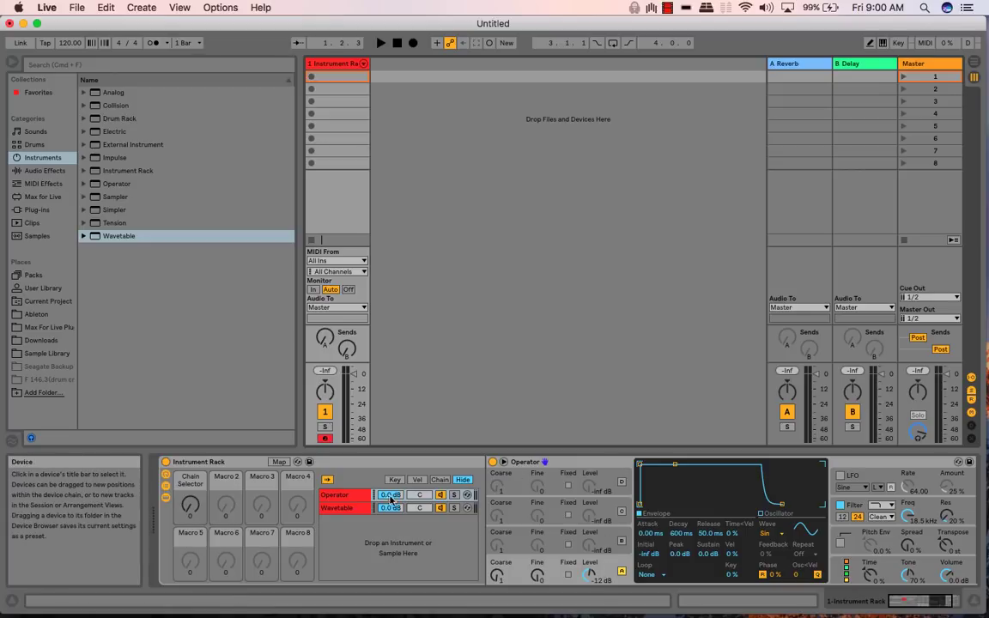
# Select the Operator chain in the Instrument Rack and set oscillator A's waveform to Saw D
pyautogui.click(351, 497)
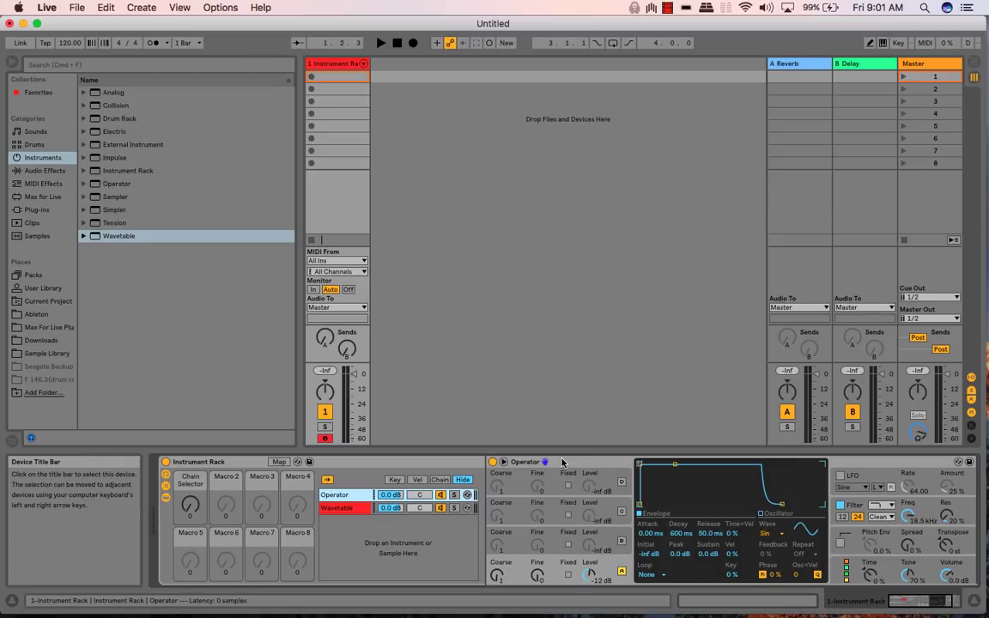
pyautogui.click(562, 462)
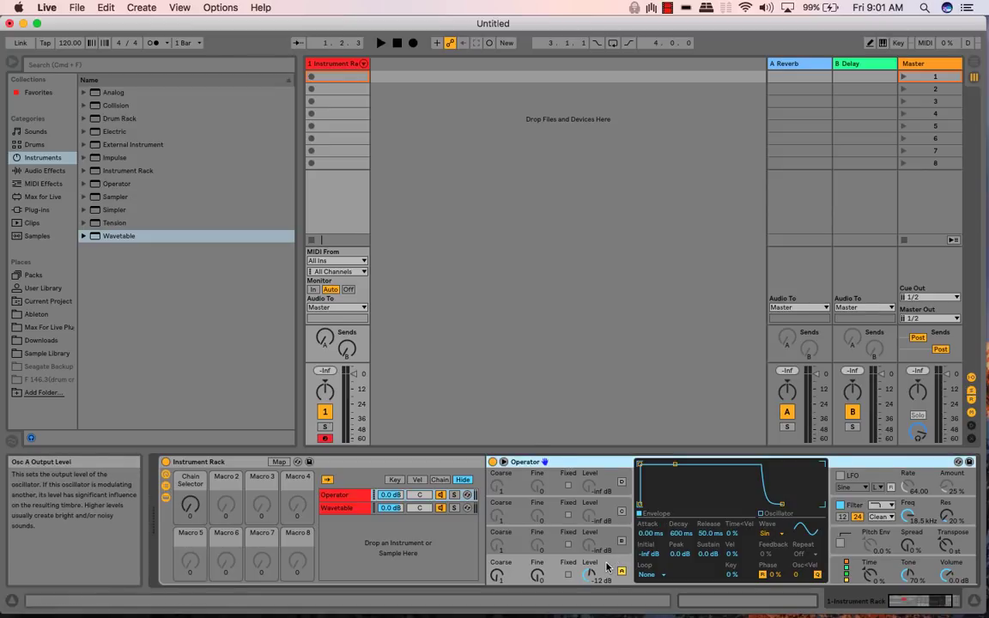
pyautogui.click(770, 536)
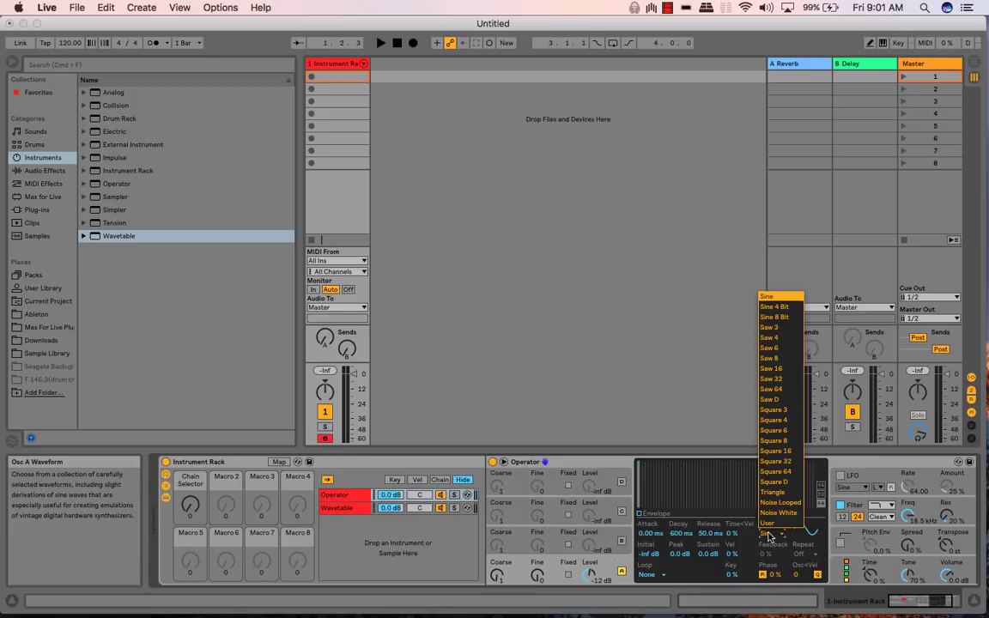
pyautogui.click(766, 401)
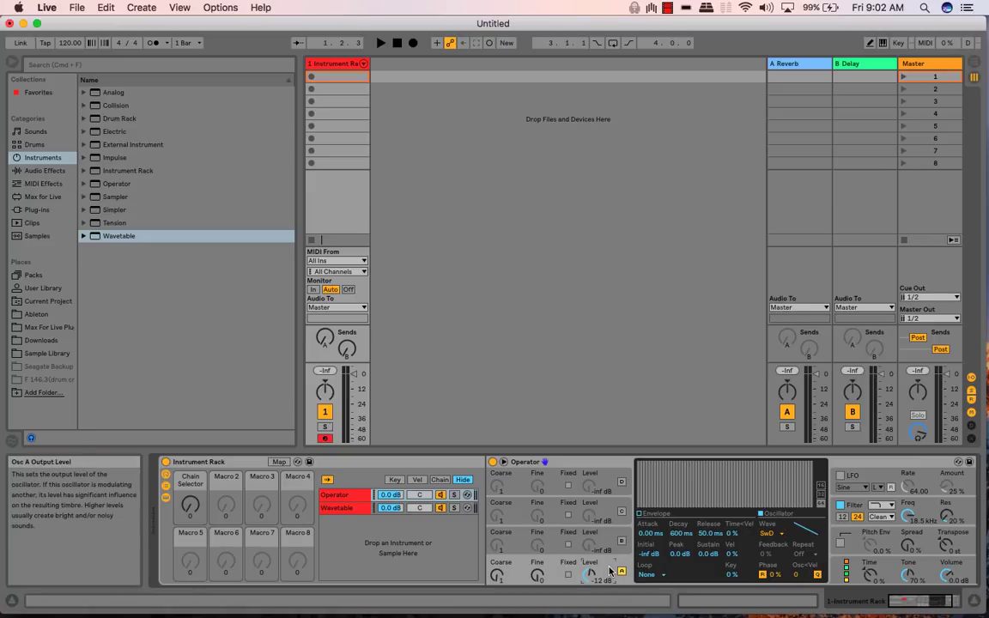
# Set oscillator A's volume envelope to an attack of 4.35 s and a release of 2.10 s
pyautogui.click(967, 570)
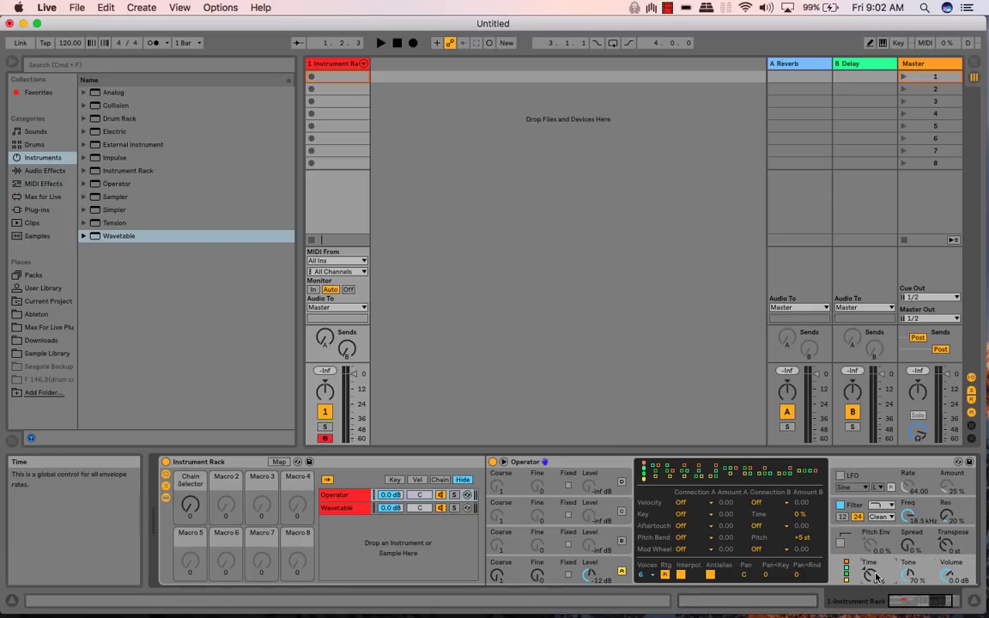
pyautogui.click(601, 571)
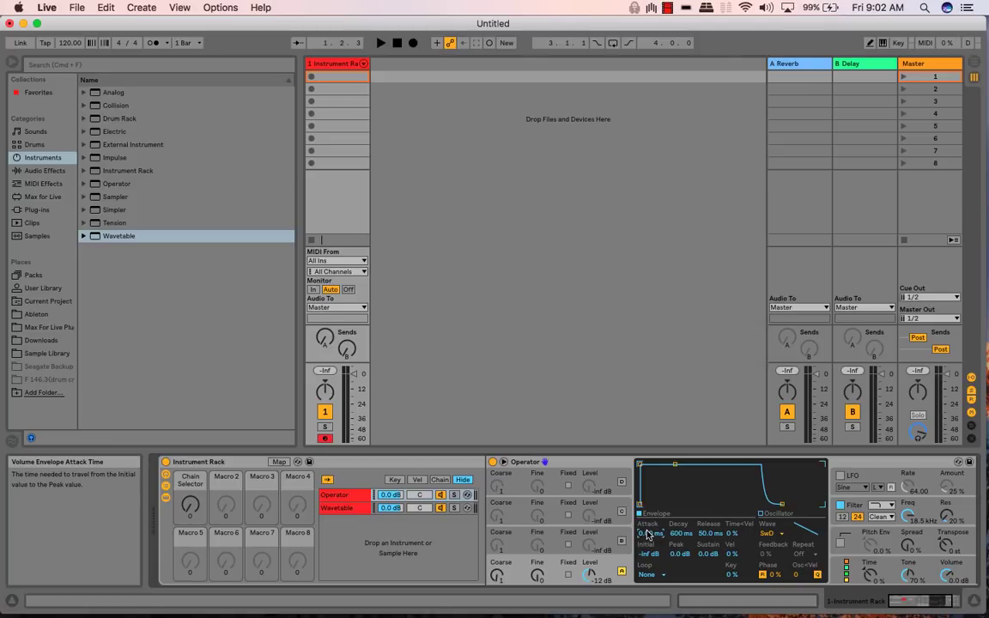
pyautogui.moveTo(648, 535); pyautogui.dragTo(648, 456)
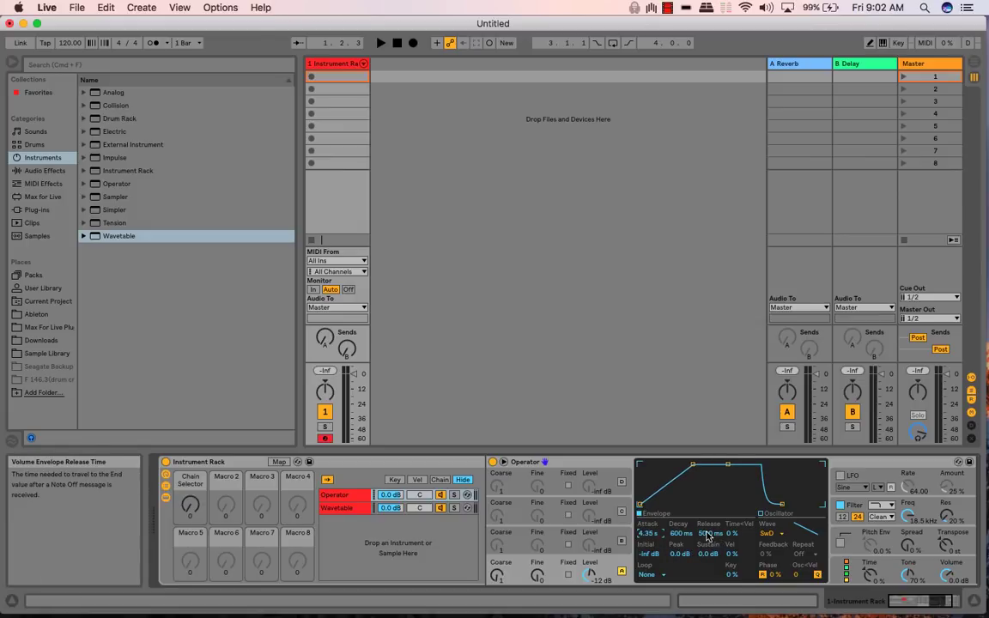
pyautogui.moveTo(707, 534); pyautogui.dragTo(708, 514)
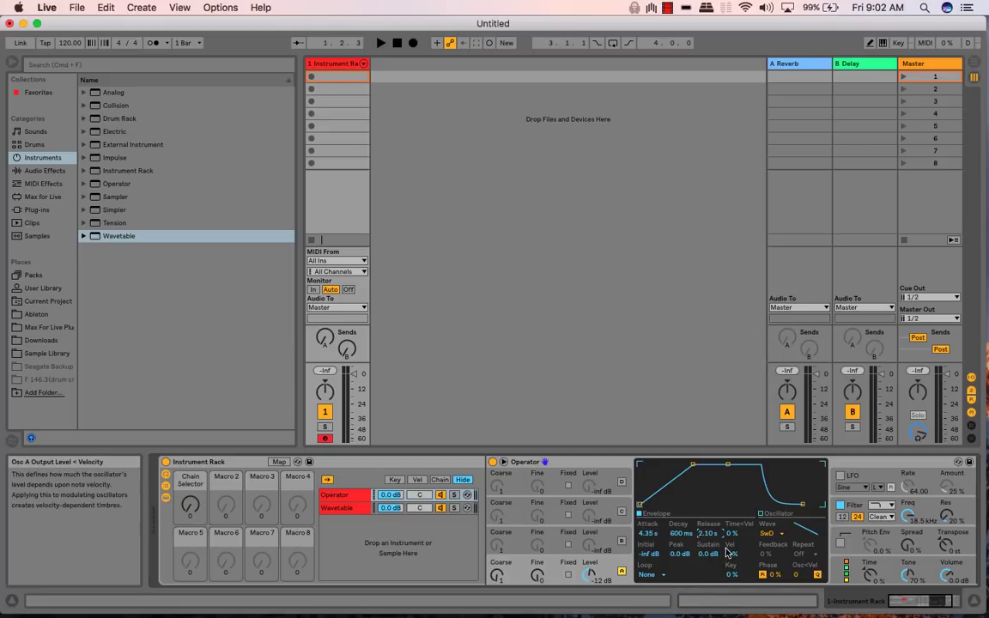
# Create a MIDI clip in the track's first slot with an 8-bar loop and one C2 note at velocity 127 spanning it
pyautogui.doubleClick(342, 78)
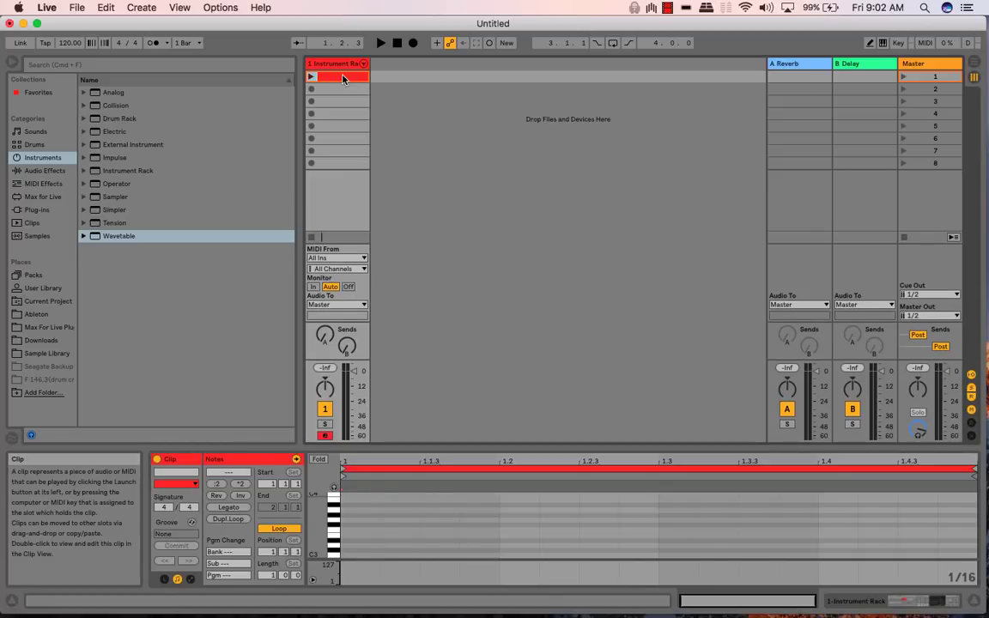
pyautogui.moveTo(316, 544); pyautogui.dragTo(316, 441)
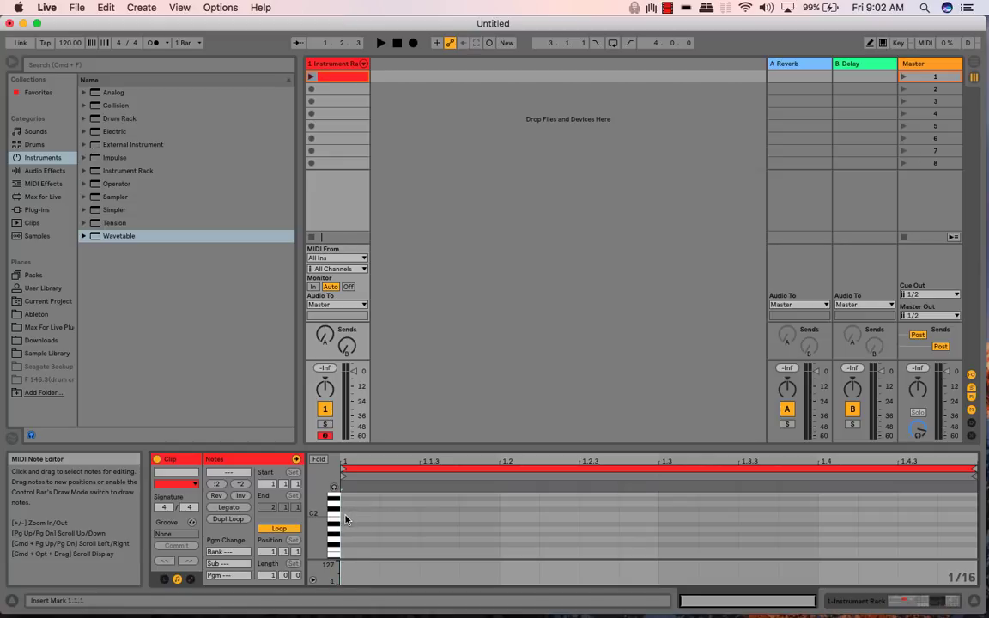
pyautogui.doubleClick(345, 514)
pyautogui.moveTo(341, 569); pyautogui.dragTo(341, 564)
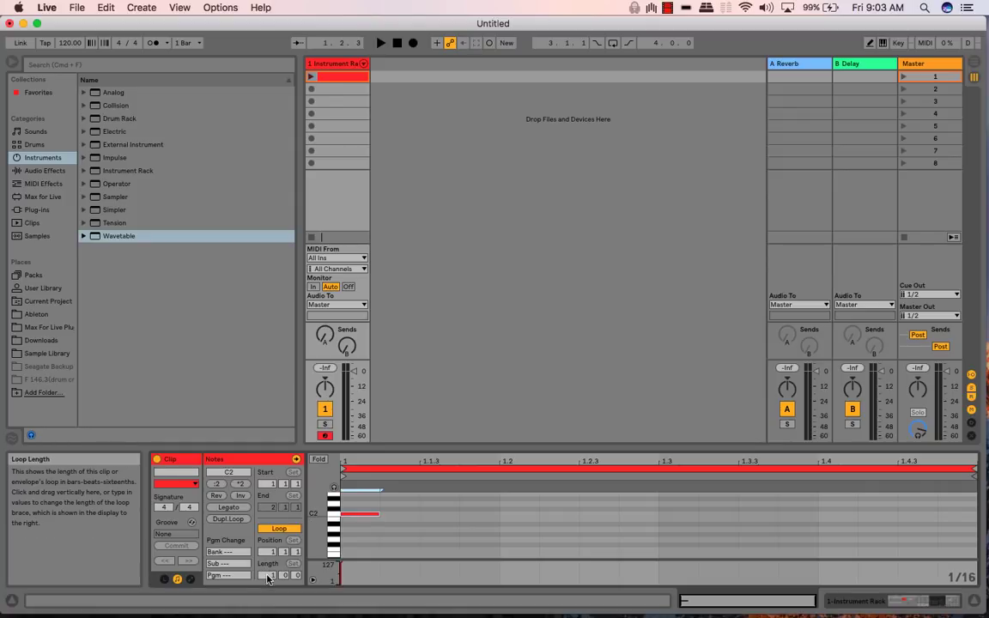
pyautogui.press('Return')
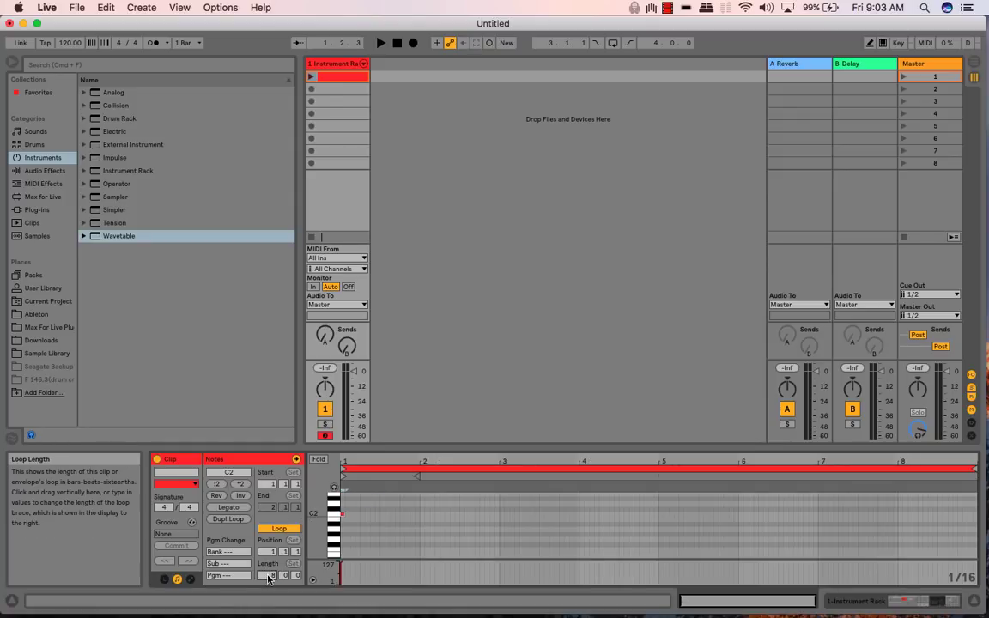
pyautogui.click(228, 508)
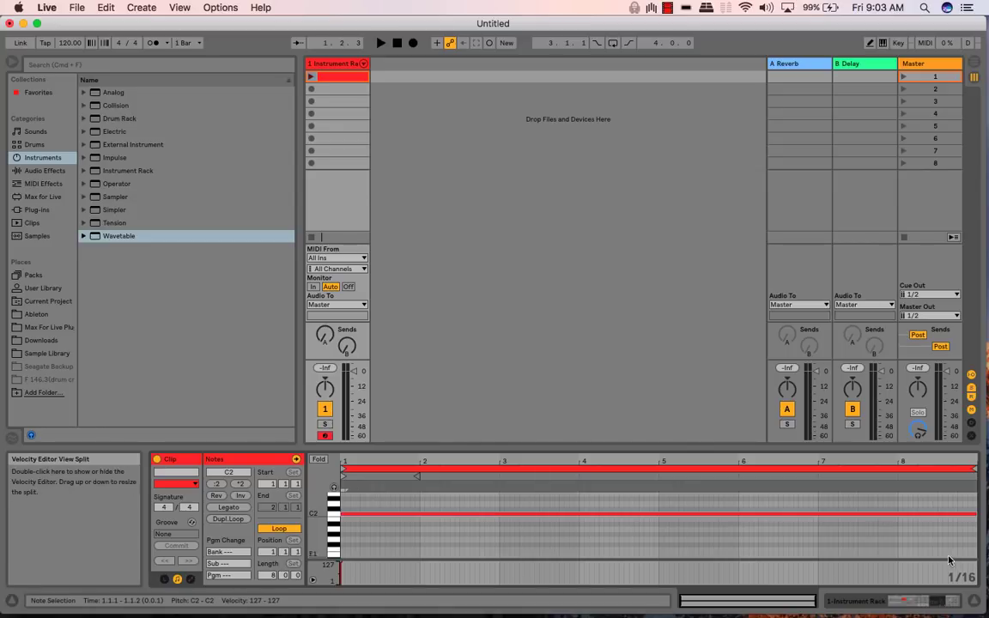
# Launch the clip and raise Operator's Tone to 100% during playback
pyautogui.click(877, 606)
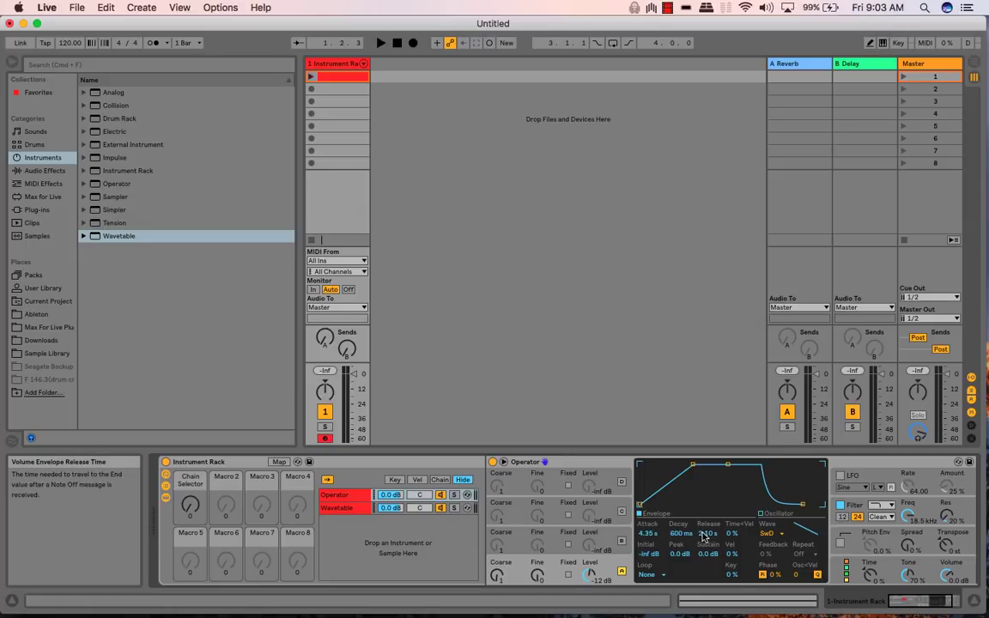
pyautogui.click(311, 76)
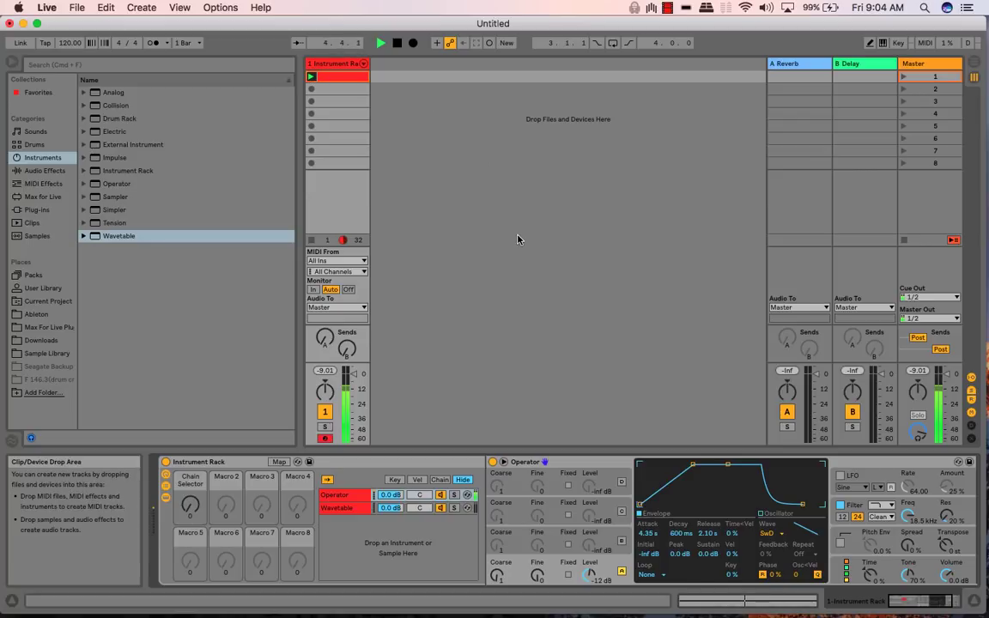
pyautogui.moveTo(906, 583); pyautogui.dragTo(893, 574)
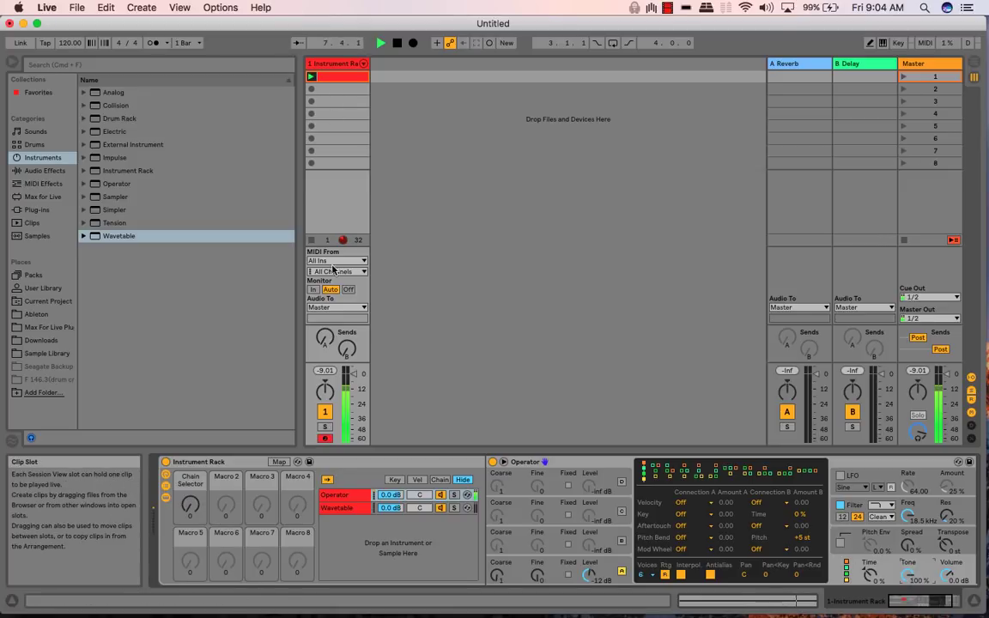
# Set the clip's loop length to 12 bars and return to the rack's devices
pyautogui.doubleClick(339, 78)
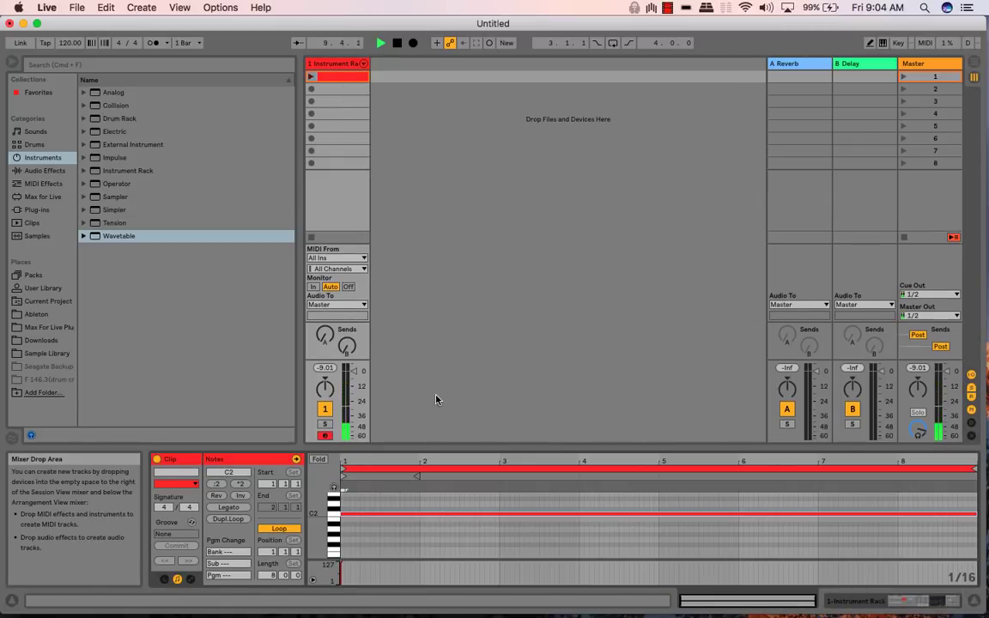
pyautogui.moveTo(272, 575); pyautogui.dragTo(272, 538)
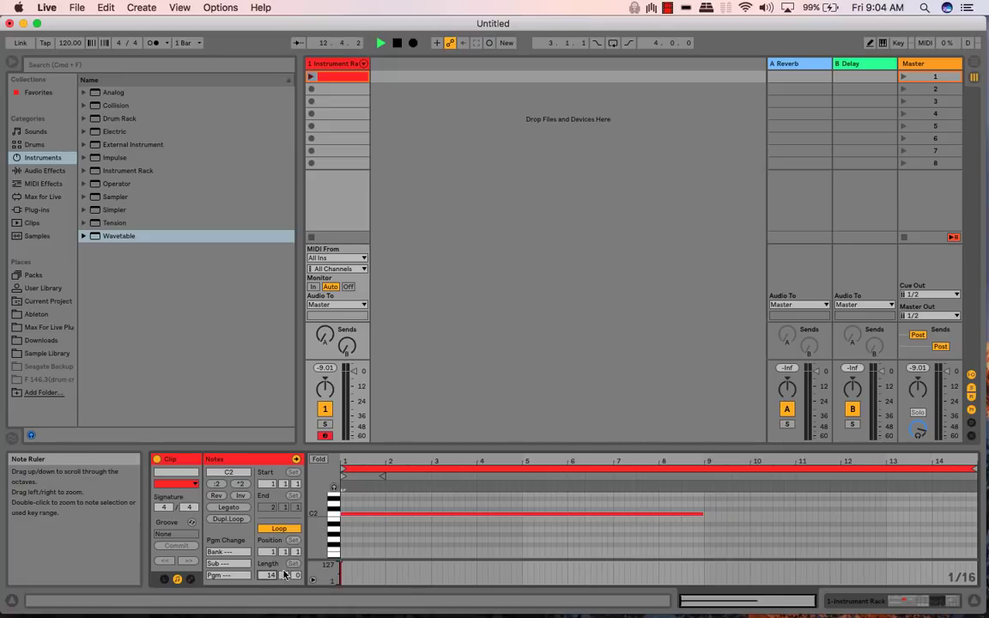
pyautogui.scroll(-2, 280, 578)
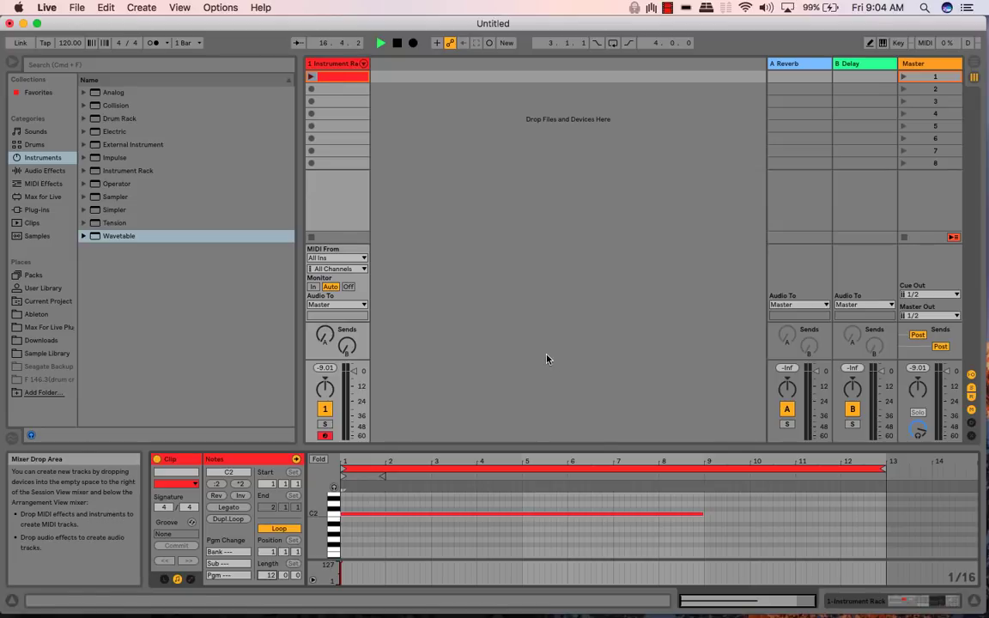
pyautogui.click(853, 605)
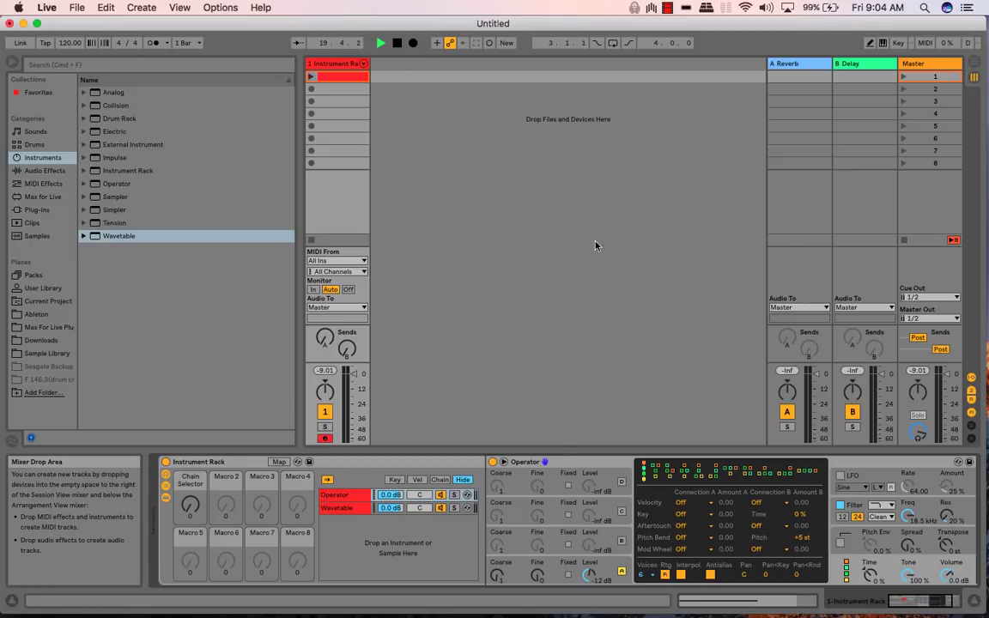
pyautogui.click(554, 568)
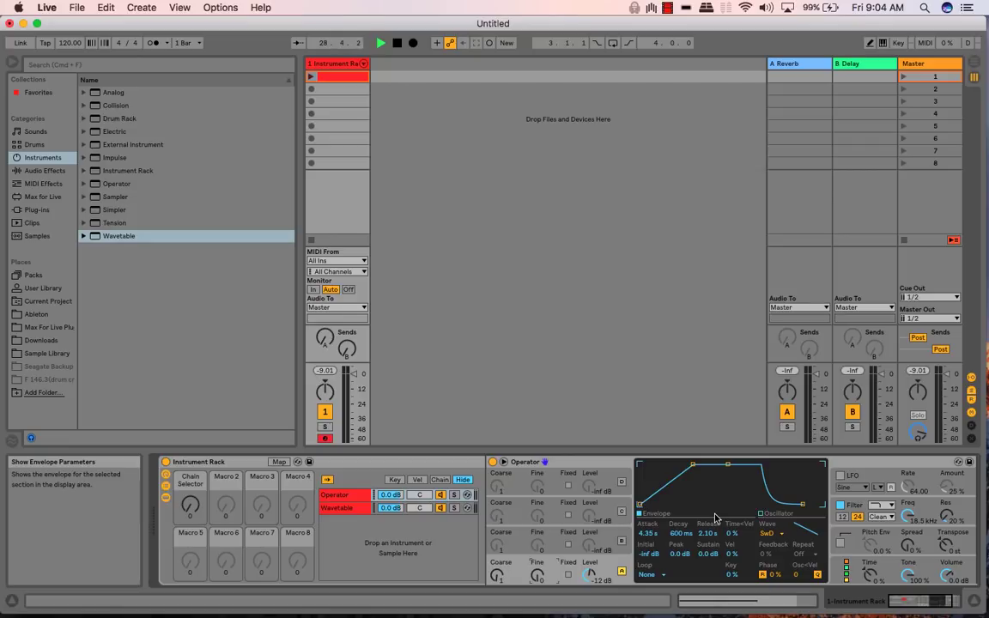
pyautogui.click(910, 516)
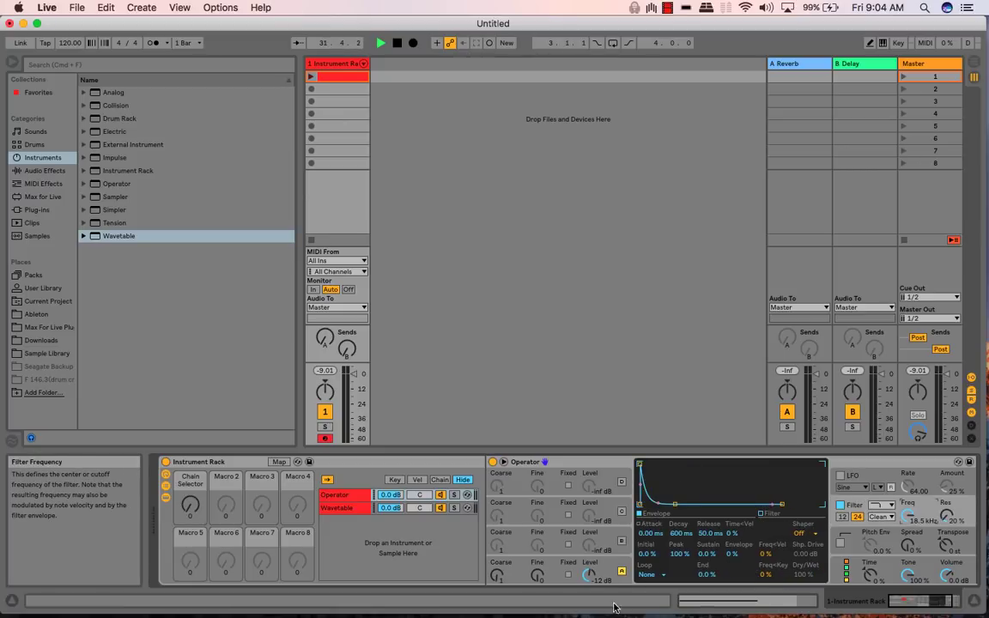
pyautogui.click(606, 563)
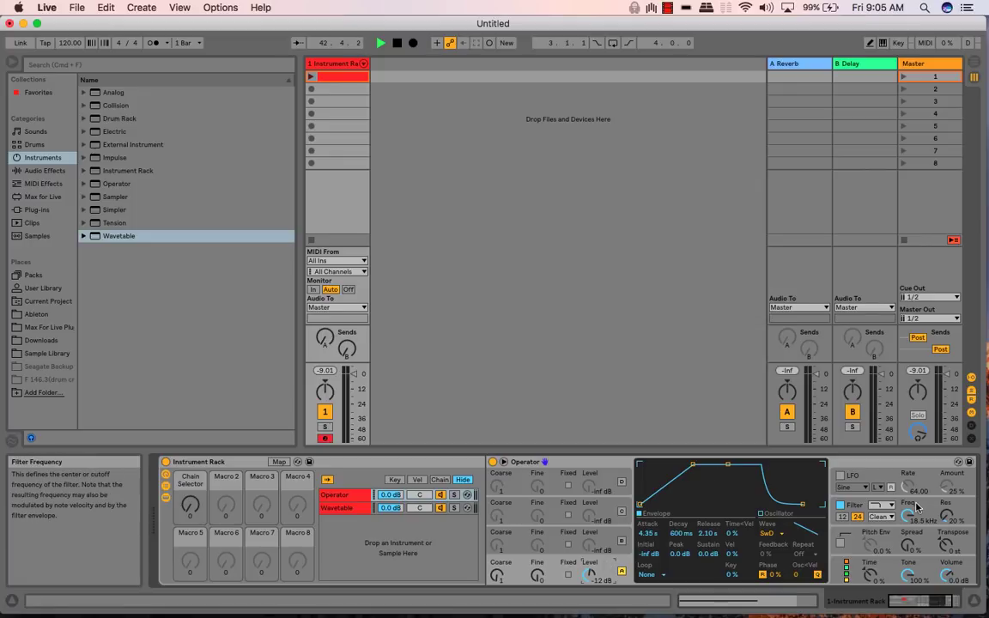
# Enable Operator's LFO with retrigger off, a rate of 47.62 and an amount of 100%
pyautogui.click(840, 475)
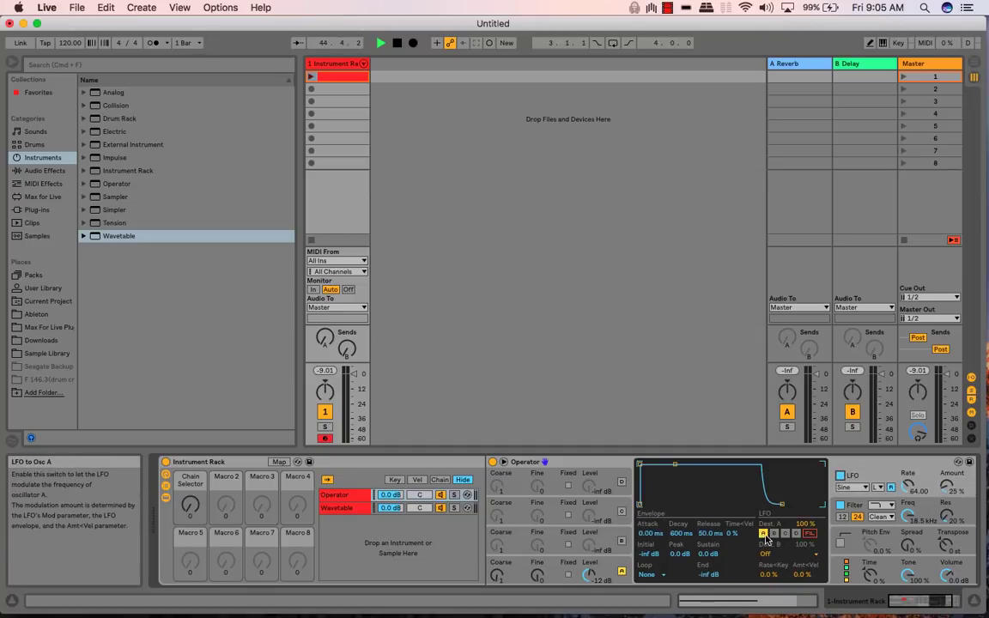
pyautogui.click(891, 488)
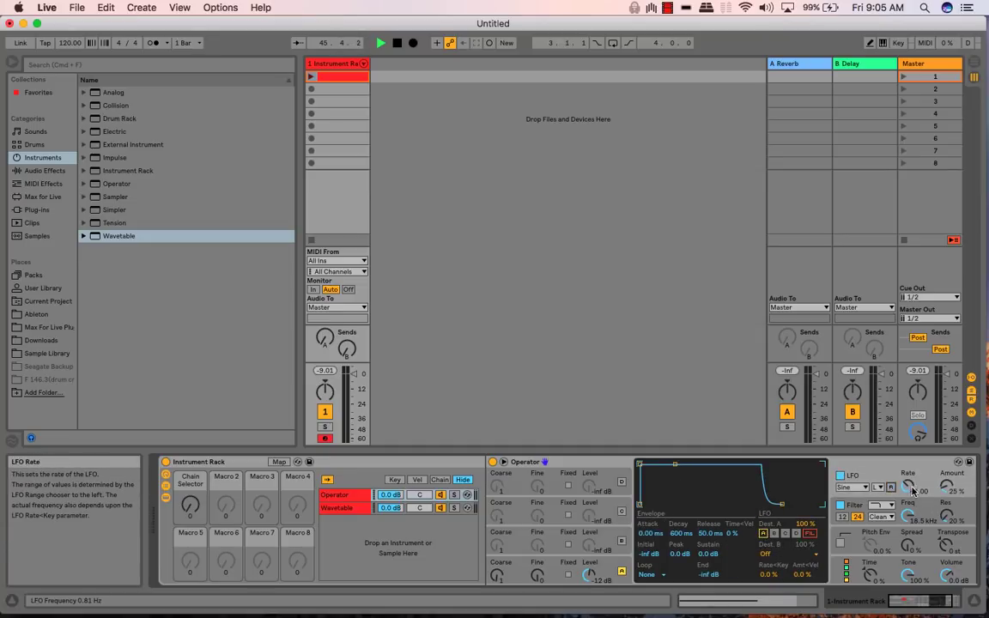
pyautogui.moveTo(909, 486); pyautogui.dragTo(945, 429)
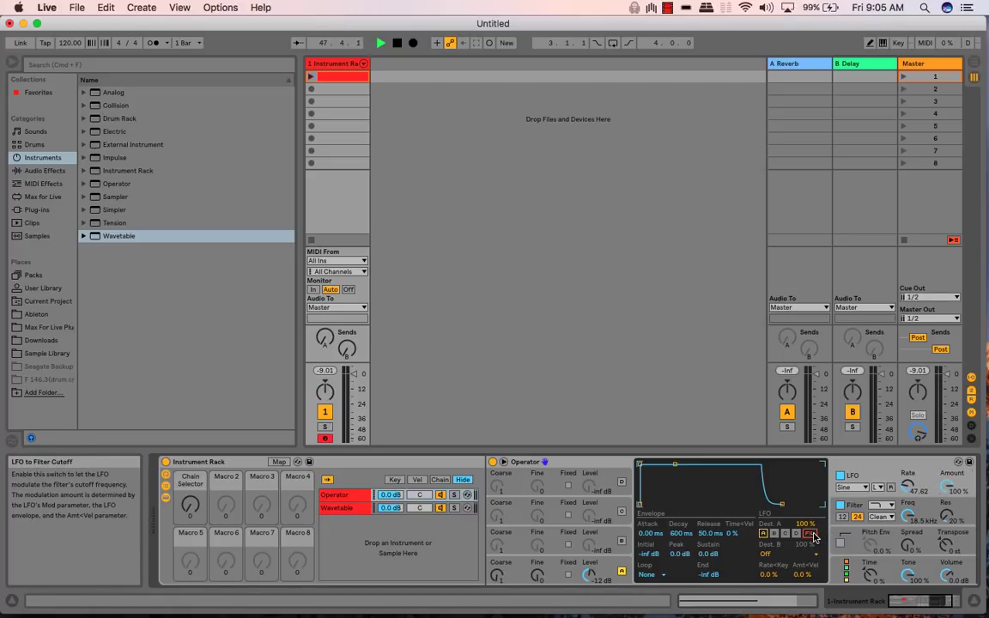
# Route the LFO to the filter cutoff with a reduced Dest. A amount and set the filter frequency to 223 Hz
pyautogui.moveTo(805, 524); pyautogui.dragTo(804, 601)
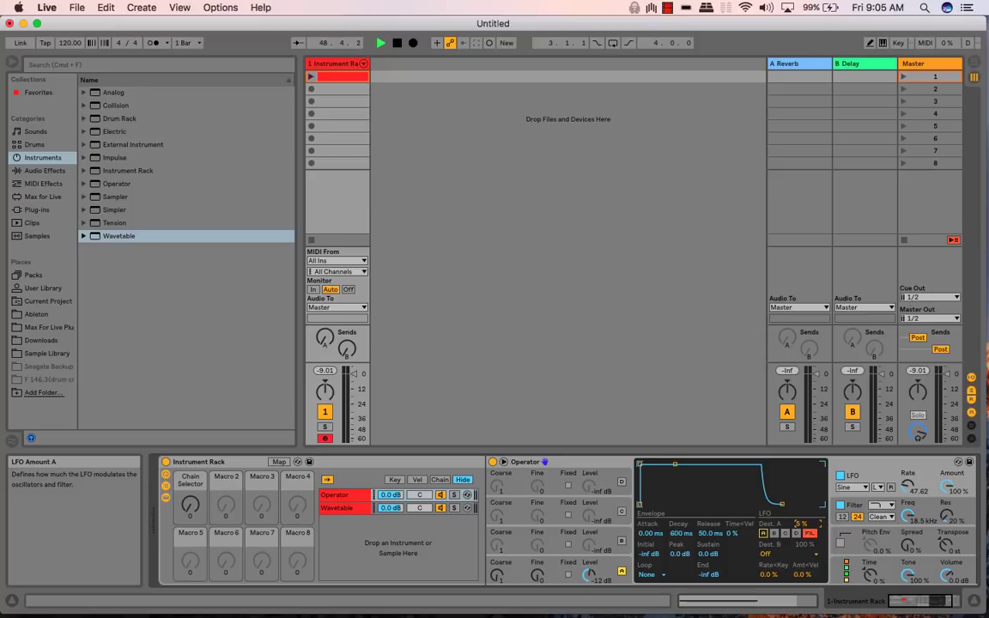
pyautogui.moveTo(804, 524)
pyautogui.mouseDown()
pyautogui.moveTo(805, 515)
pyautogui.moveTo(810, 530)
pyautogui.mouseUp()
pyautogui.moveTo(907, 515); pyautogui.dragTo(914, 589)
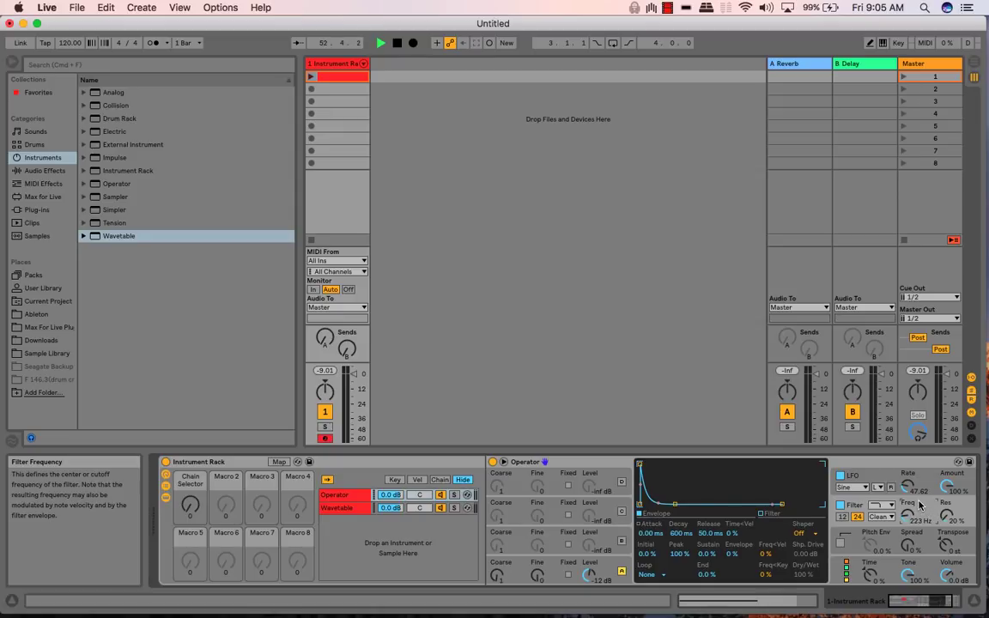
# Set the filter envelope's attack to 5.26 s and its decay to 7.00 s
pyautogui.moveTo(644, 536); pyautogui.dragTo(644, 450)
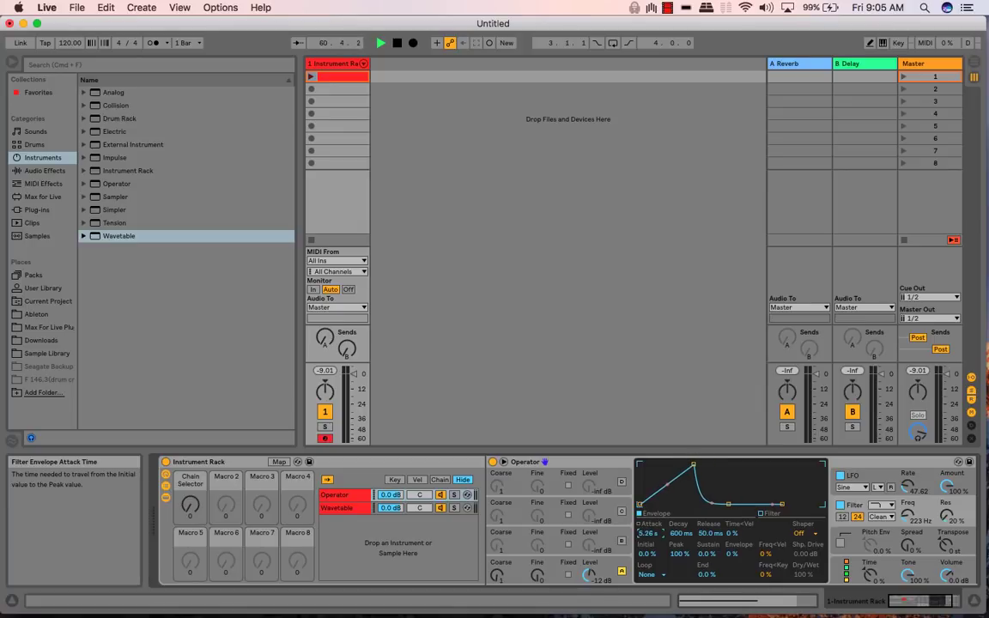
pyautogui.click(706, 554)
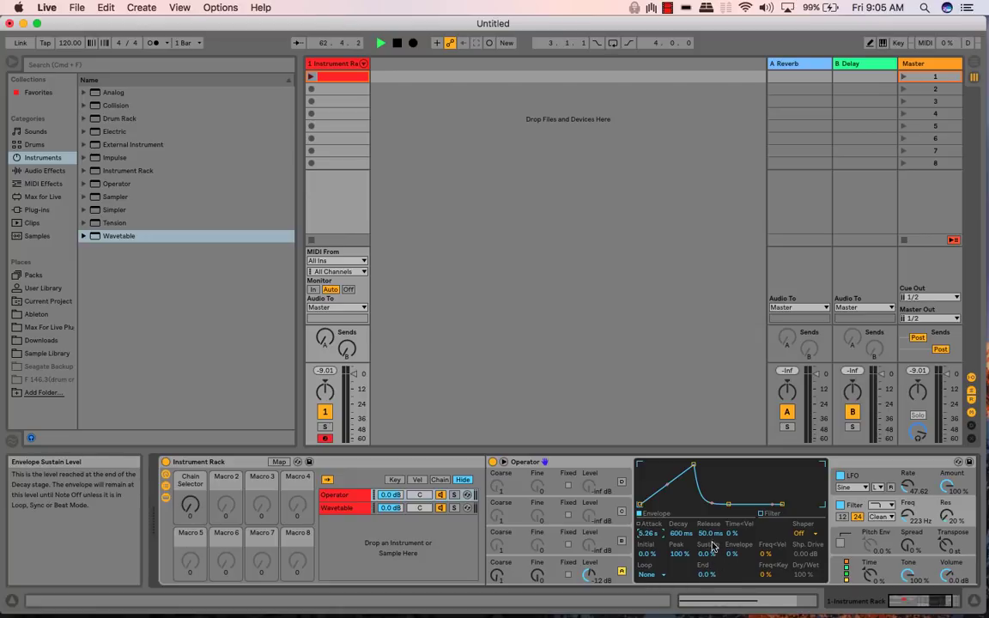
pyautogui.moveTo(679, 533); pyautogui.dragTo(679, 513)
# Shape the filter envelope with an attack slope of -28% and a decay slope of -17%, and show its time values again
pyautogui.moveTo(681, 534); pyautogui.dragTo(667, 490)
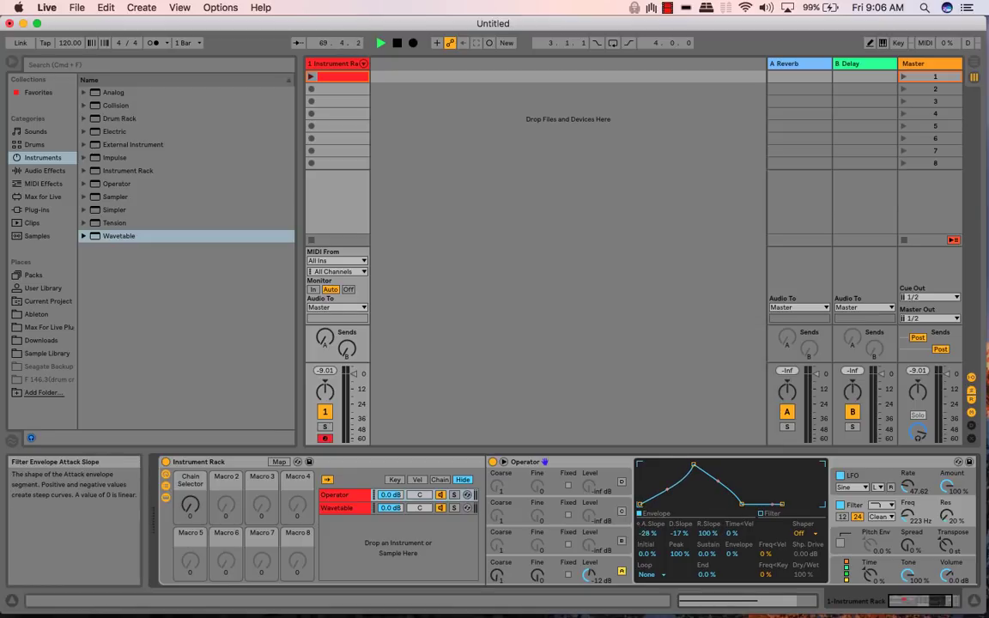
pyautogui.click(639, 524)
pyautogui.click(638, 524)
pyautogui.click(640, 526)
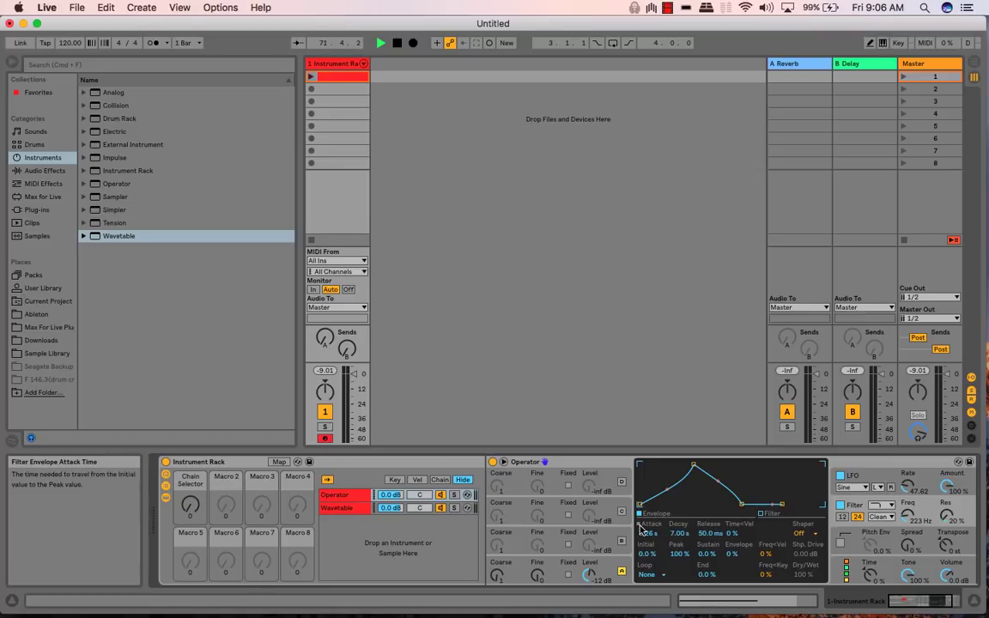
# Check oscillator A's volume envelope and set the filter envelope's release to 7.63 s
pyautogui.moveTo(713, 533); pyautogui.dragTo(713, 515)
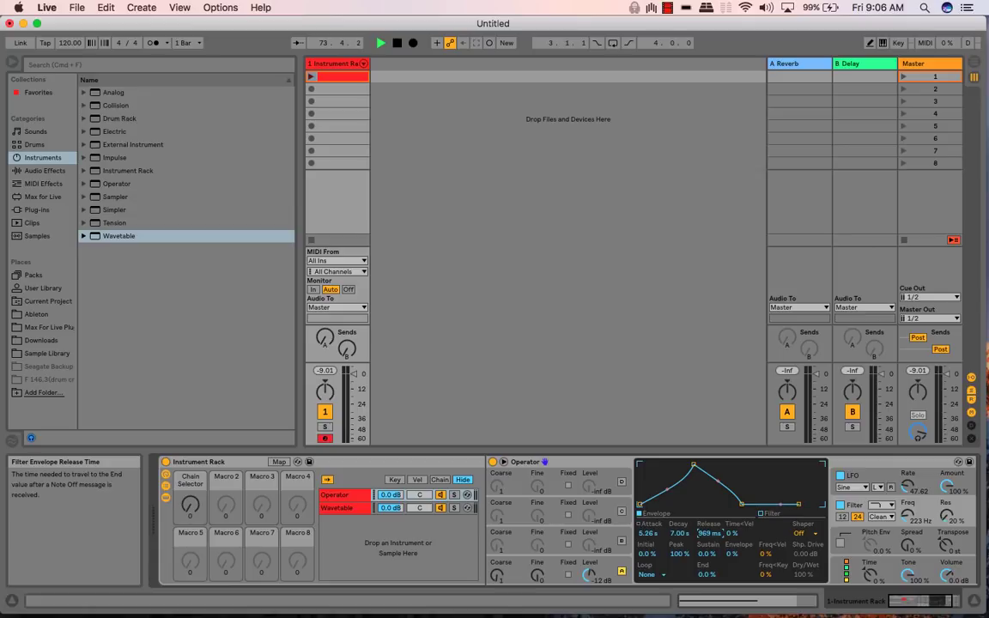
pyautogui.moveTo(709, 533); pyautogui.dragTo(709, 526)
pyautogui.click(611, 564)
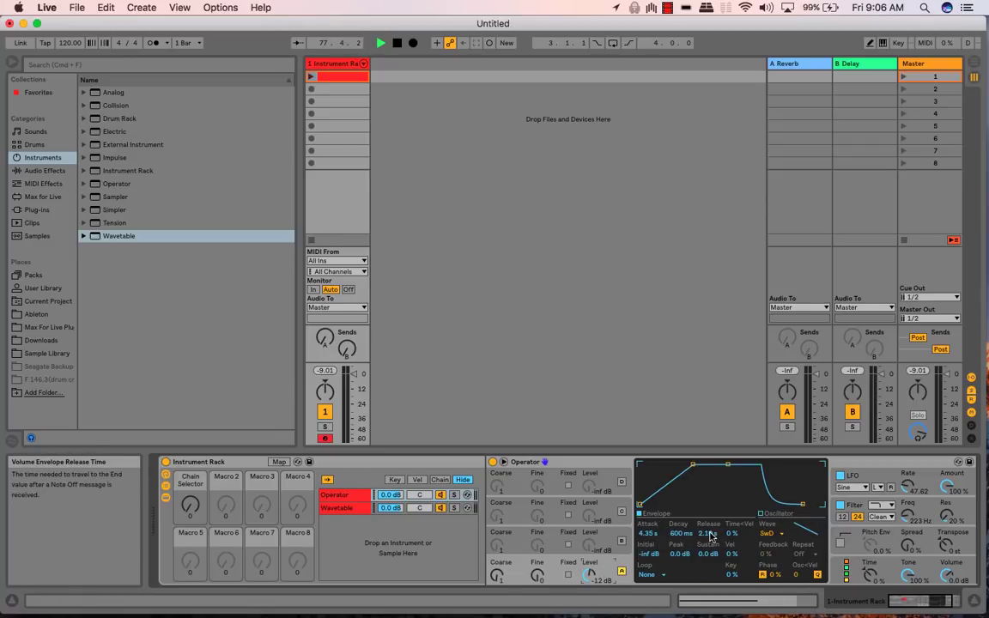
pyautogui.click(849, 505)
pyautogui.moveTo(704, 534); pyautogui.dragTo(704, 514)
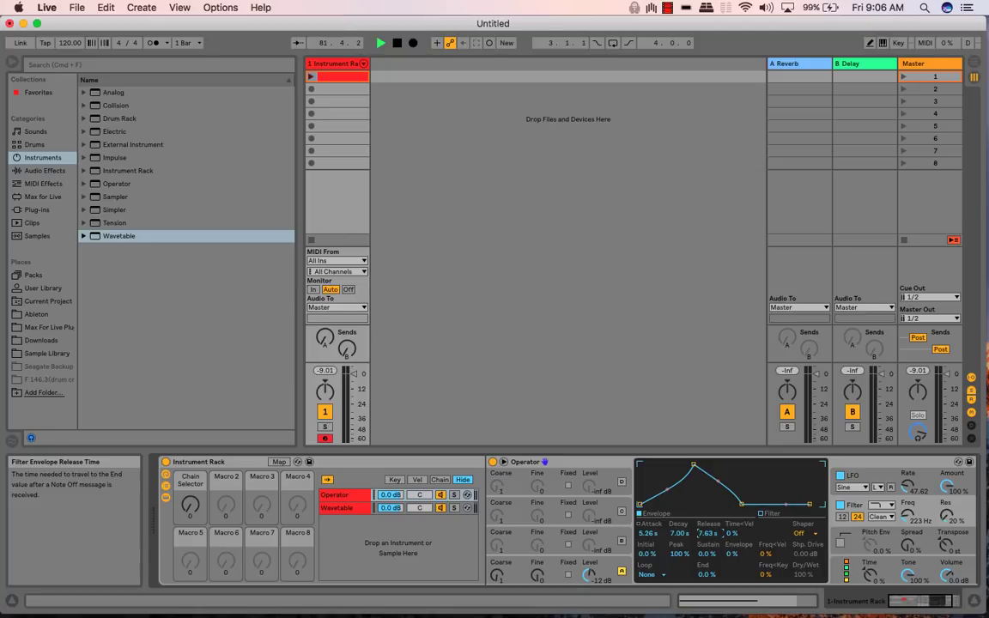
# Check oscillator A's volume envelope, and set the filter envelope's release to 7.00 s and its envelope amount to 25%
pyautogui.click(549, 571)
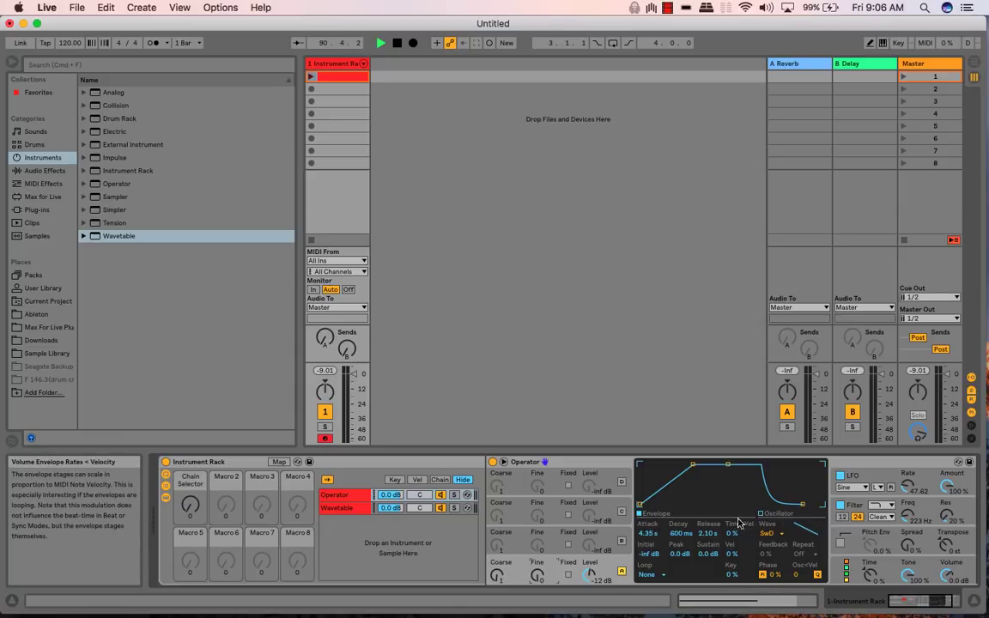
pyautogui.click(861, 505)
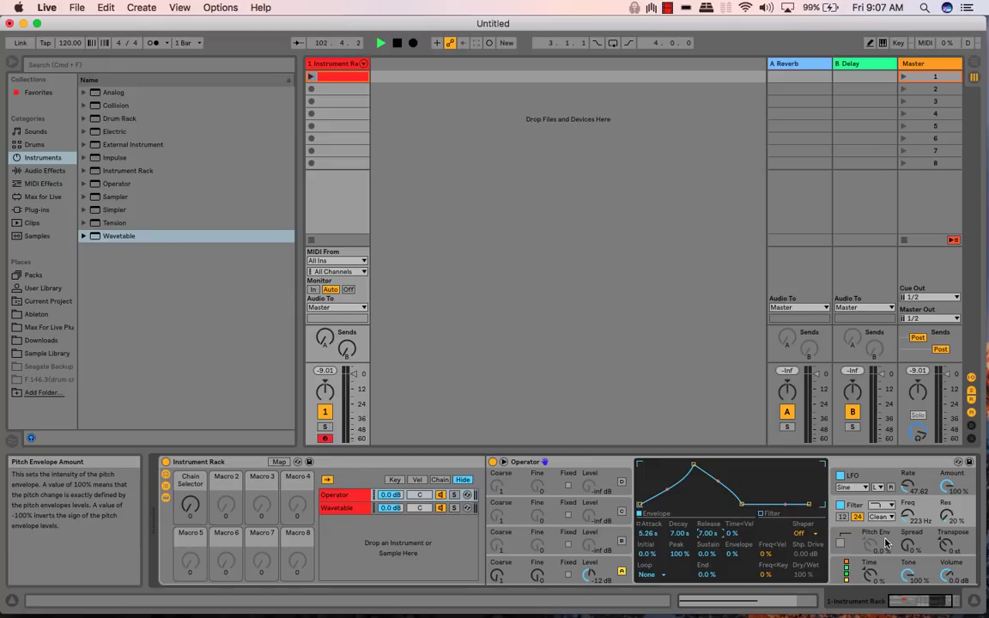
pyautogui.moveTo(737, 555); pyautogui.dragTo(737, 553)
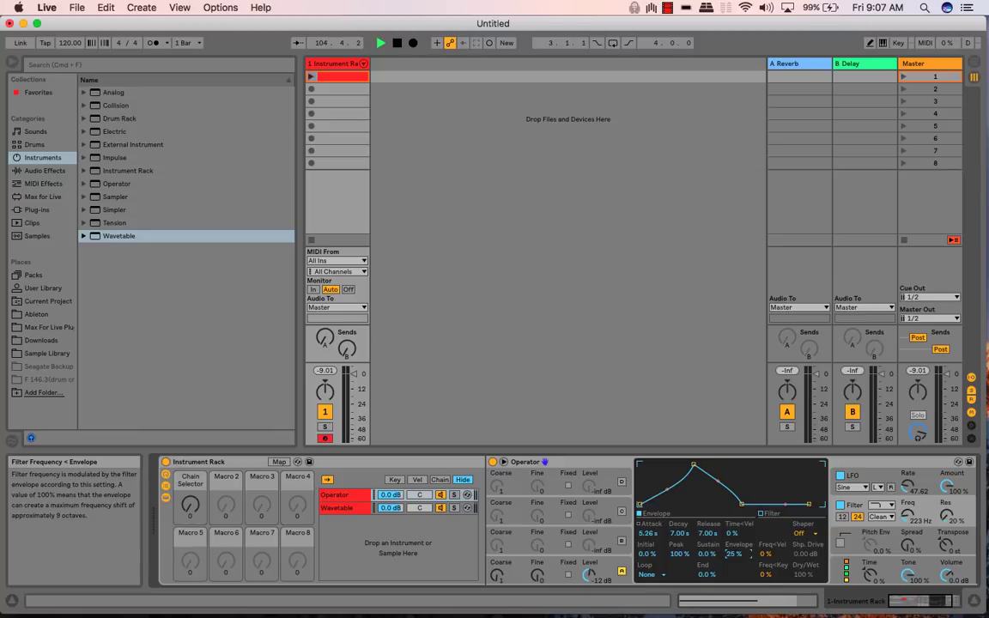
# Set the filter envelope's loop mode to Loop, comparing it with Sync, and raise the loop time to 4.74 s
pyautogui.click(651, 575)
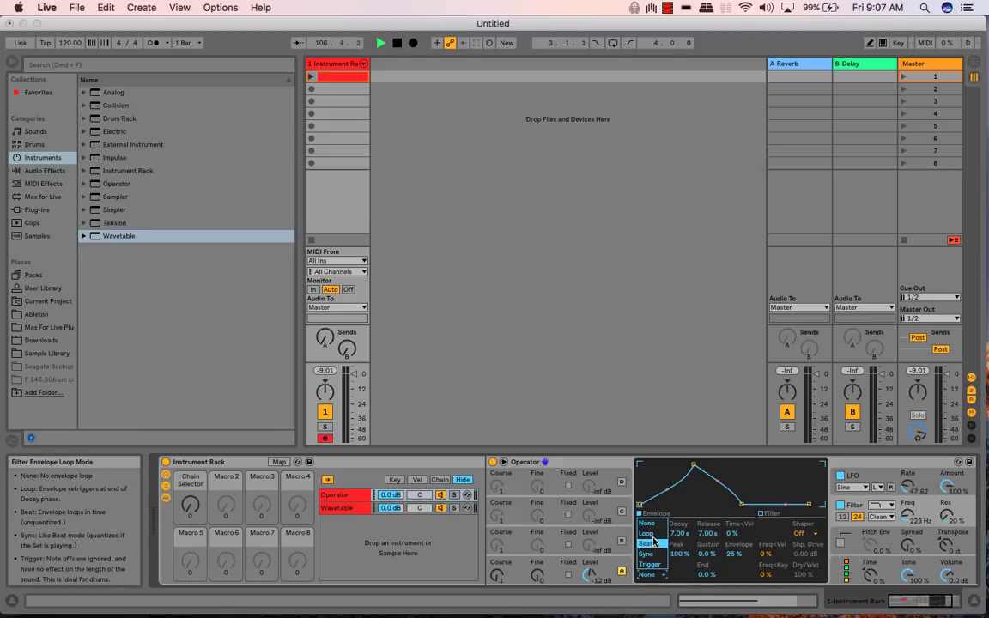
pyautogui.click(647, 533)
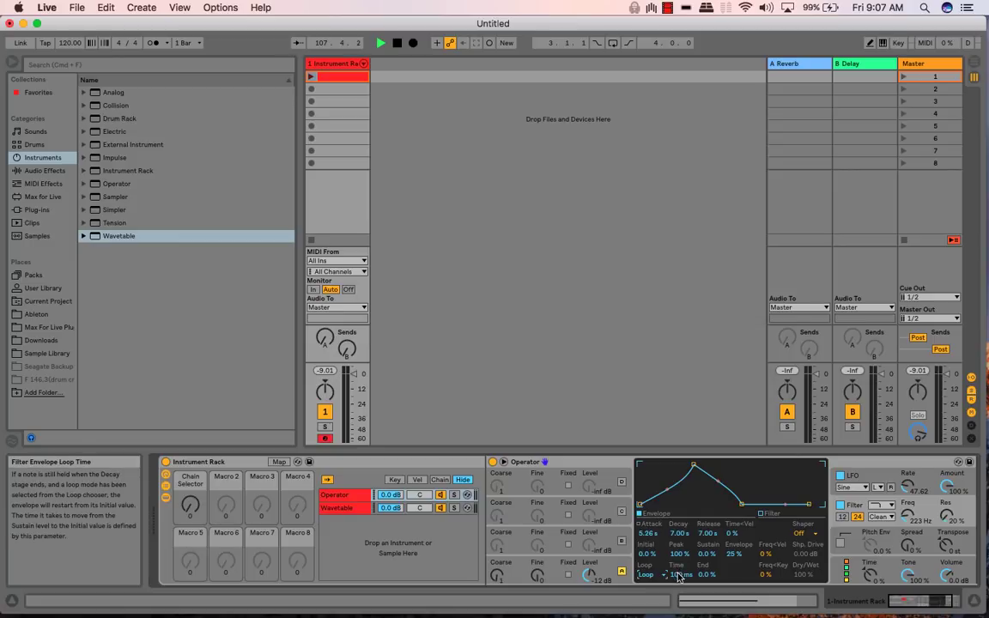
pyautogui.moveTo(678, 574); pyautogui.dragTo(678, 566)
pyautogui.click(656, 577)
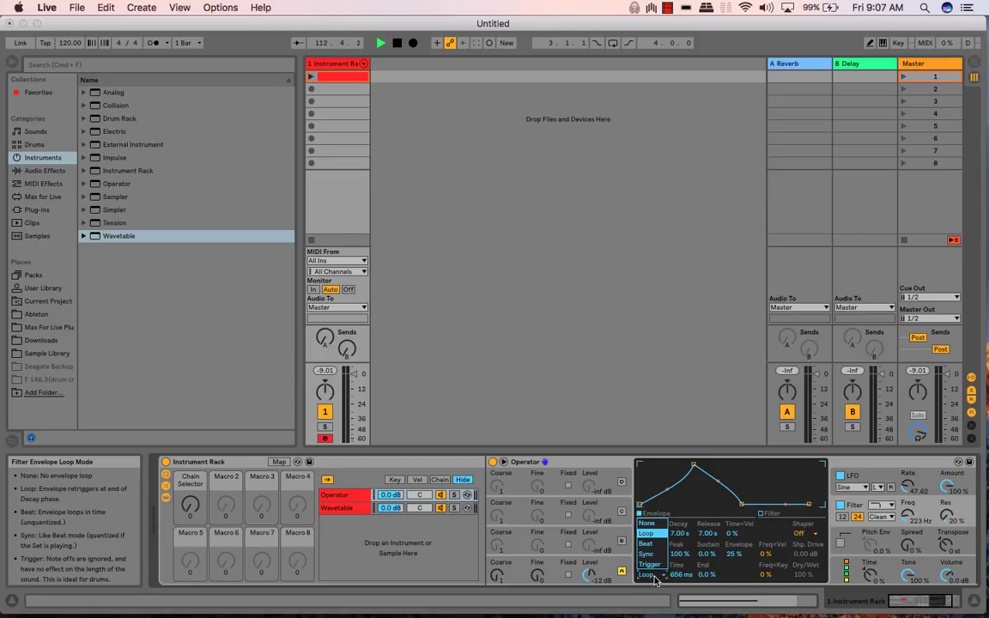
pyautogui.click(646, 554)
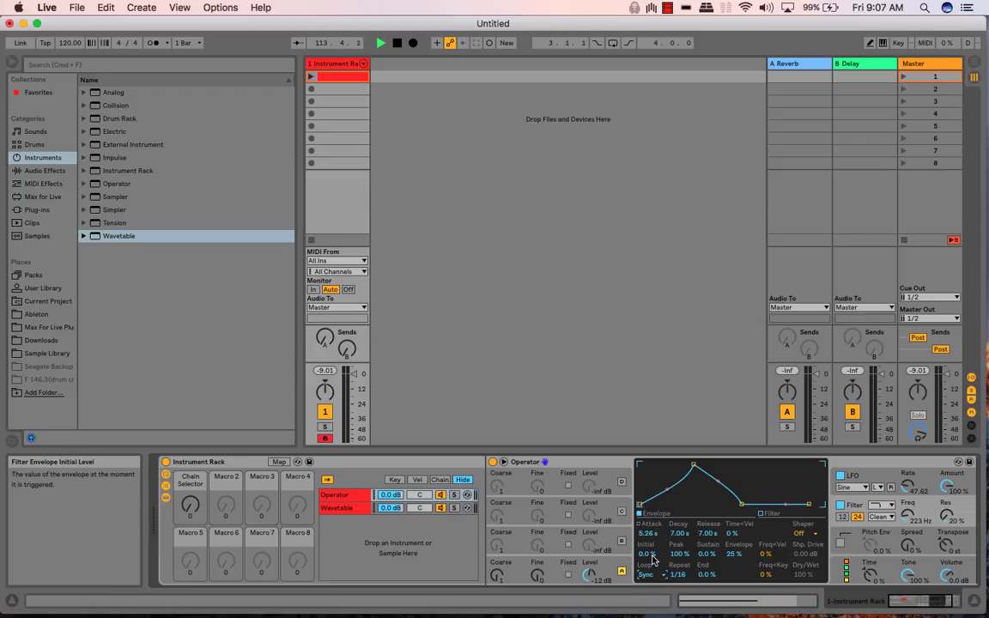
pyautogui.click(653, 577)
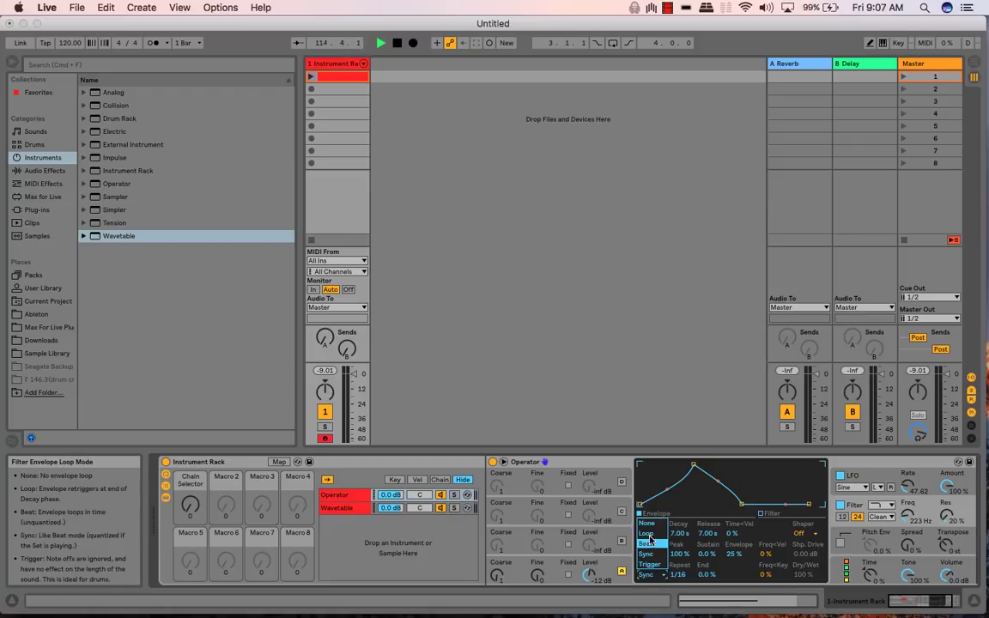
pyautogui.click(648, 539)
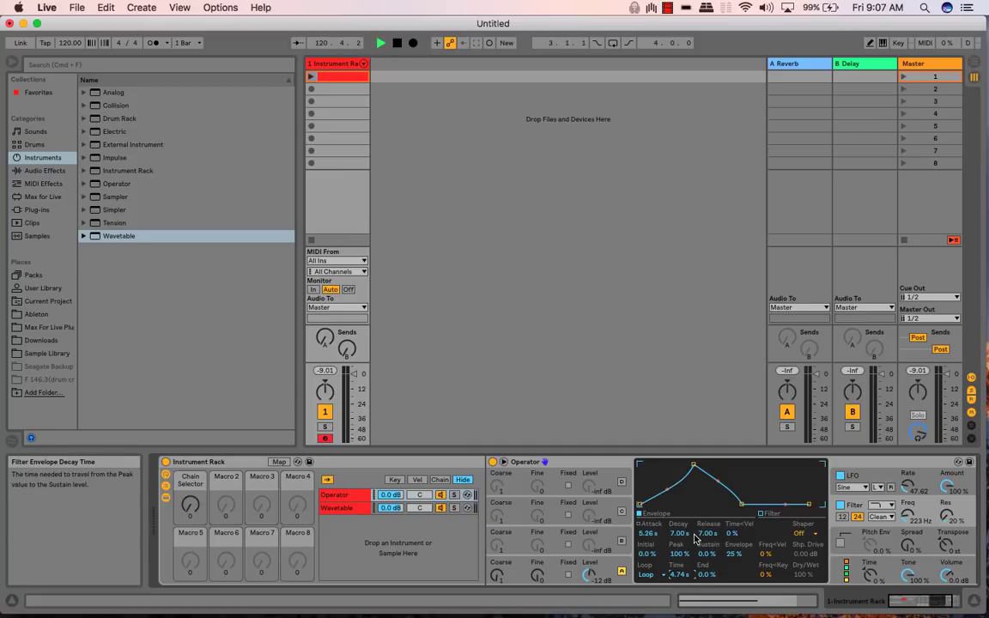
# Set the filter envelope's attack to 2.45 s, its decay to 3.23 s and its loop time to 5.19 s
pyautogui.moveTo(679, 533); pyautogui.dragTo(684, 576)
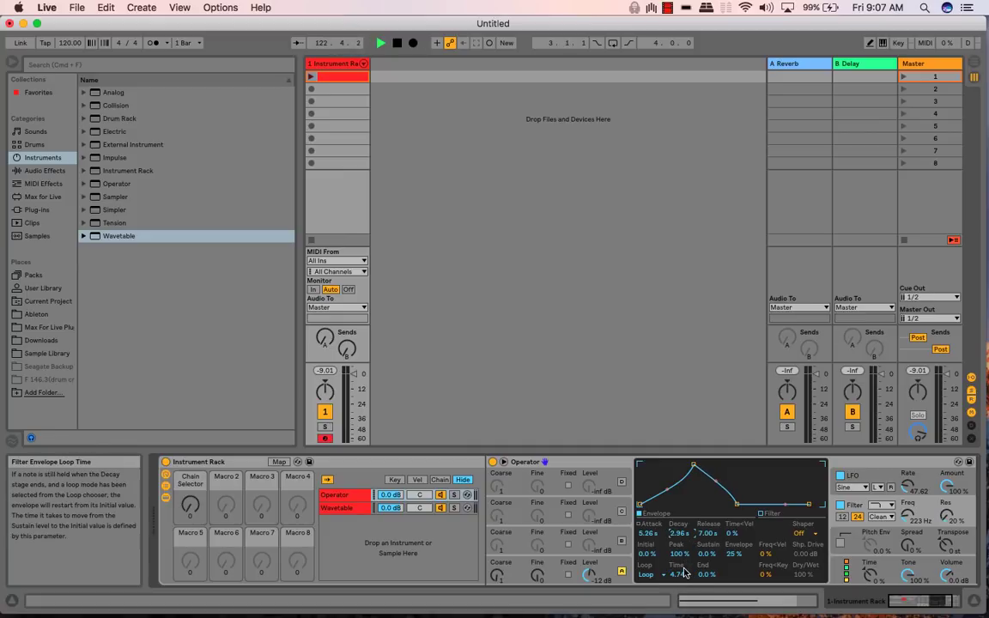
pyautogui.moveTo(649, 534); pyautogui.dragTo(679, 532)
pyautogui.moveTo(679, 576); pyautogui.dragTo(679, 575)
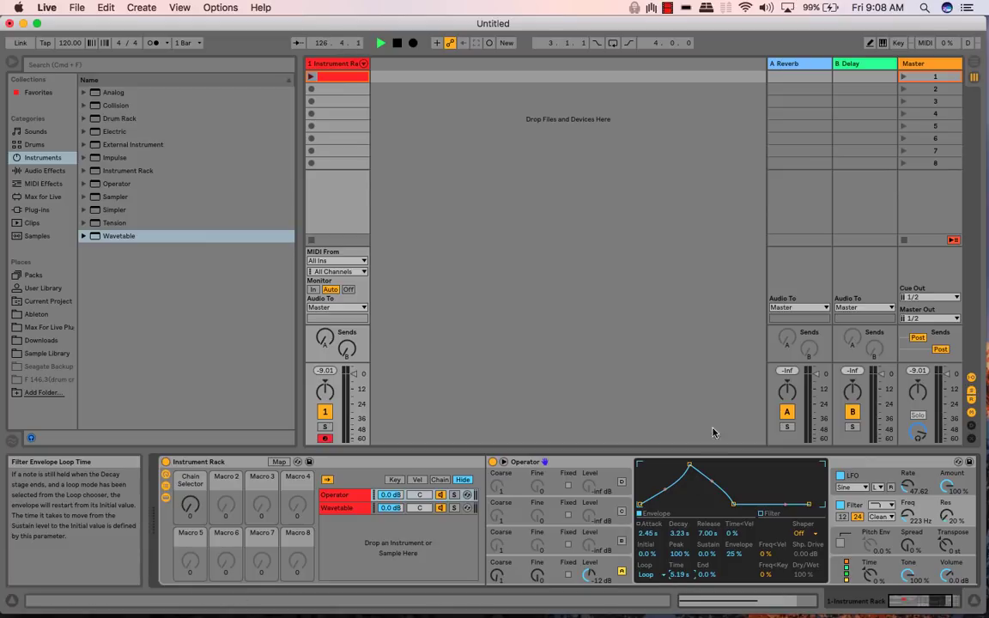
# Enable Operator's pitch envelope and set its Dest. A amount to 22%
pyautogui.click(856, 541)
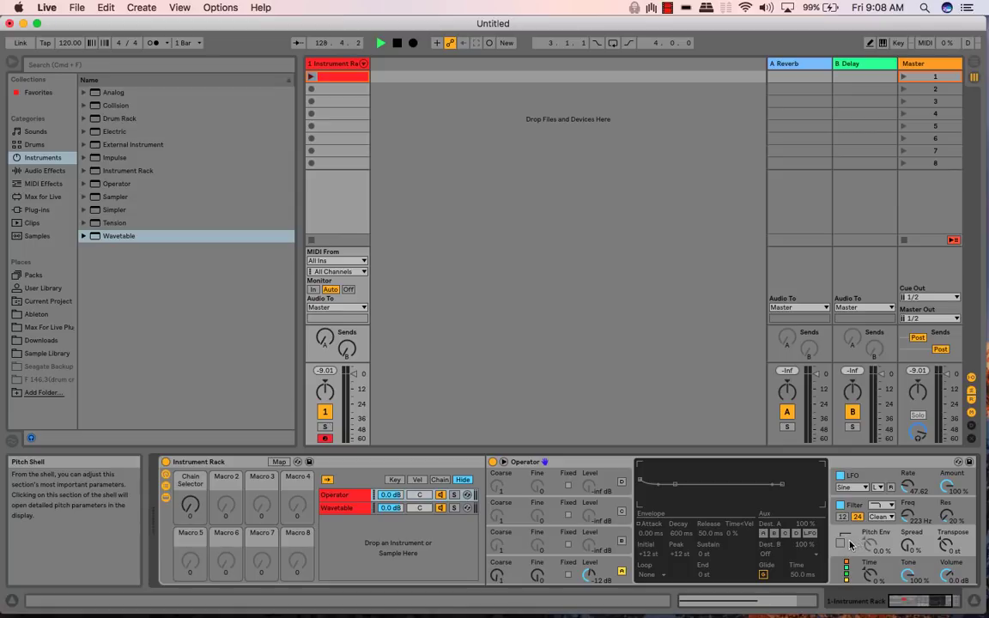
pyautogui.click(842, 543)
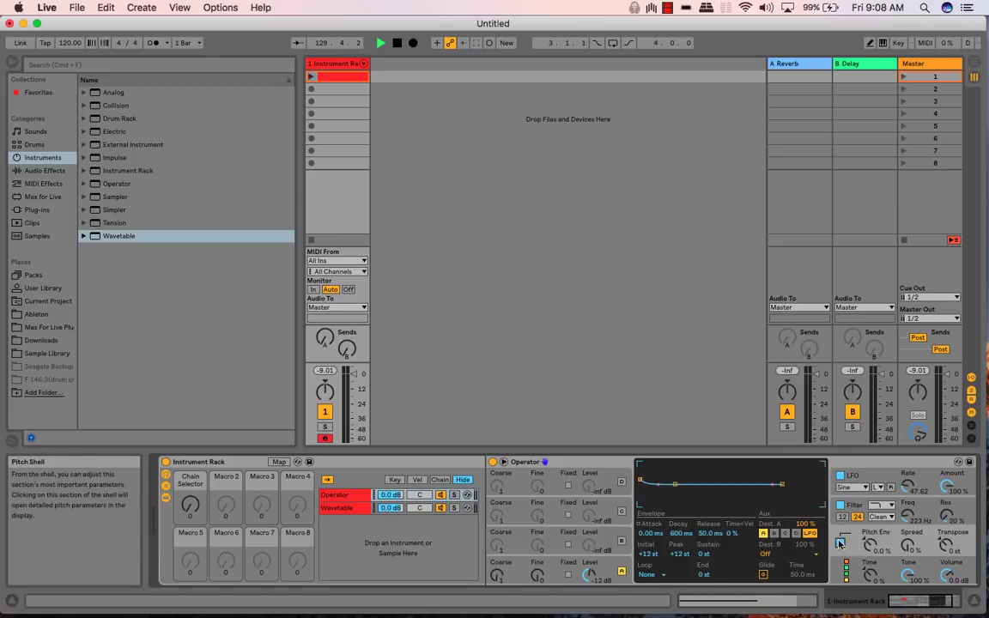
pyautogui.moveTo(796, 527)
pyautogui.mouseDown()
pyautogui.moveTo(796, 556)
pyautogui.moveTo(804, 524)
pyautogui.mouseUp()
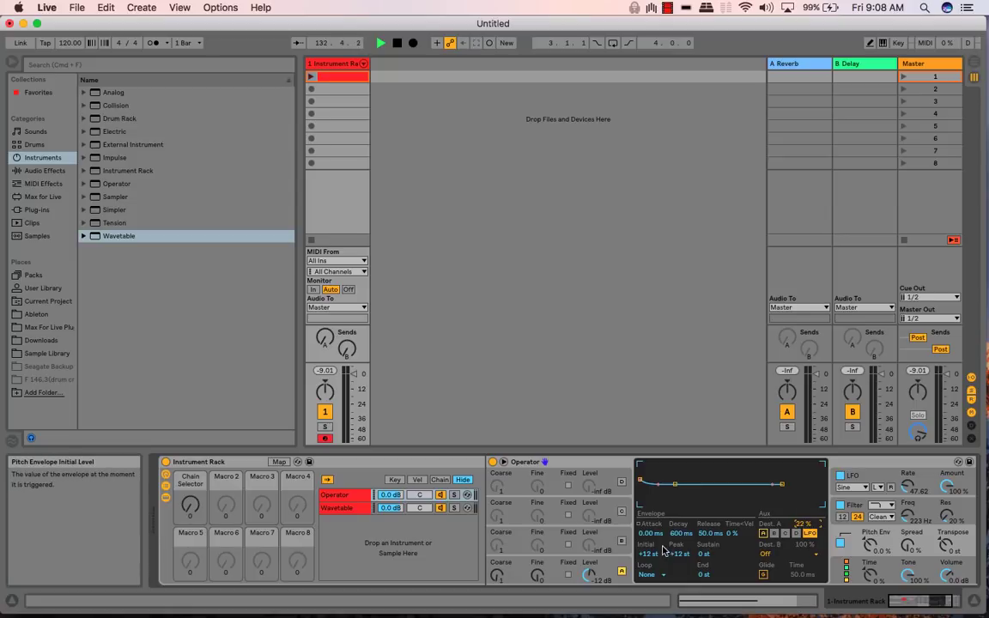
# Set the pitch envelope's initial level to 0 st and its peak level to +48 st
pyautogui.write('0')
pyautogui.press('Tab')
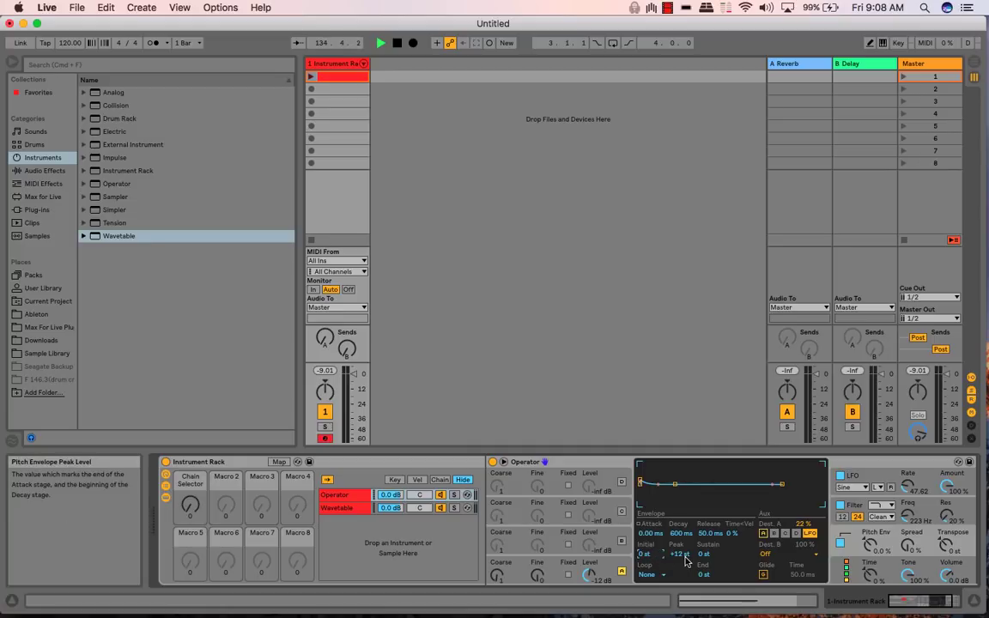
pyautogui.moveTo(679, 553); pyautogui.dragTo(679, 517)
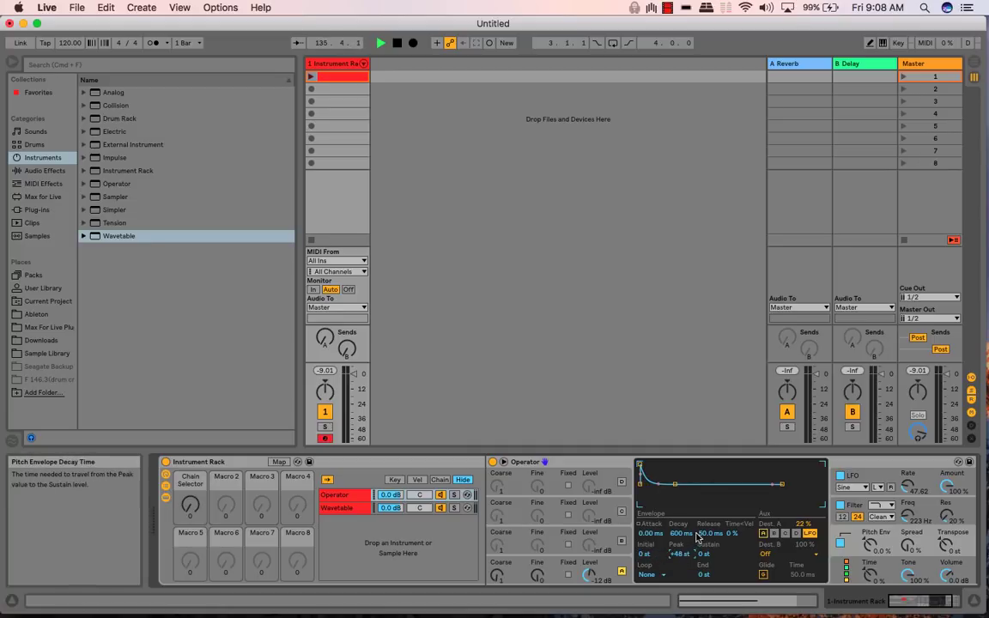
# Set the pitch envelope's attack to 3.59 s and its decay to 2.96 s
pyautogui.click(762, 533)
pyautogui.moveTo(659, 537); pyautogui.dragTo(659, 460)
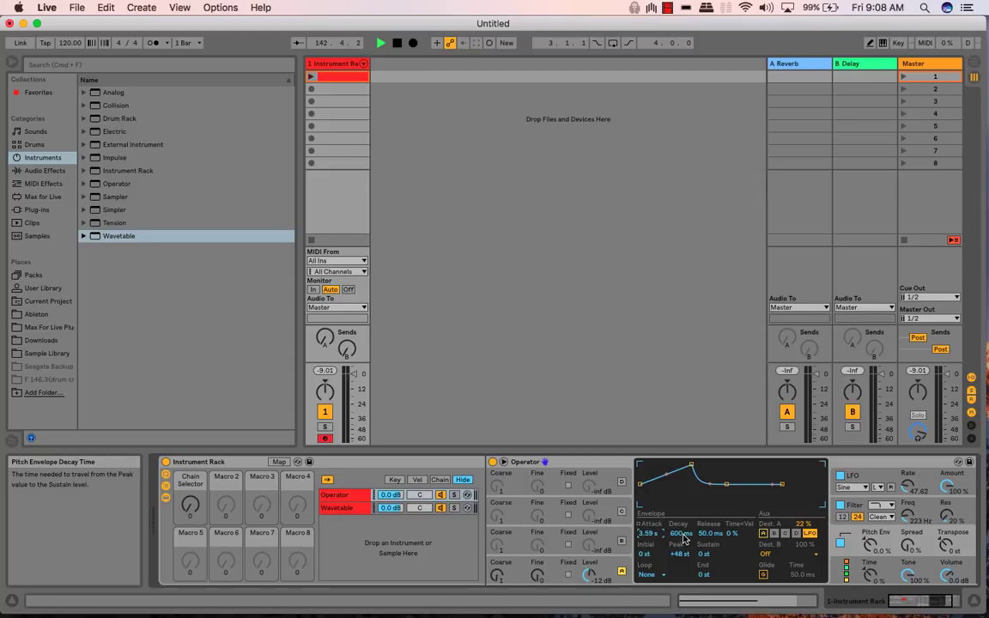
pyautogui.moveTo(682, 533); pyautogui.dragTo(682, 513)
# Shape the pitch envelope with a decay slope of -72% and a release slope of 17%, and set its release time to 7.63 s
pyautogui.click(638, 524)
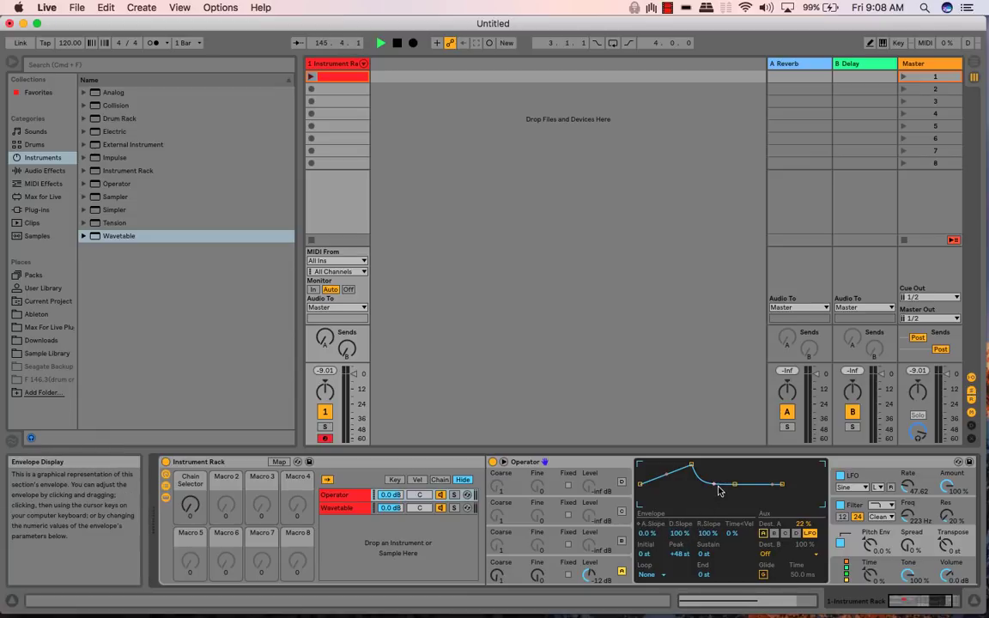
pyautogui.moveTo(715, 485); pyautogui.dragTo(714, 467)
pyautogui.moveTo(709, 534); pyautogui.dragTo(709, 558)
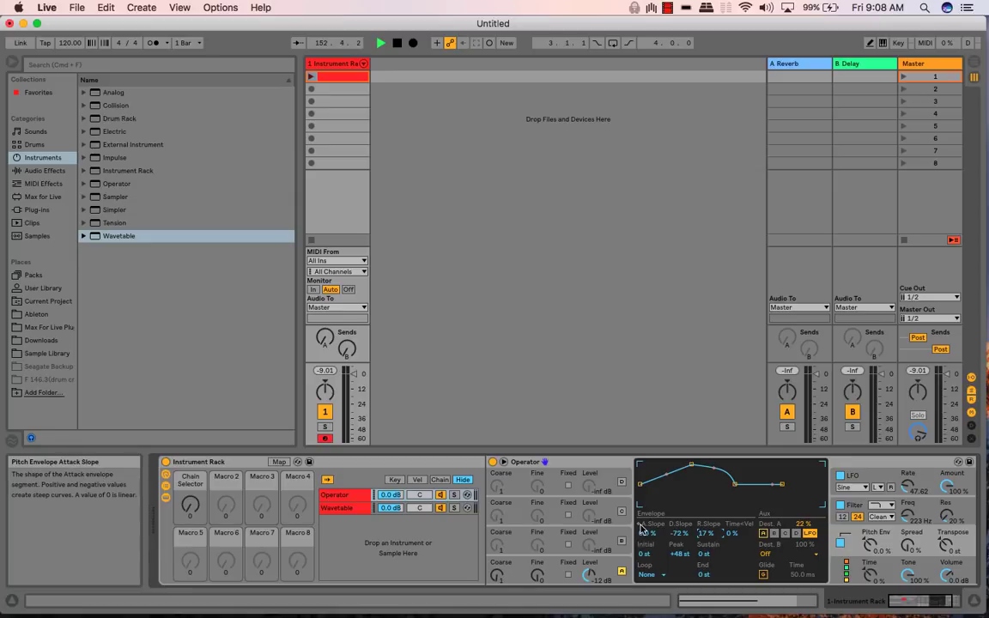
pyautogui.moveTo(698, 534); pyautogui.dragTo(698, 481)
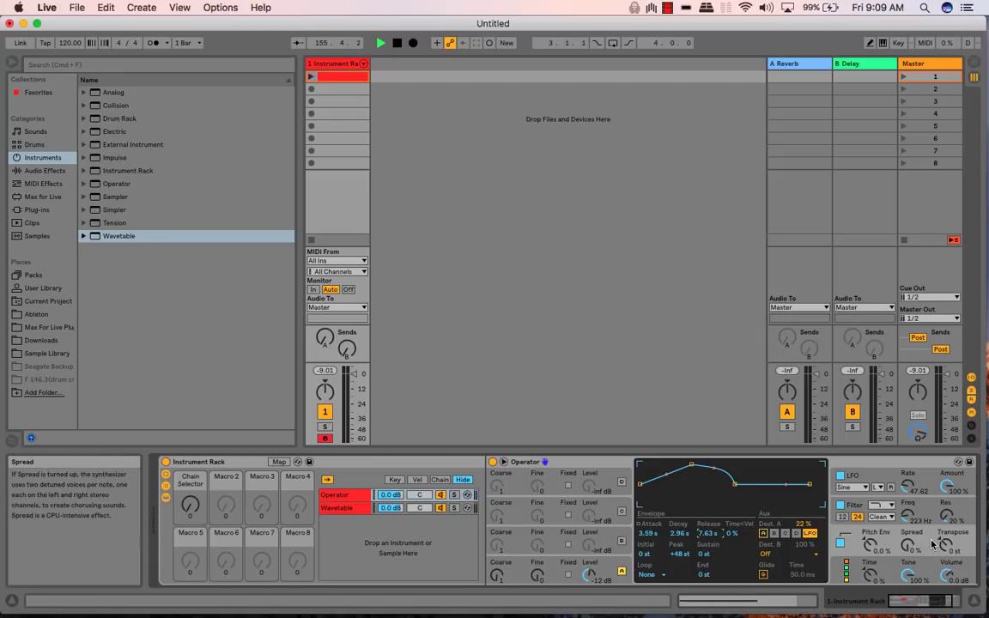
# Try routing the pitch envelope's Dest. B to LFO Amount with an amount of -33%
pyautogui.click(787, 554)
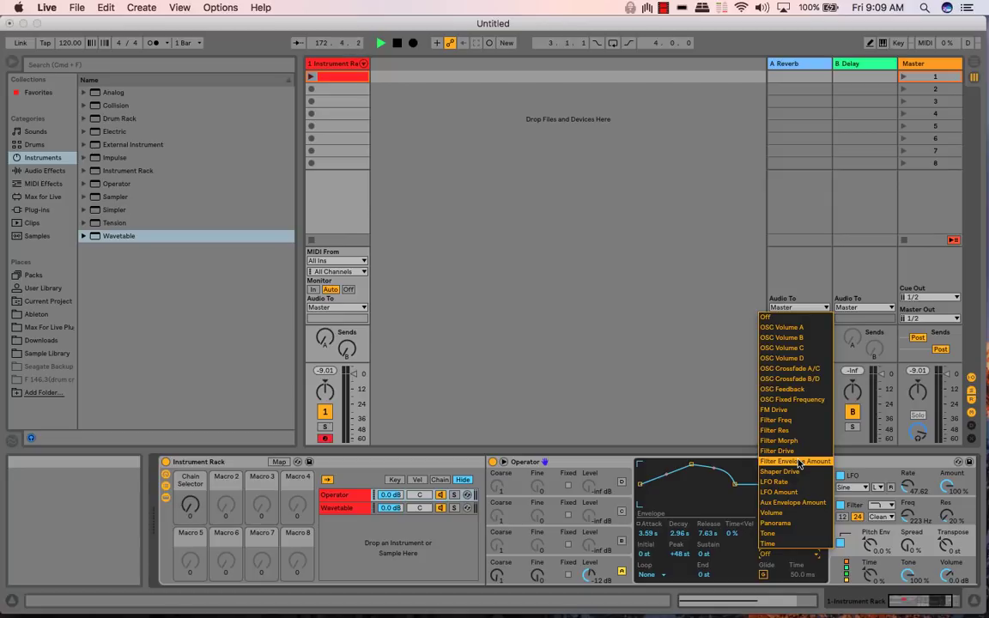
pyautogui.click(796, 493)
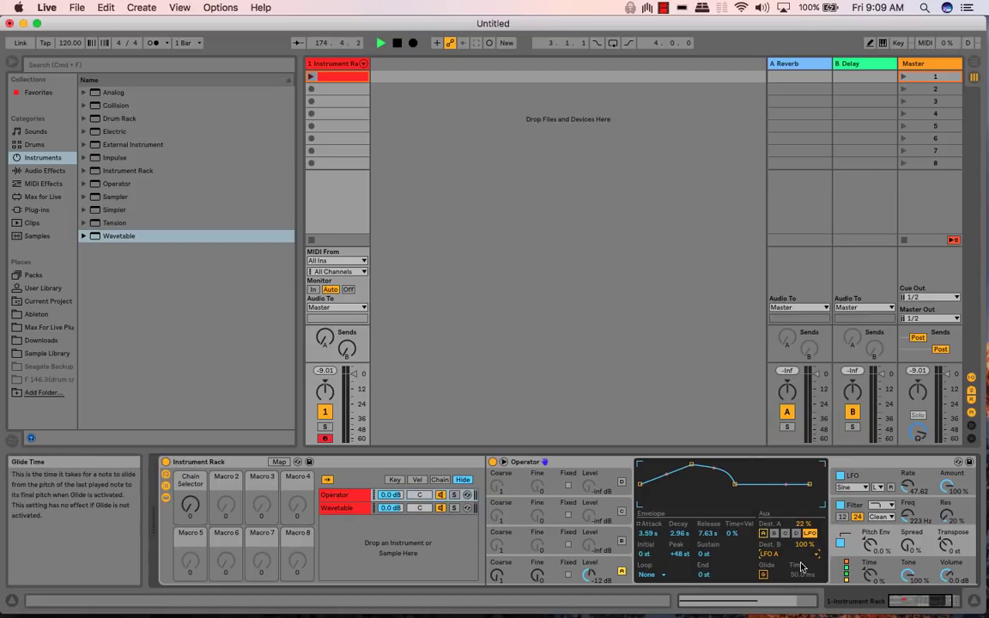
pyautogui.moveTo(803, 545); pyautogui.dragTo(803, 600)
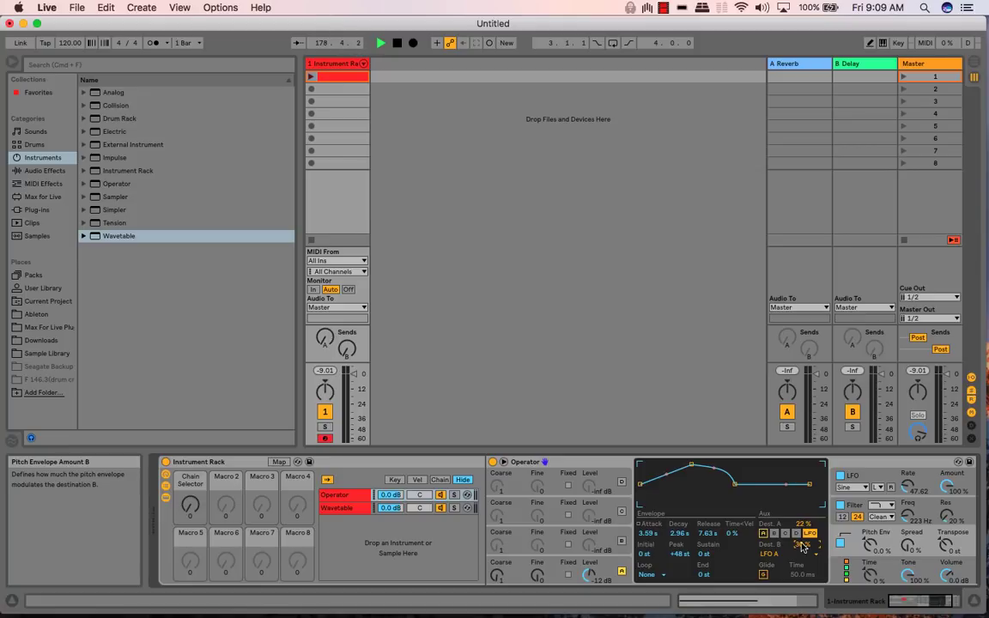
pyautogui.moveTo(804, 550); pyautogui.dragTo(805, 594)
# Route the pitch envelope's Dest. B to Filter Morph at 55% and switch the filter type to Morph
pyautogui.click(807, 555)
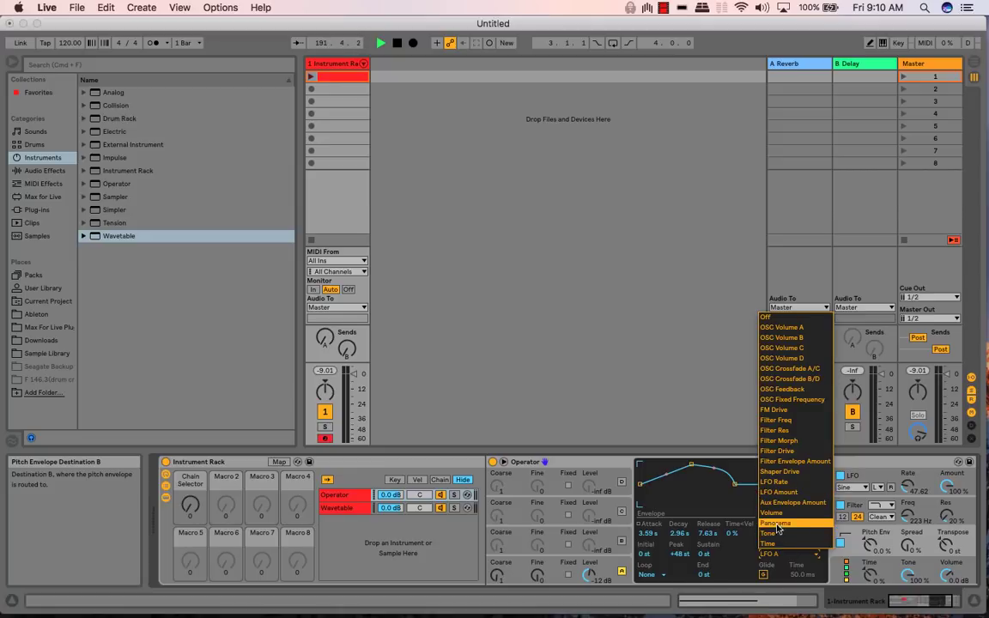
pyautogui.click(787, 442)
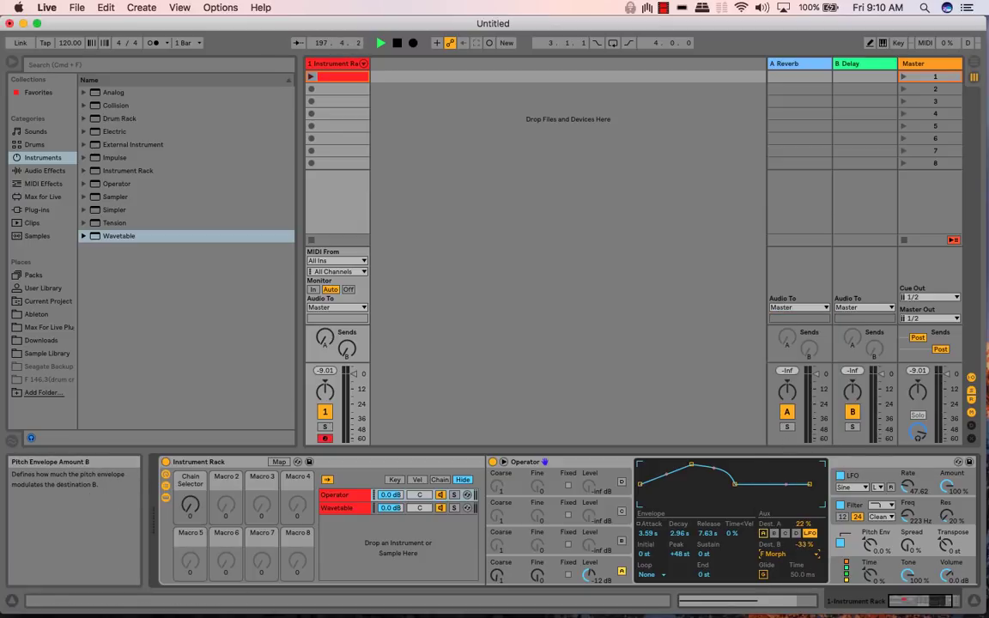
pyautogui.moveTo(805, 543); pyautogui.dragTo(804, 503)
pyautogui.click(879, 505)
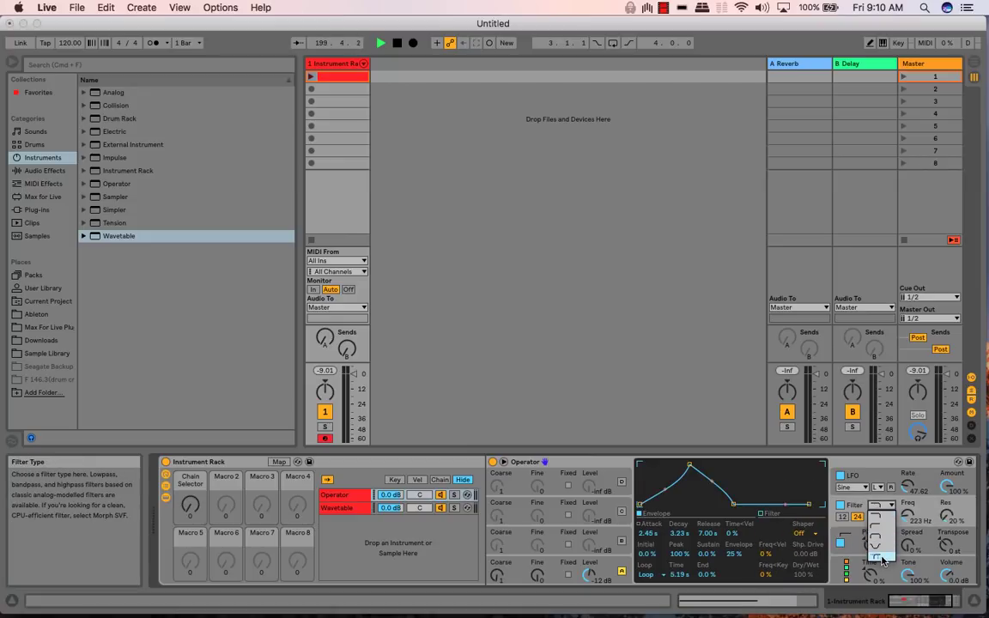
pyautogui.click(883, 543)
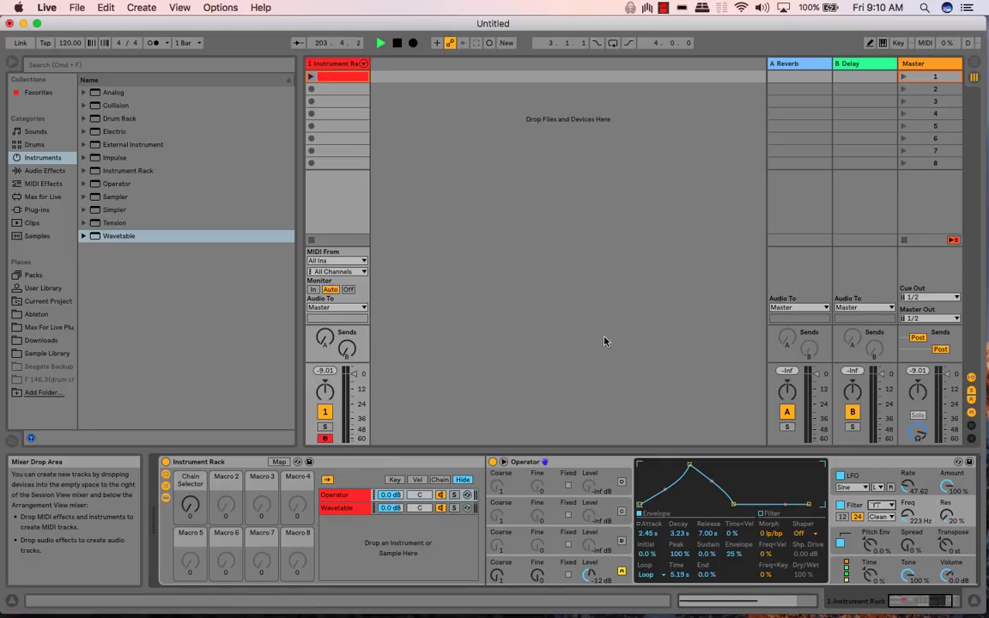
# Audition the clip and set Operator's Spread to 21%, restarting playback to hear the change
pyautogui.click(311, 78)
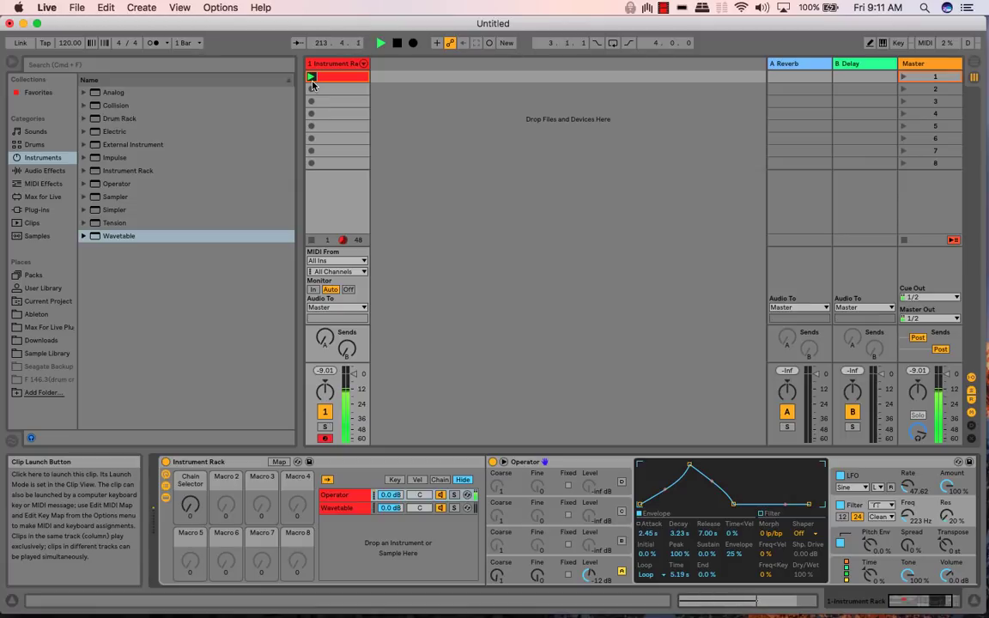
pyautogui.press('space')
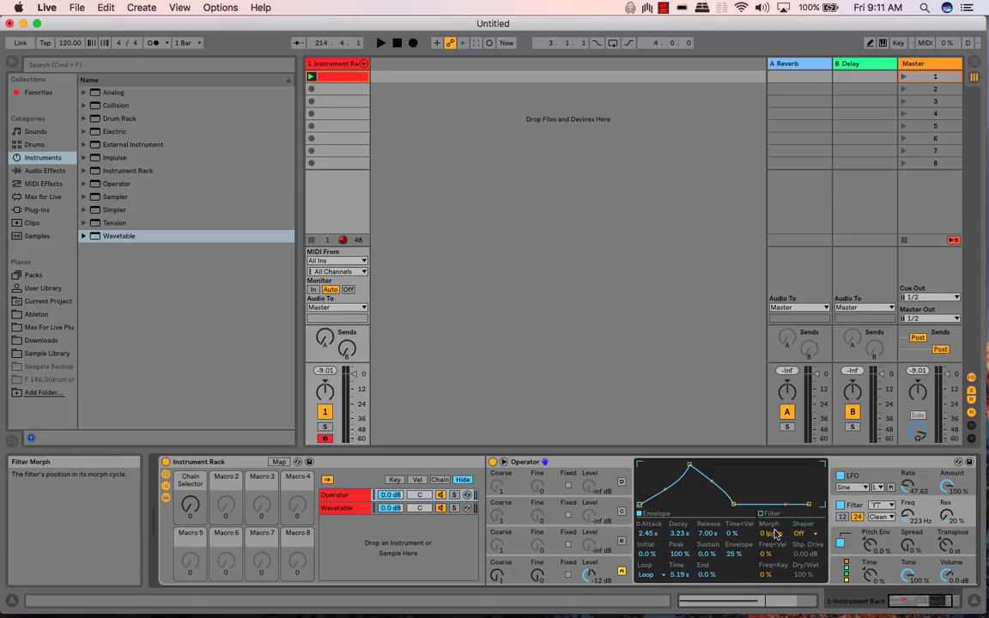
pyautogui.click(910, 547)
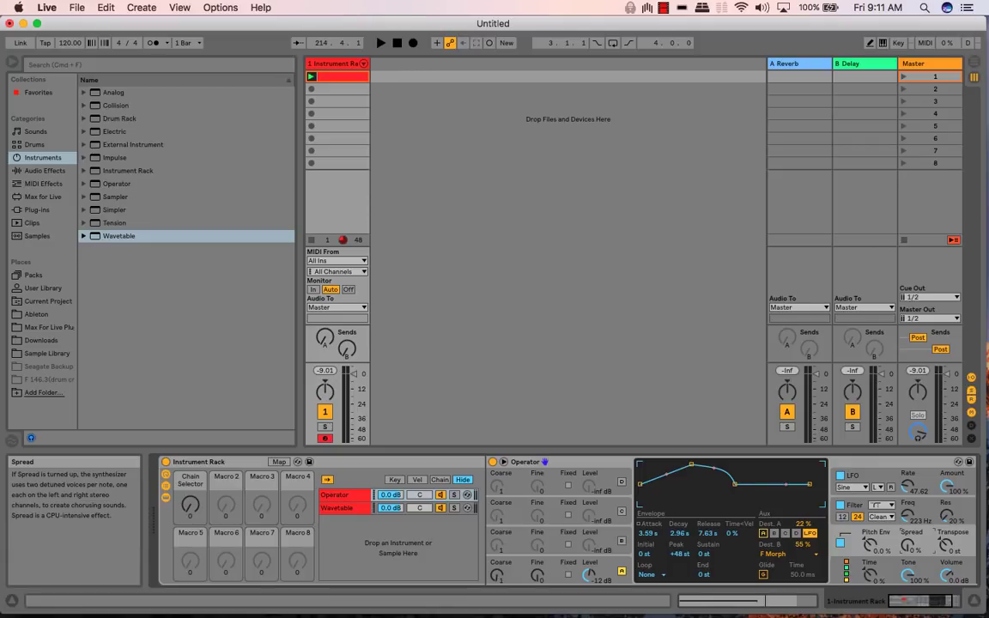
pyautogui.moveTo(910, 547); pyautogui.dragTo(910, 545)
pyautogui.press('space')
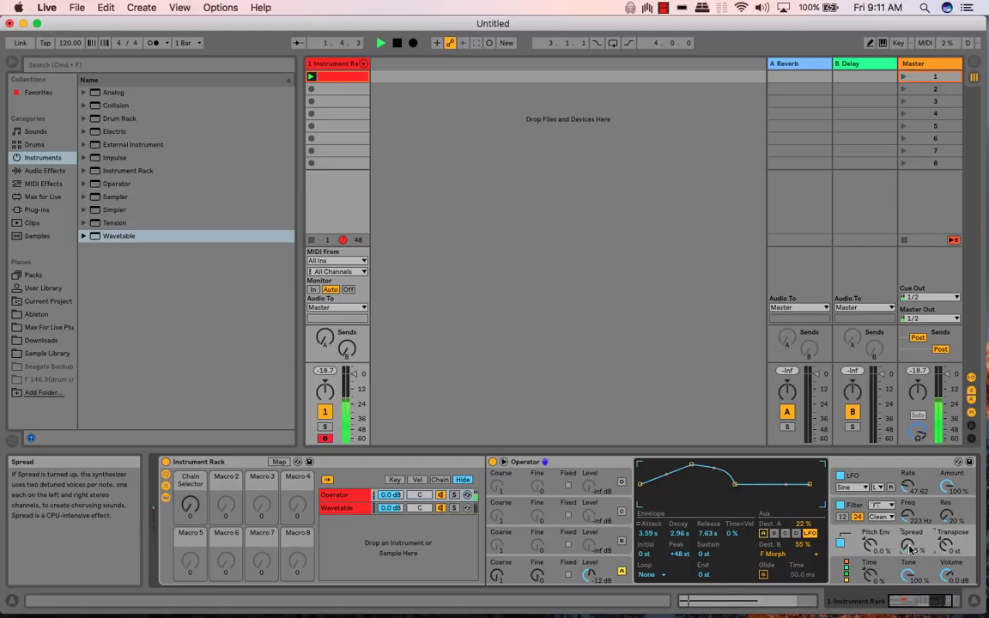
pyautogui.moveTo(910, 549); pyautogui.dragTo(910, 543)
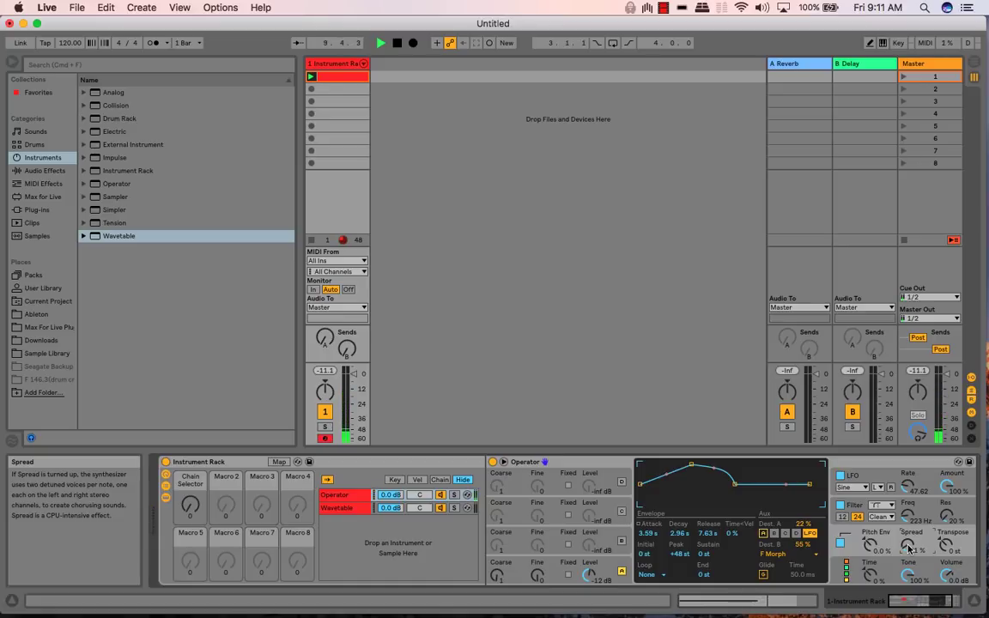
# Set the filter envelope's attack to 4.35 s and decay to 4.55 s, and increase its envelope amount
pyautogui.click(915, 522)
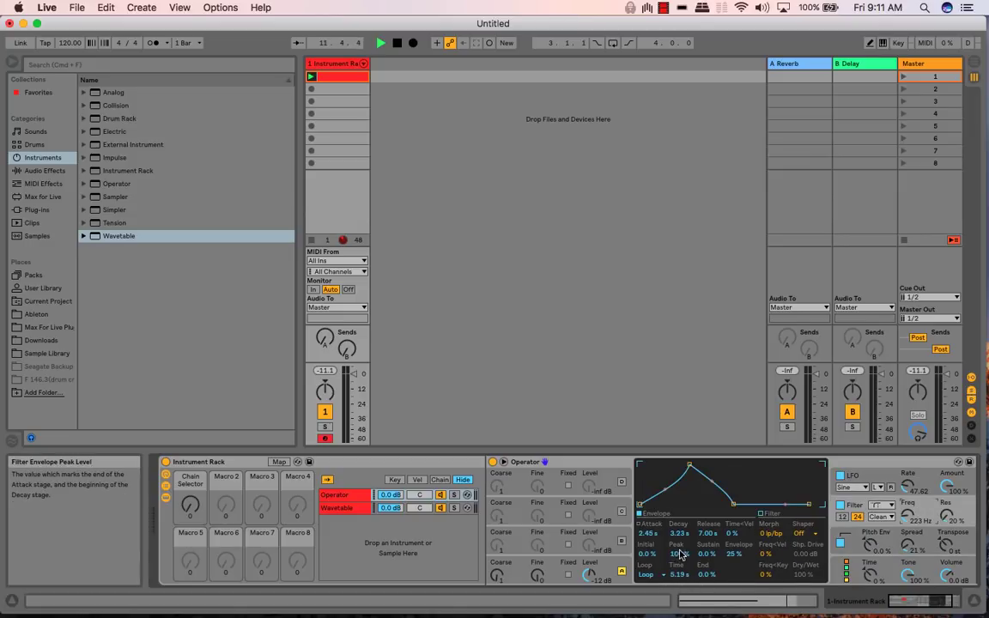
pyautogui.moveTo(649, 534); pyautogui.dragTo(686, 539)
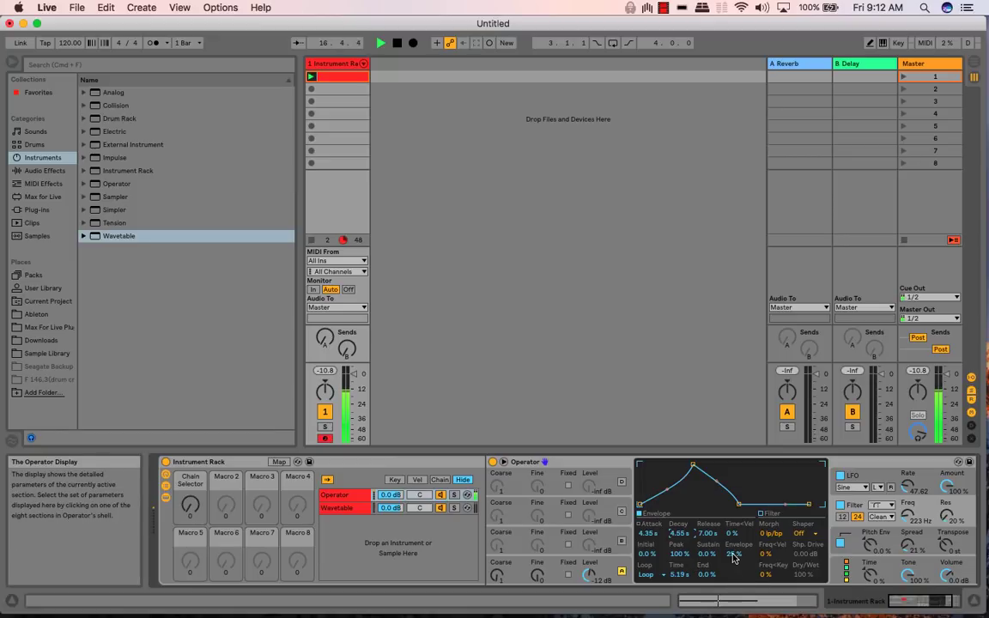
pyautogui.moveTo(732, 555); pyautogui.dragTo(732, 532)
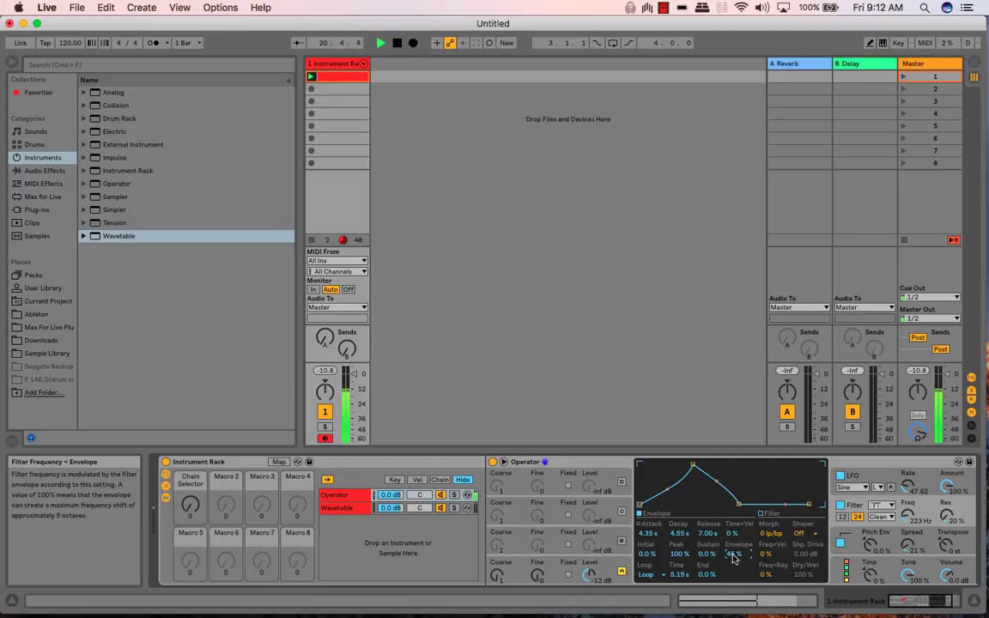
# Route the pitch envelope's Dest. B to Filter Freq
pyautogui.click(855, 550)
pyautogui.click(794, 556)
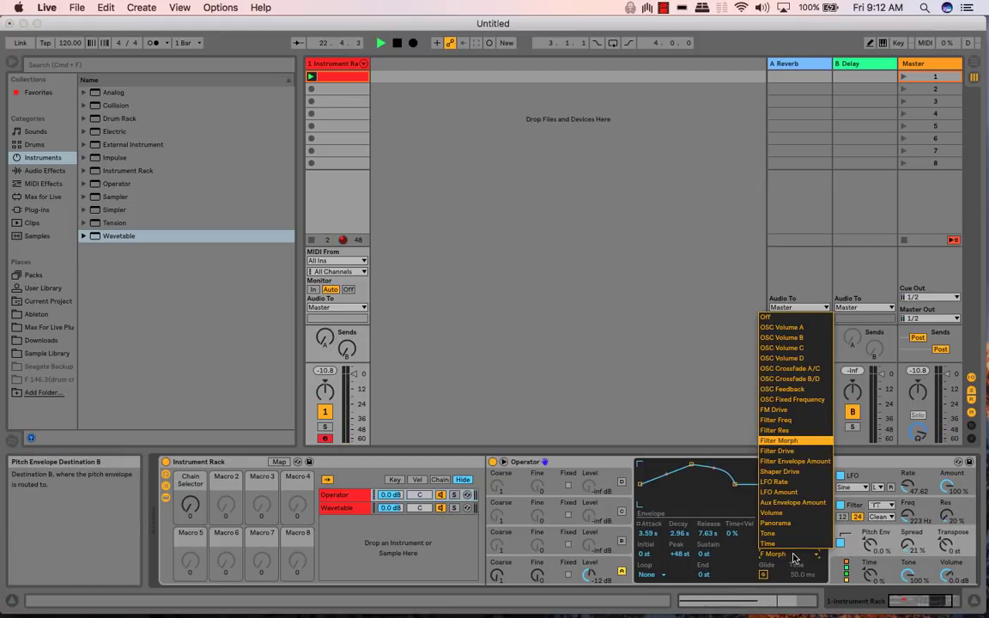
pyautogui.click(803, 419)
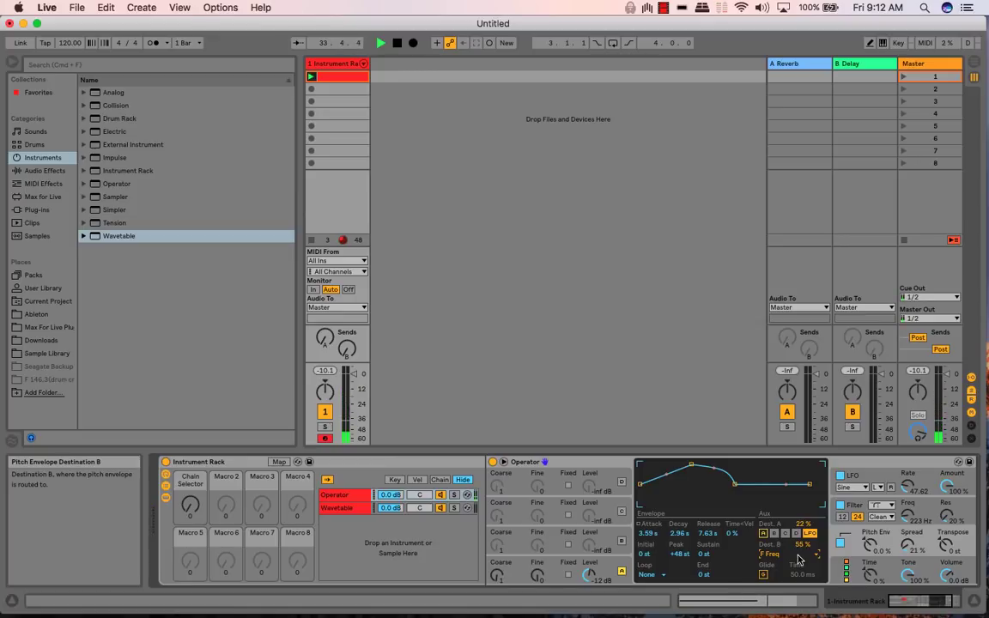
# Curve the pitch envelope with an attack slope of 52% and decay slope of -72%, and set Spread to 0%
pyautogui.moveTo(679, 534); pyautogui.dragTo(680, 521)
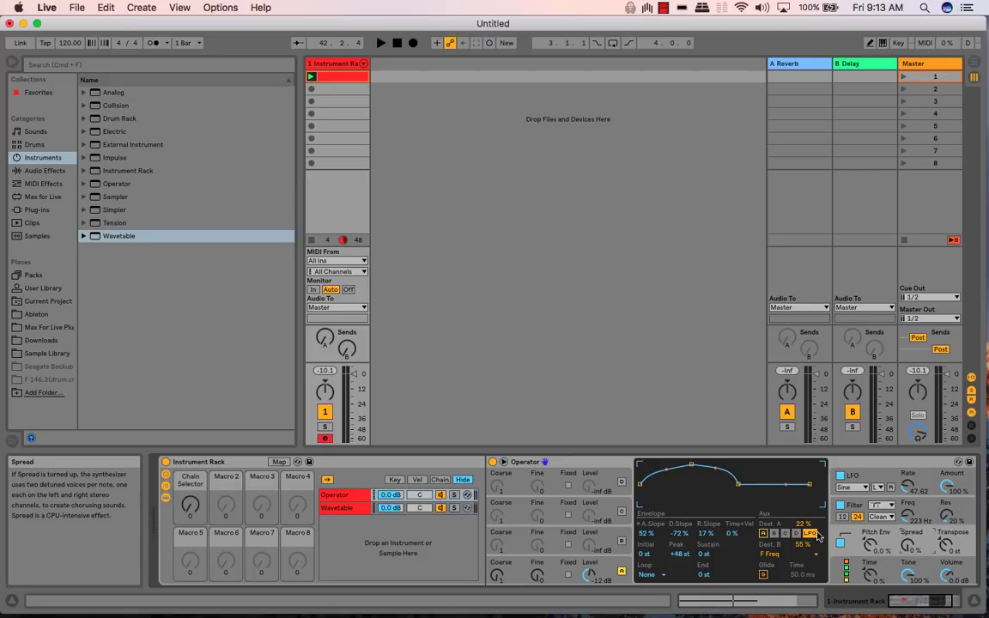
pyautogui.click(604, 462)
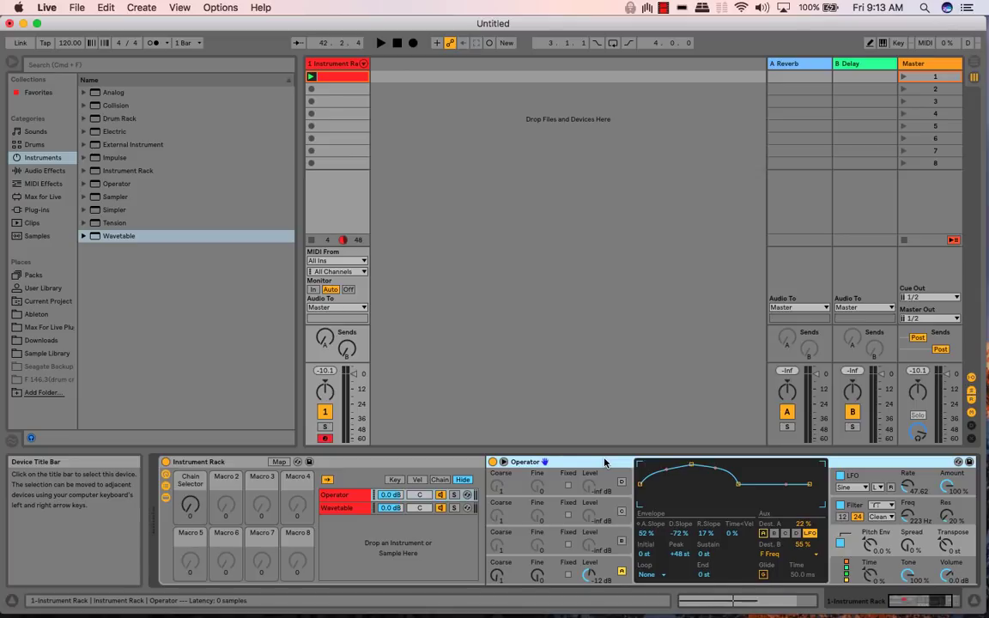
# Set Coarse to 0.5 on Osc A and C, Fine to 30 on Osc B and 965 on Osc C, with B and C at -12 dB
pyautogui.click(605, 531)
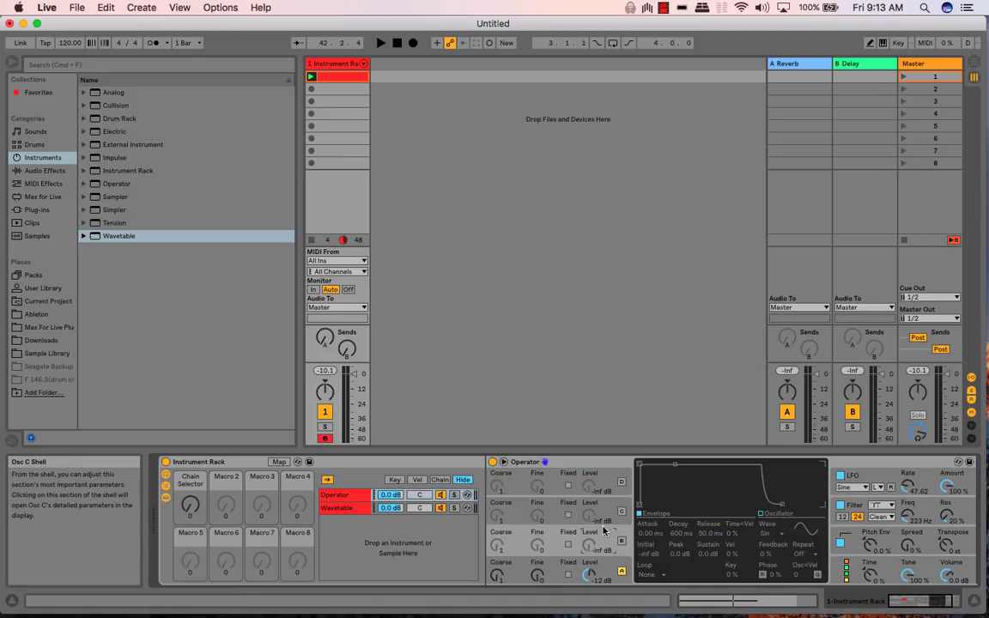
pyautogui.click(606, 569)
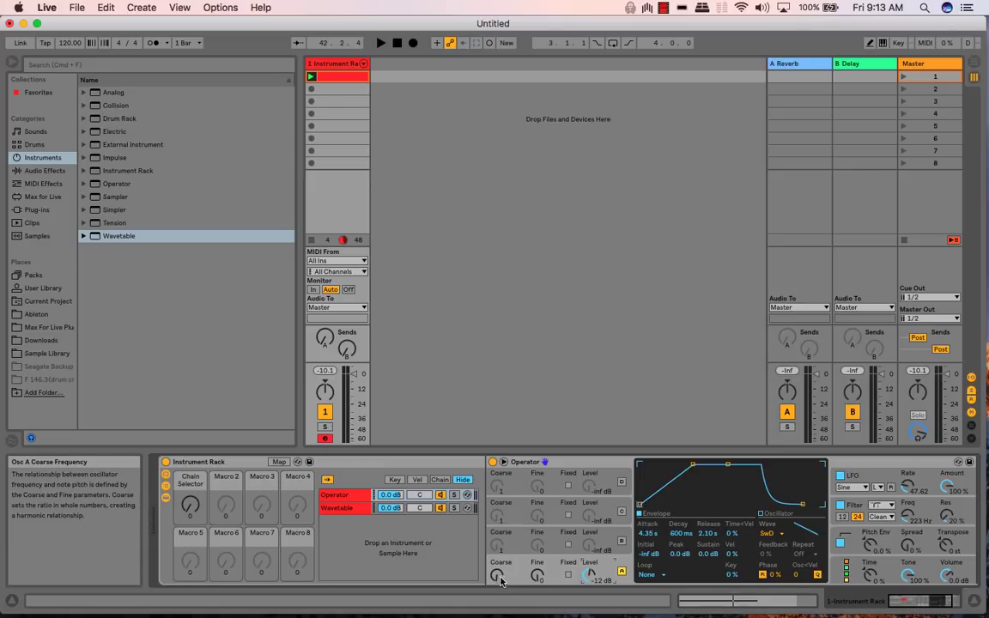
pyautogui.moveTo(500, 575); pyautogui.dragTo(500, 585)
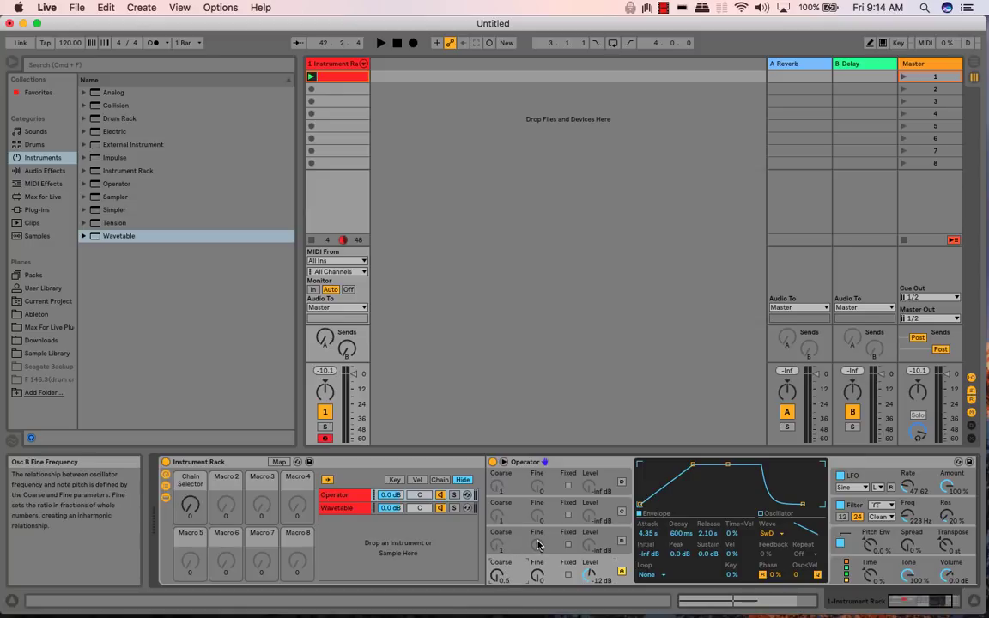
pyautogui.moveTo(535, 547); pyautogui.dragTo(540, 463)
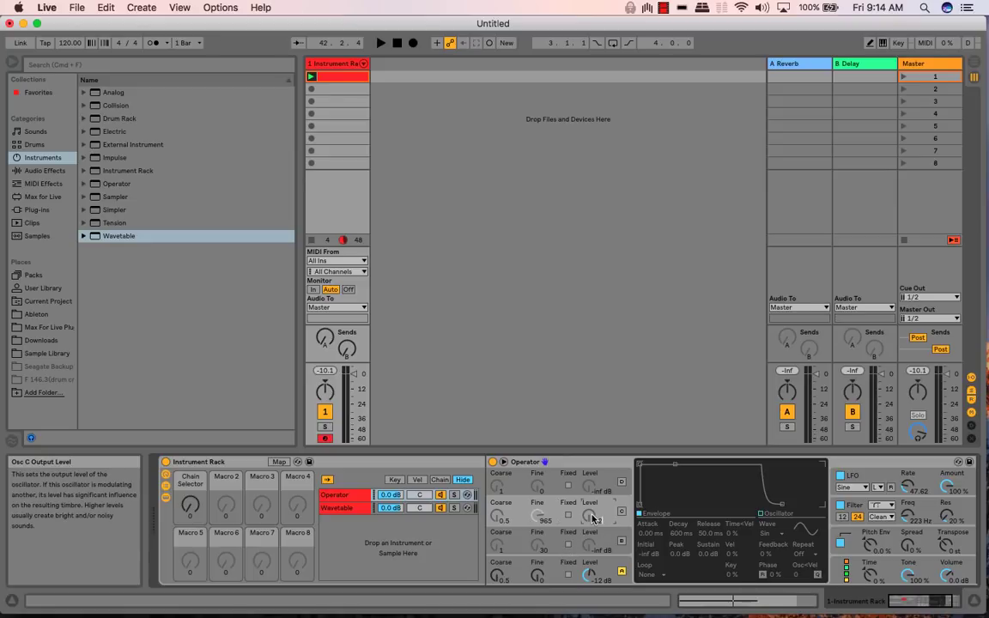
# Set Osc A's volume envelope attack to 4.35 s
pyautogui.click(602, 571)
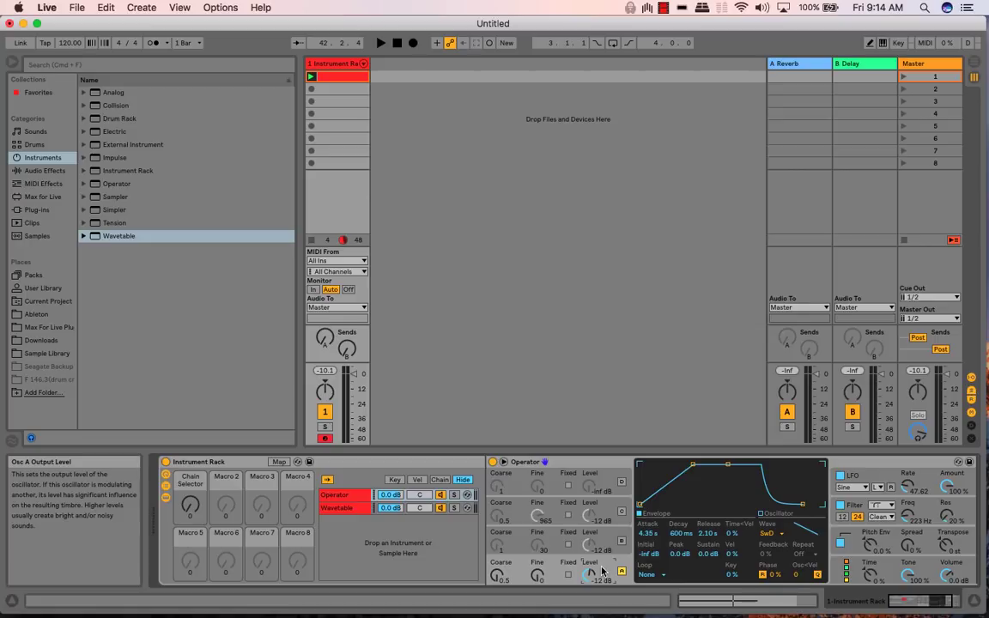
pyautogui.doubleClick(650, 535)
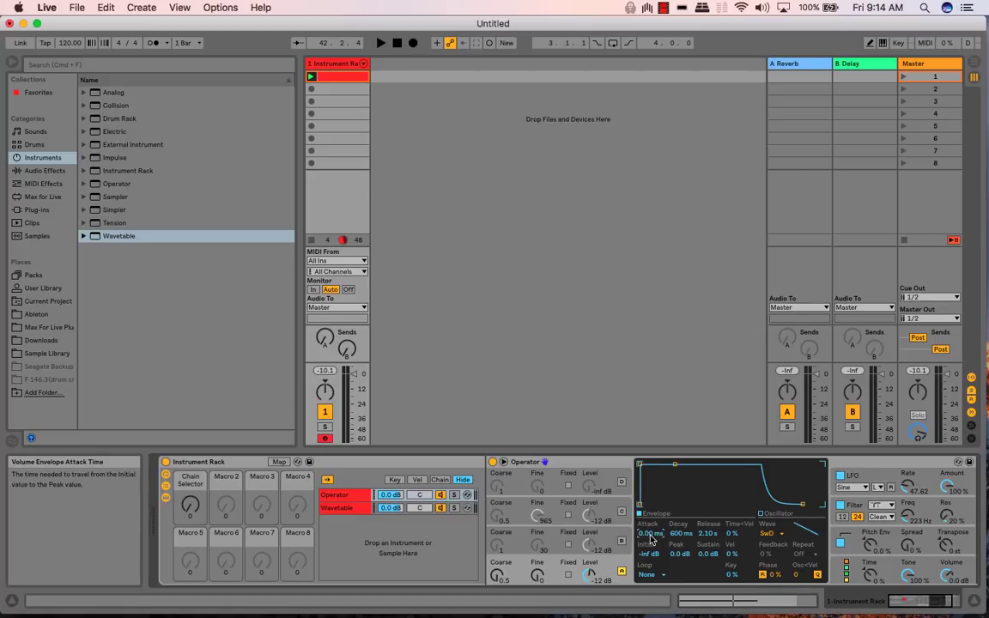
pyautogui.write('4.35 s')
pyautogui.press('Return')
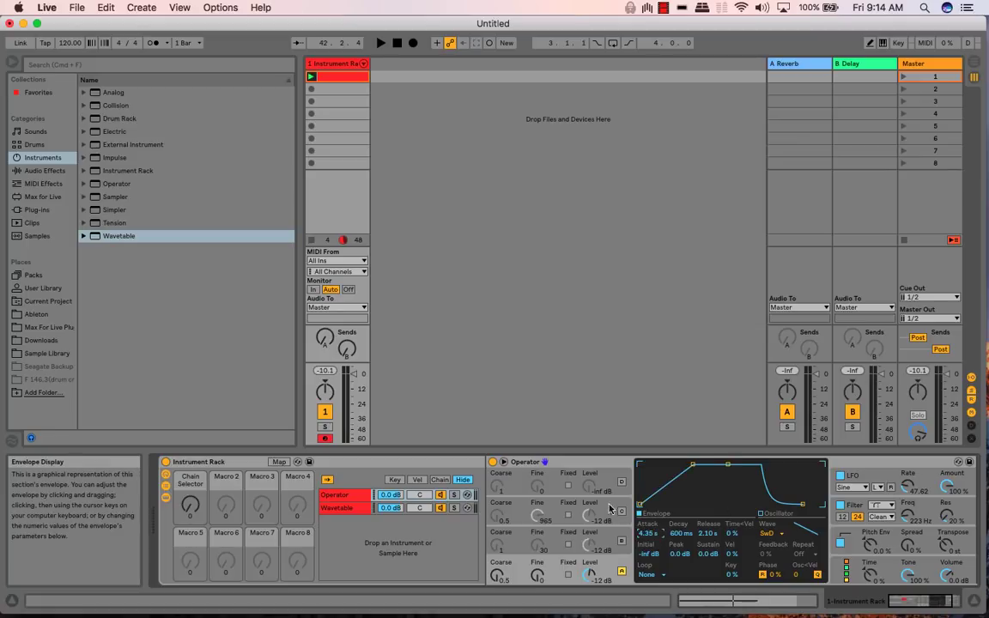
# Set Osc B's volume envelope to a 4.35 s attack and a 2.10 s release, matching Osc A
pyautogui.click(607, 548)
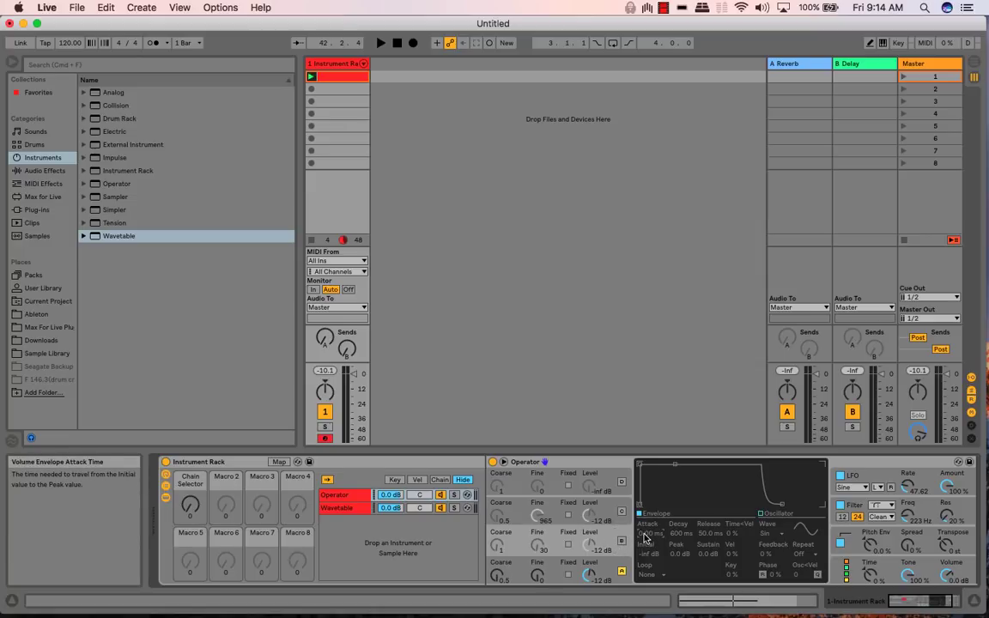
pyautogui.click(645, 534)
pyautogui.write('4')
pyautogui.write('350')
pyautogui.press('Return')
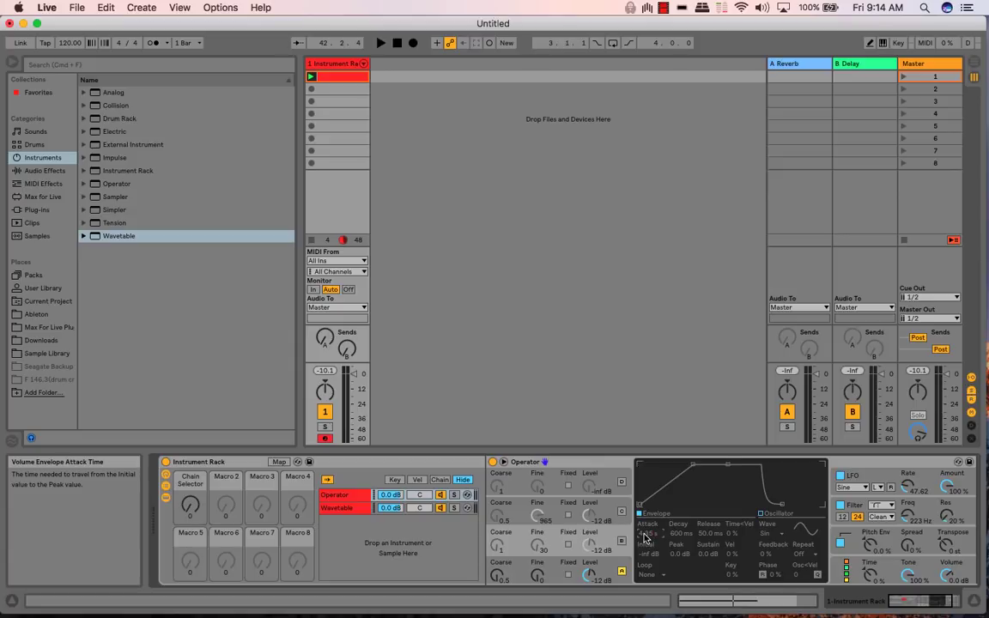
pyautogui.click(708, 534)
pyautogui.write('4')
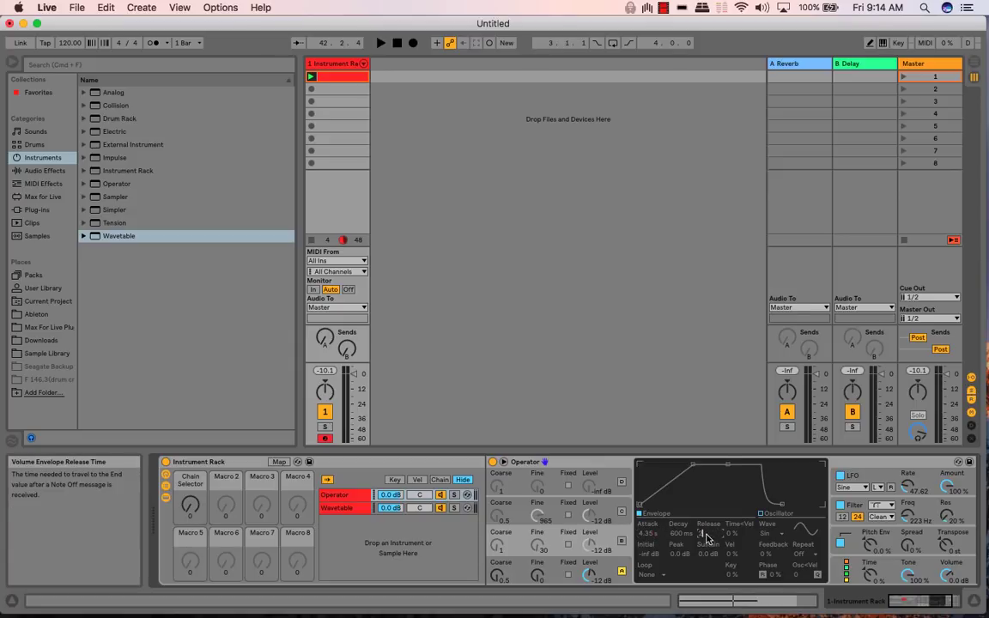
pyautogui.press('Return')
pyautogui.click(600, 573)
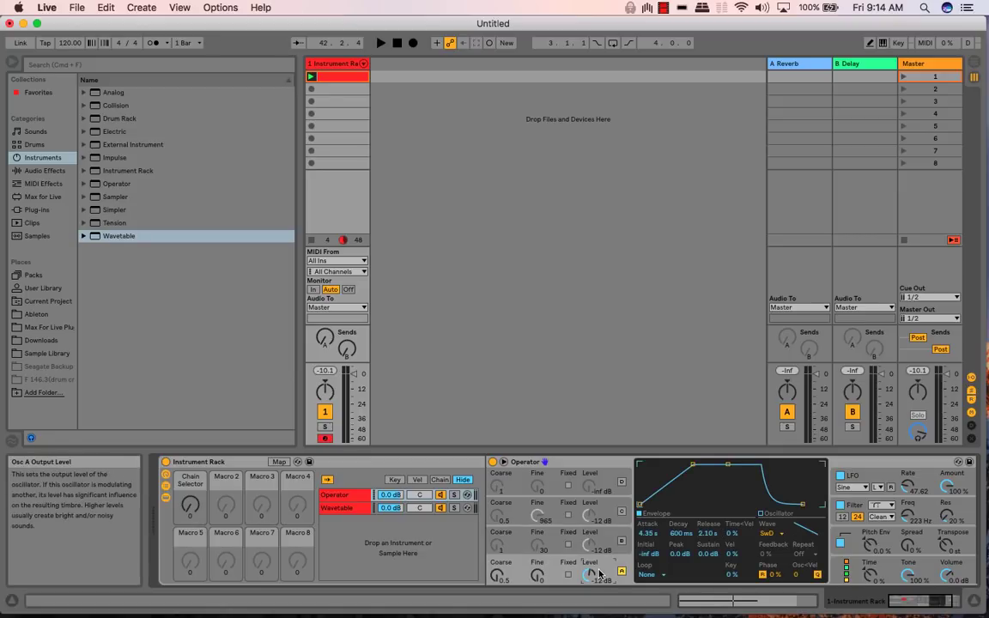
# Set Osc C's volume envelope to a 4.35 s attack and a 2.10 s release
pyautogui.click(603, 515)
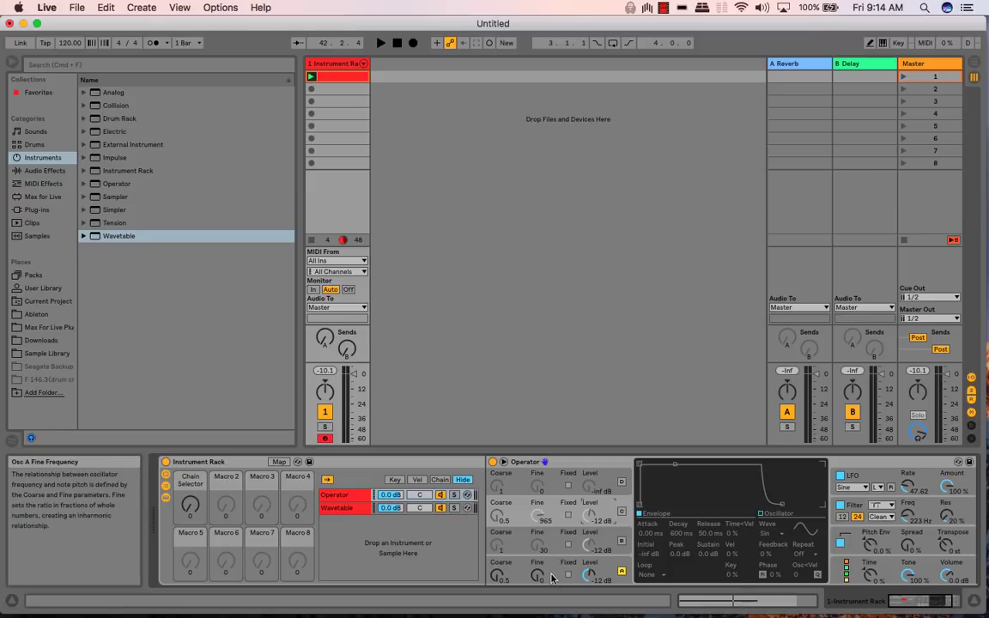
pyautogui.click(505, 463)
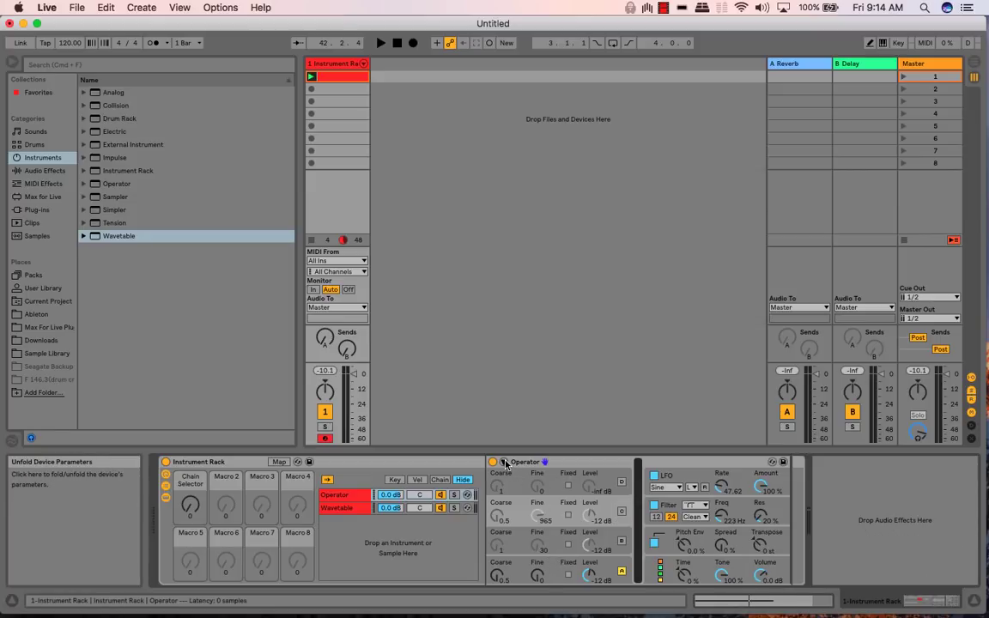
pyautogui.click(505, 463)
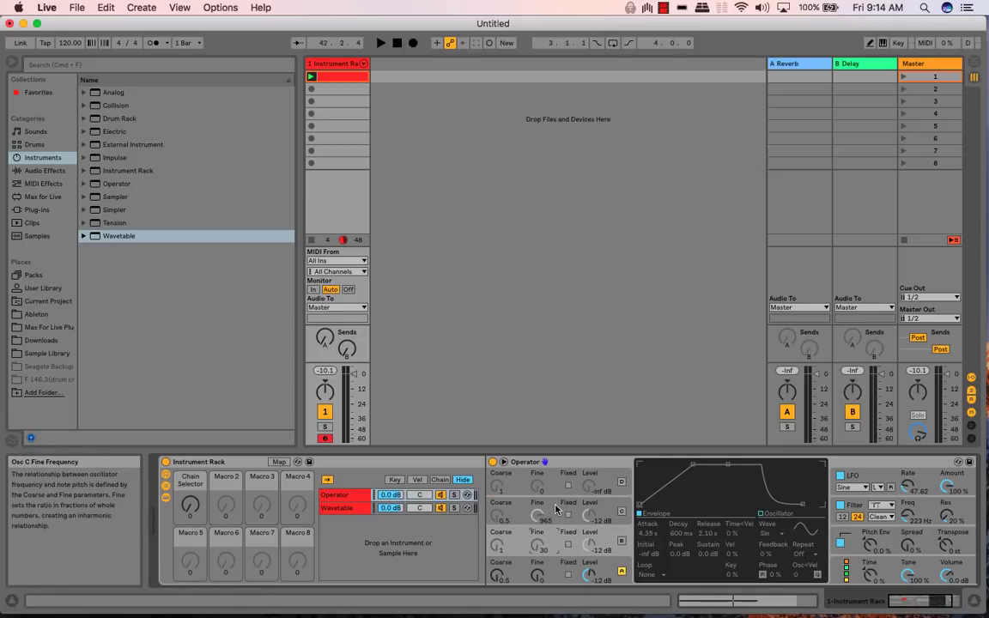
pyautogui.click(649, 534)
pyautogui.write('4.35')
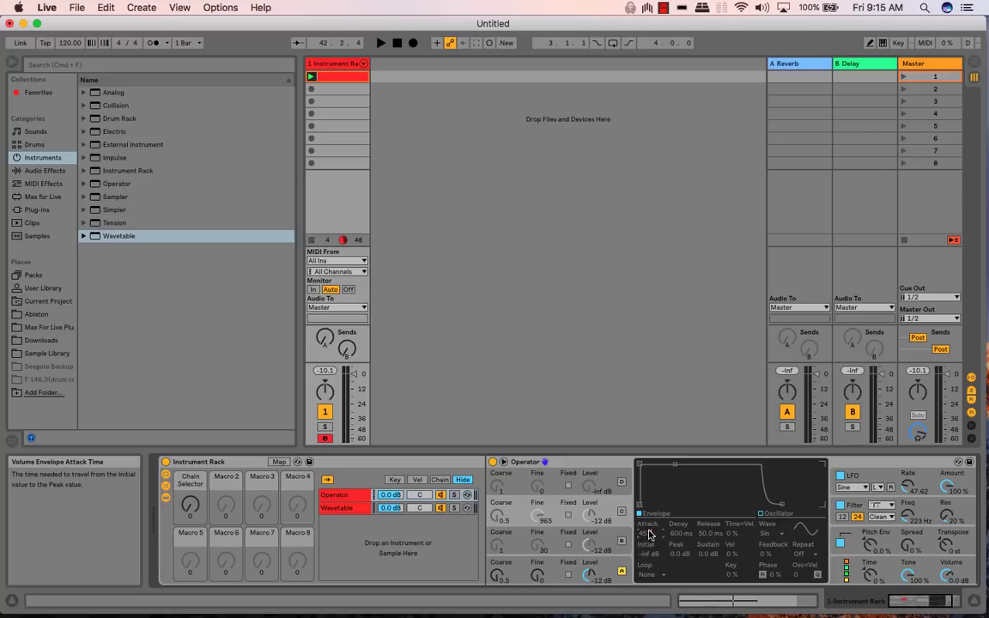
pyautogui.press('Return')
pyautogui.write('35')
pyautogui.press('Return')
pyautogui.click(711, 534)
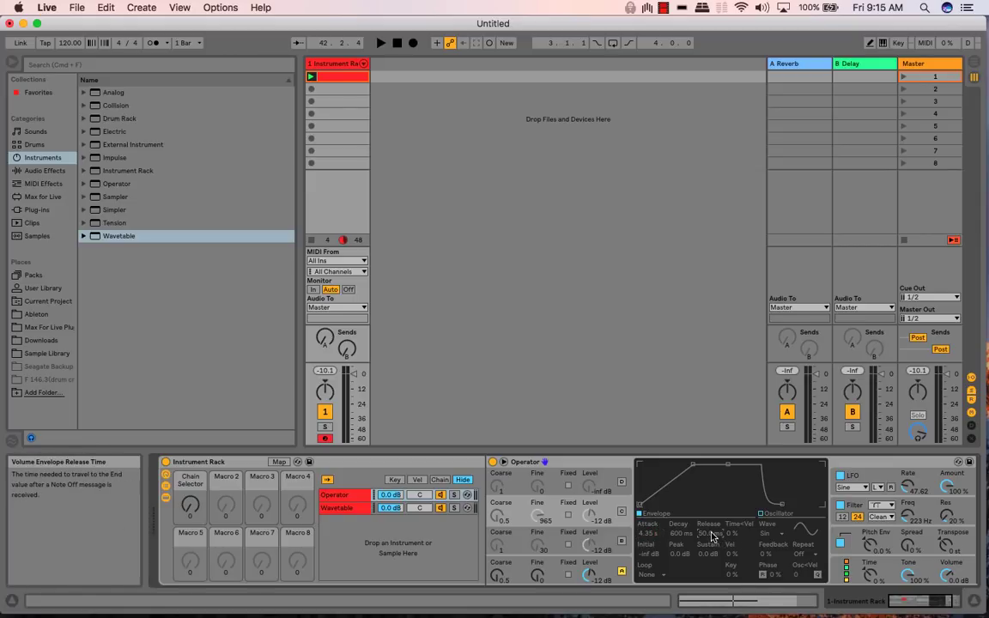
pyautogui.write('4')
pyautogui.press('Return')
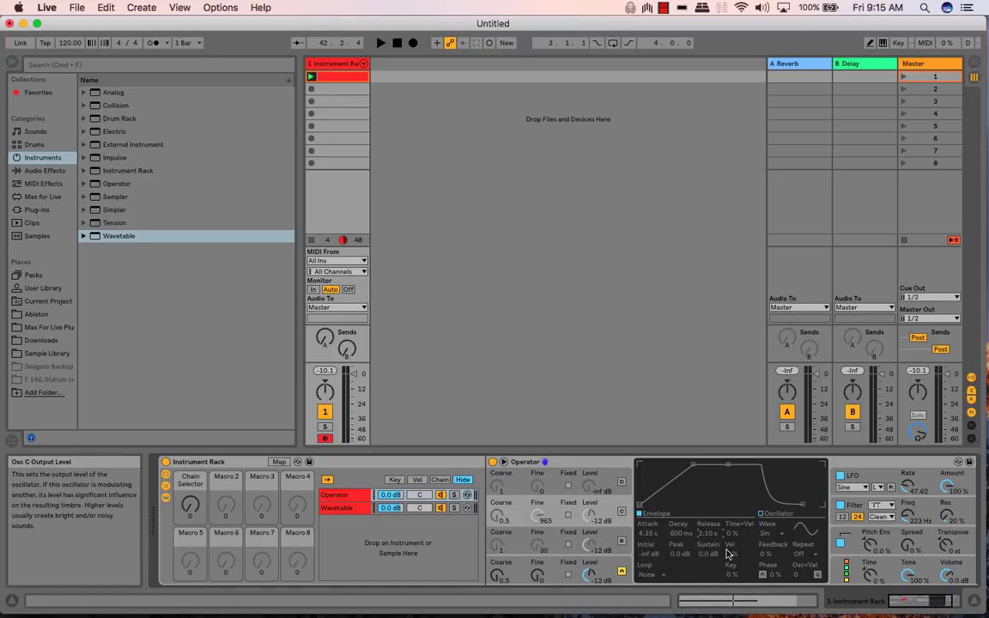
# Switch on oscillators B and C and set both of their waveforms to Saw D
pyautogui.click(621, 543)
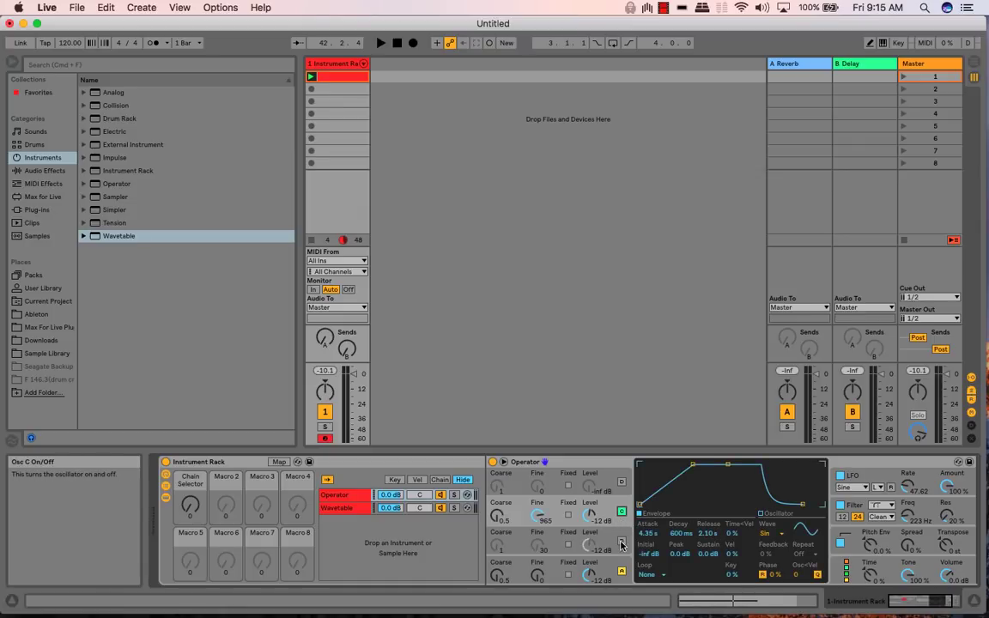
pyautogui.click(622, 542)
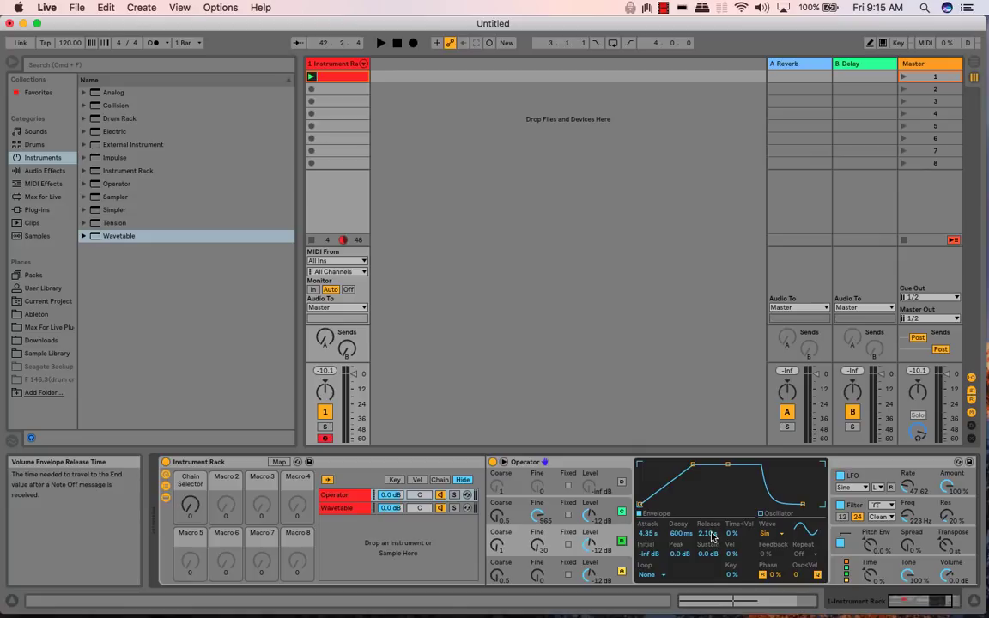
pyautogui.click(607, 566)
pyautogui.click(611, 534)
pyautogui.click(772, 534)
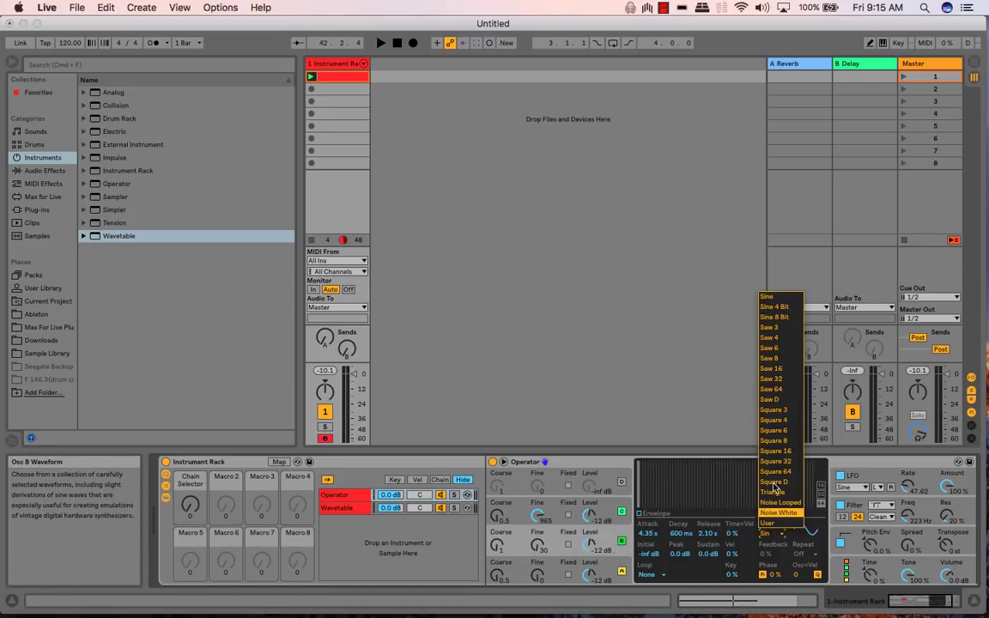
pyautogui.click(770, 399)
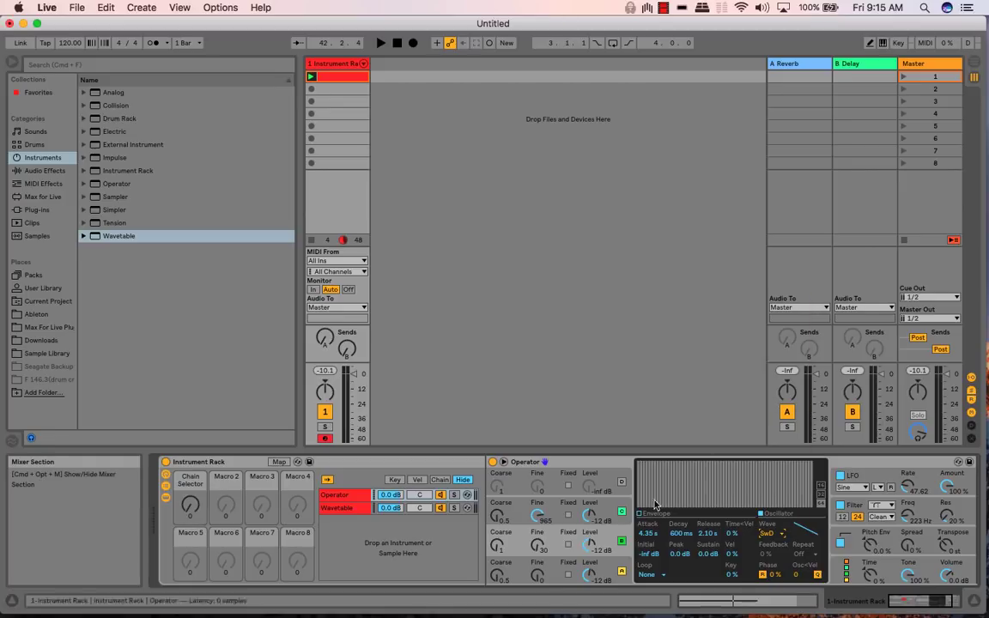
pyautogui.click(607, 512)
pyautogui.click(771, 535)
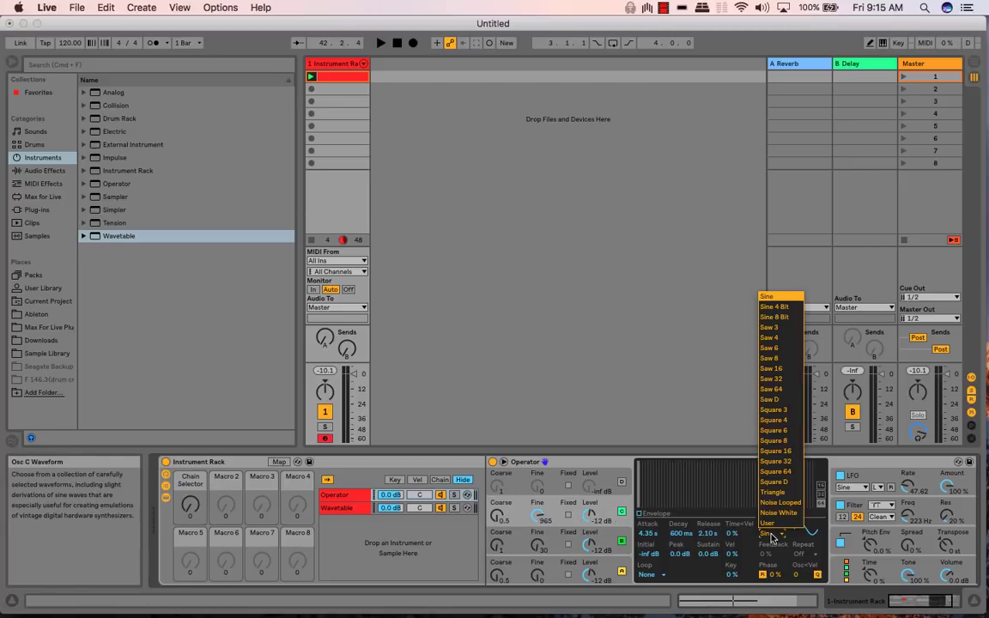
pyautogui.click(771, 400)
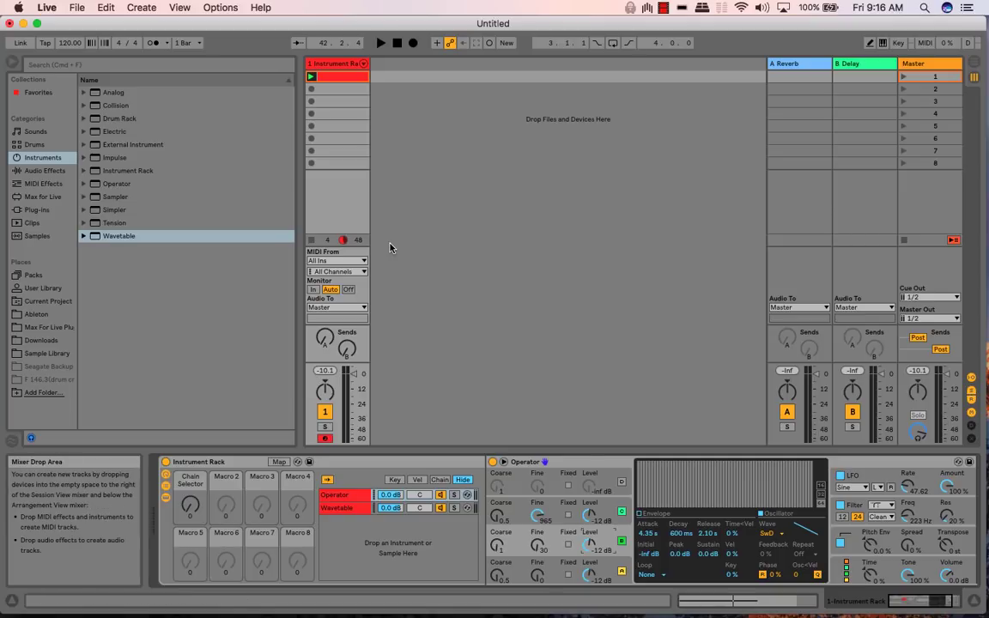
# Change Operator's filter type to Lowpass and audition the clip
pyautogui.click(881, 504)
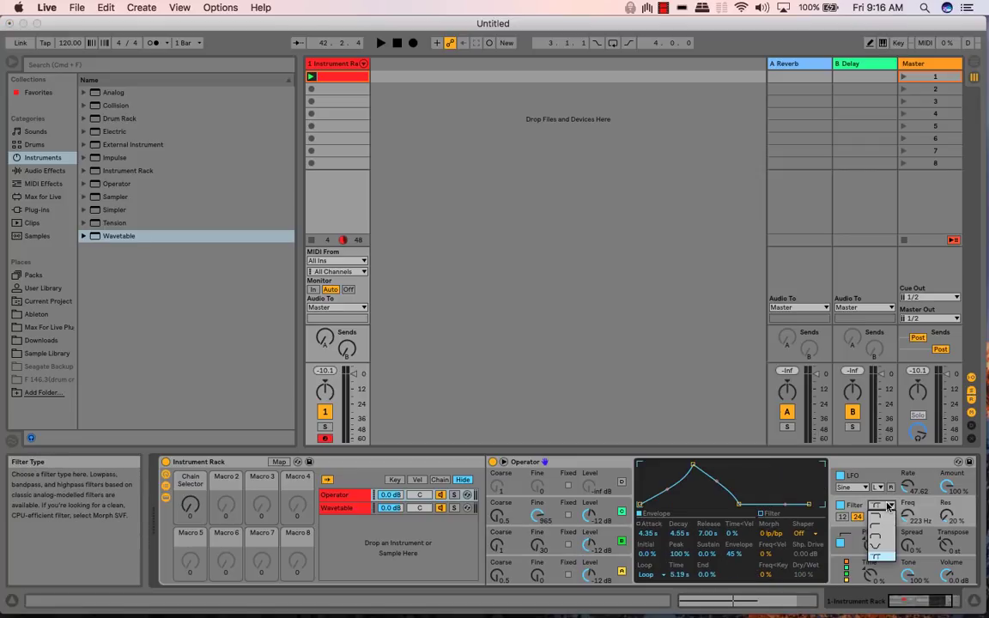
pyautogui.click(882, 517)
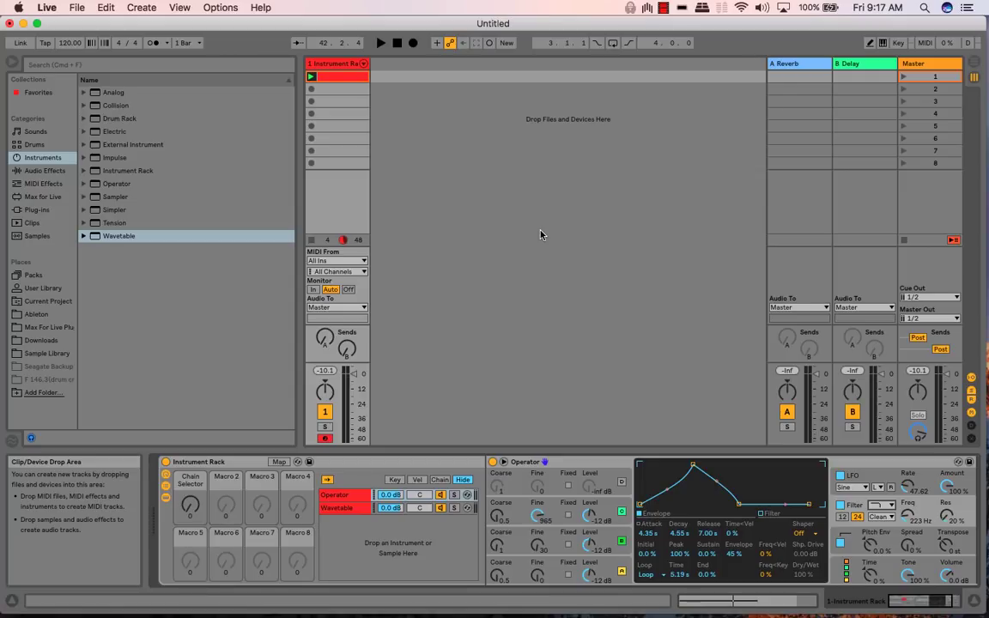
pyautogui.press('space')
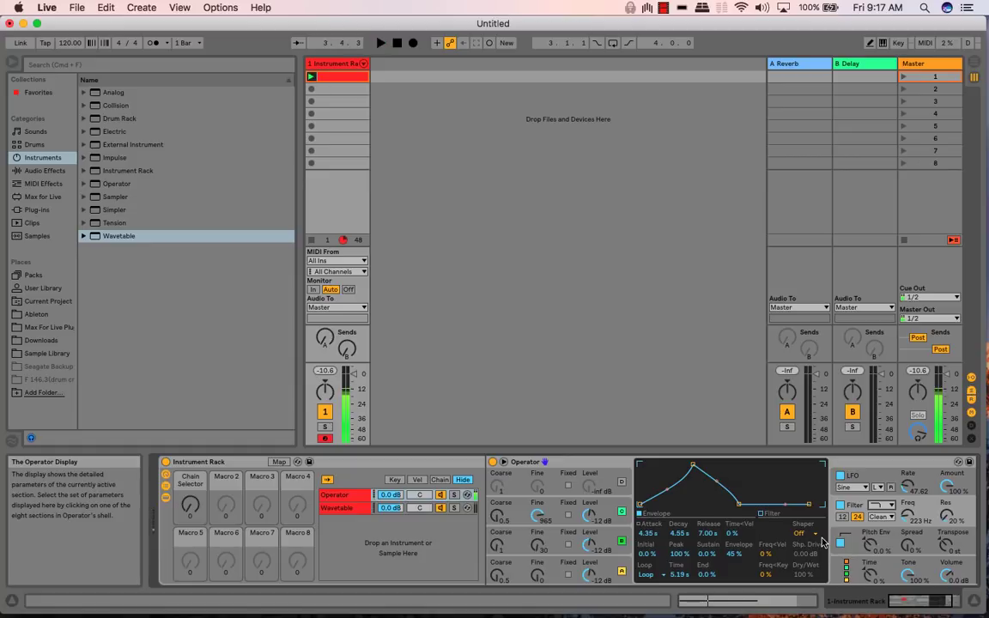
# Disable the LFO's Dest. A modulation of oscillators B and C, and check the filter and pitch envelope routings
pyautogui.click(867, 478)
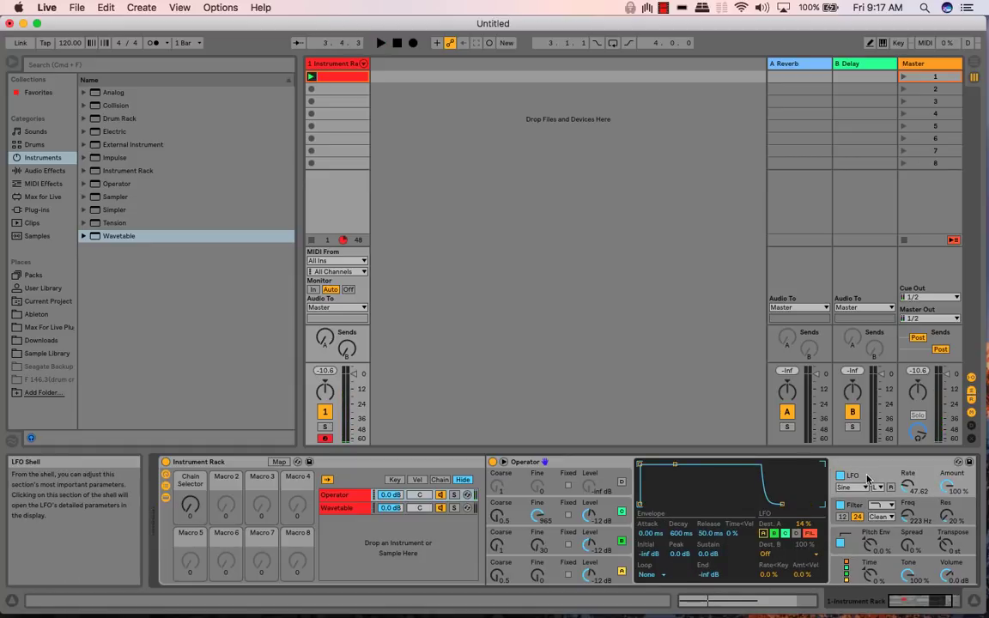
pyautogui.click(773, 535)
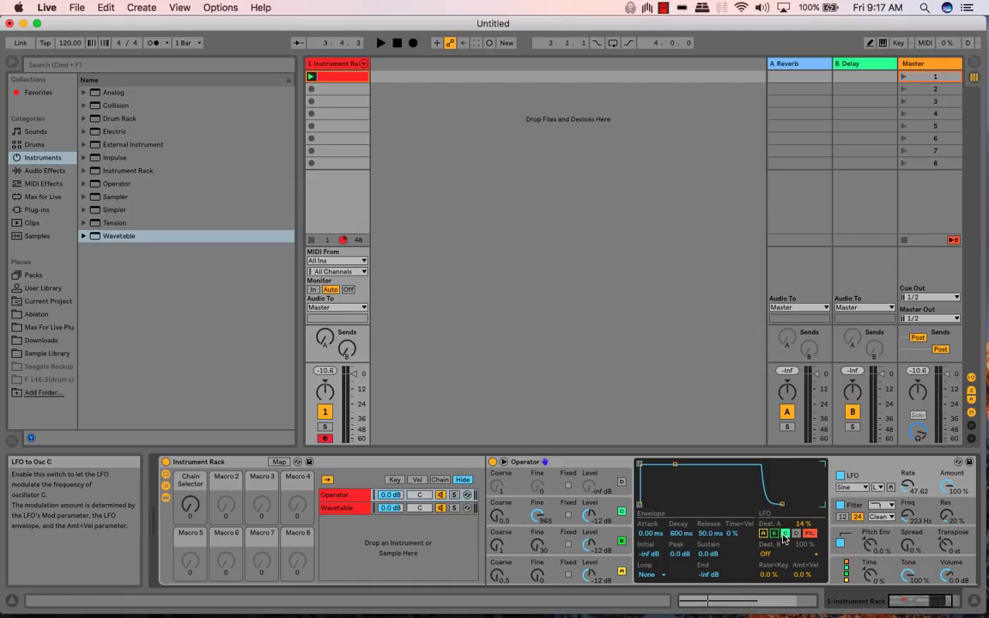
pyautogui.click(785, 535)
pyautogui.click(861, 513)
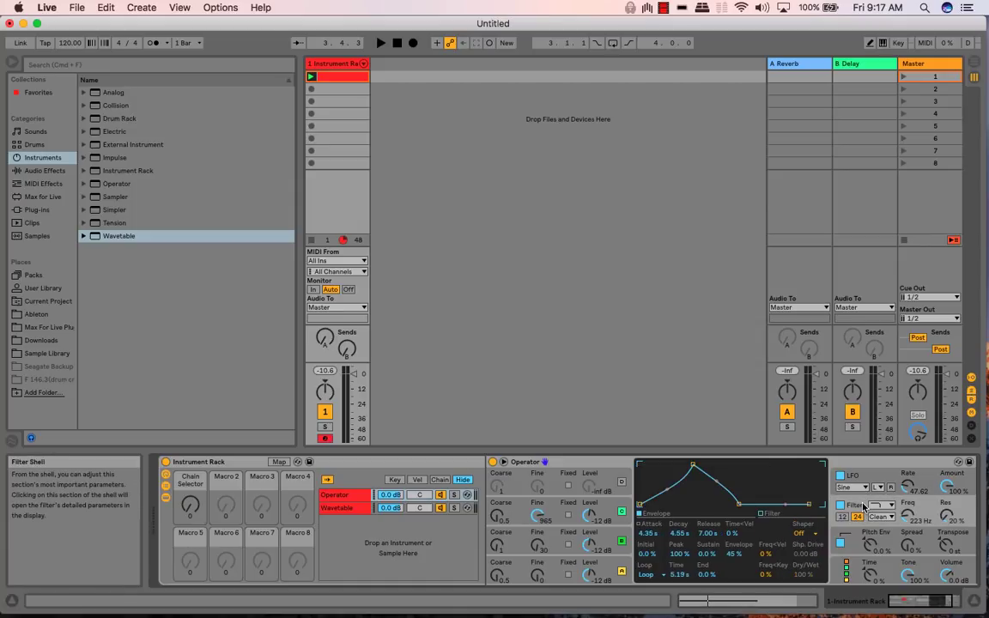
pyautogui.click(854, 534)
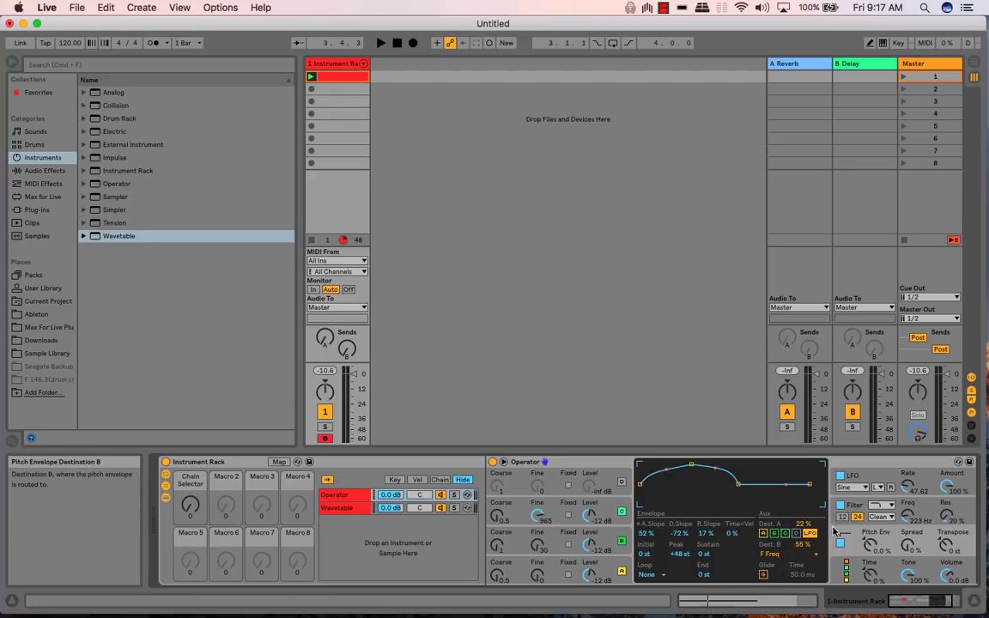
pyautogui.click(875, 479)
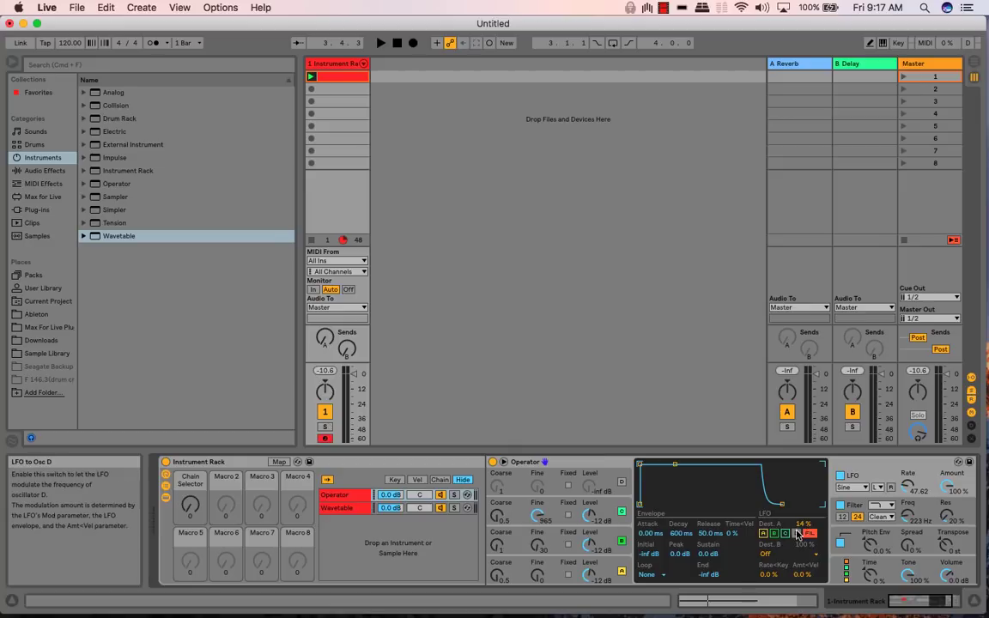
# Review Operator's pitch envelope routing, then play the clip while checking the output levels of oscillators A, B and C
pyautogui.click(854, 534)
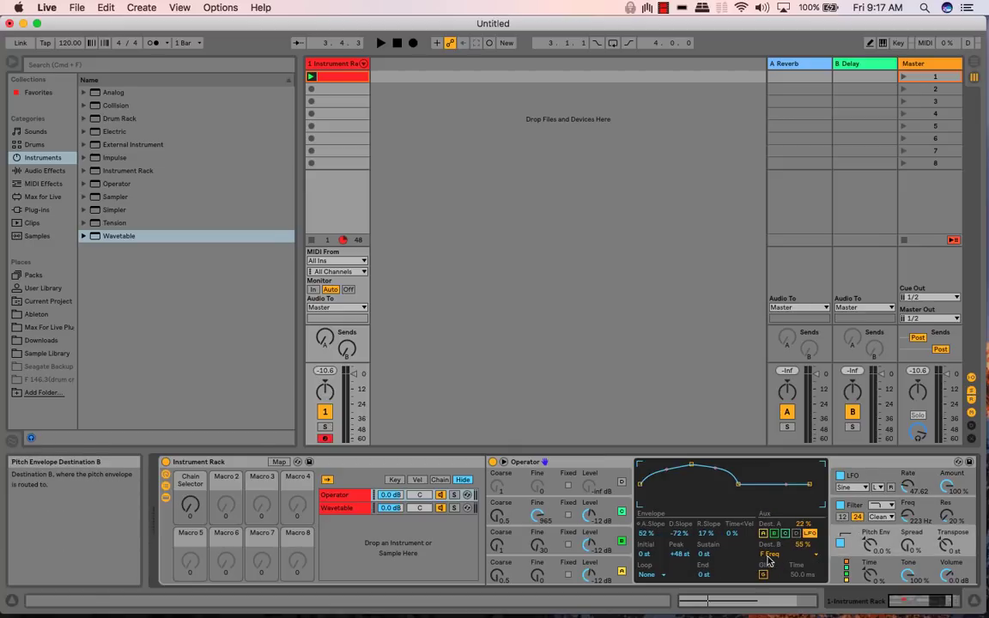
pyautogui.press('space')
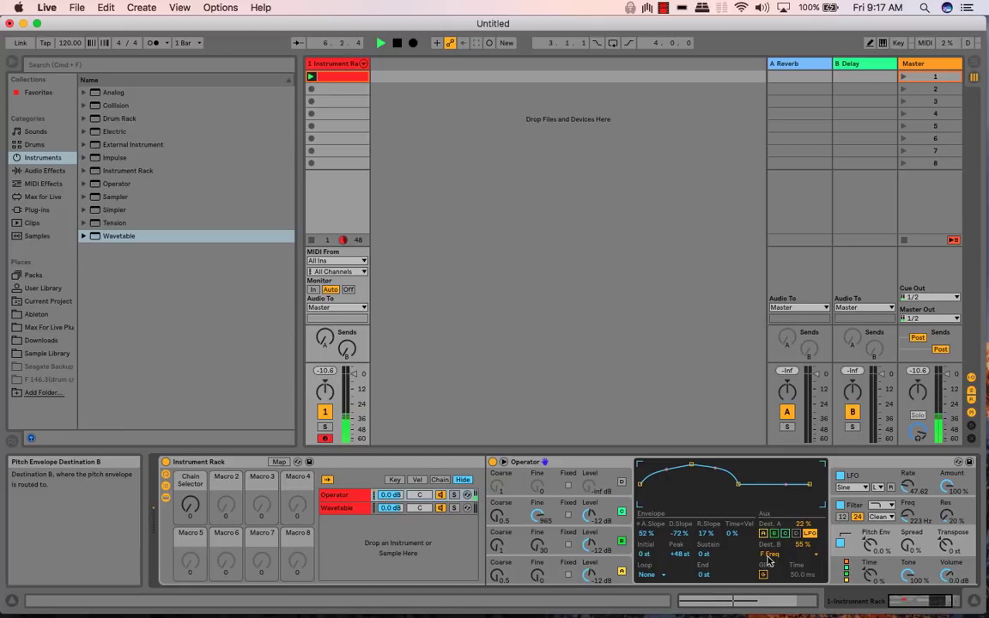
pyautogui.click(609, 507)
pyautogui.click(609, 536)
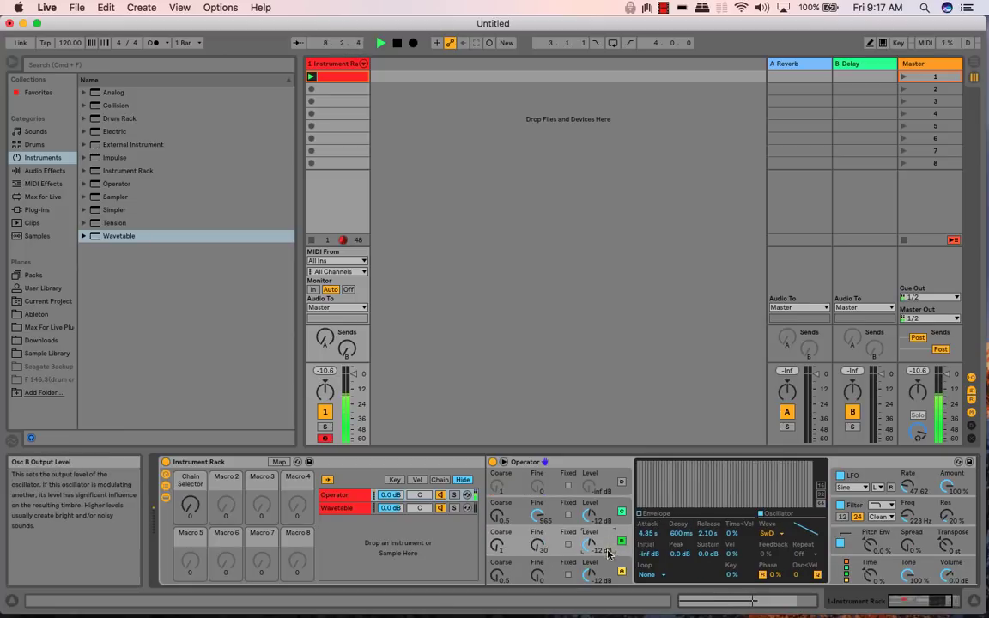
pyautogui.click(608, 570)
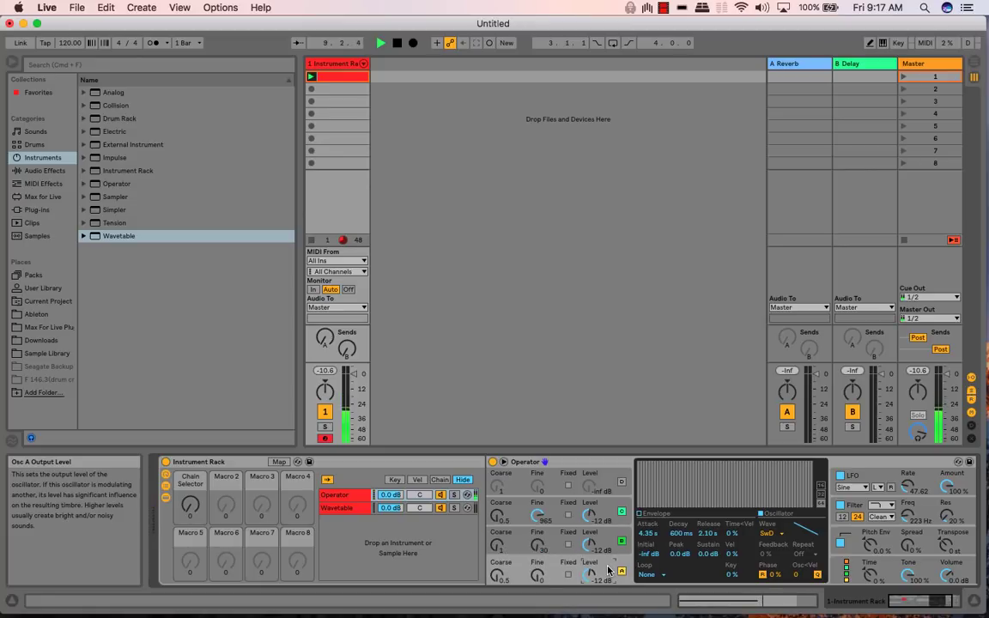
pyautogui.click(606, 540)
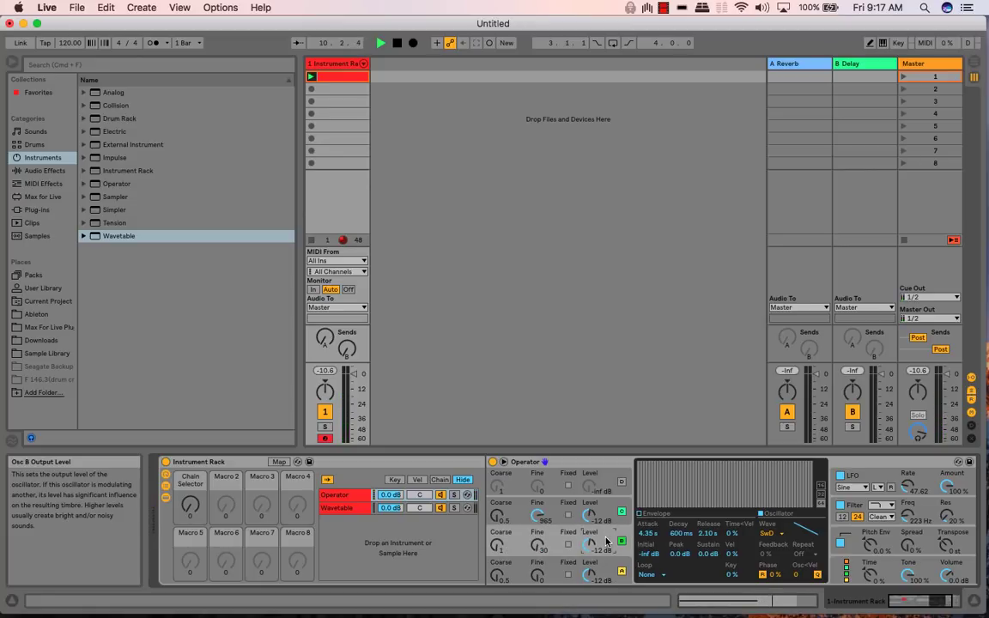
pyautogui.click(604, 525)
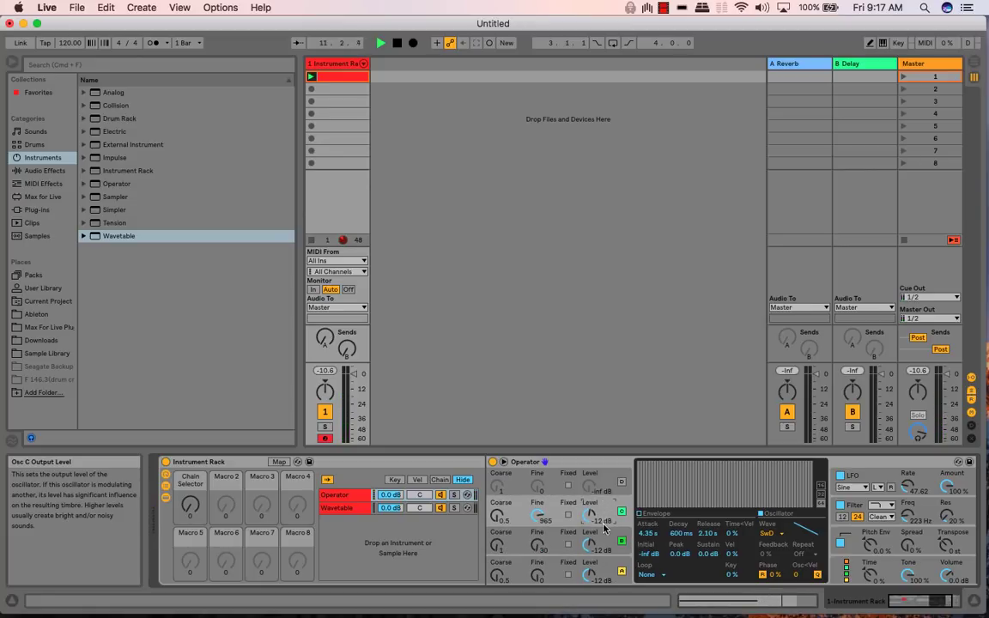
pyautogui.click(601, 539)
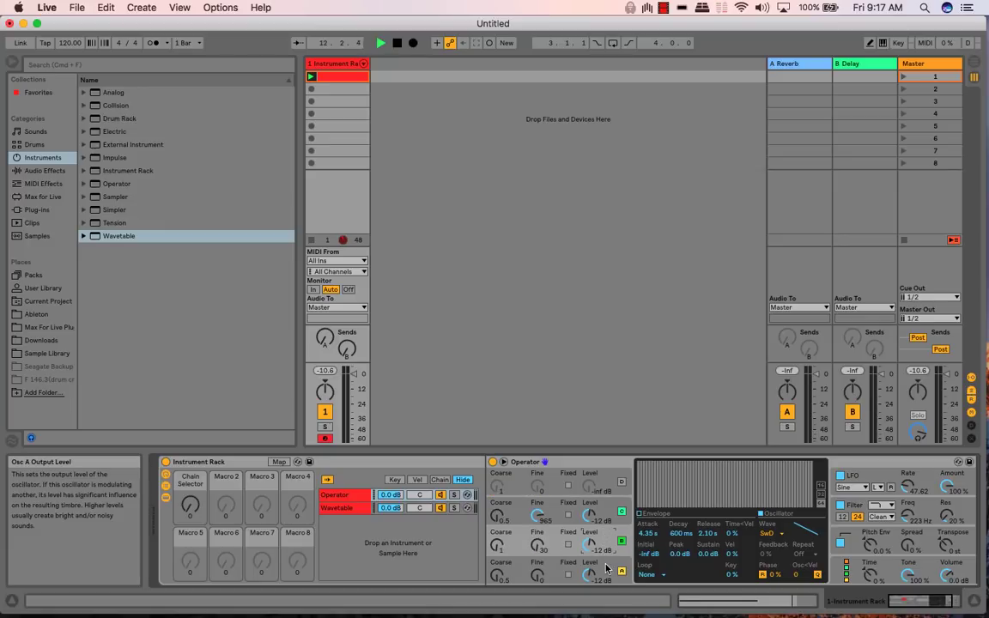
pyautogui.click(606, 568)
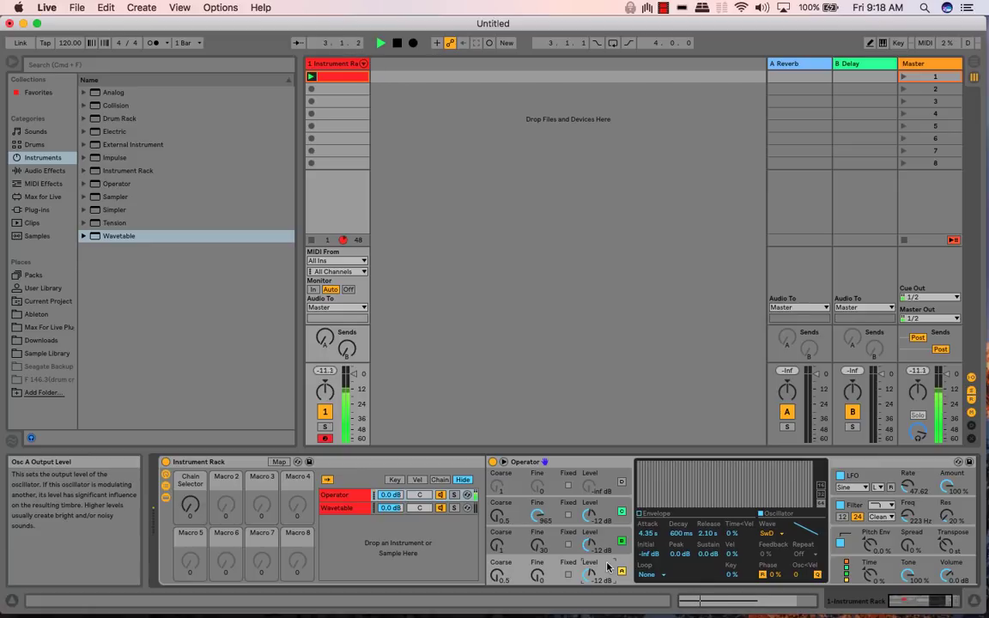
pyautogui.click(607, 510)
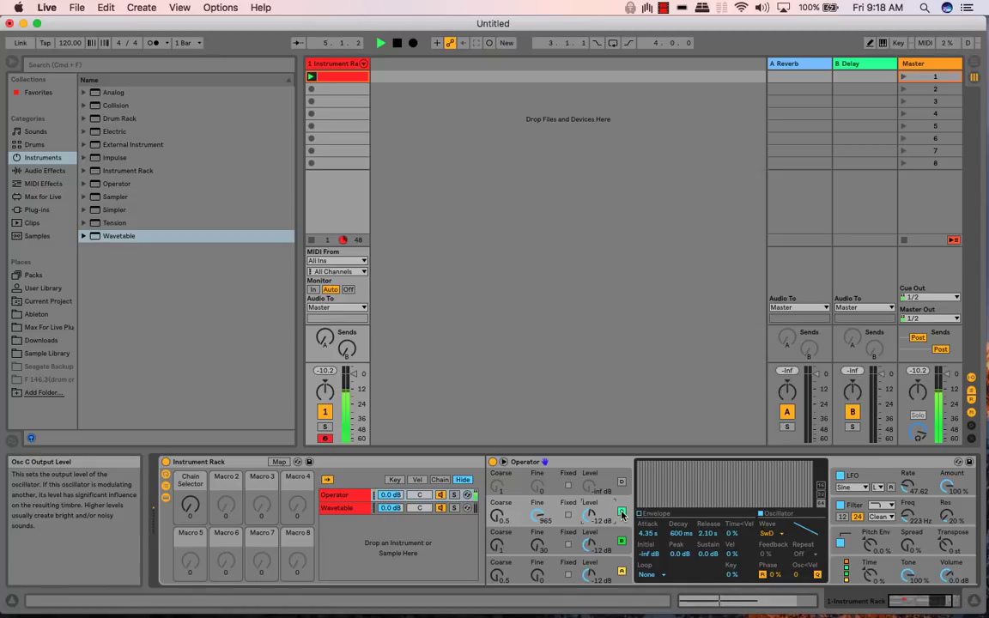
# Switch Osc C off and back on during playback, and try a Fine frequency of 305 for it
pyautogui.click(621, 511)
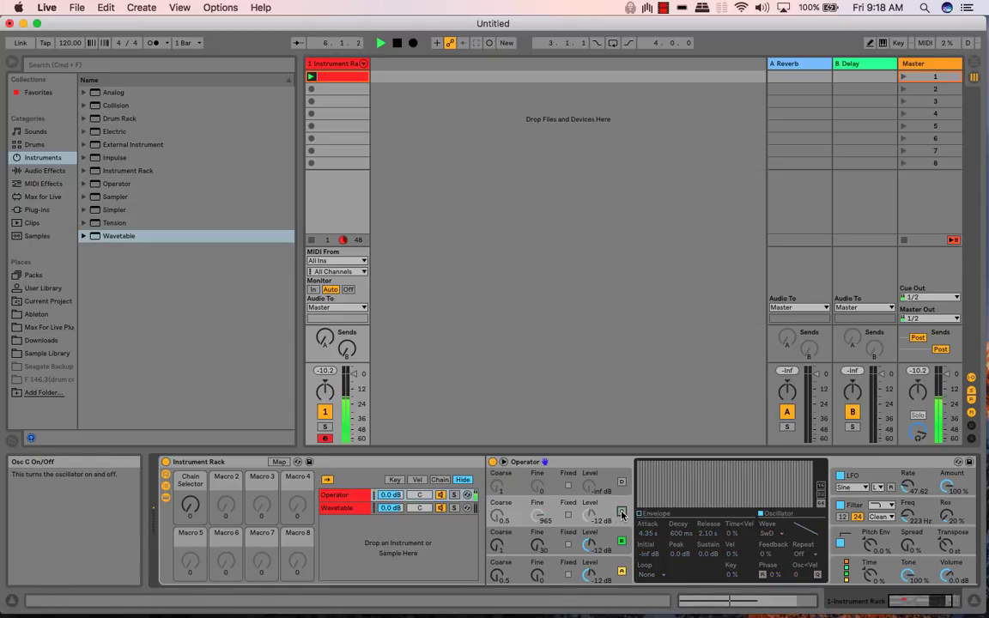
pyautogui.click(622, 514)
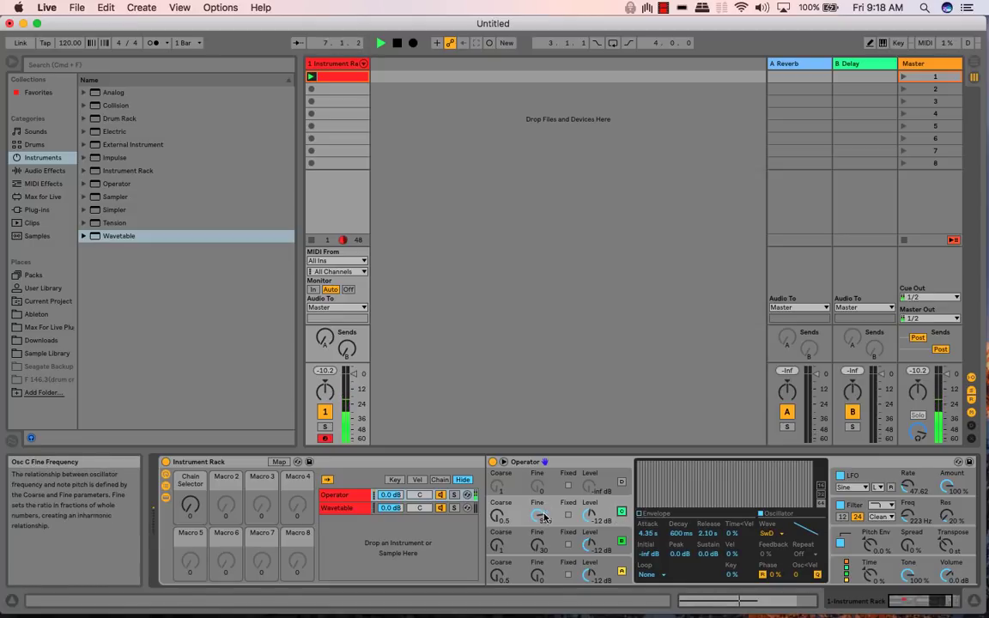
pyautogui.moveTo(540, 515); pyautogui.dragTo(540, 580)
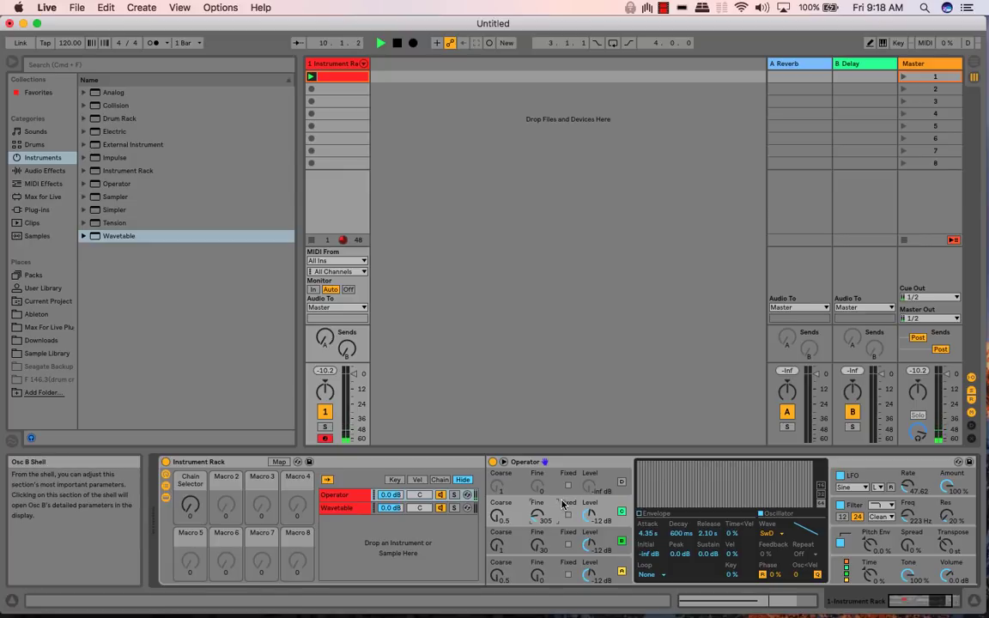
pyautogui.click(554, 543)
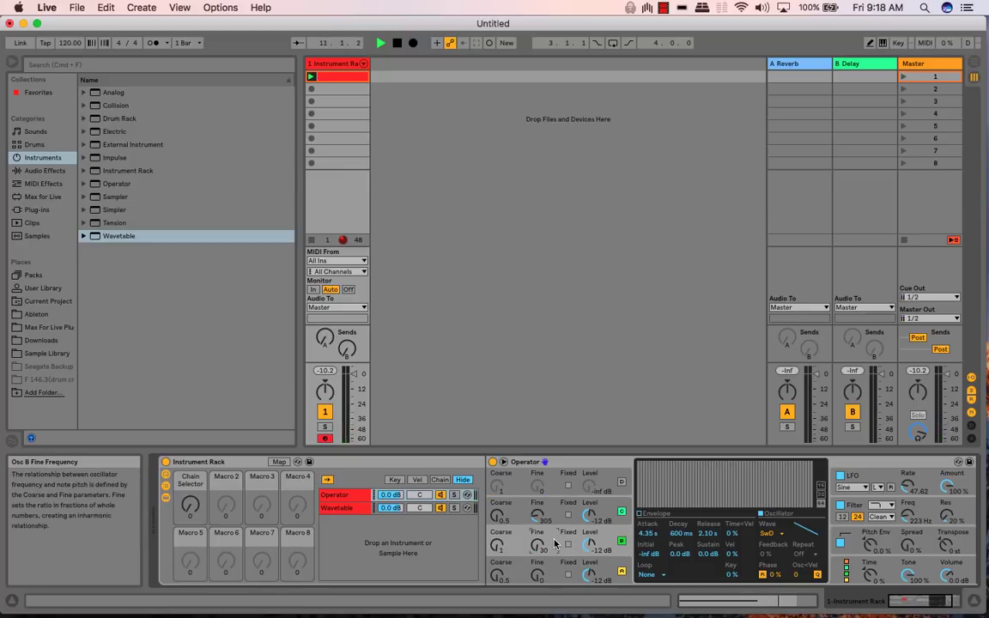
pyautogui.click(550, 567)
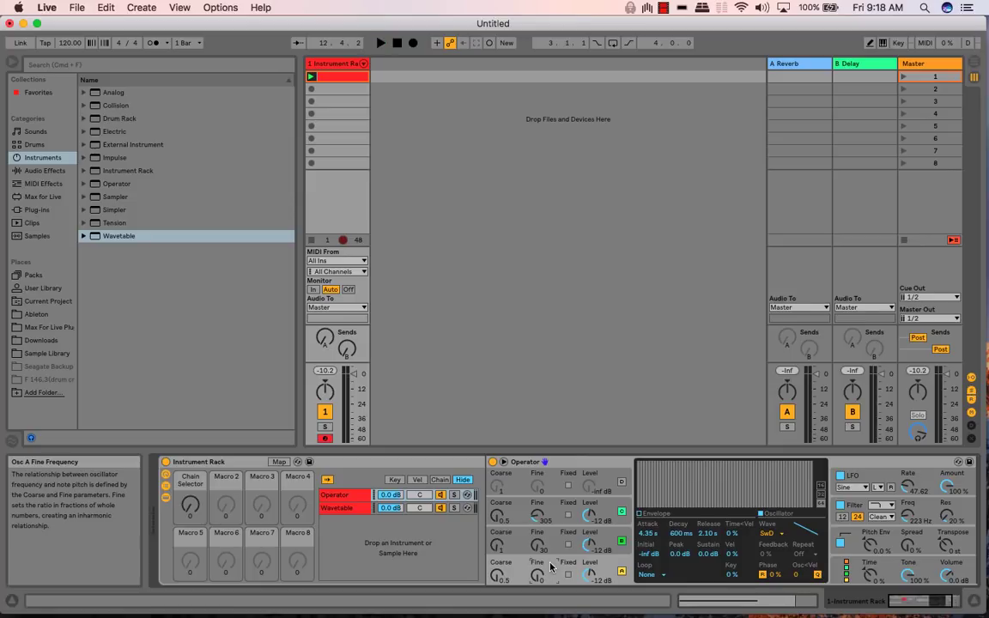
# Raise Operator's filter frequency to 334 Hz and choose the algorithm with all four oscillators in parallel
pyautogui.click(908, 517)
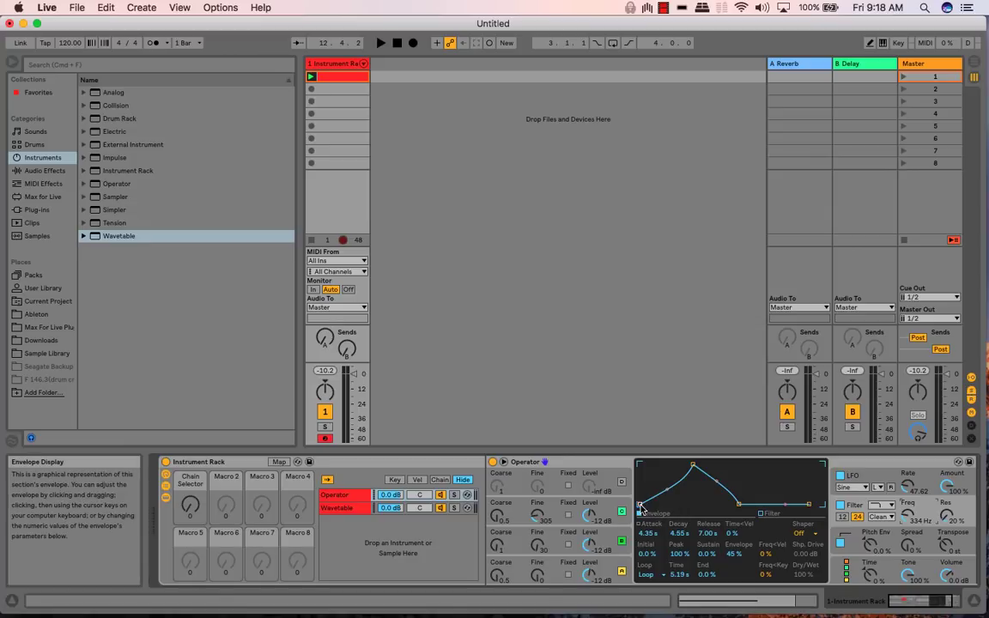
pyautogui.click(846, 571)
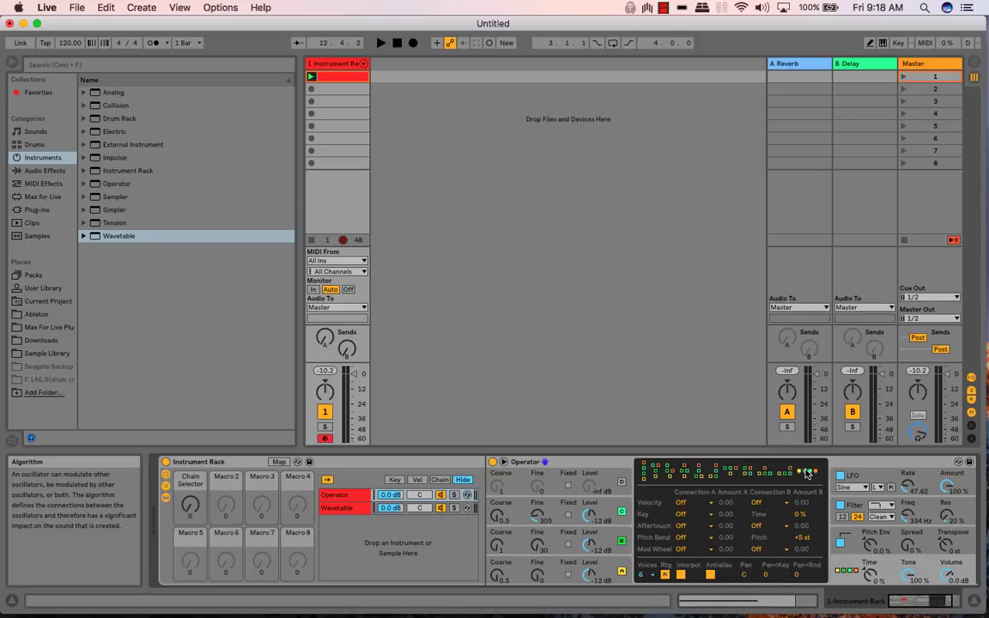
# Set Osc C's Fine frequency to 970 and Operator's overall volume to -12 dB, auditioning the clip
pyautogui.moveTo(538, 515)
pyautogui.mouseDown()
pyautogui.moveTo(538, 498)
pyautogui.moveTo(538, 508)
pyautogui.mouseUp()
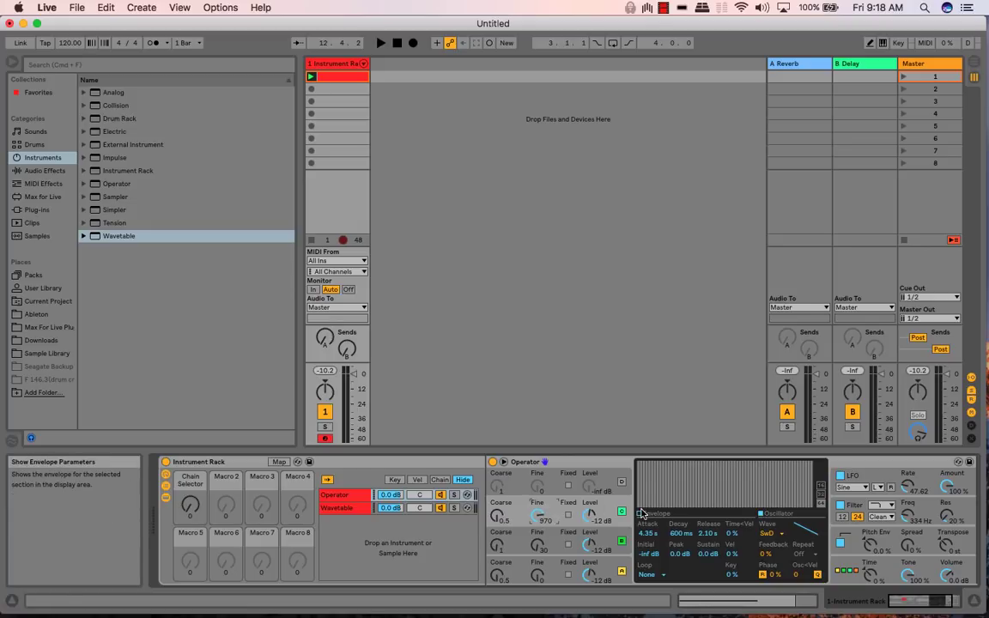
pyautogui.click(791, 465)
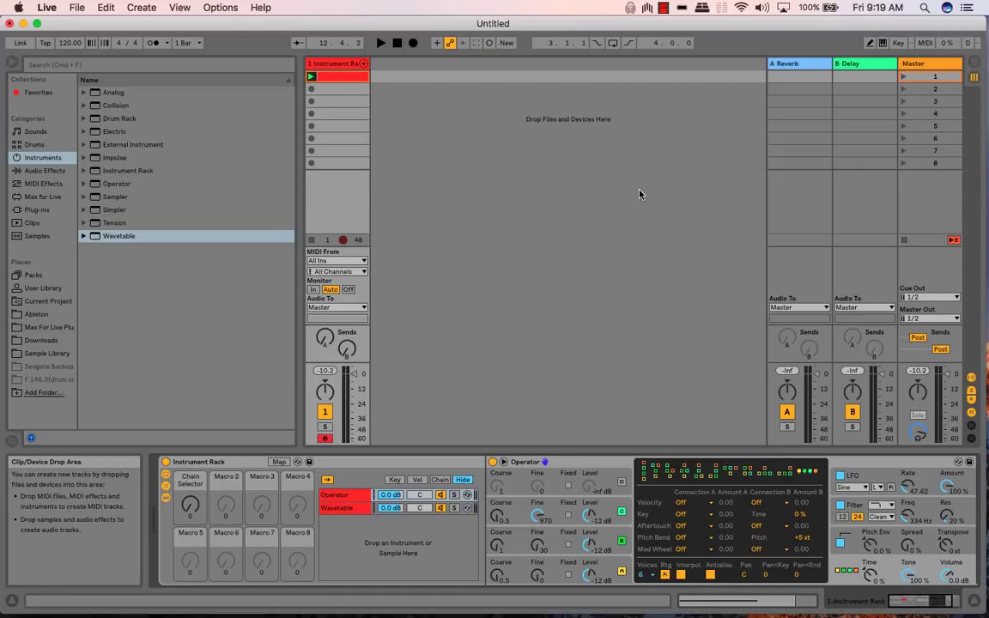
pyautogui.press('space')
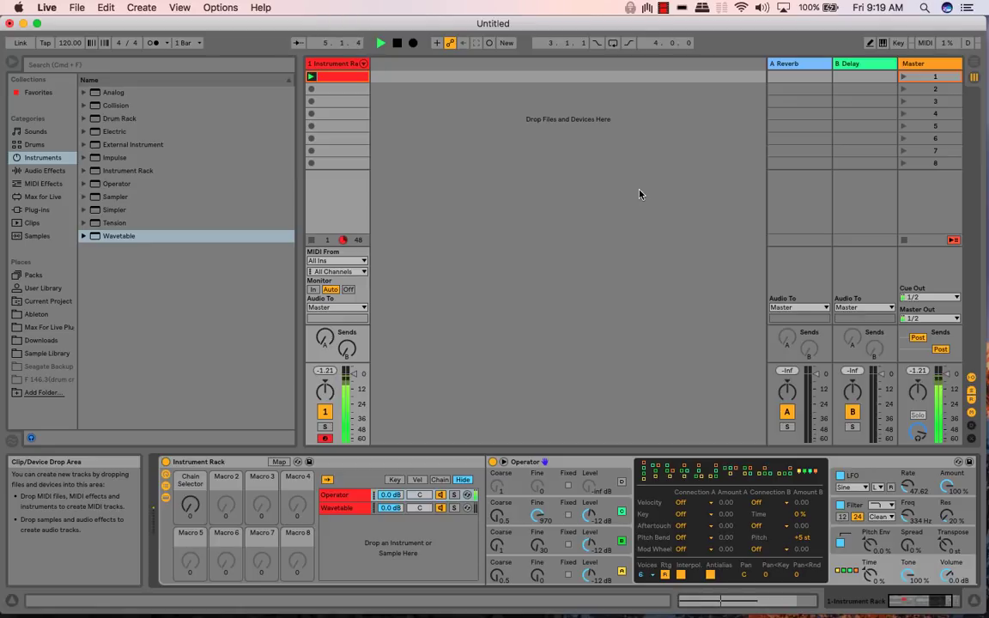
pyautogui.press('space')
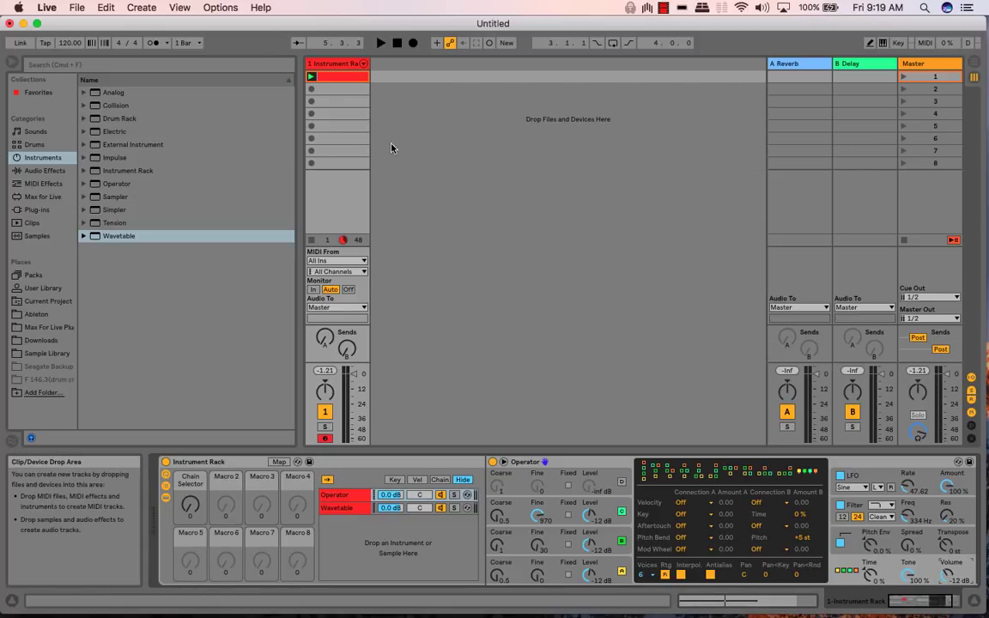
pyautogui.press('space')
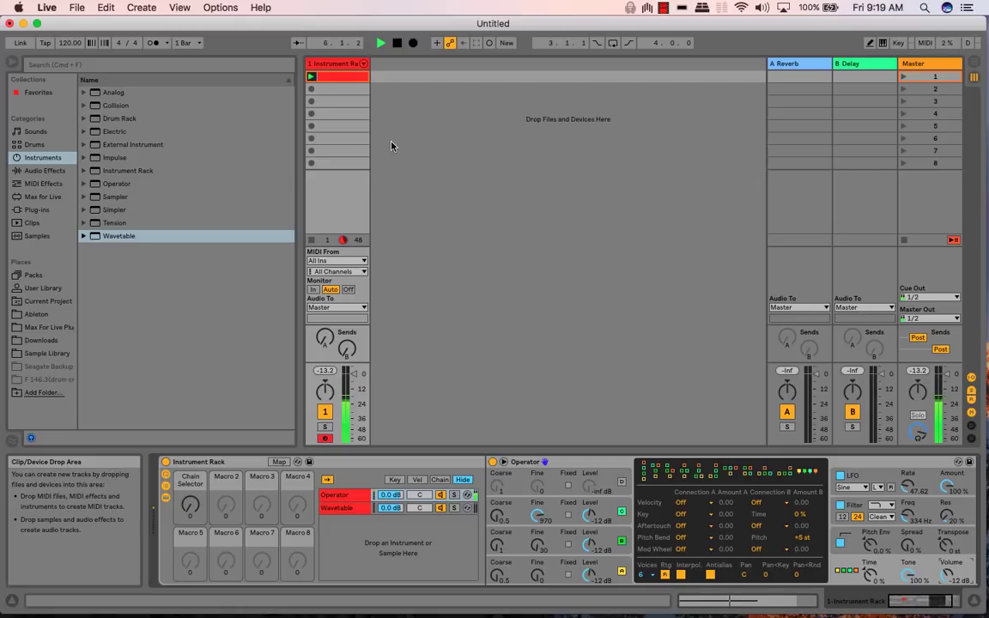
pyautogui.press('space')
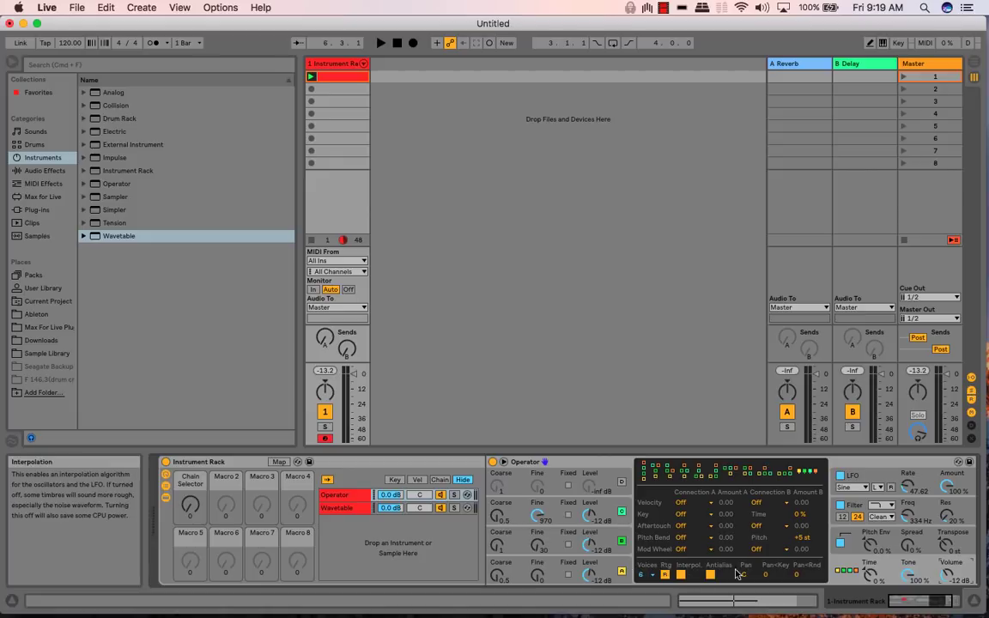
# Set Operator's Spread to 33 % and audition the clip with the wider, detuned sound
pyautogui.click(934, 602)
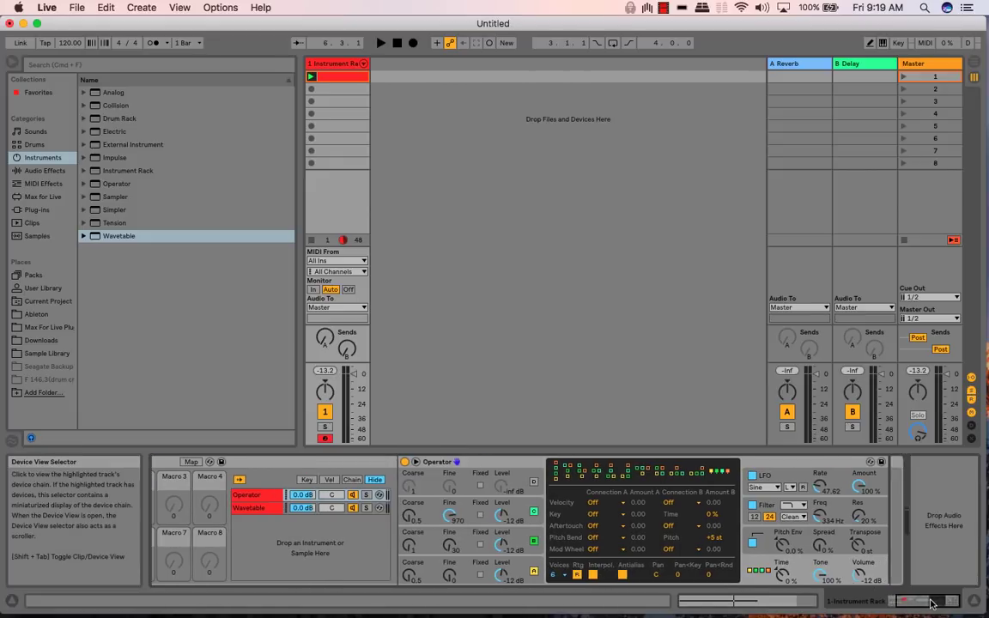
pyautogui.click(908, 605)
pyautogui.moveTo(907, 605); pyautogui.dragTo(904, 604)
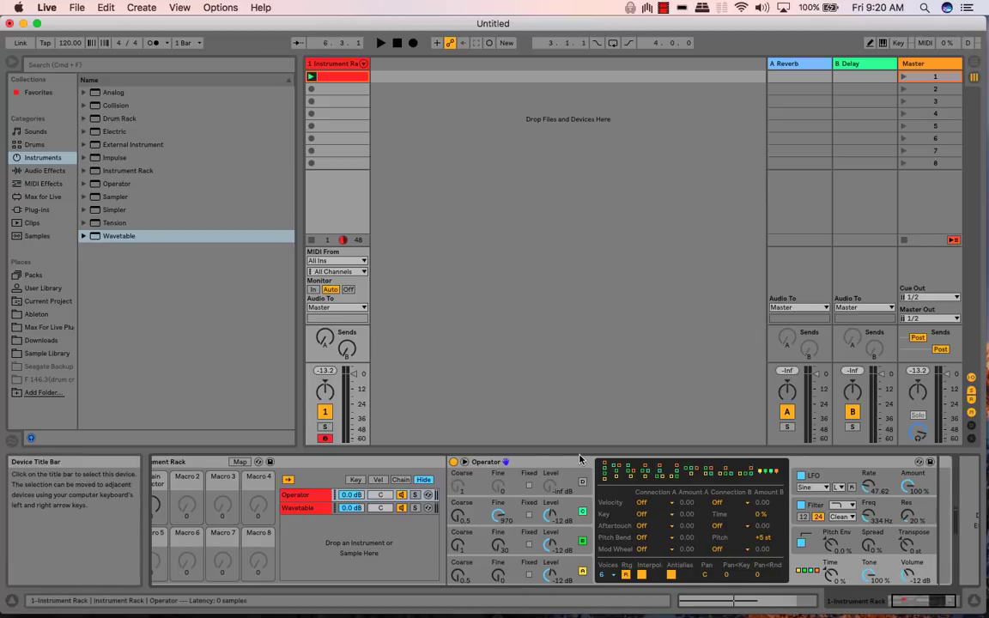
pyautogui.click(302, 494)
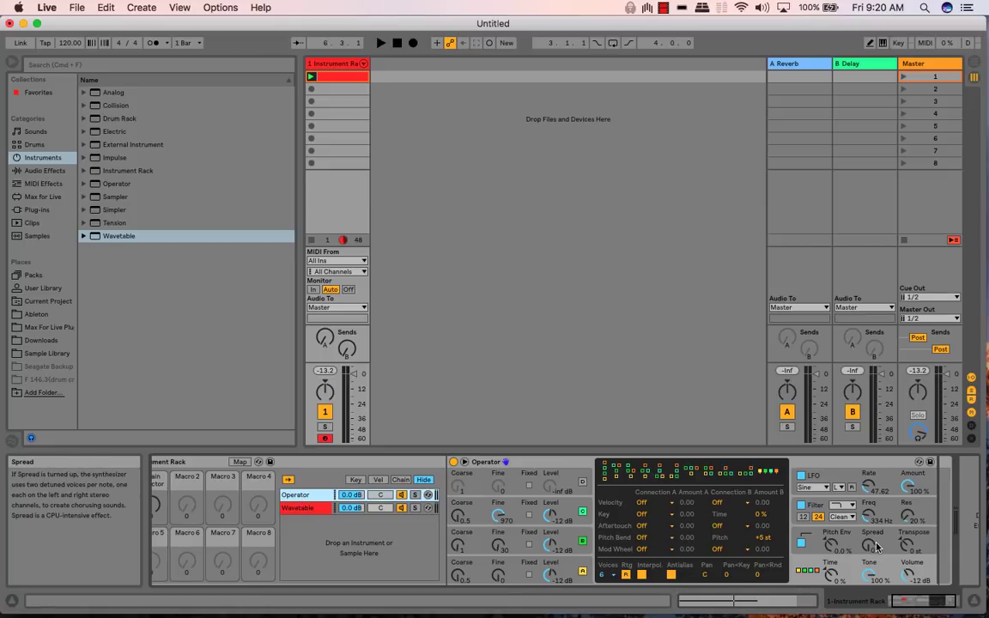
pyautogui.moveTo(896, 543); pyautogui.dragTo(895, 520)
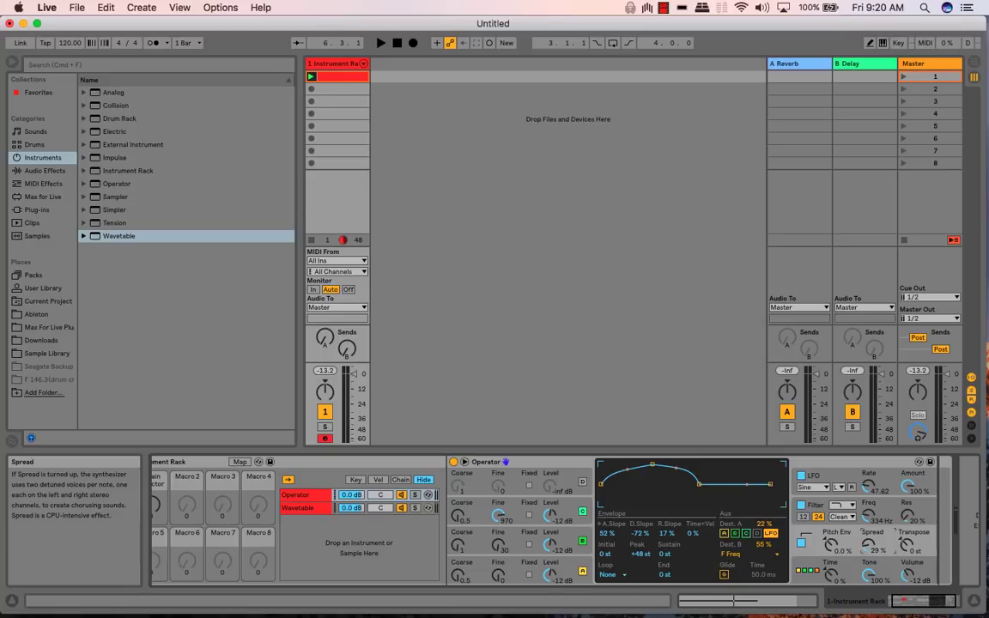
pyautogui.press('space')
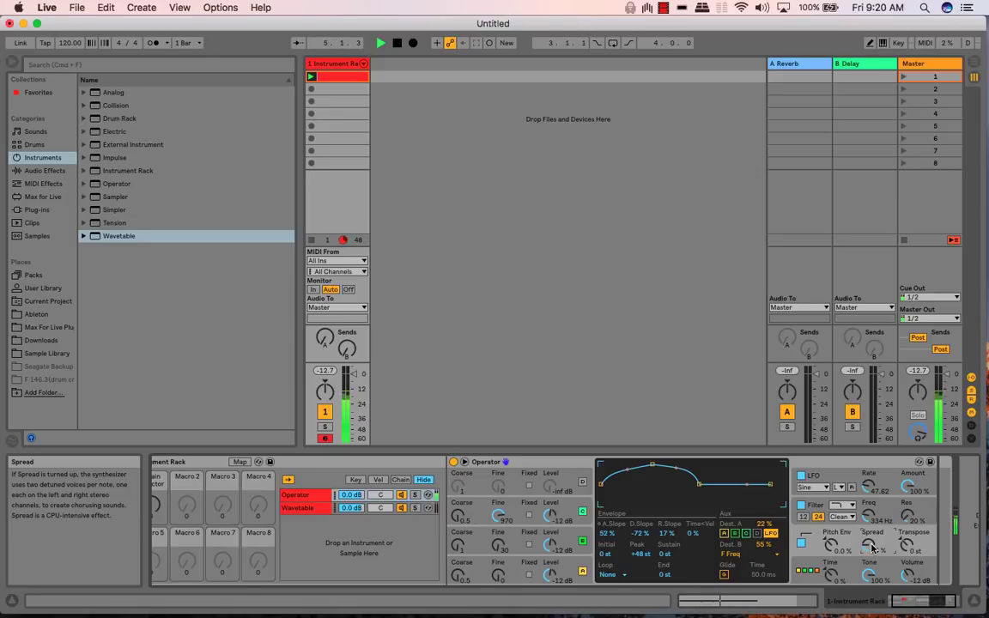
pyautogui.press('space')
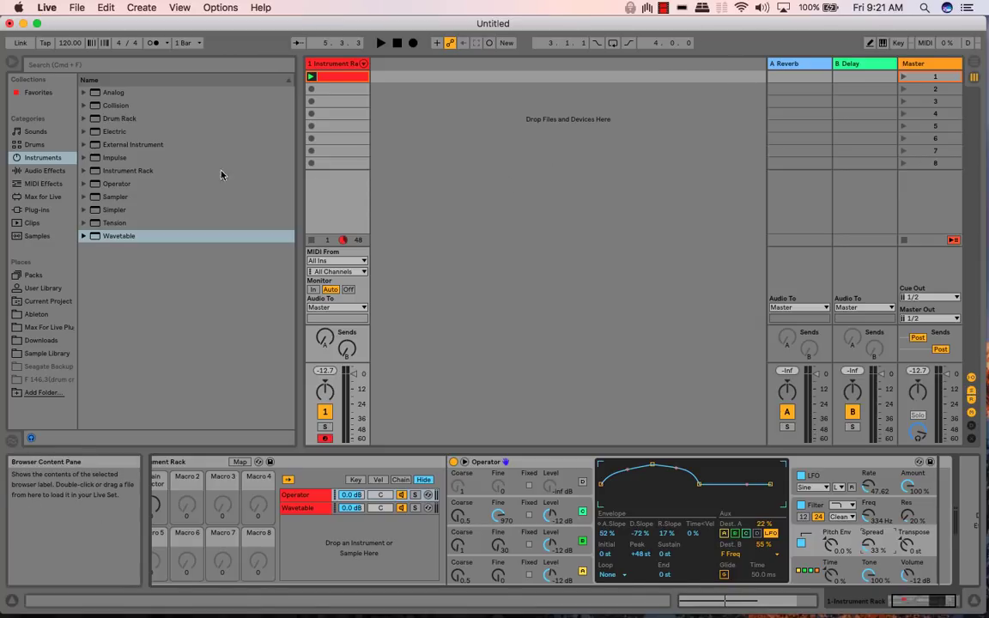
# Add a Reverb audio effect to the track after the Instrument Rack
pyautogui.click(48, 171)
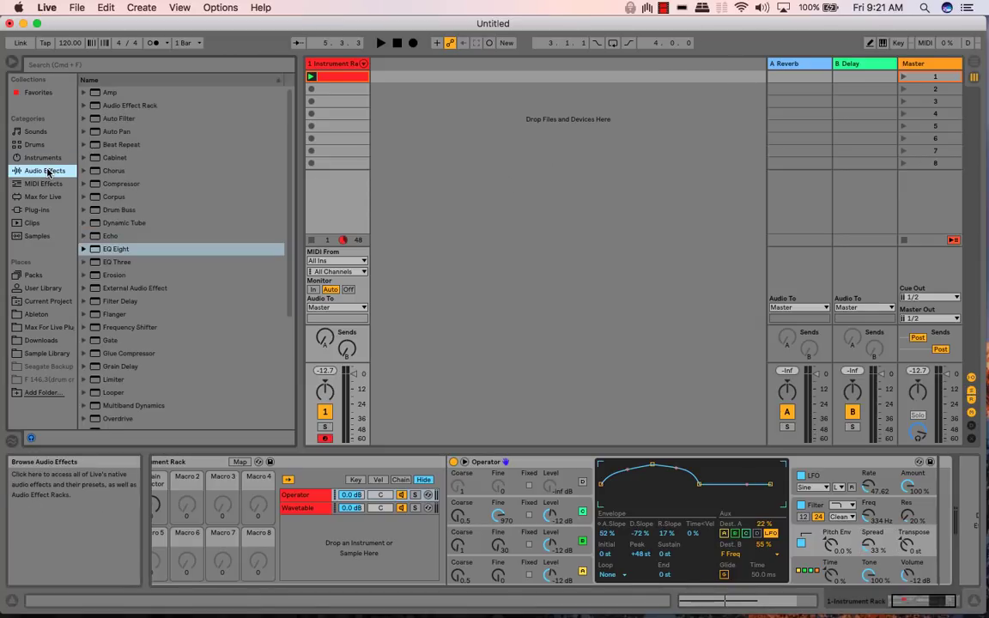
pyautogui.scroll(-5, 111, 249)
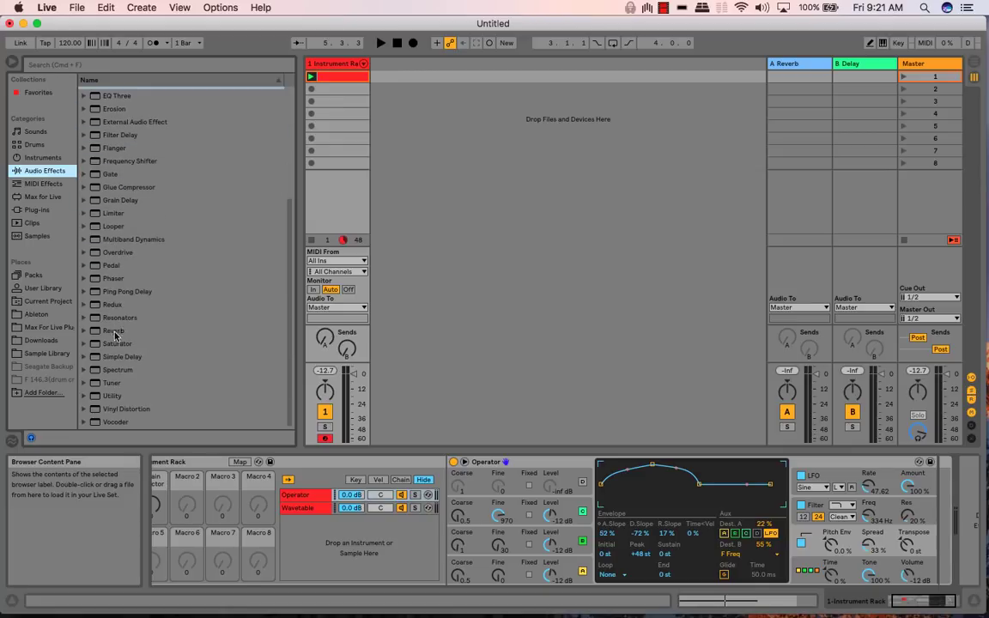
pyautogui.moveTo(94, 332); pyautogui.dragTo(927, 482)
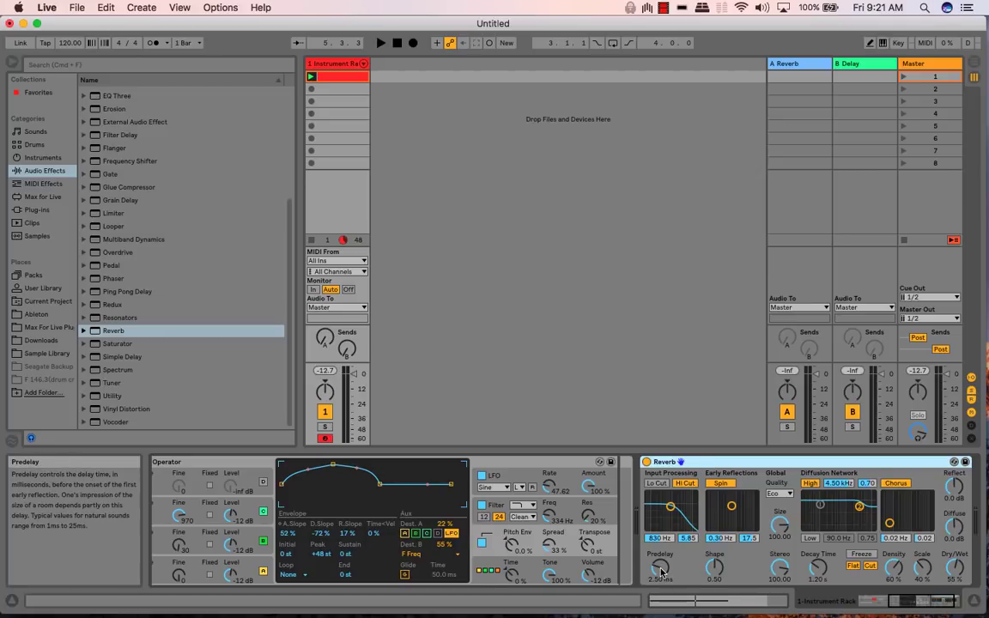
# Set the Reverb's Decay Time to 6.24 s and its Predelay to 20 ms
pyautogui.moveTo(661, 571)
pyautogui.mouseDown()
pyautogui.moveTo(661, 526)
pyautogui.moveTo(662, 570)
pyautogui.mouseUp()
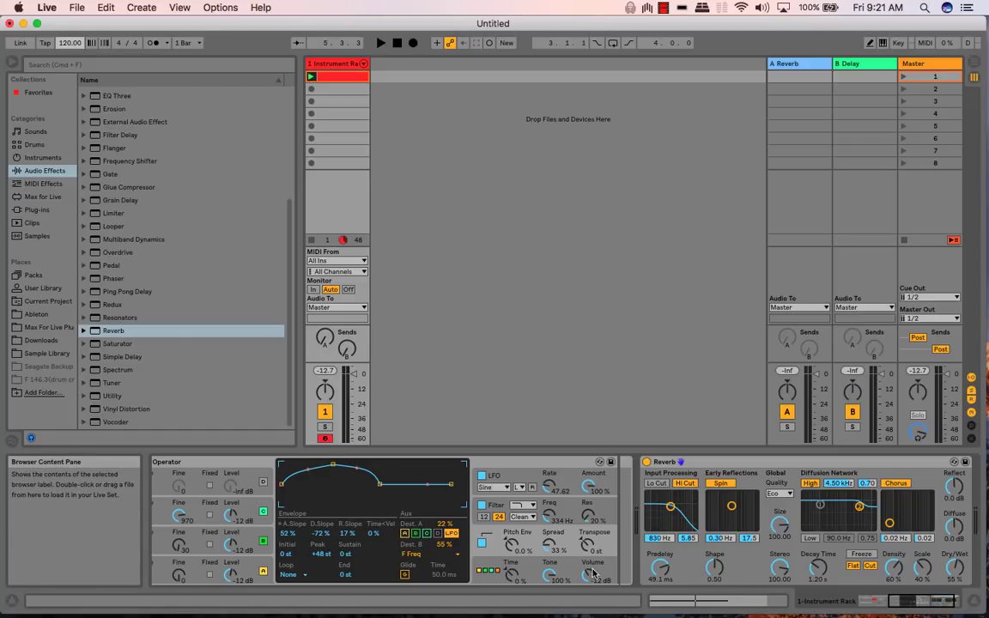
pyautogui.click(823, 574)
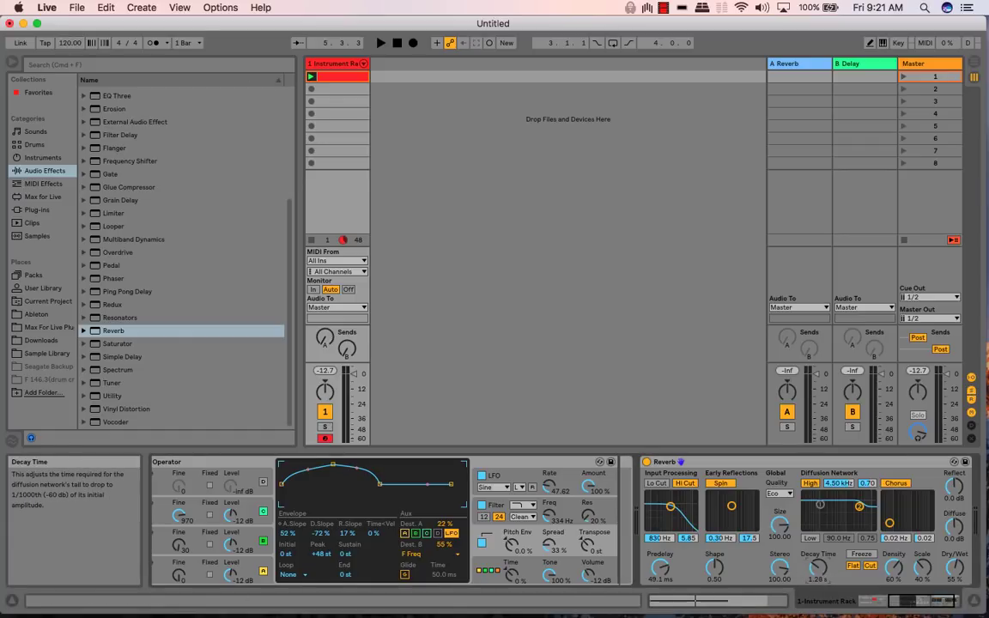
pyautogui.moveTo(824, 574); pyautogui.dragTo(824, 540)
pyautogui.moveTo(660, 569); pyautogui.dragTo(660, 571)
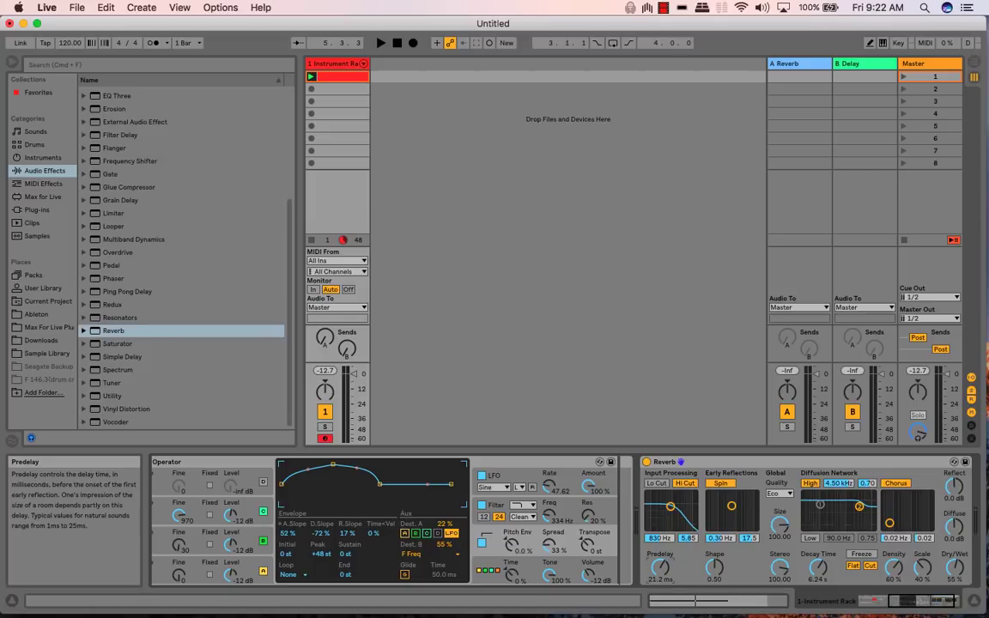
pyautogui.write('20')
pyautogui.press('Return')
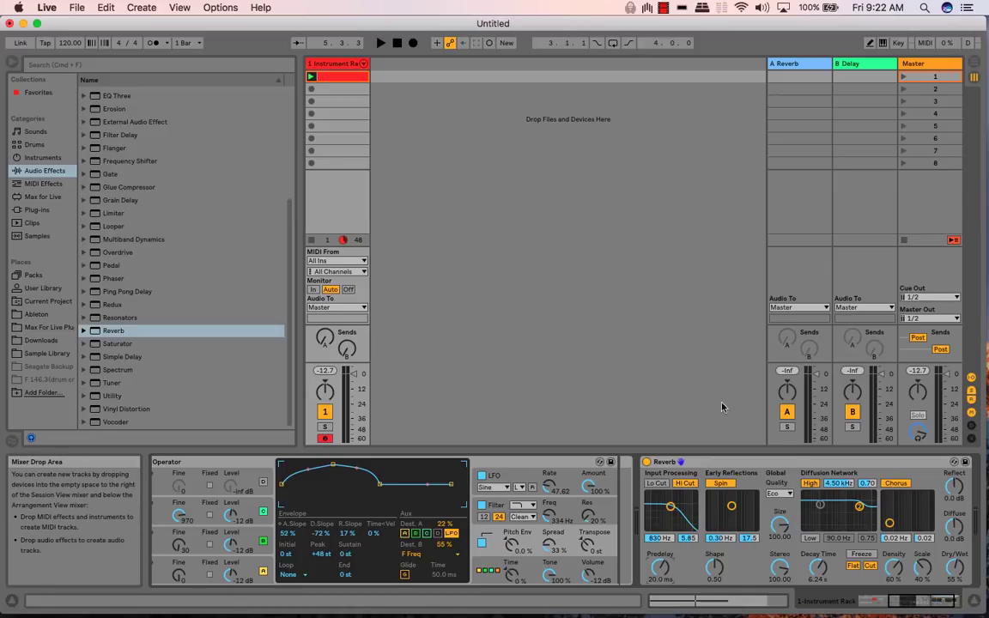
# Set the Reverb's Density to 70 %, Scale to 62 %, high shelf to 4.69 kHz, Chorus to 0.15 Hz, Spin to 0.40 Hz and Hi Cut to 726 Hz
pyautogui.moveTo(897, 569); pyautogui.dragTo(897, 558)
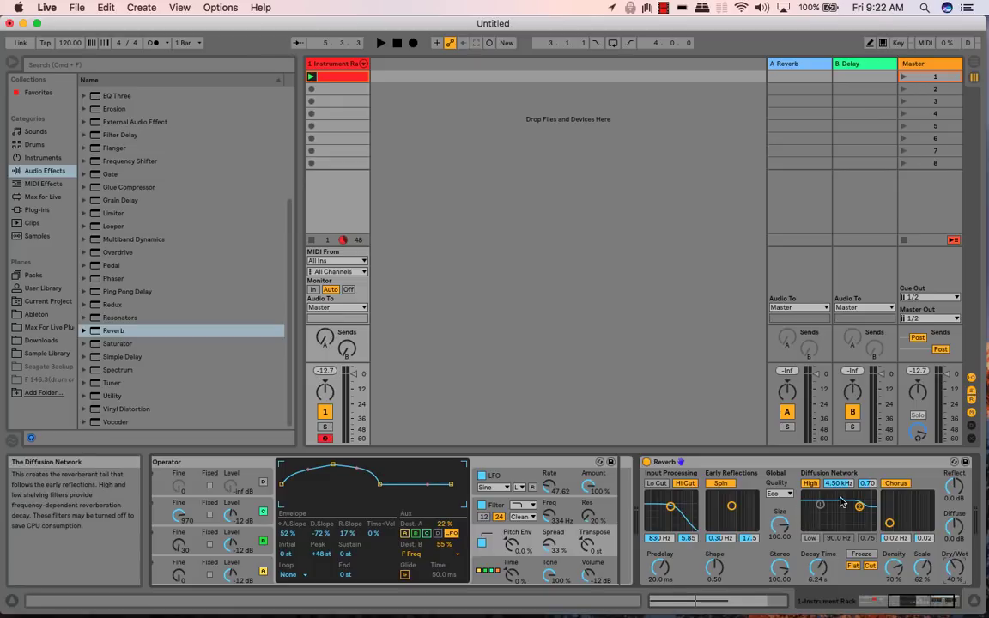
pyautogui.moveTo(841, 502); pyautogui.dragTo(903, 514)
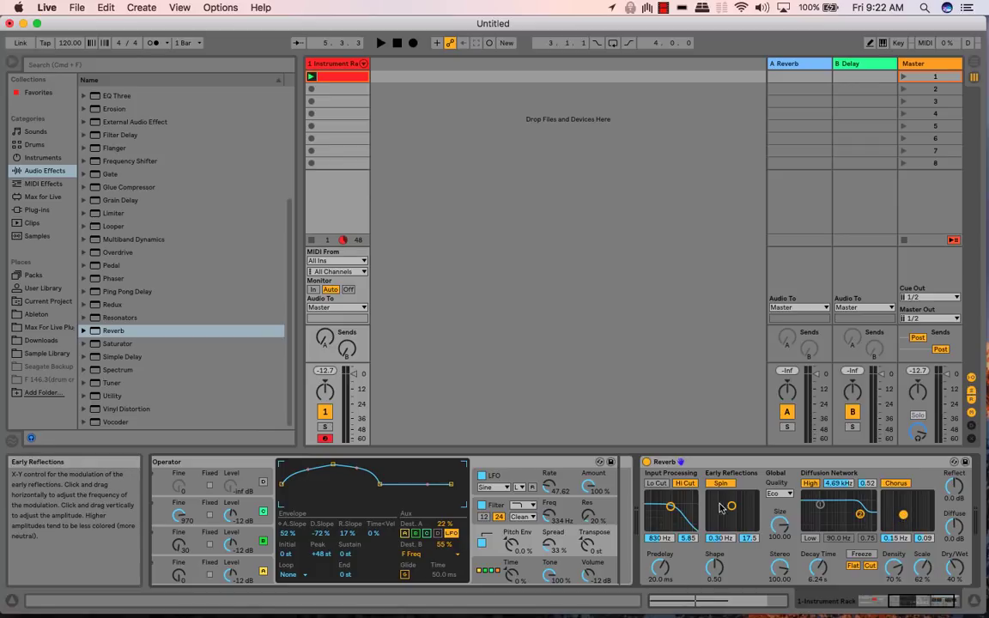
pyautogui.moveTo(722, 508); pyautogui.dragTo(669, 499)
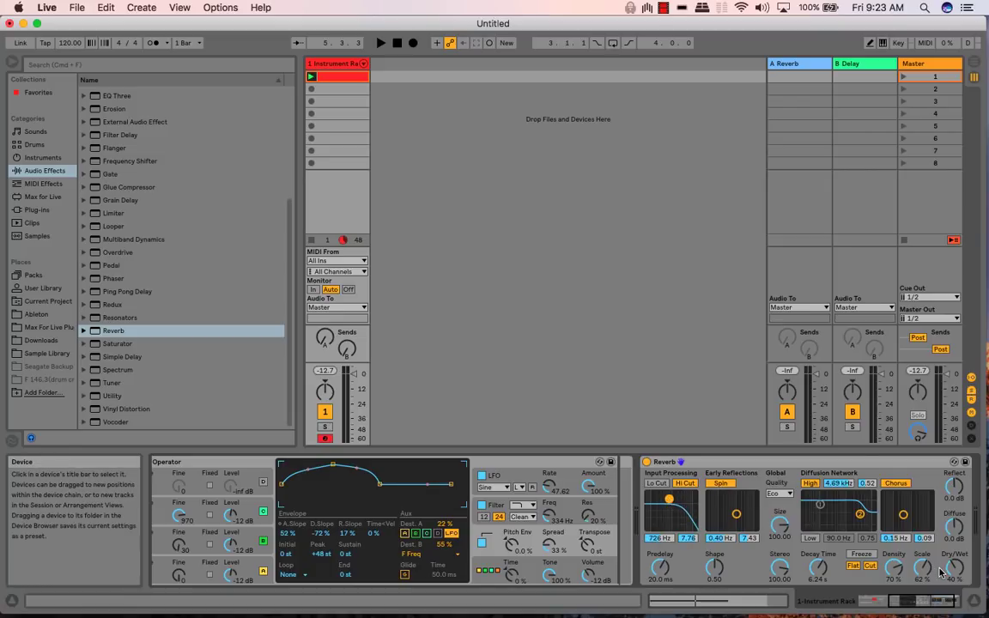
# Set the Reverb's Dry/Wet to 43 % and lower its Reflect level to -1.5 dB
pyautogui.moveTo(955, 571); pyautogui.dragTo(953, 573)
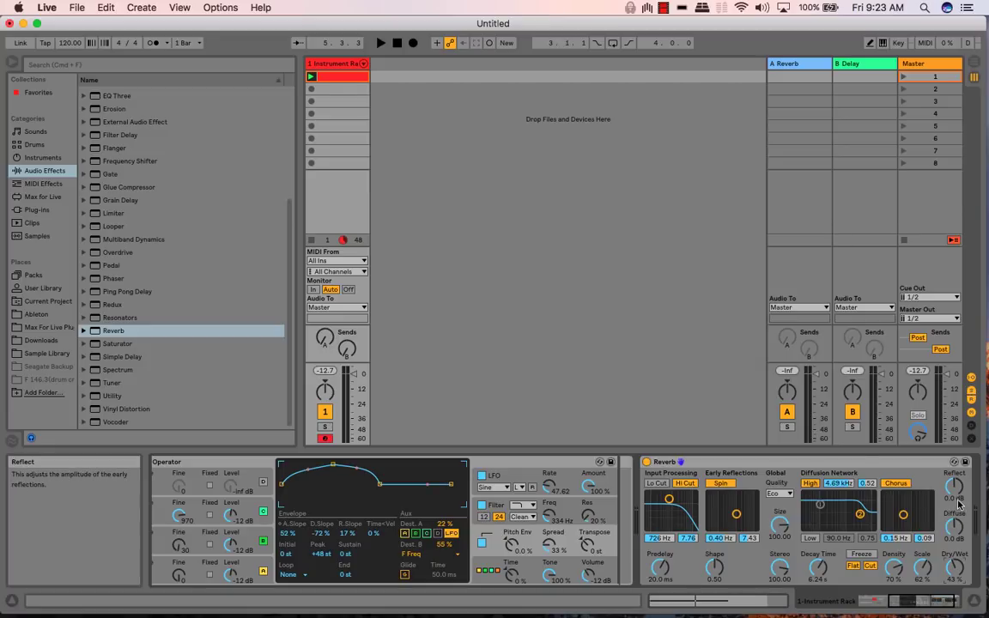
pyautogui.moveTo(954, 488); pyautogui.dragTo(954, 493)
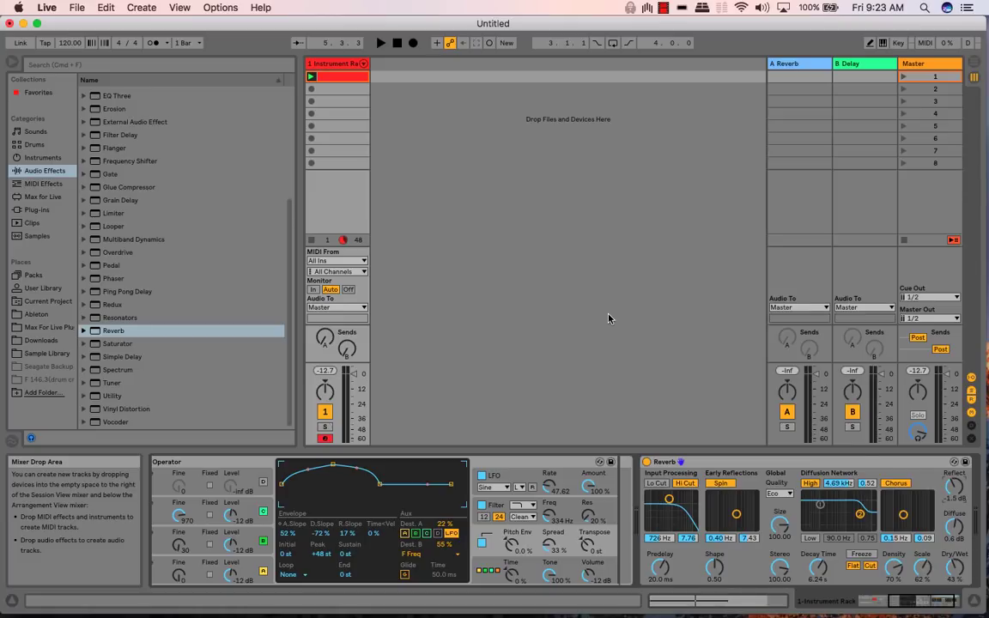
# Raise Operator's filter frequency to 673 Hz while auditioning the clip, and stop playback
pyautogui.press('space')
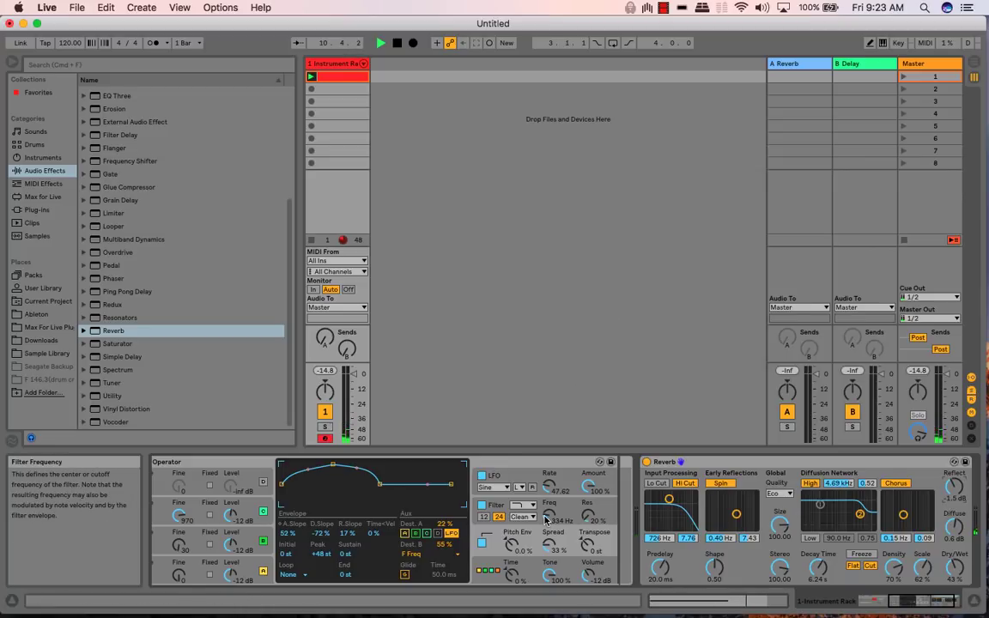
pyautogui.moveTo(546, 517); pyautogui.dragTo(546, 502)
pyautogui.press('space')
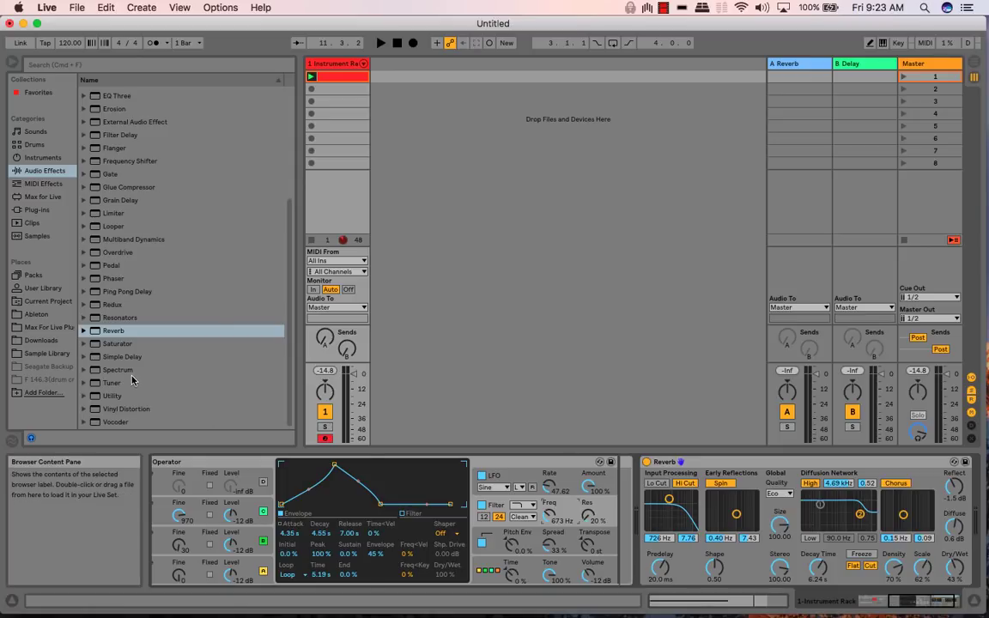
# Bypass the Reverb and switch off Operator's oscillators B and C, leaving only oscillator A active
pyautogui.scroll(5, 132, 380)
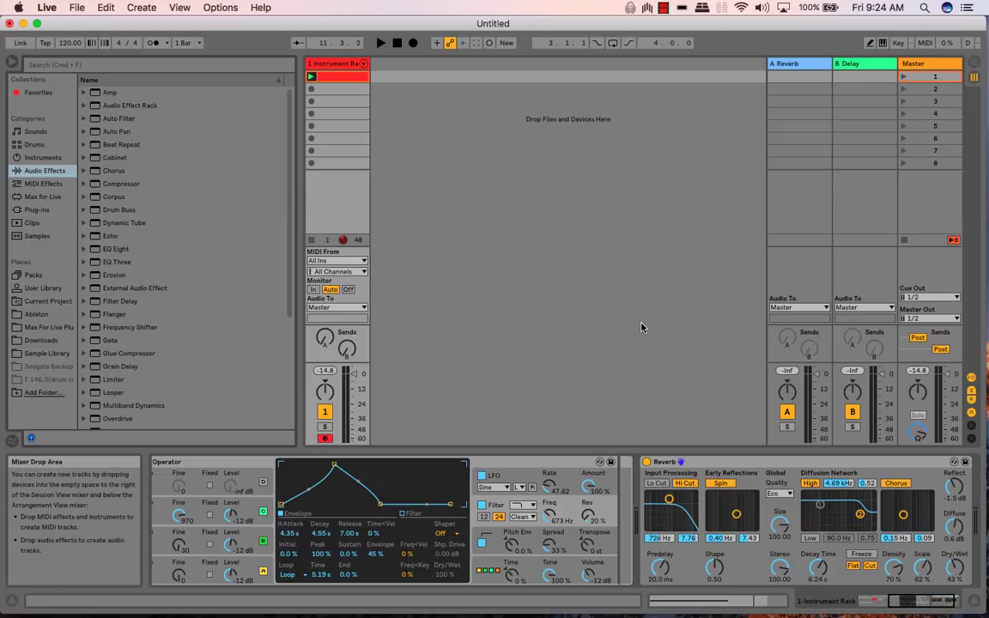
pyautogui.click(649, 462)
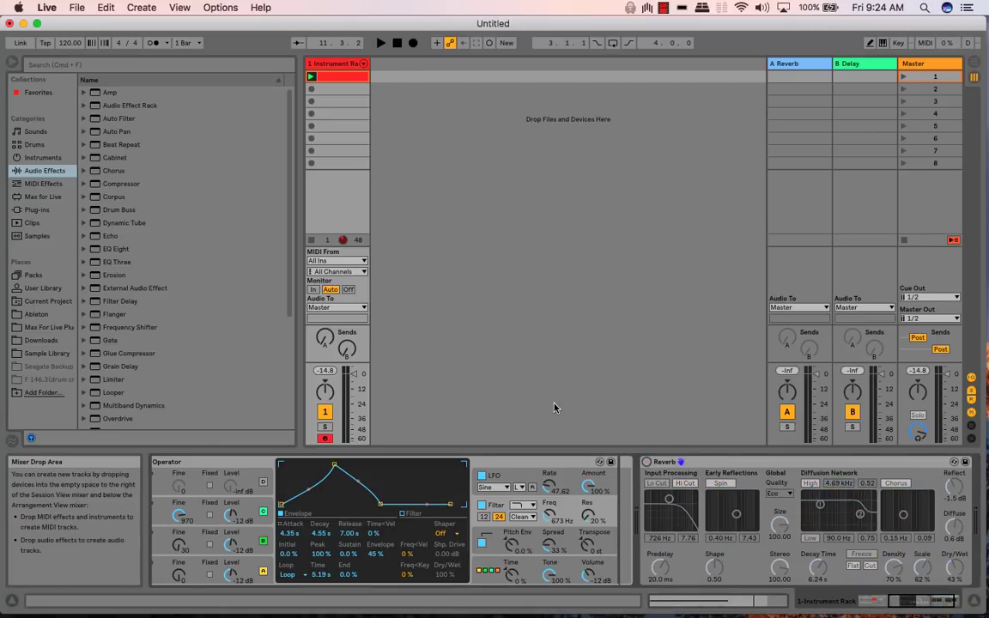
pyautogui.click(861, 604)
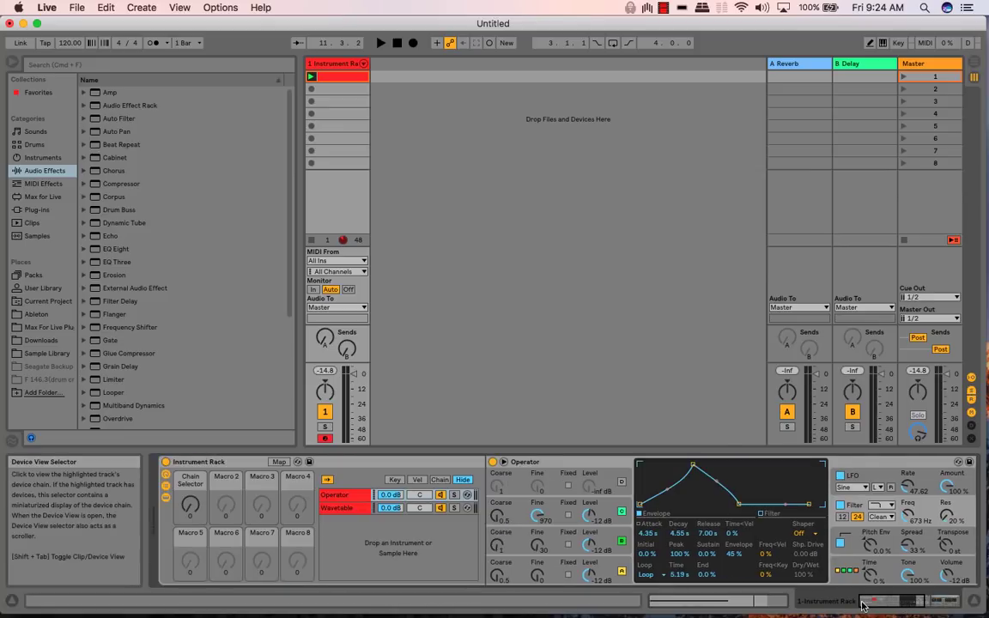
pyautogui.moveTo(873, 605); pyautogui.dragTo(874, 606)
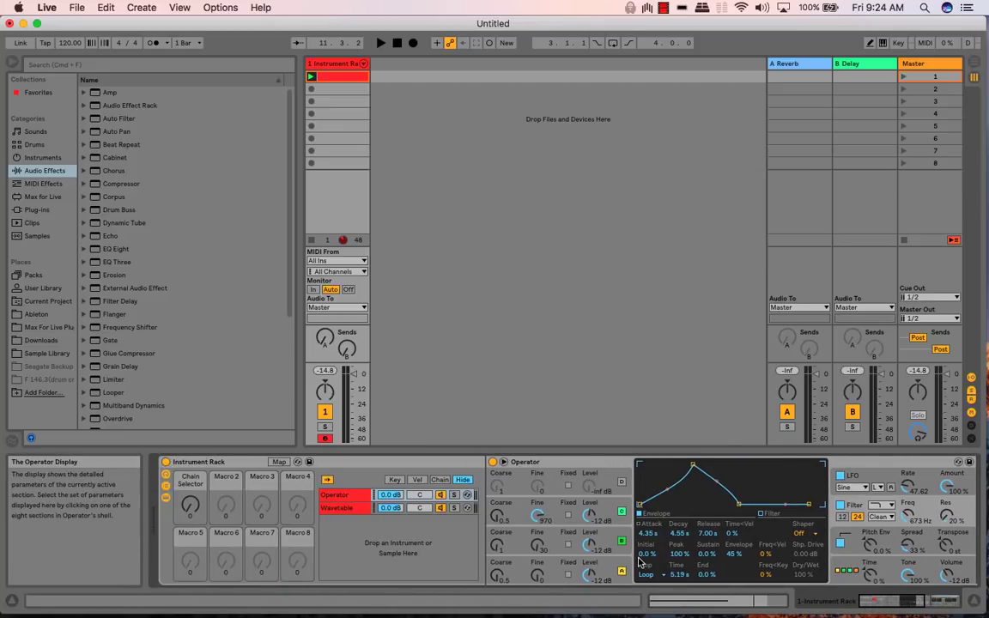
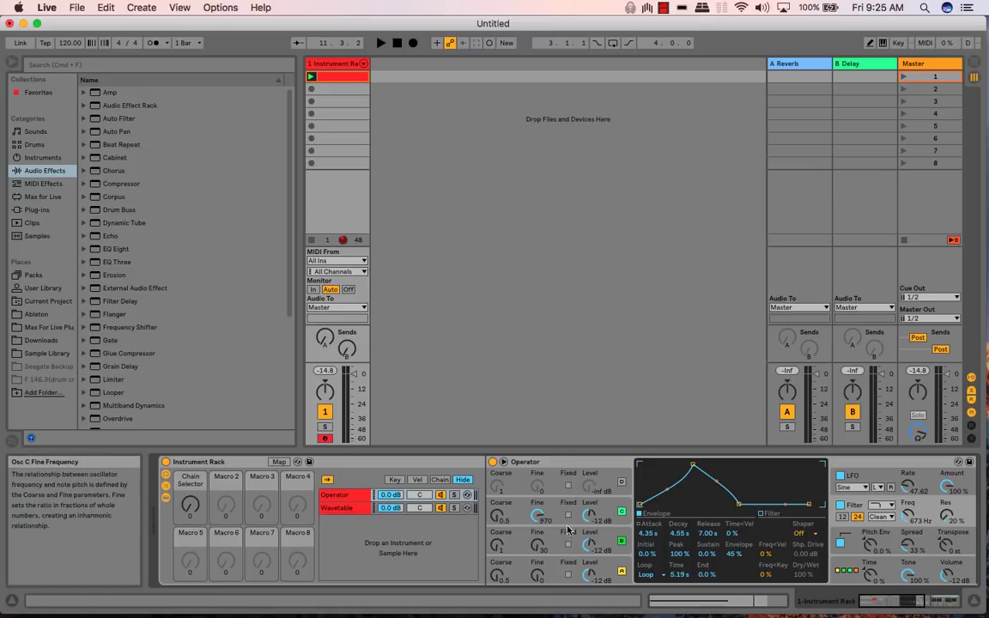
pyautogui.click(622, 541)
pyautogui.click(623, 513)
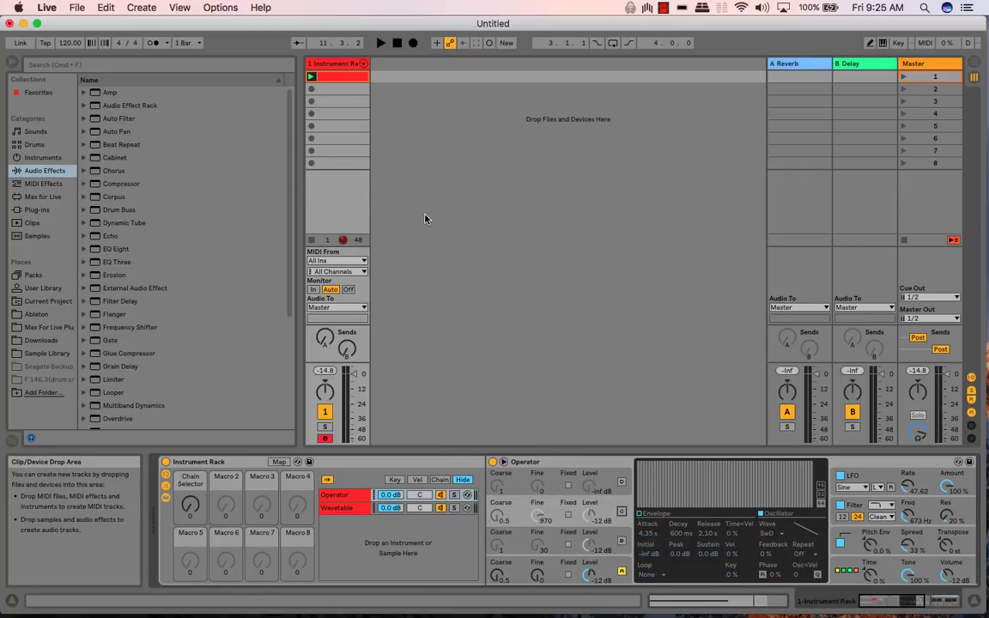
# Audition oscillator A on its own, trying another Coarse frequency and returning it to 0.5
pyautogui.press('space')
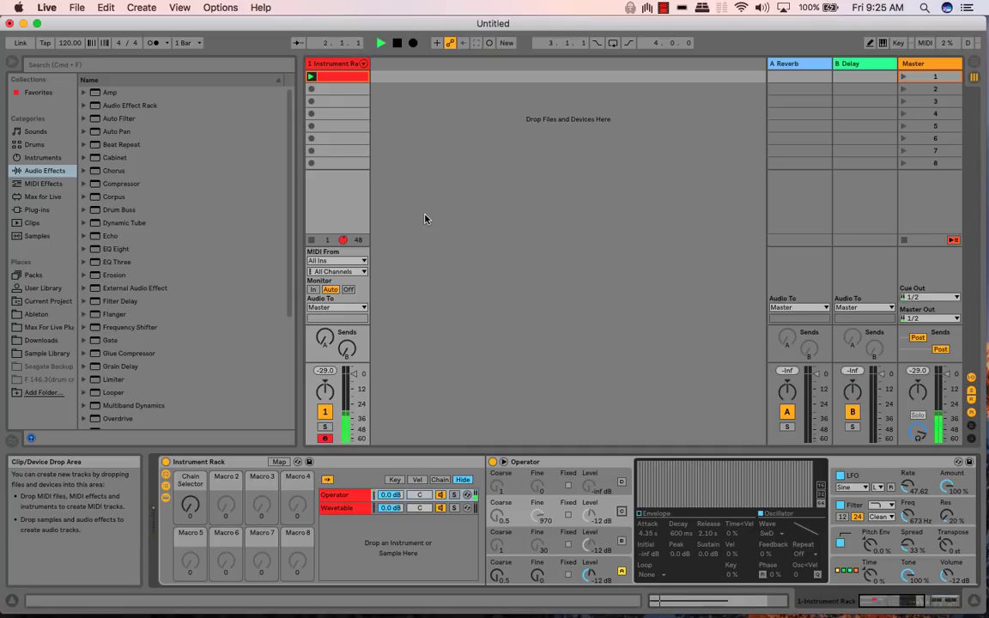
pyautogui.click(496, 581)
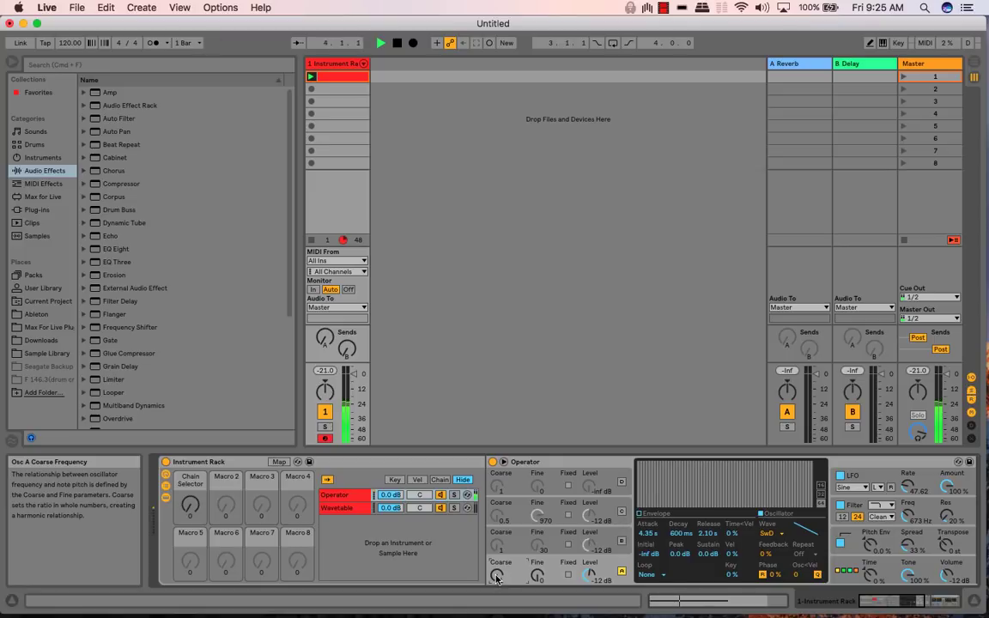
pyautogui.moveTo(495, 577); pyautogui.dragTo(496, 586)
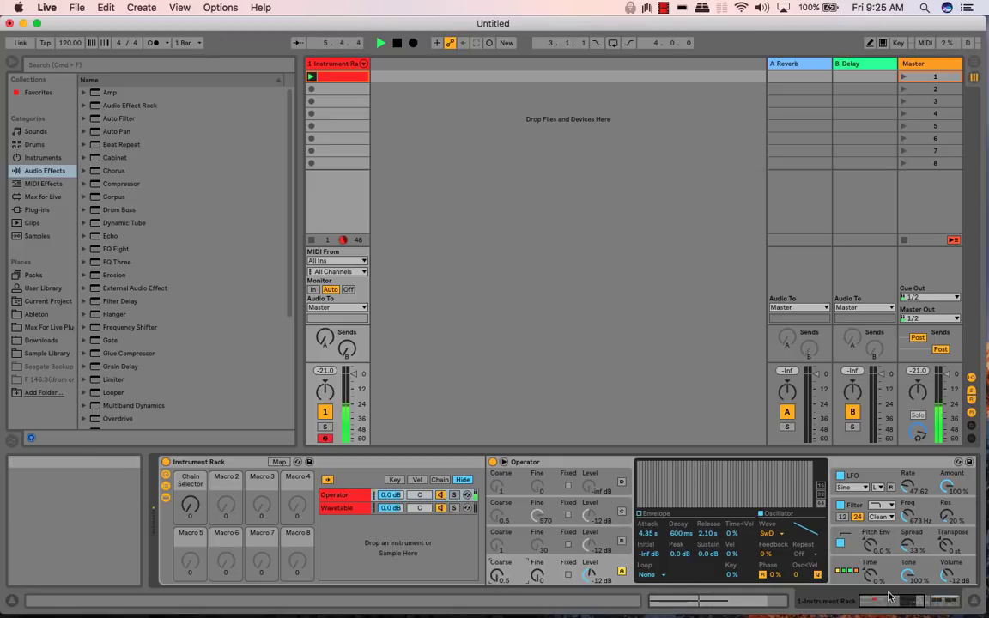
# Turn the Reverb back on and raise Operator's overall volume to -8.3 dB
pyautogui.moveTo(890, 601); pyautogui.dragTo(916, 601)
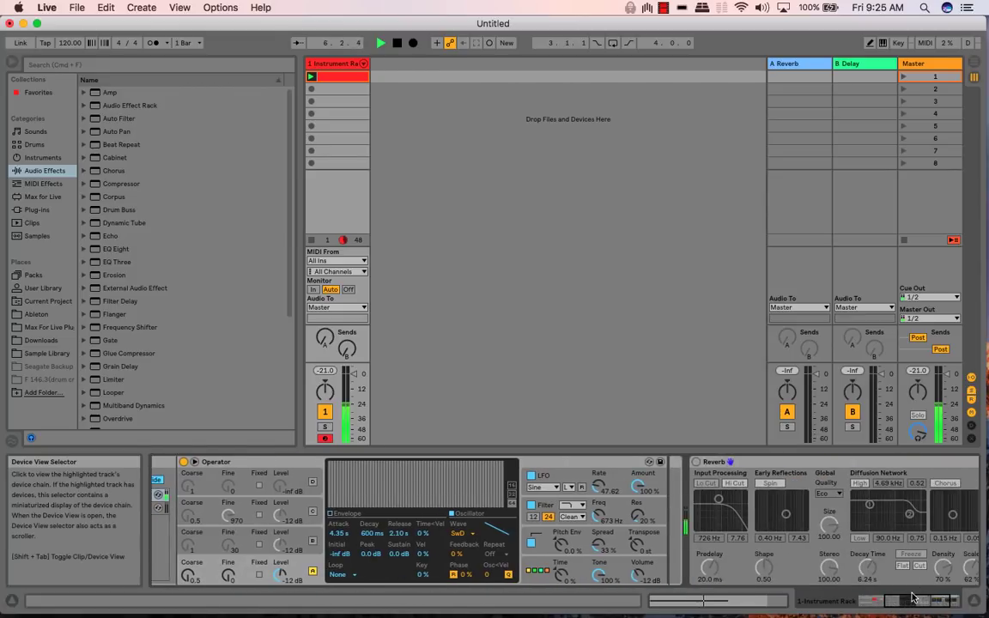
pyautogui.click(696, 462)
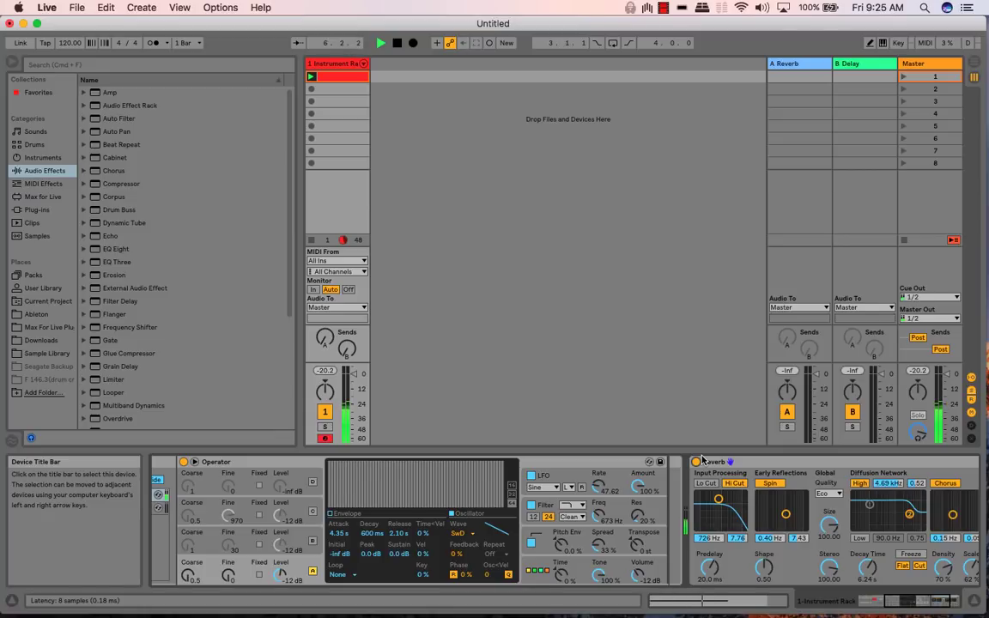
pyautogui.moveTo(639, 567); pyautogui.dragTo(639, 553)
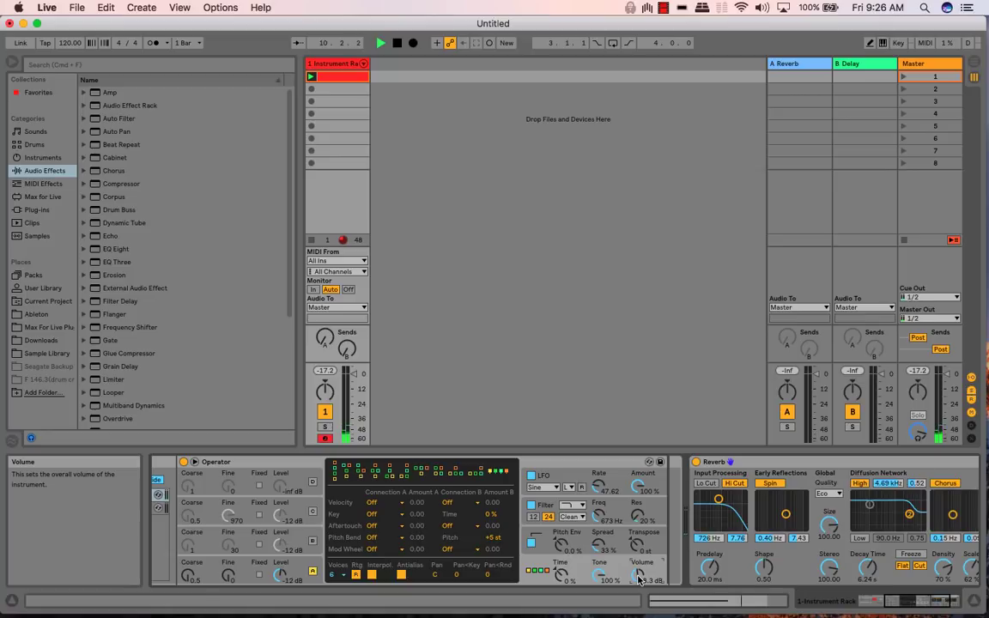
pyautogui.press('space')
# Reduce Operator's Spread to 0 % while the clip plays, and stop playback
pyautogui.press('space')
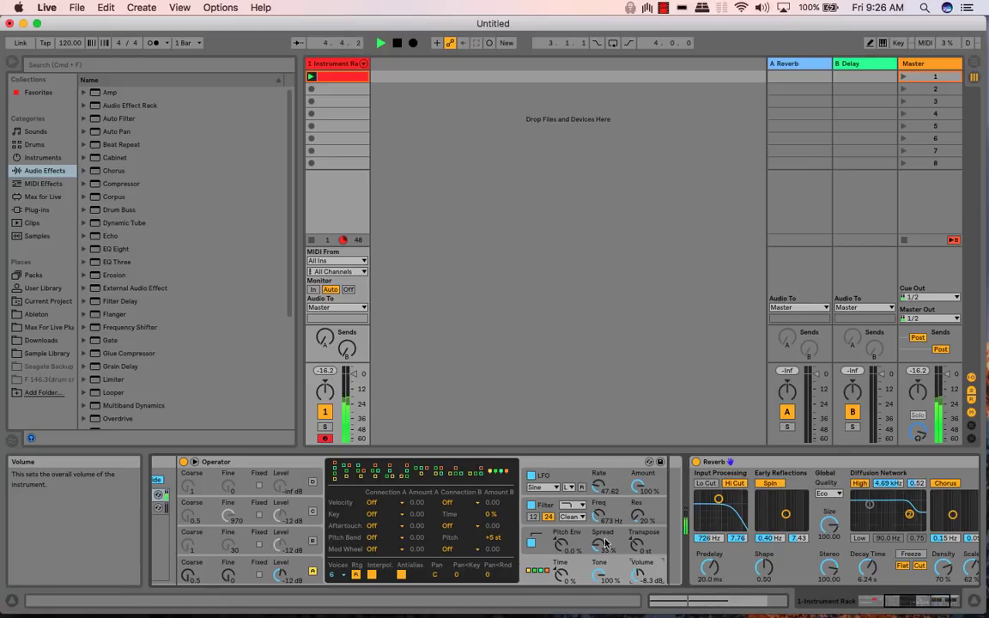
pyautogui.moveTo(601, 549); pyautogui.dragTo(601, 582)
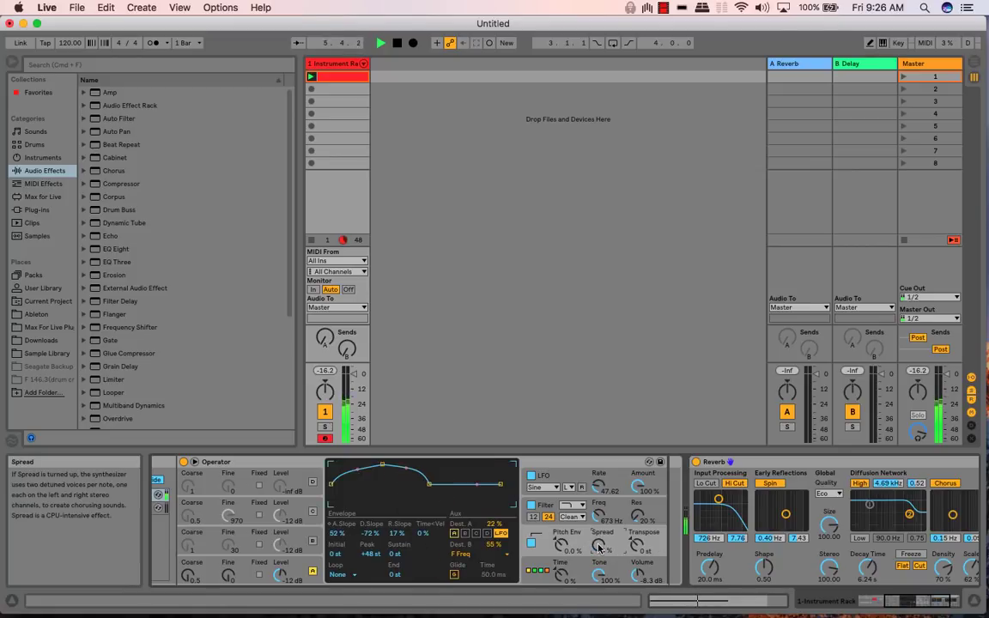
pyautogui.press('space')
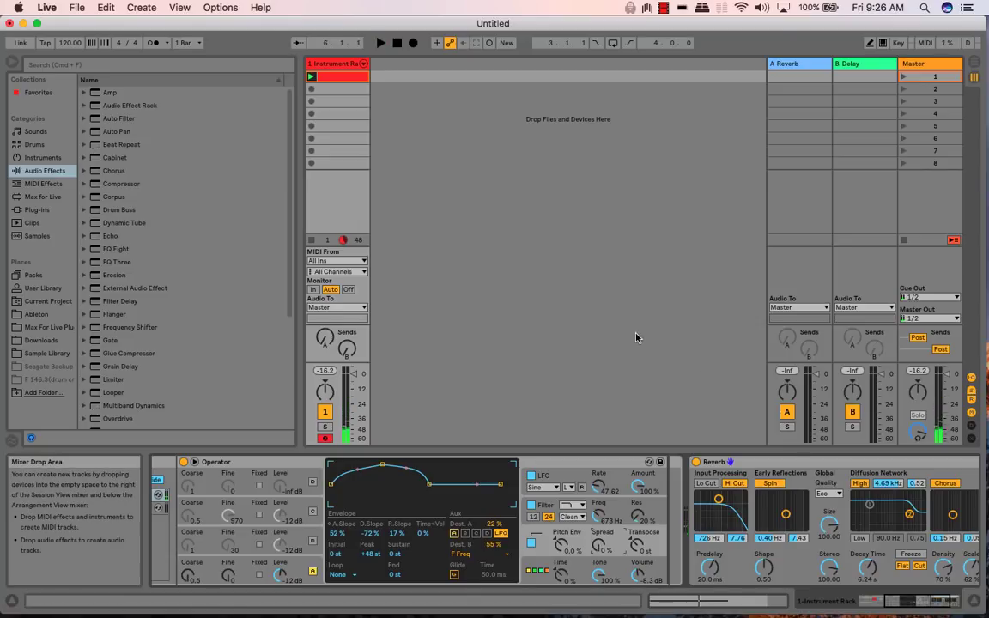
# Set the rack's Chain Selector macro to 1 and show the Wavetable chain's device
pyautogui.click(886, 603)
pyautogui.moveTo(886, 603); pyautogui.dragTo(862, 598)
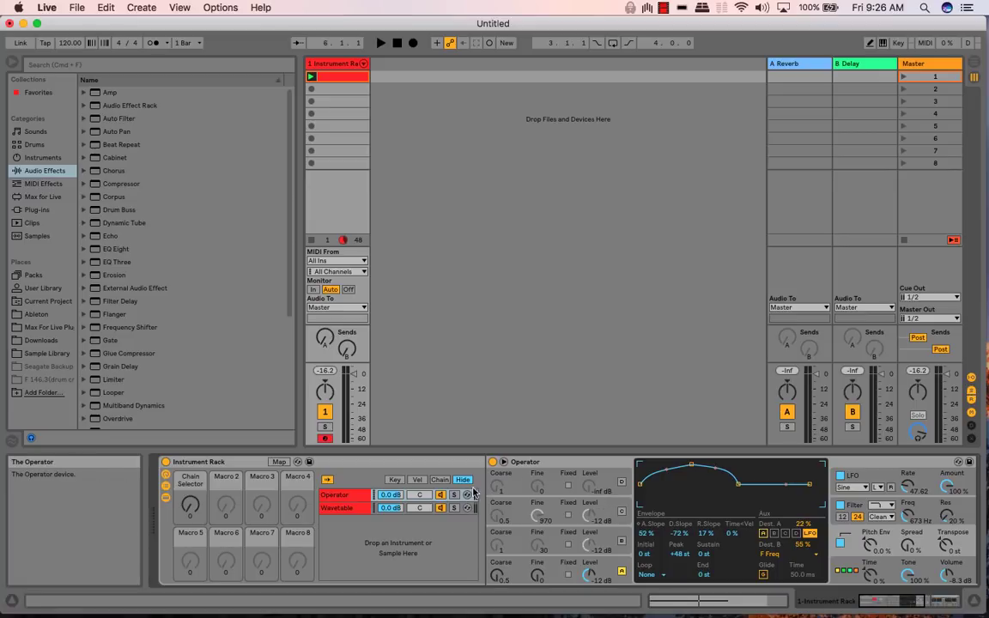
pyautogui.click(190, 505)
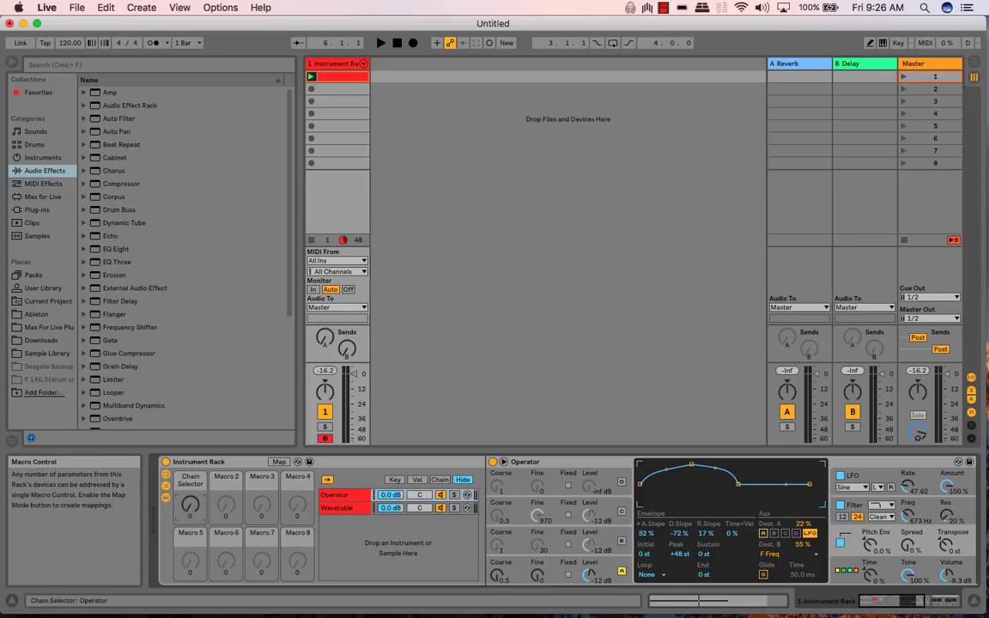
pyautogui.click(339, 508)
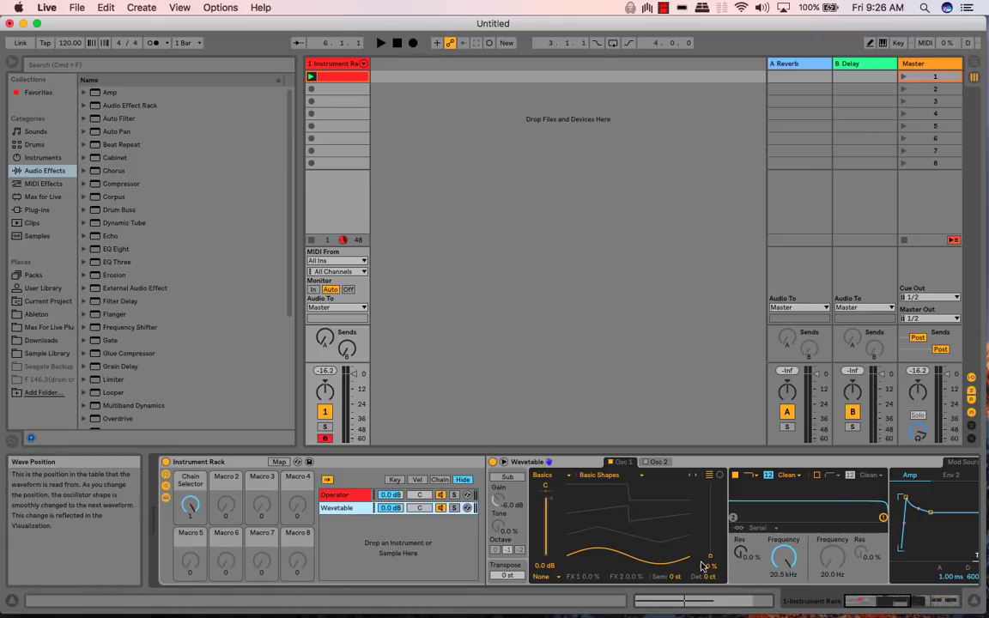
# Switch Wavetable's Osc 1 from the Basics category to the Complex wavetable category
pyautogui.moveTo(639, 508)
pyautogui.mouseDown()
pyautogui.moveTo(639, 423)
pyautogui.moveTo(640, 509)
pyautogui.mouseUp()
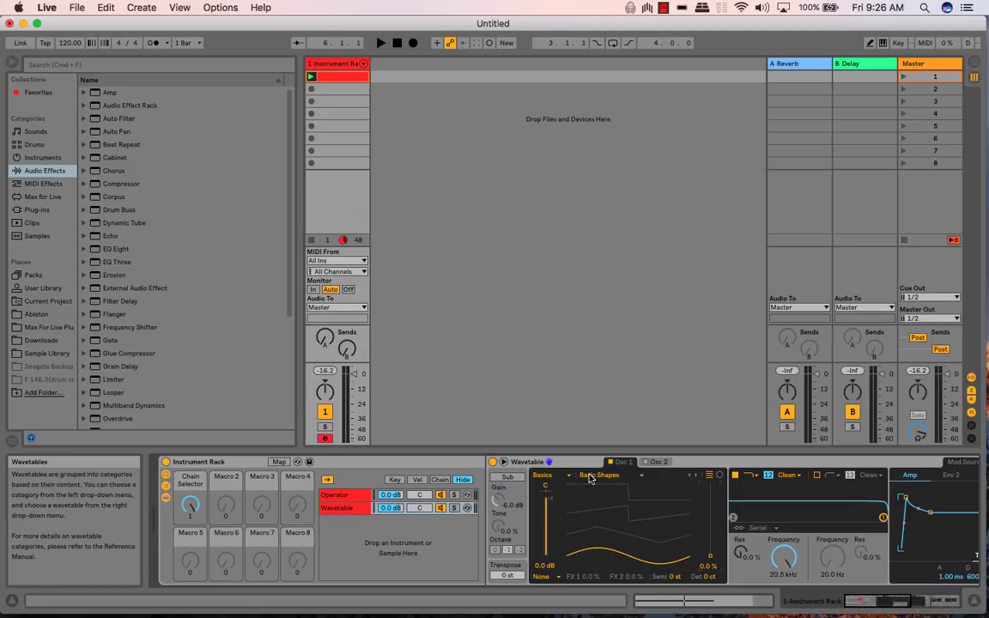
pyautogui.click(549, 475)
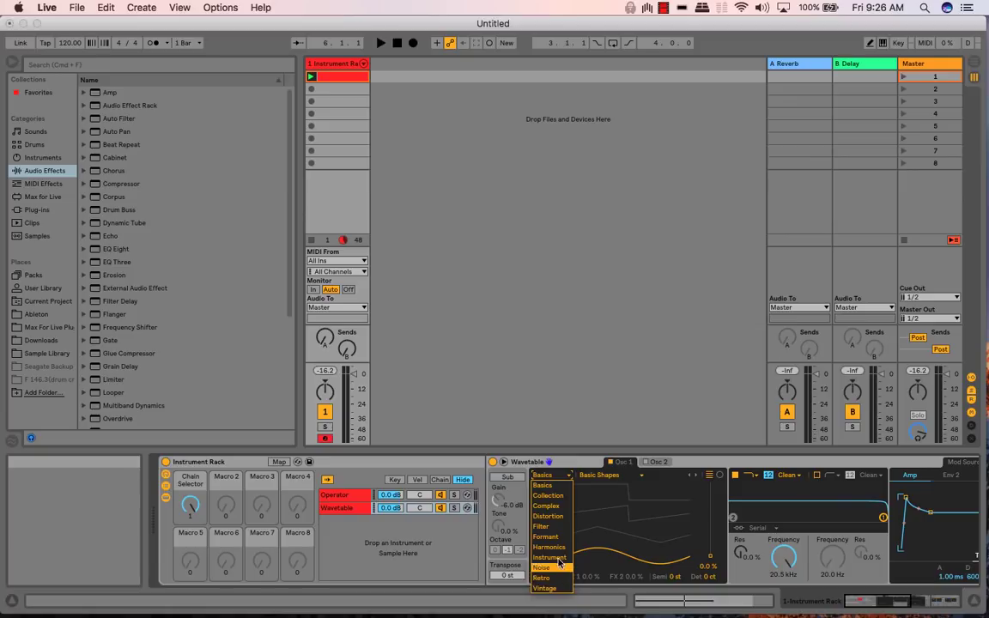
pyautogui.click(553, 507)
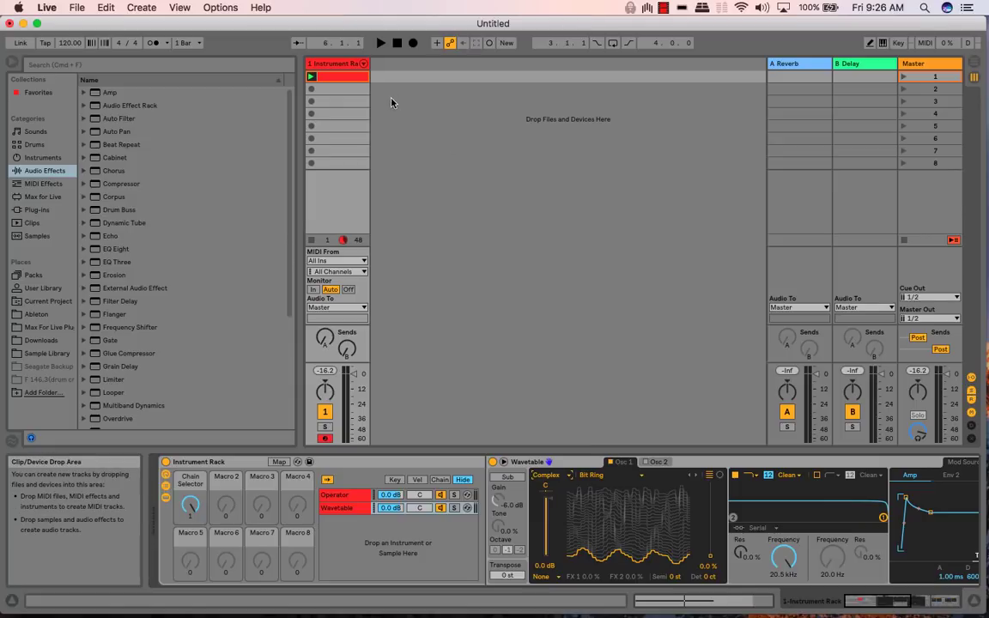
# Shorten the MIDI clip's loop to 8 bars, ending it where the C2 note ends
pyautogui.click(331, 76)
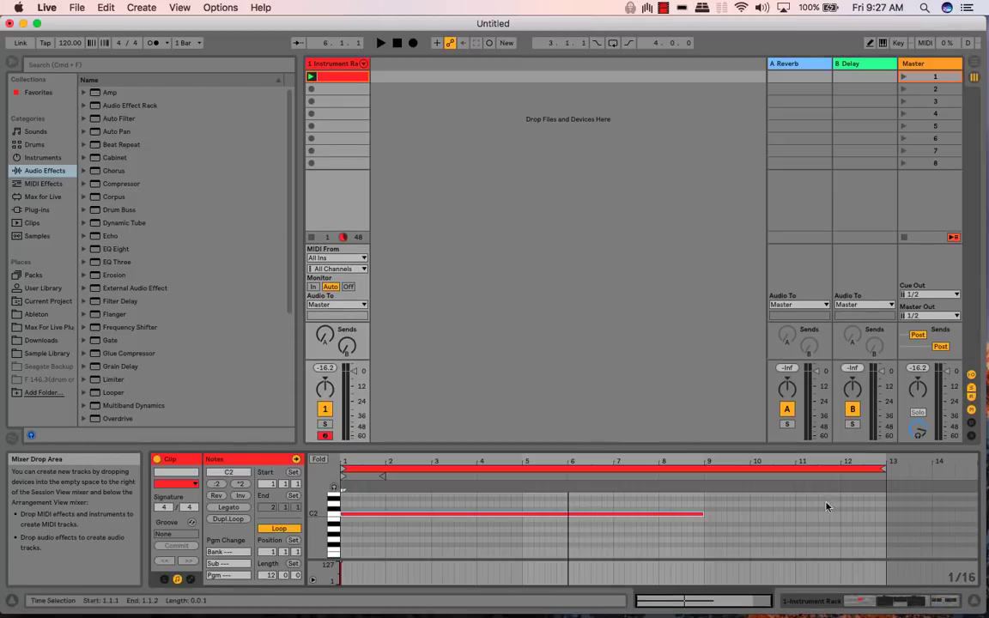
pyautogui.moveTo(883, 468)
pyautogui.mouseDown()
pyautogui.moveTo(706, 468)
pyautogui.moveTo(704, 460)
pyautogui.mouseUp()
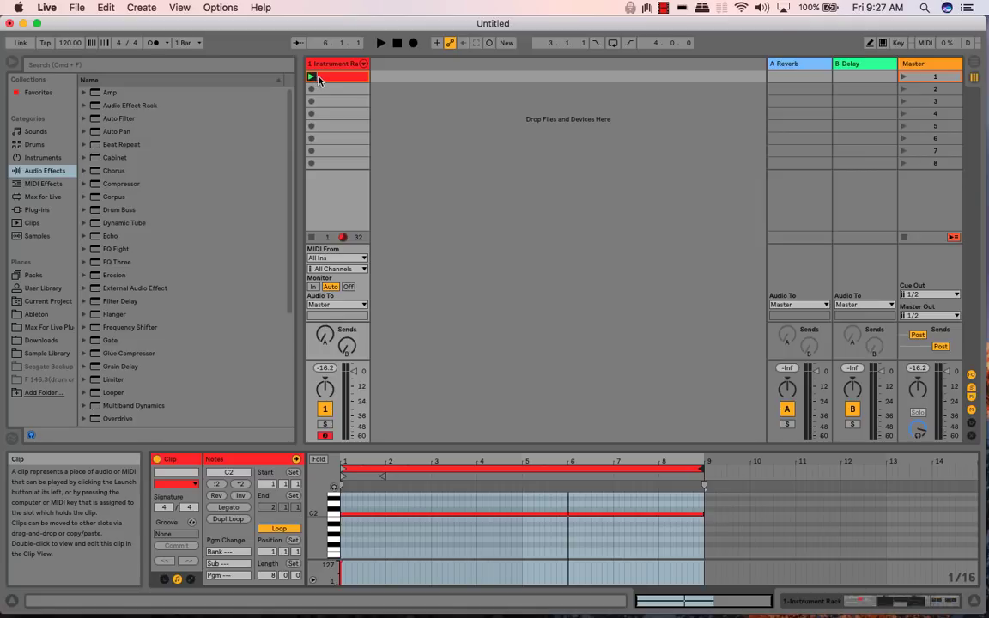
# Choose the Bitkart wavetable for Wavetable's Osc 1 and sweep its wave position, bringing it back to the start of the table
pyautogui.click(858, 601)
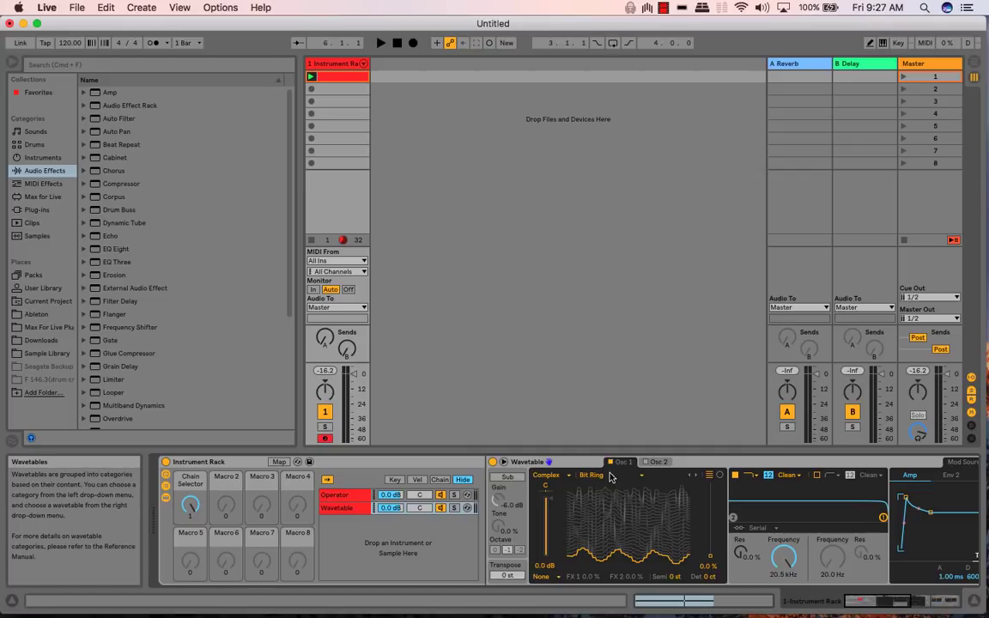
pyautogui.click(609, 477)
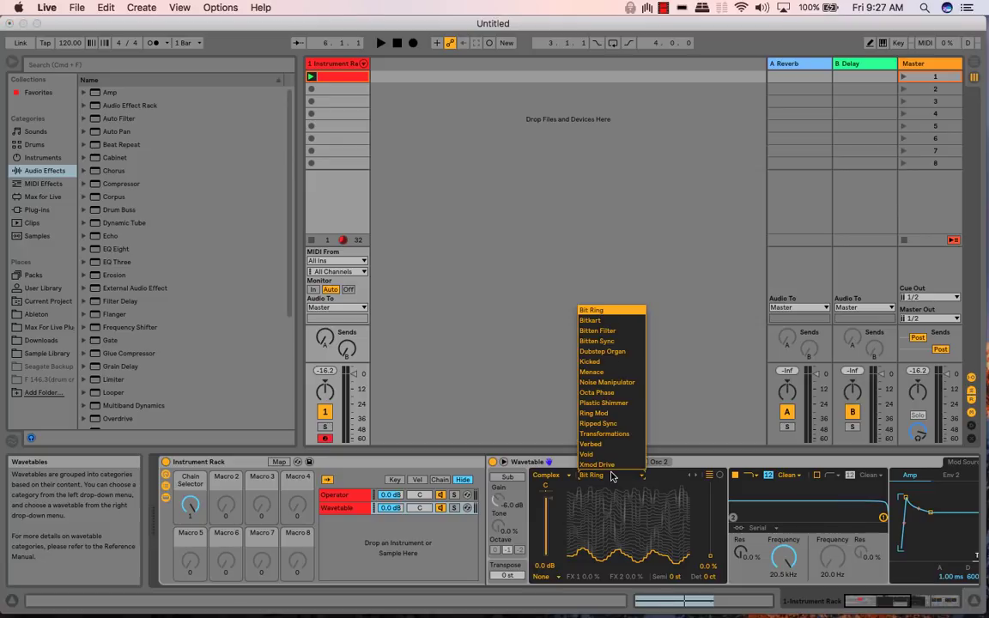
pyautogui.click(608, 321)
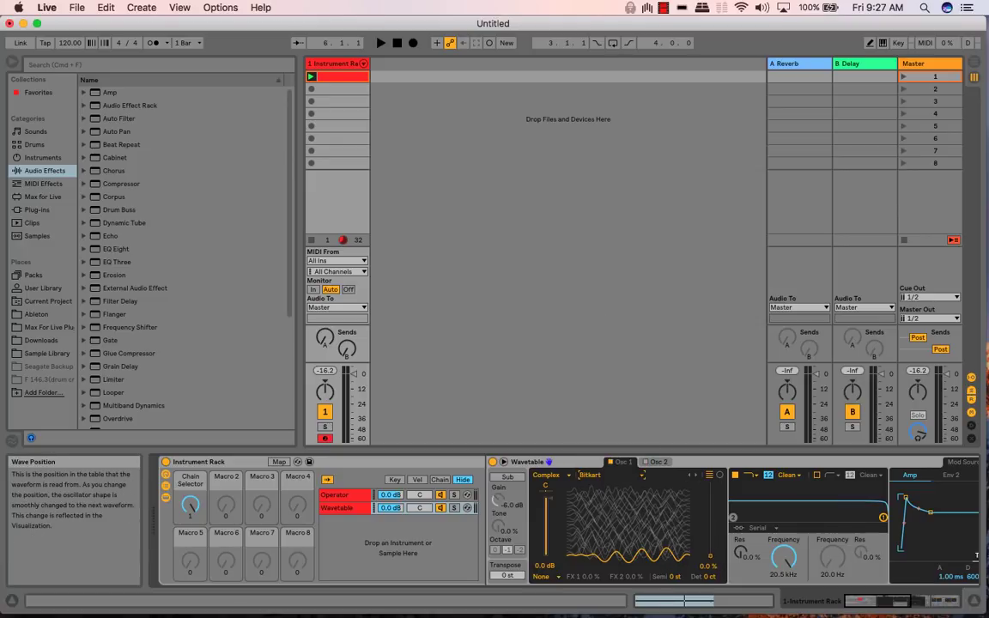
pyautogui.moveTo(710, 544)
pyautogui.mouseDown()
pyautogui.moveTo(710, 485)
pyautogui.moveTo(711, 558)
pyautogui.mouseUp()
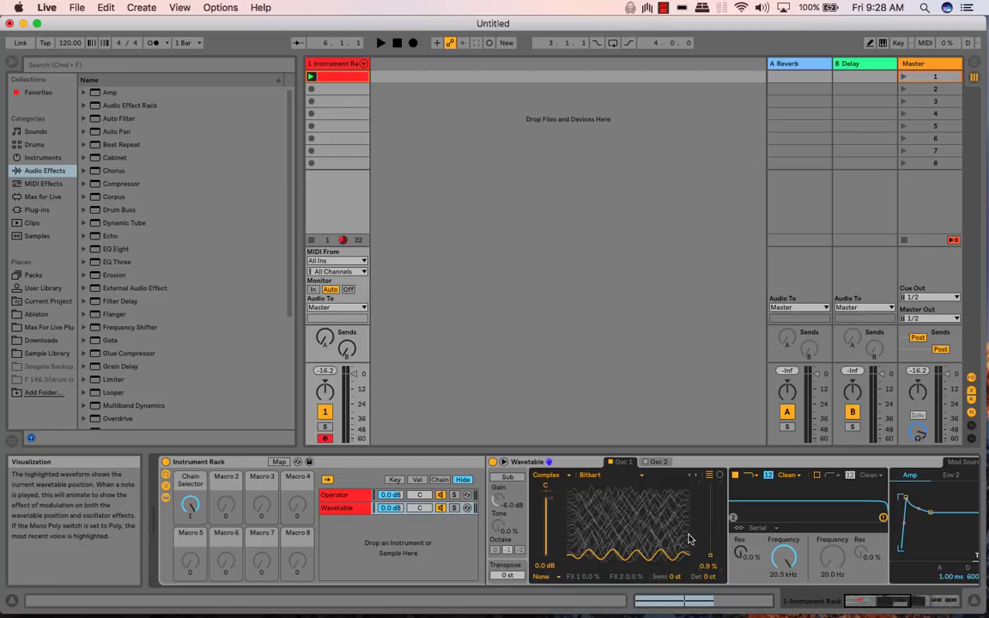
pyautogui.moveTo(712, 559); pyautogui.dragTo(711, 568)
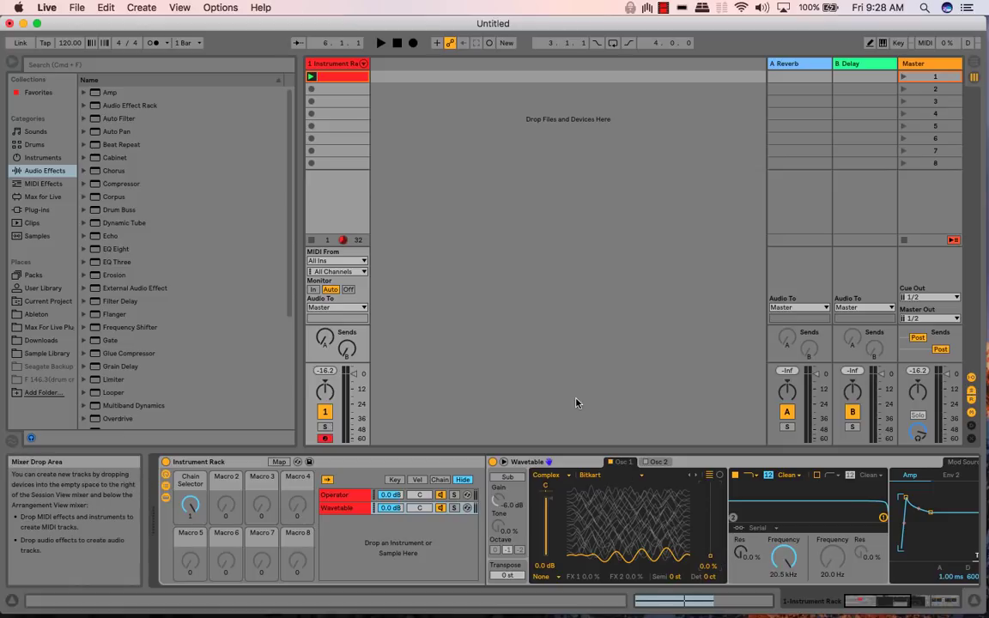
# Audition the Bitkart wavetable from the computer MIDI keyboard an octave lower, moving Osc 1's wave position to 21%
pyautogui.press('space')
pyautogui.moveTo(708, 547)
pyautogui.mouseDown()
pyautogui.moveTo(708, 493)
pyautogui.moveTo(709, 542)
pyautogui.mouseUp()
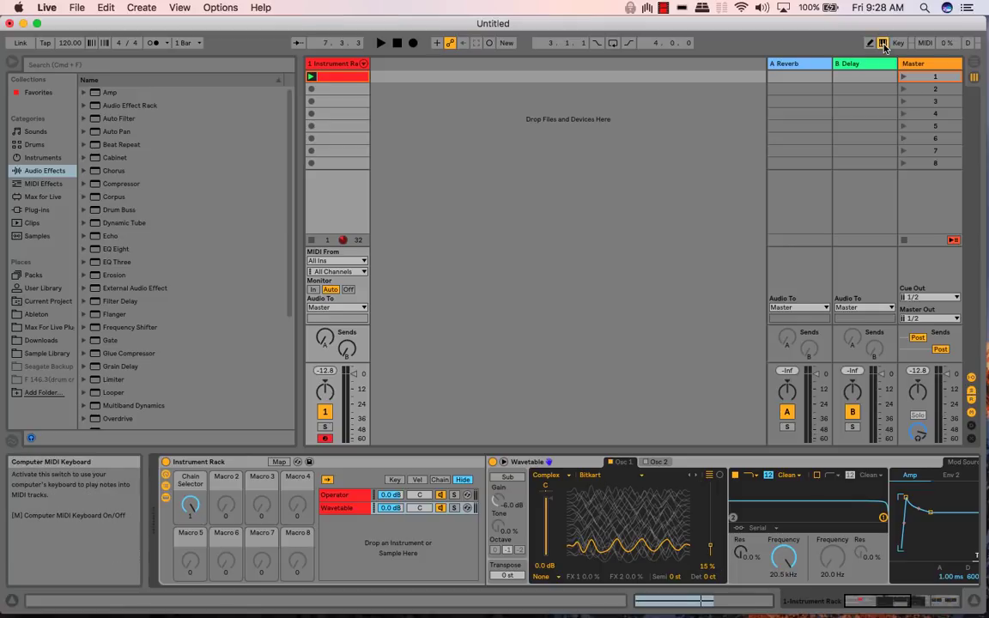
pyautogui.press('a')
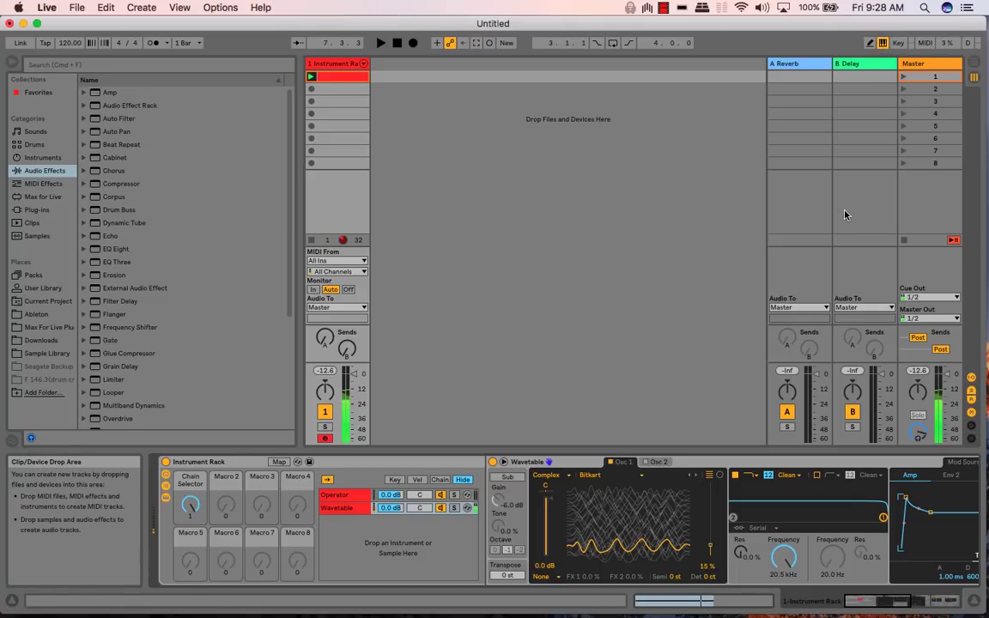
pyautogui.press('z')
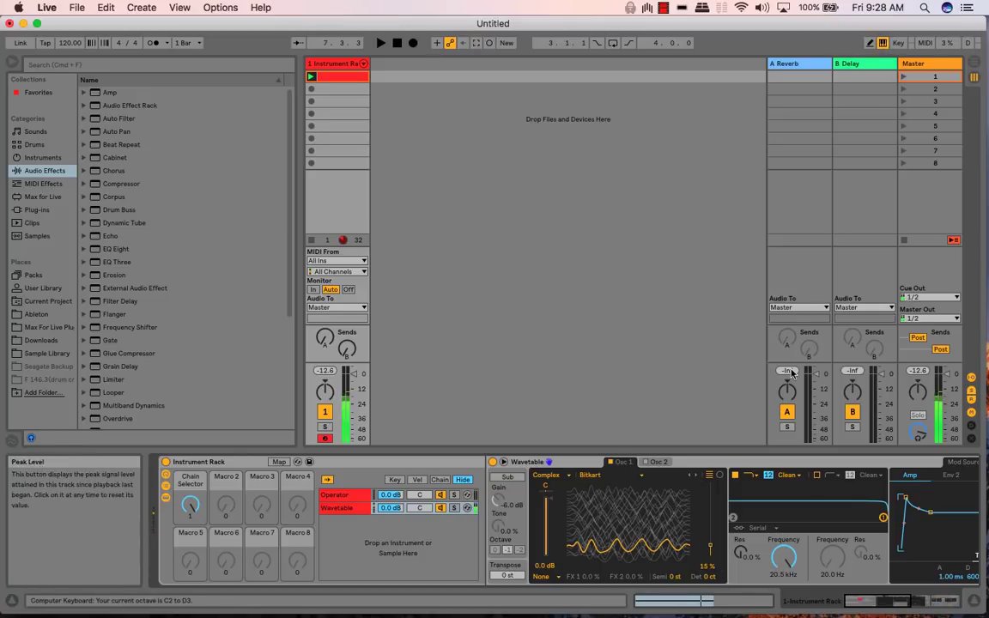
pyautogui.moveTo(710, 546)
pyautogui.mouseDown()
pyautogui.moveTo(710, 489)
pyautogui.moveTo(710, 544)
pyautogui.mouseUp()
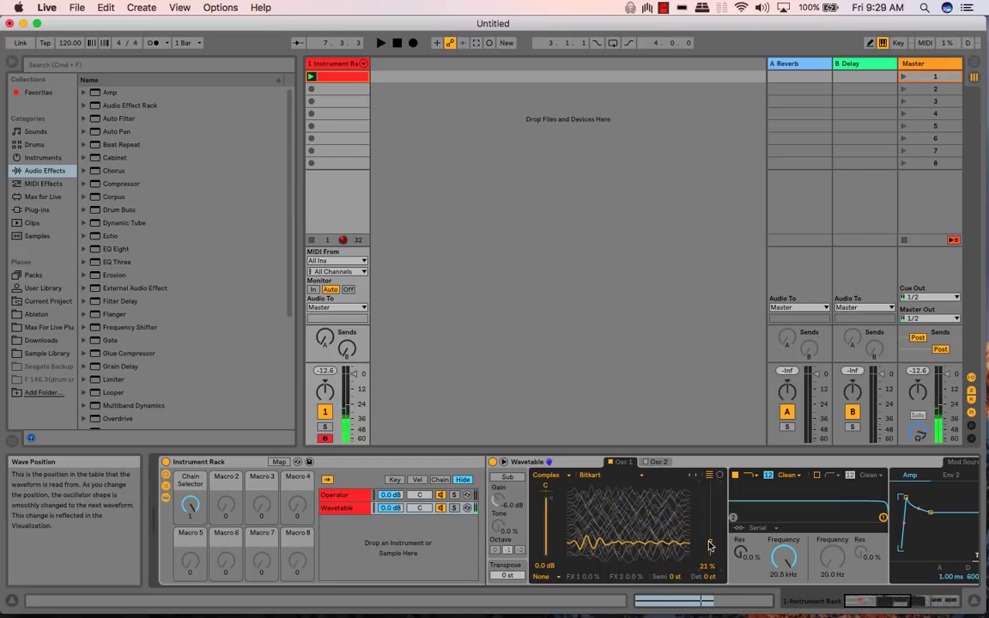
# Choose the Ripped Sync wavetable for Osc 1 and sweep its wave position, ending at 1.9%
pyautogui.click(641, 474)
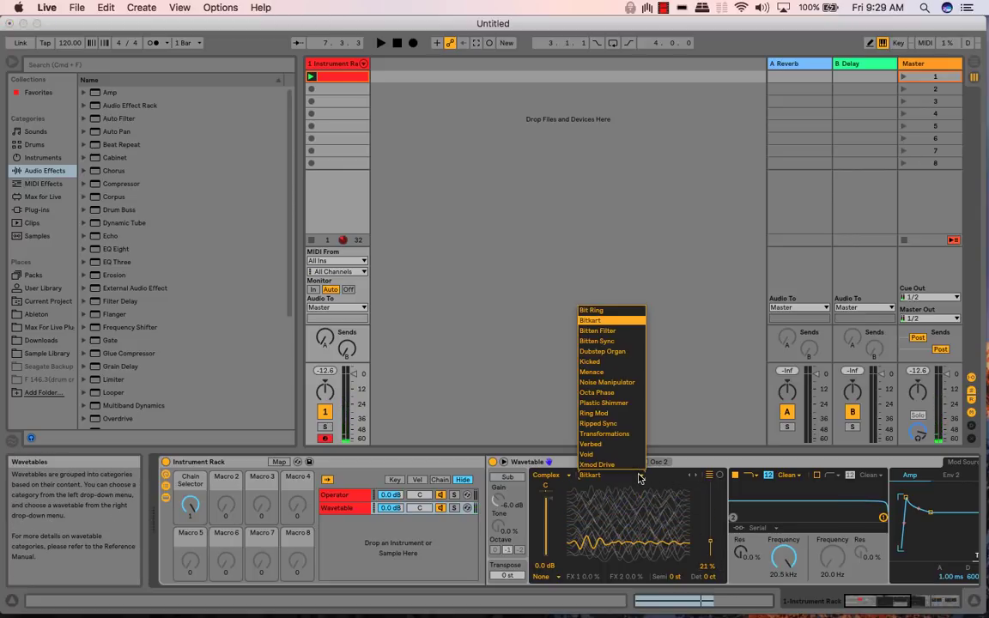
pyautogui.click(621, 424)
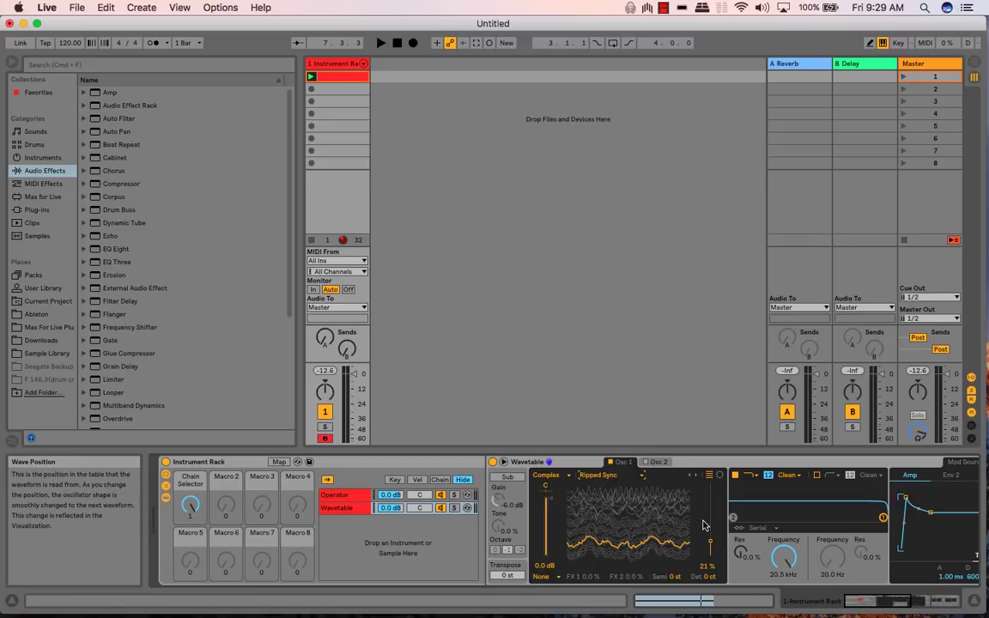
pyautogui.moveTo(710, 542); pyautogui.dragTo(710, 498)
pyautogui.moveTo(710, 543)
pyautogui.mouseDown()
pyautogui.moveTo(710, 499)
pyautogui.moveTo(710, 553)
pyautogui.mouseUp()
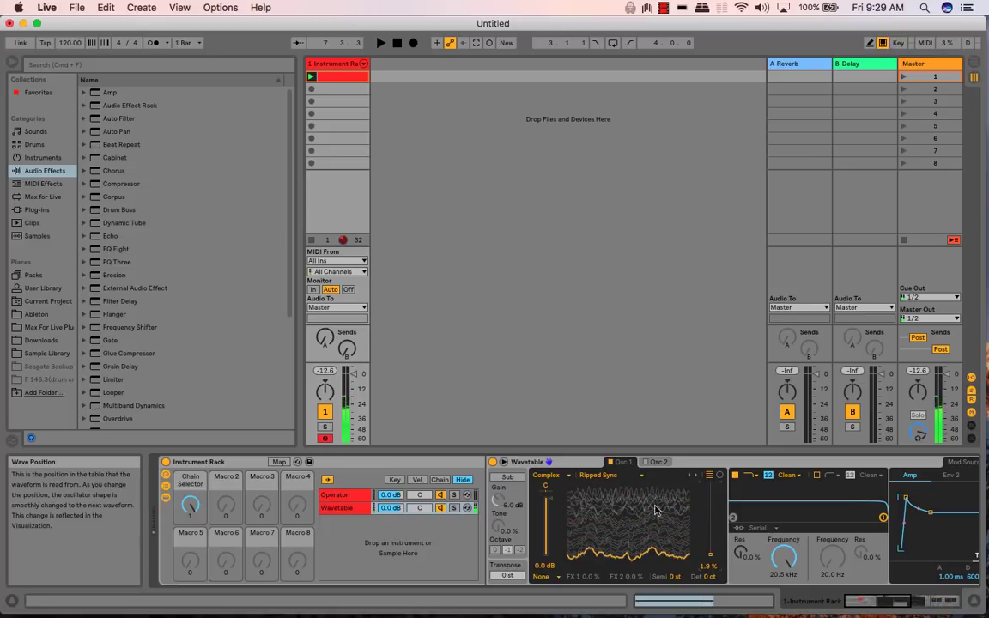
# Switch Osc 1 to the Amber wavetable of the Collection category and set its wave position to 12%
pyautogui.click(547, 475)
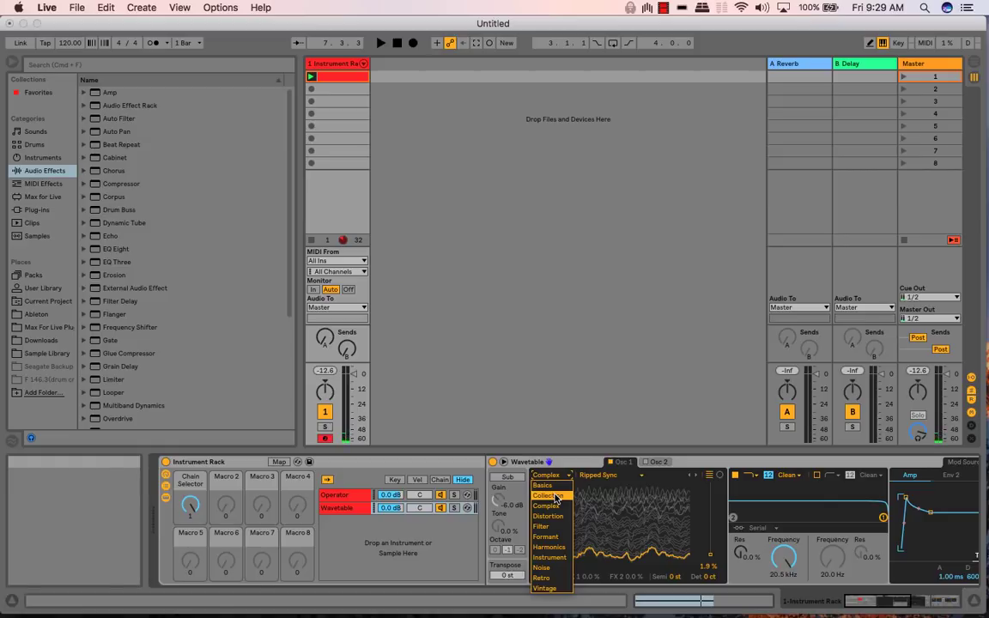
pyautogui.click(555, 497)
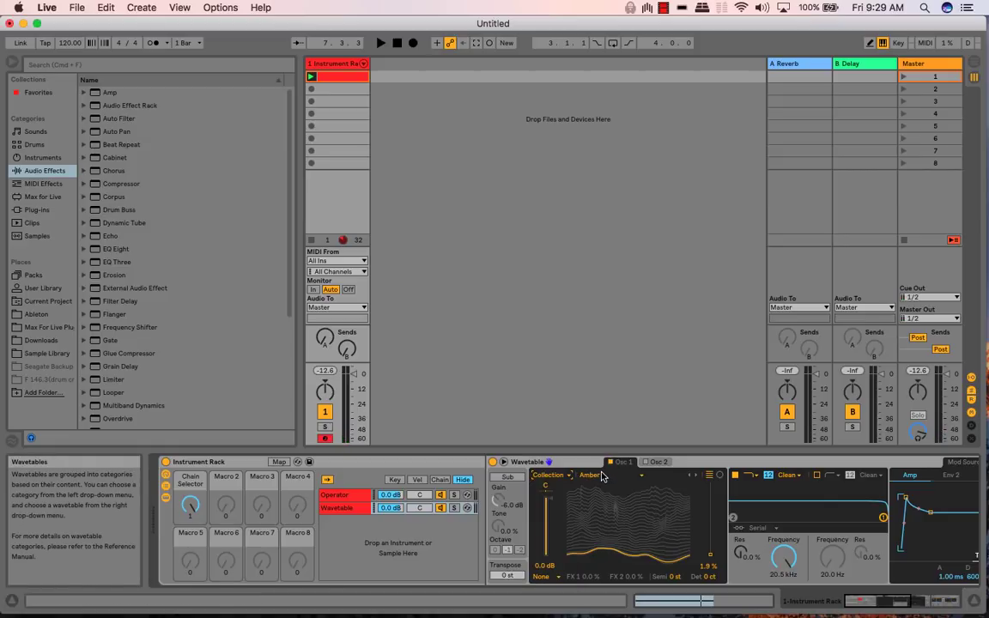
pyautogui.moveTo(710, 550)
pyautogui.mouseDown()
pyautogui.moveTo(710, 491)
pyautogui.moveTo(710, 552)
pyautogui.mouseUp()
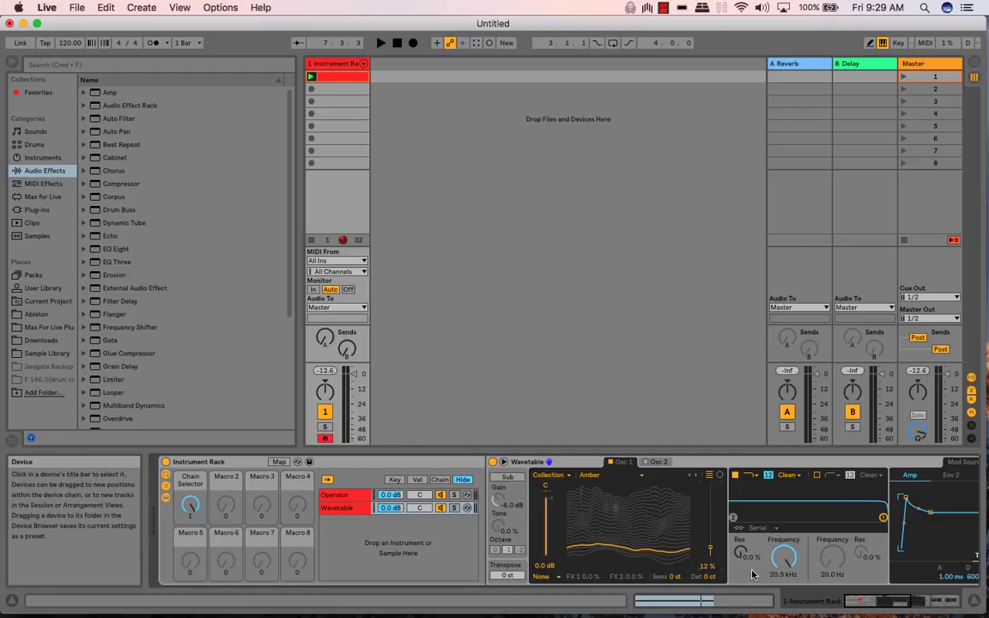
# Shape Wavetable's Amp envelope with a 3.77 s attack, 0.0 dB sustain and 2.49 s release
pyautogui.hscroll(5, 752, 573)
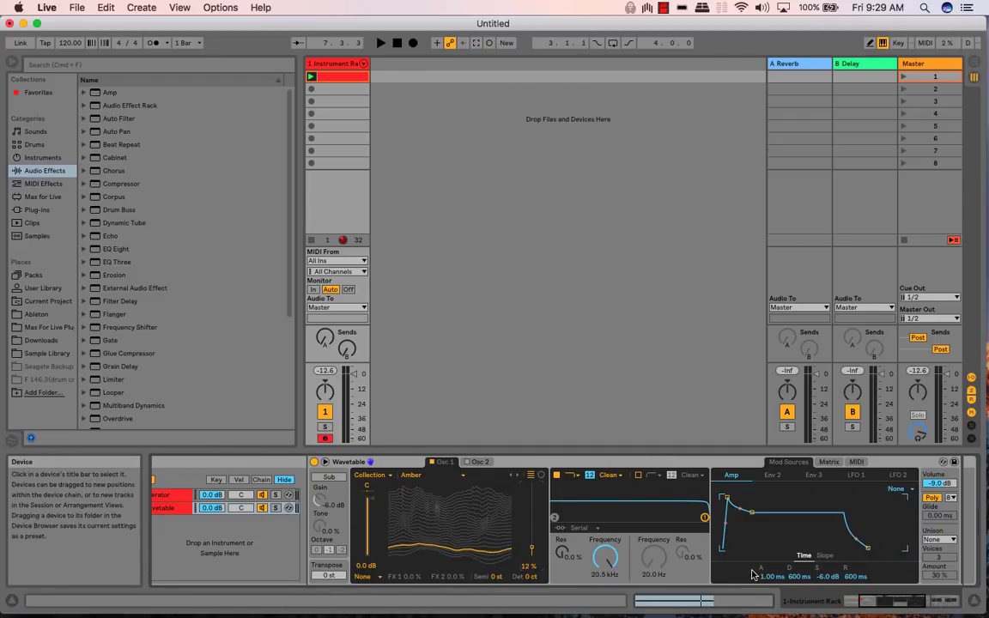
pyautogui.moveTo(727, 498); pyautogui.dragTo(762, 498)
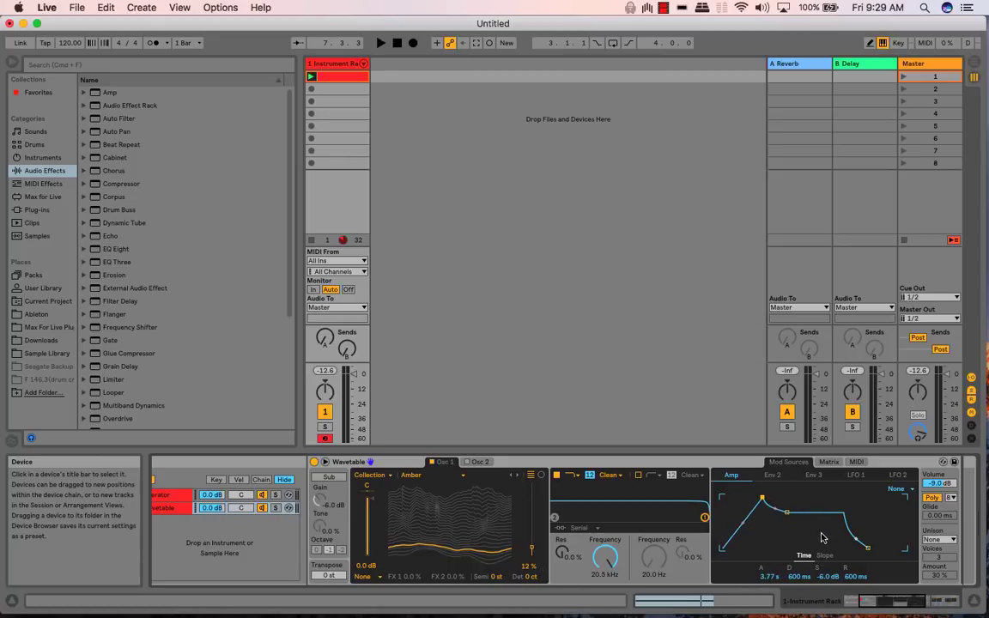
pyautogui.moveTo(827, 582); pyautogui.dragTo(856, 549)
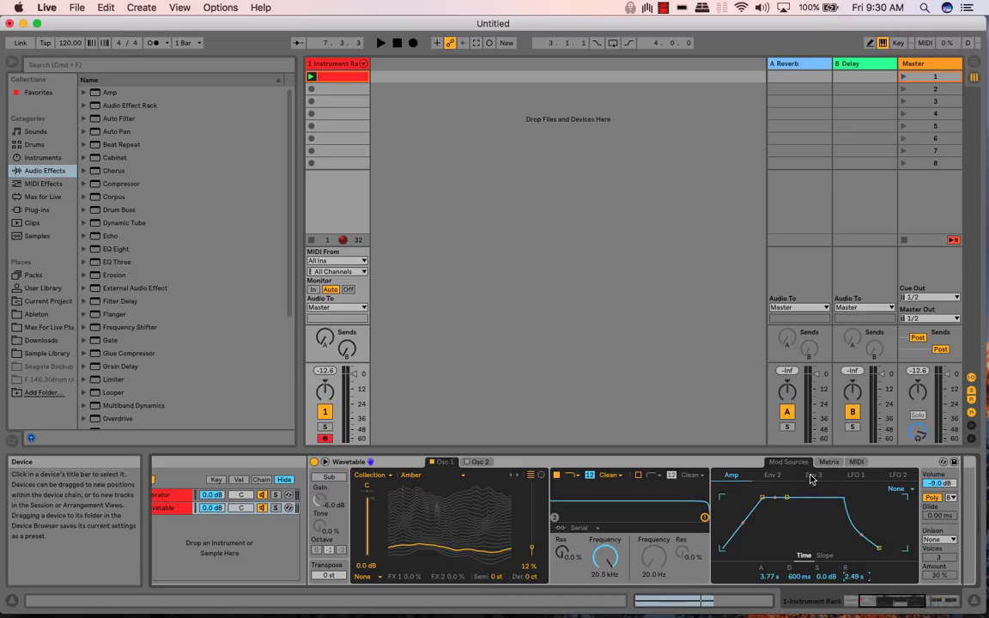
# Set Env 2 to a 3.21 s attack, 2.36 s decay and 0% sustain, with its loop mode on Loop
pyautogui.click(773, 475)
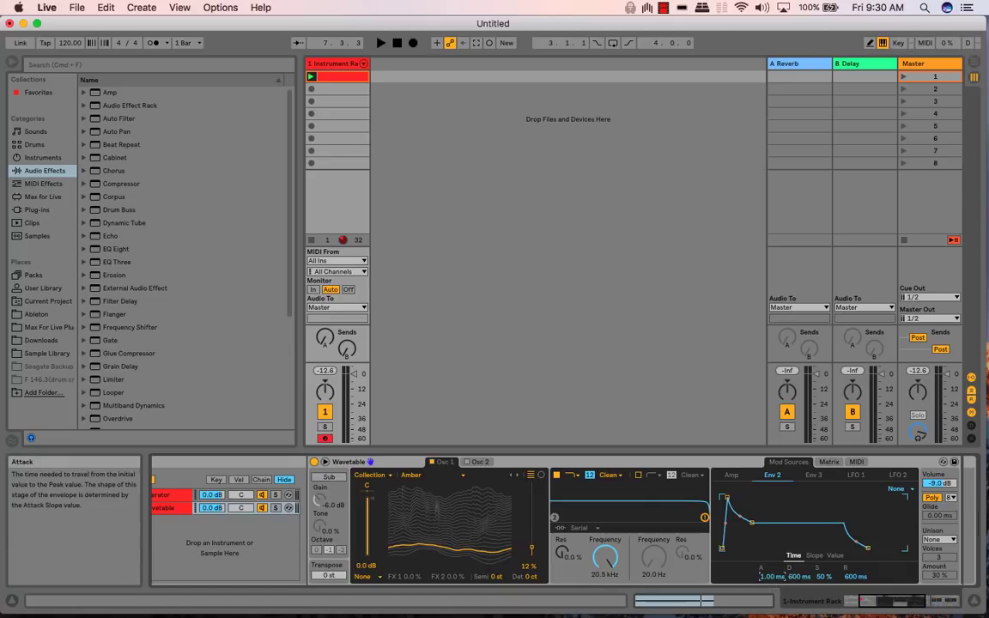
pyautogui.moveTo(772, 577); pyautogui.dragTo(772, 508)
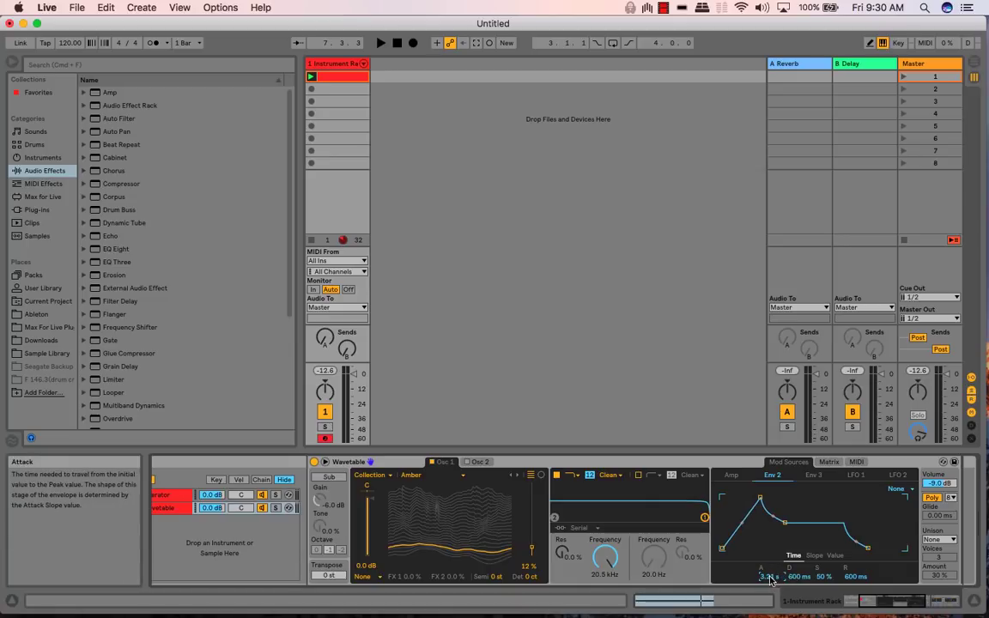
pyautogui.moveTo(824, 576); pyautogui.dragTo(799, 554)
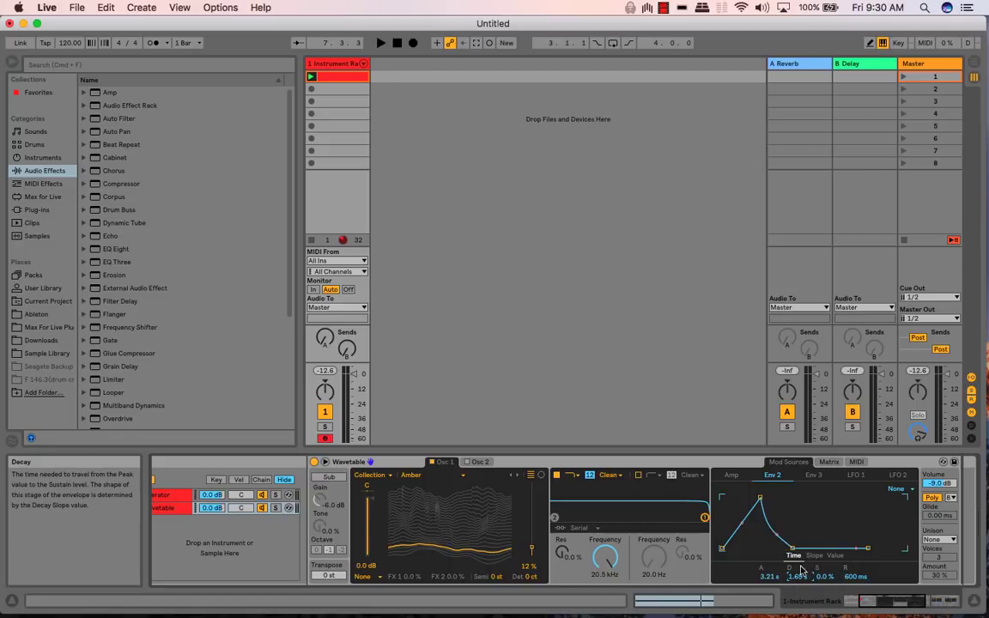
pyautogui.click(897, 489)
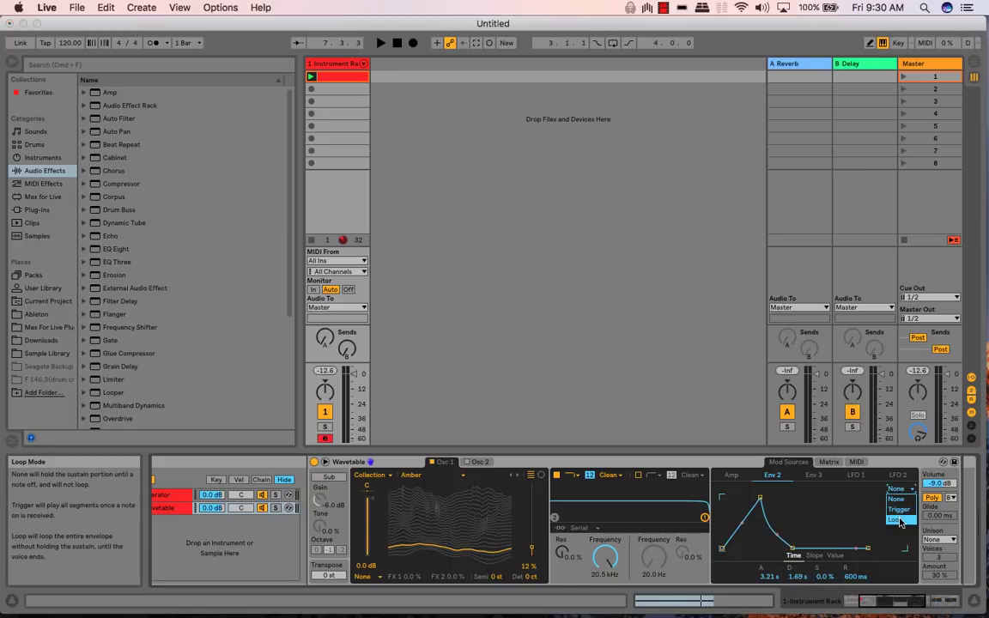
pyautogui.click(895, 519)
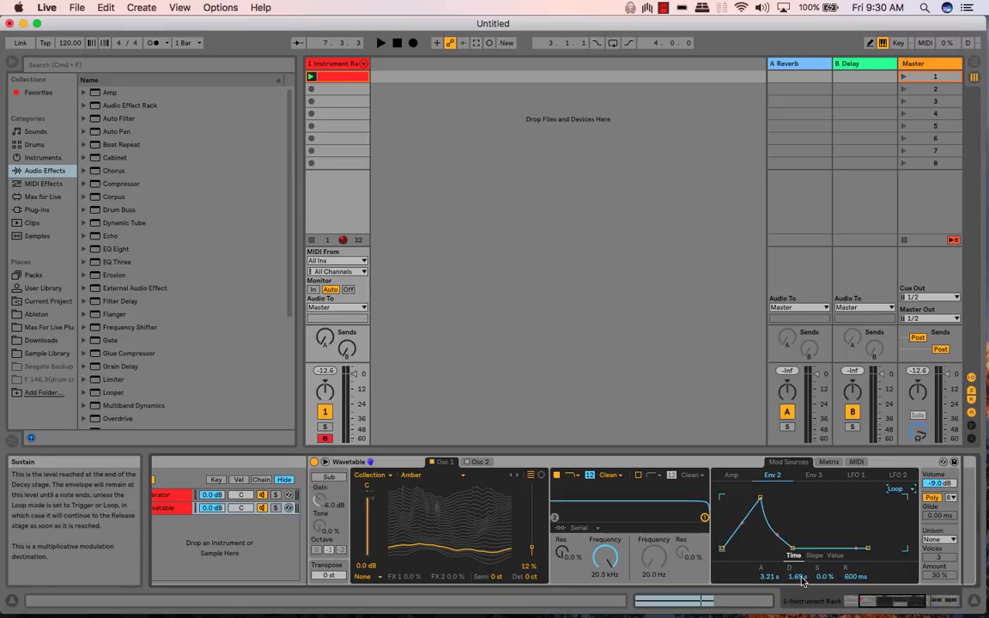
pyautogui.moveTo(797, 577); pyautogui.dragTo(798, 568)
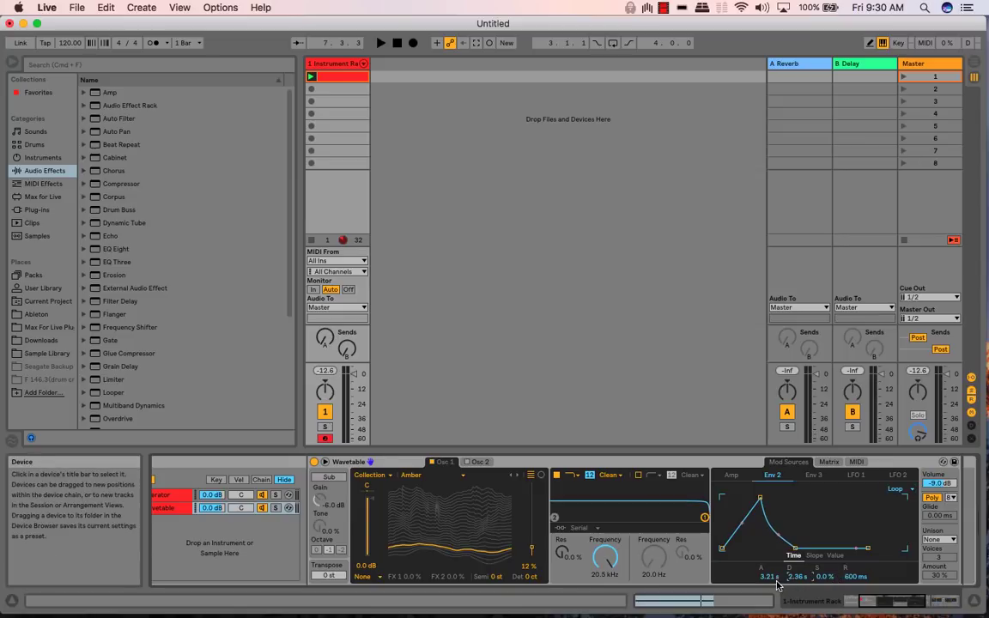
# Give Env 3 a 9.41 s attack, 100% sustain and a longer release, and set Env 2's release to 3.21 s
pyautogui.click(814, 476)
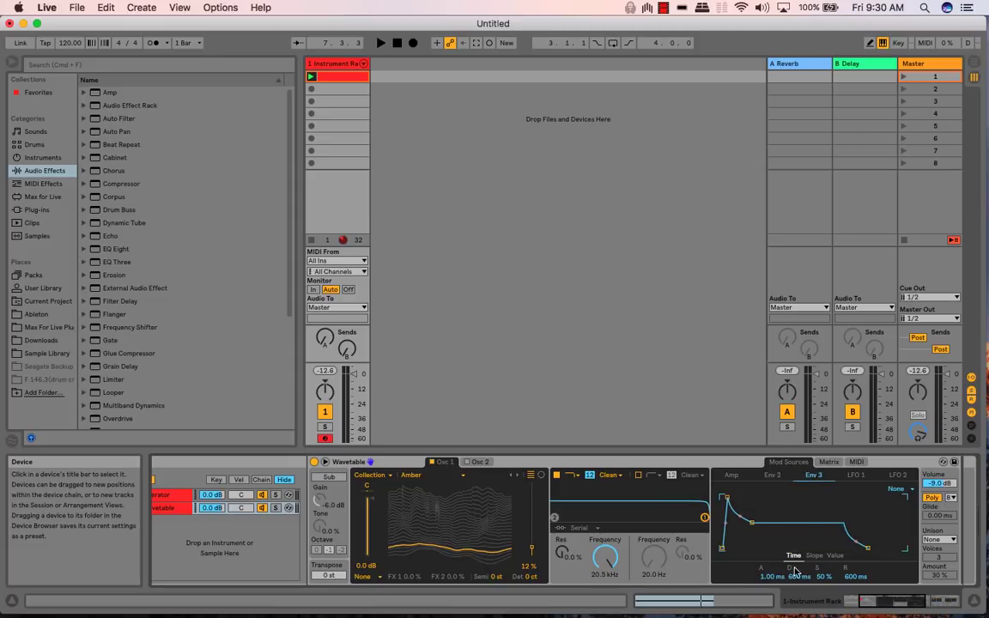
pyautogui.moveTo(764, 575); pyautogui.dragTo(764, 544)
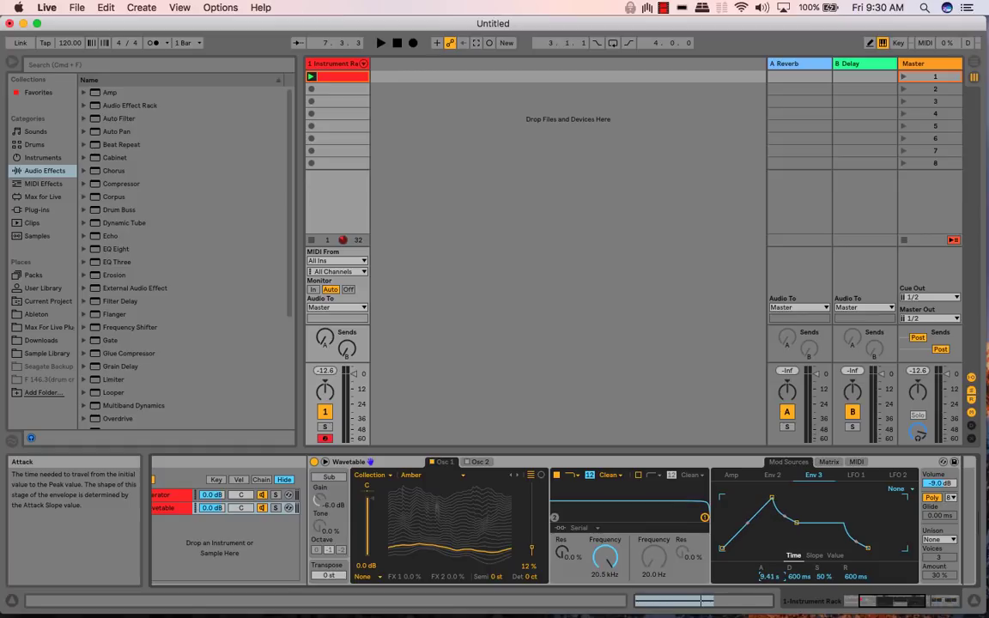
pyautogui.moveTo(824, 576); pyautogui.dragTo(856, 562)
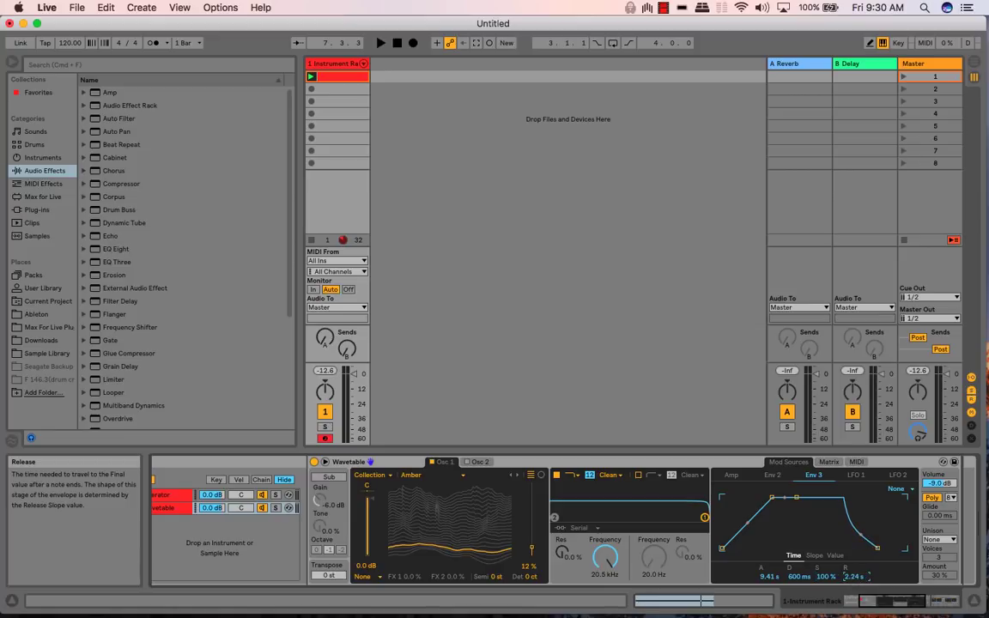
pyautogui.moveTo(856, 576); pyautogui.dragTo(856, 568)
pyautogui.click(772, 474)
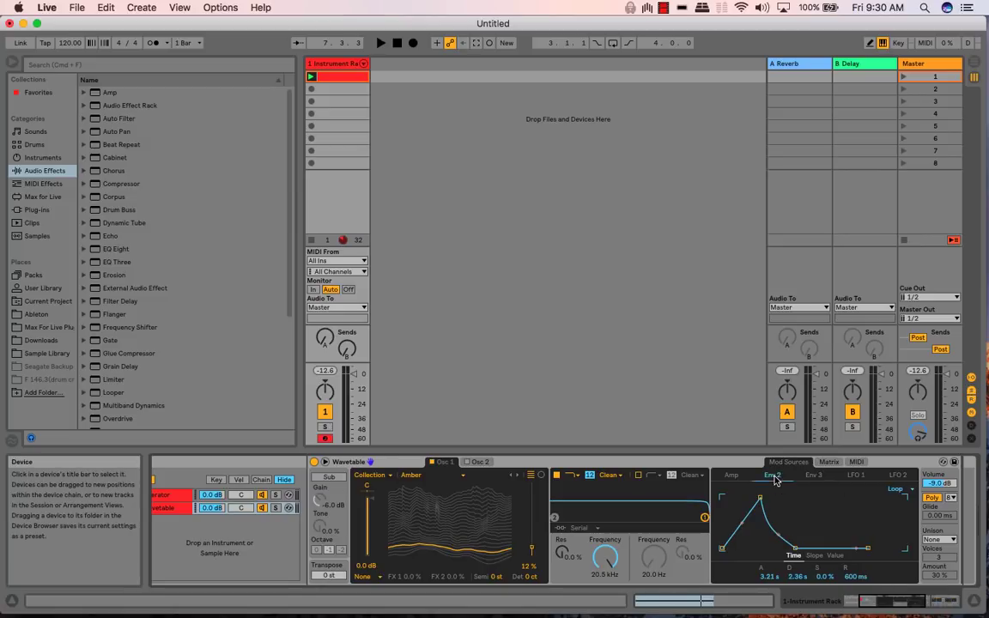
pyautogui.moveTo(856, 576); pyautogui.dragTo(856, 563)
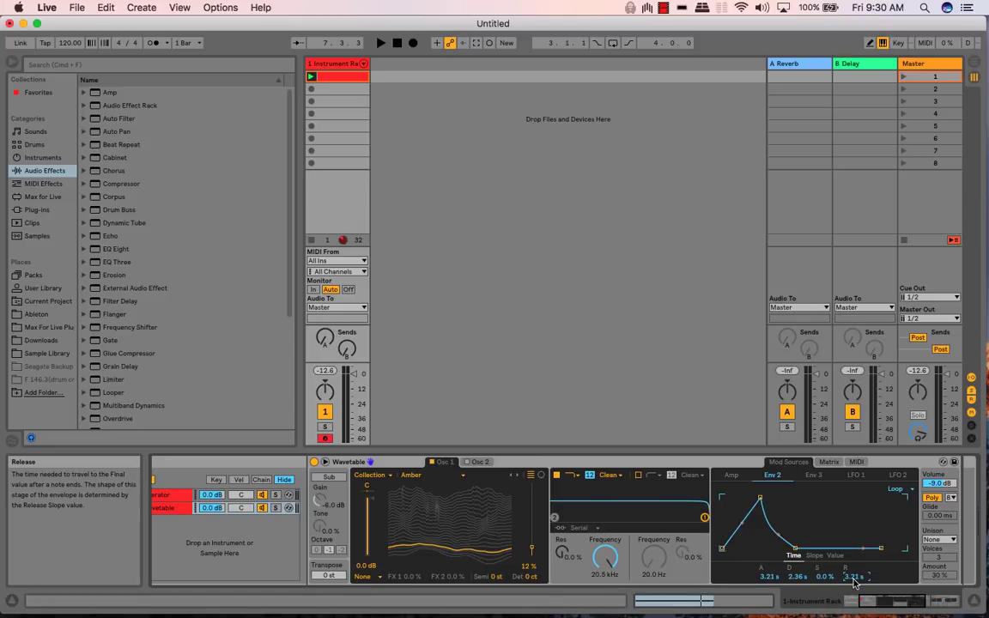
# Set LFO 1's rate to 0.44 Hz, its offset to 53° and its attack to about 2.7 s
pyautogui.click(857, 477)
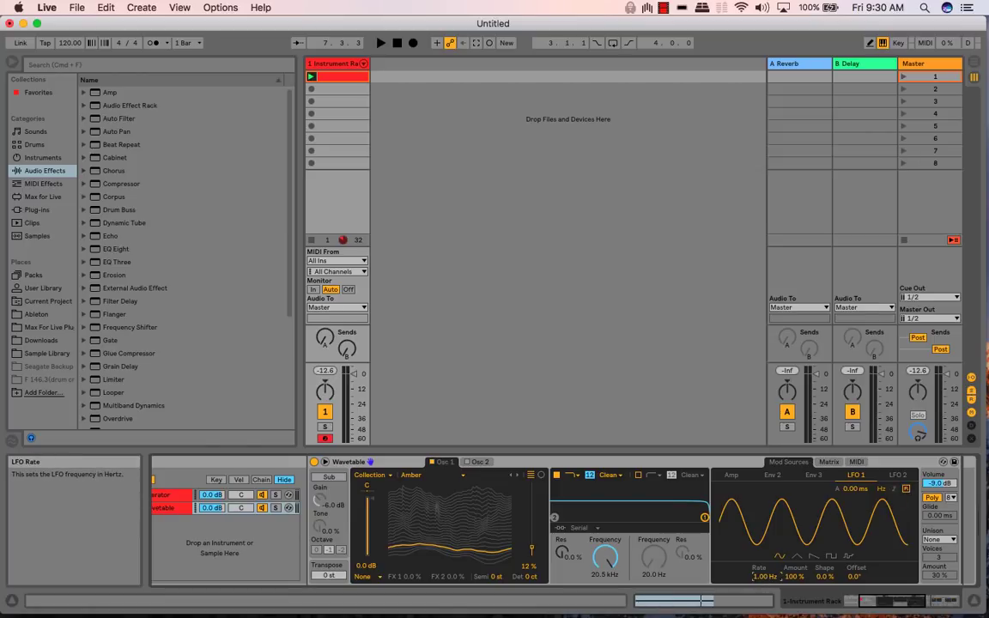
pyautogui.moveTo(765, 577); pyautogui.dragTo(765, 592)
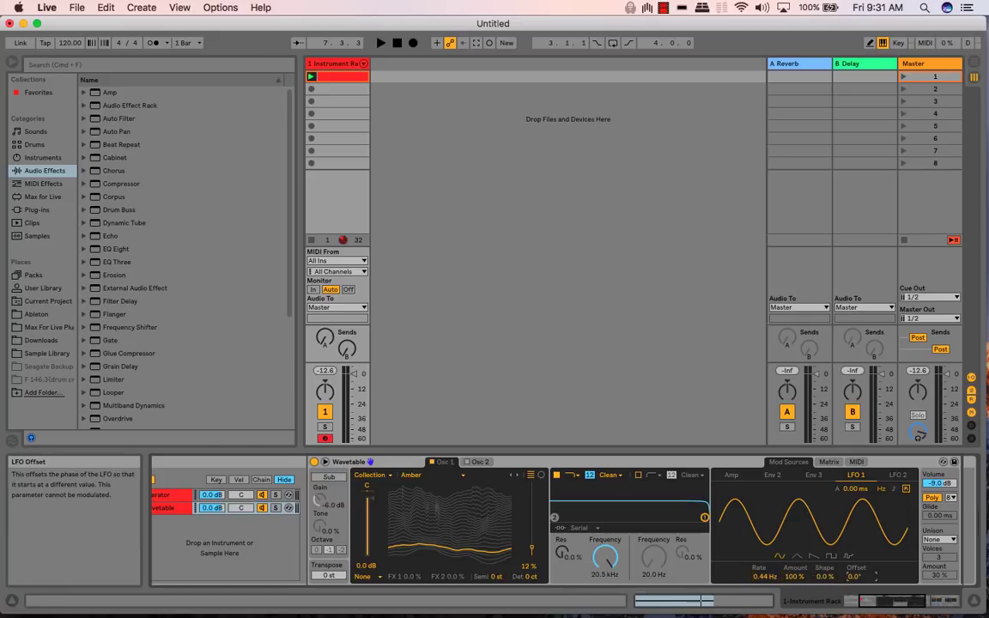
pyautogui.moveTo(855, 576); pyautogui.dragTo(855, 542)
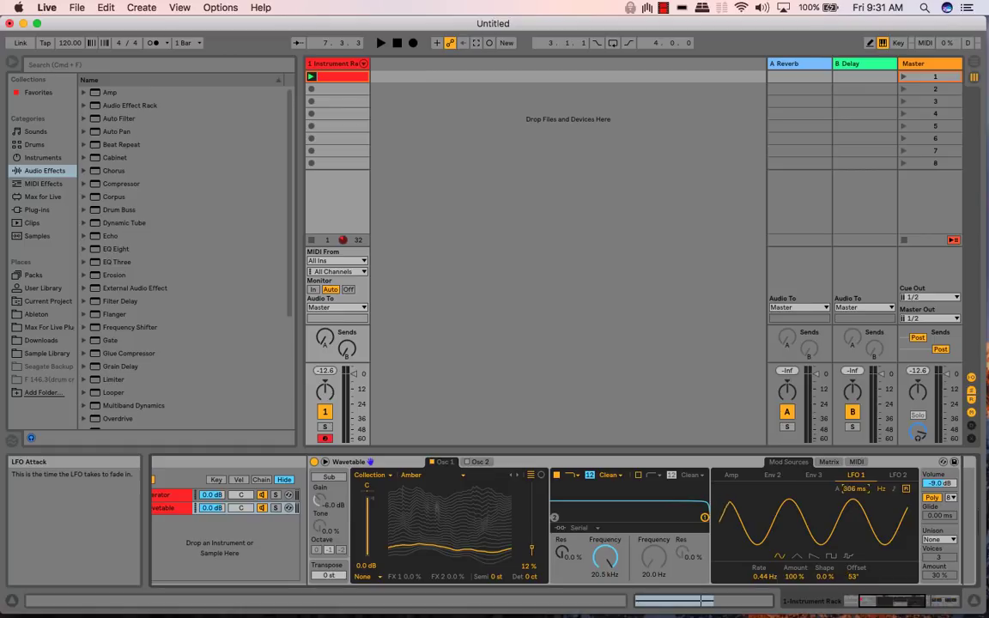
pyautogui.moveTo(854, 490); pyautogui.dragTo(854, 459)
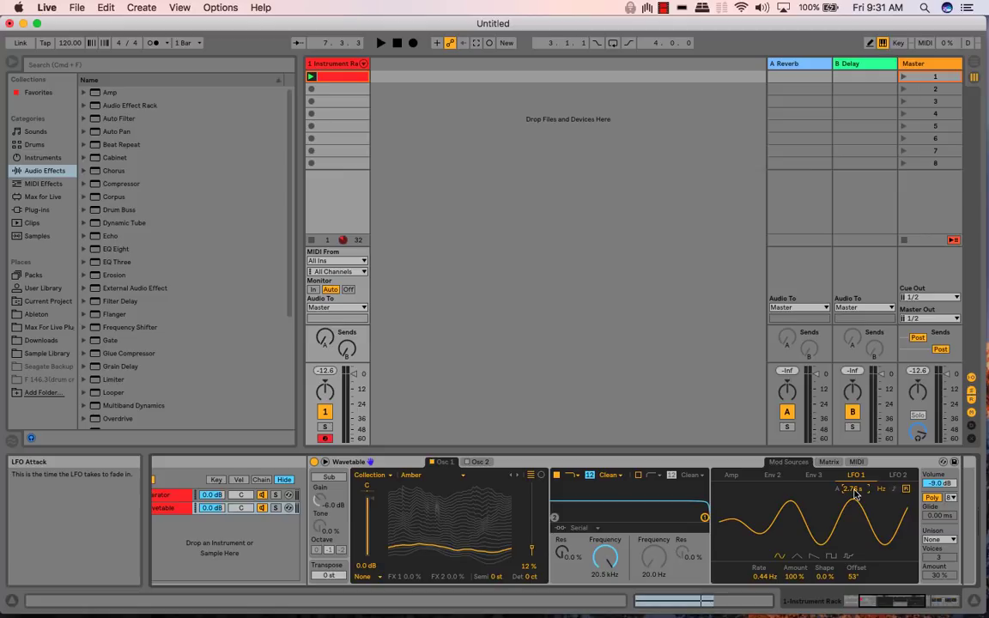
# Set LFO 2 to a 27.28 Hz rate, 100% shape and 273° offset using the random waveform, and switch it to the triangle waveform
pyautogui.click(897, 476)
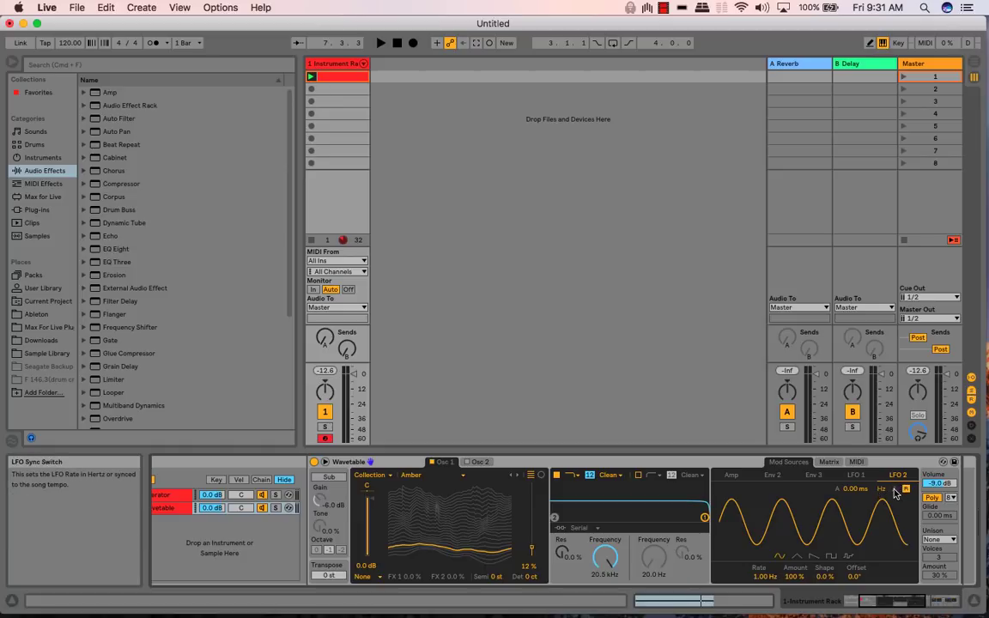
pyautogui.click(849, 557)
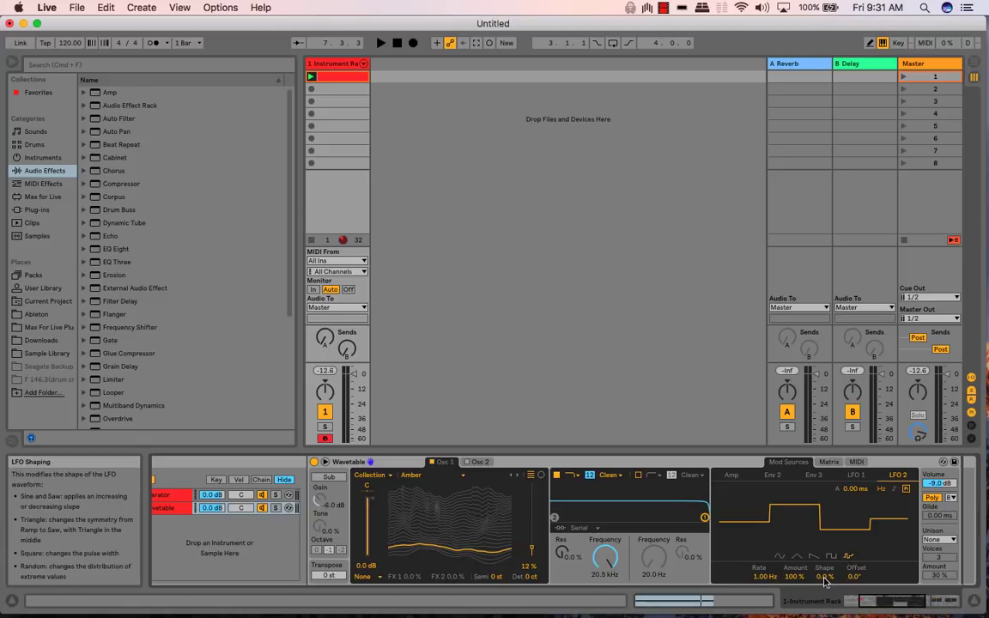
pyautogui.moveTo(824, 576); pyautogui.dragTo(824, 614)
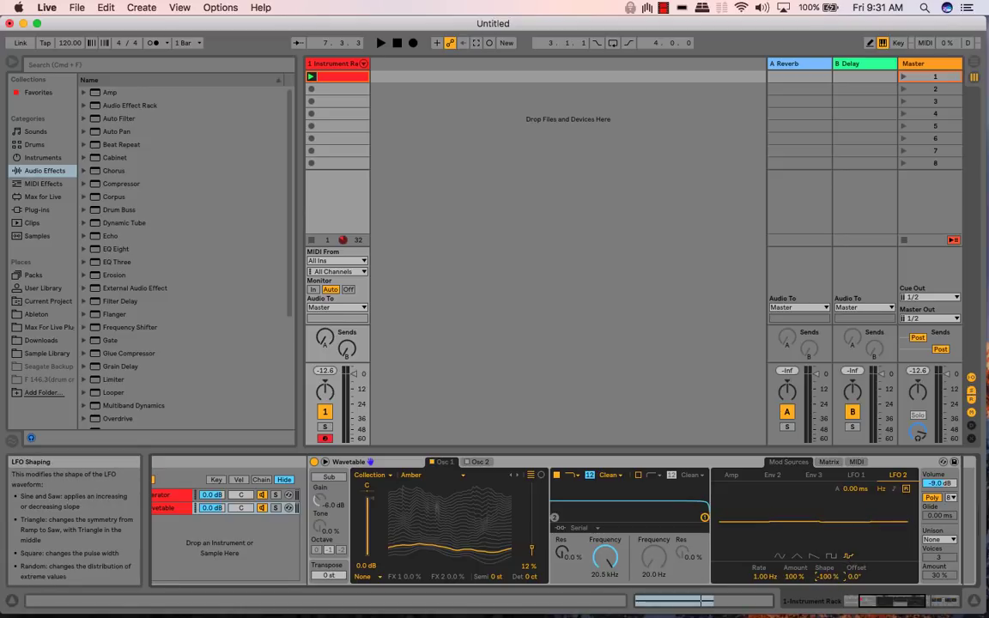
pyautogui.moveTo(824, 577); pyautogui.dragTo(770, 533)
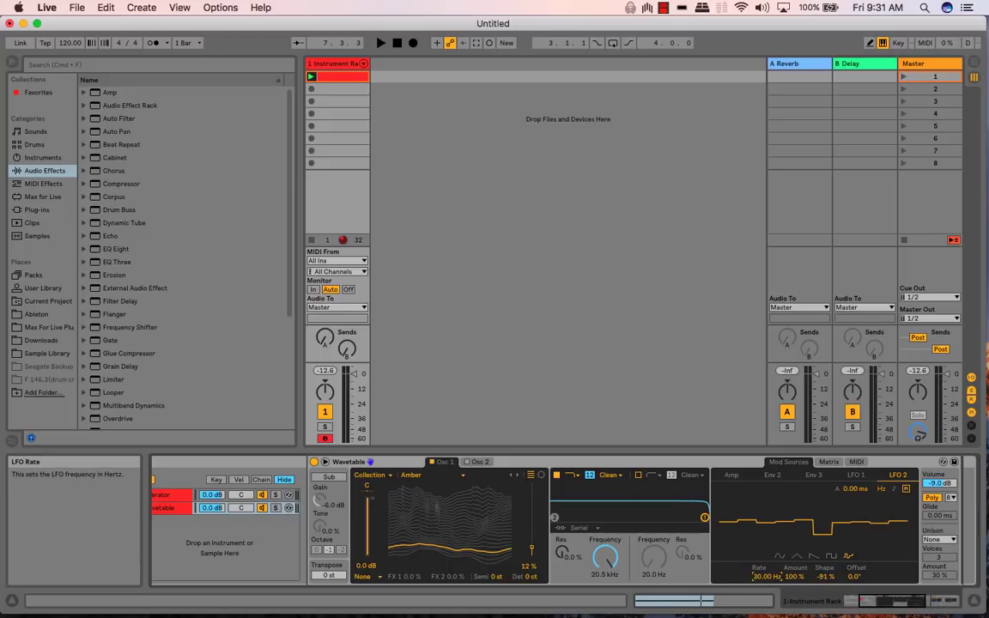
pyautogui.moveTo(824, 577); pyautogui.dragTo(824, 524)
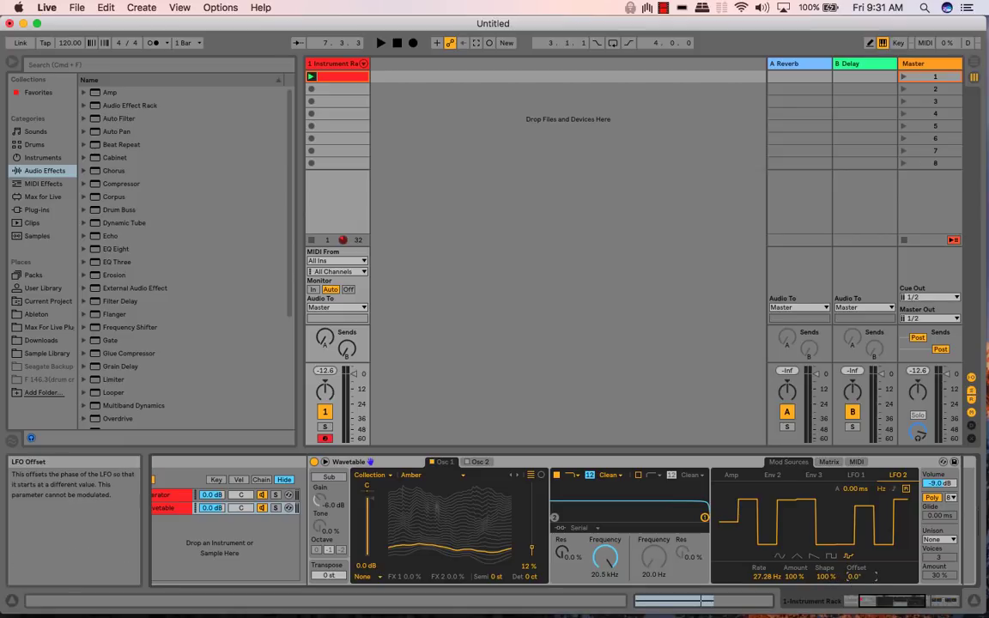
pyautogui.moveTo(855, 580); pyautogui.dragTo(855, 516)
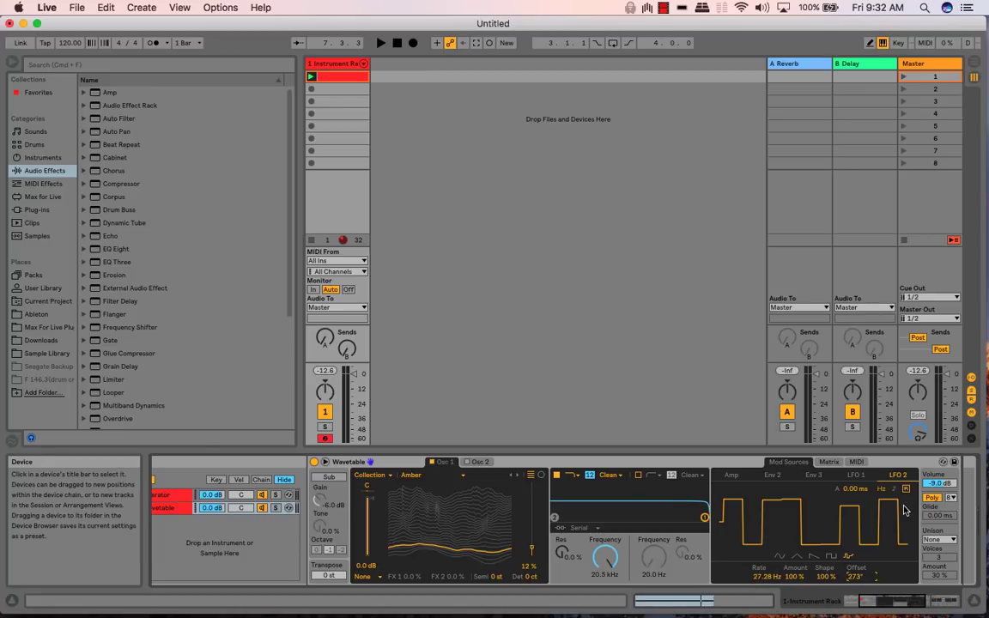
pyautogui.click(799, 557)
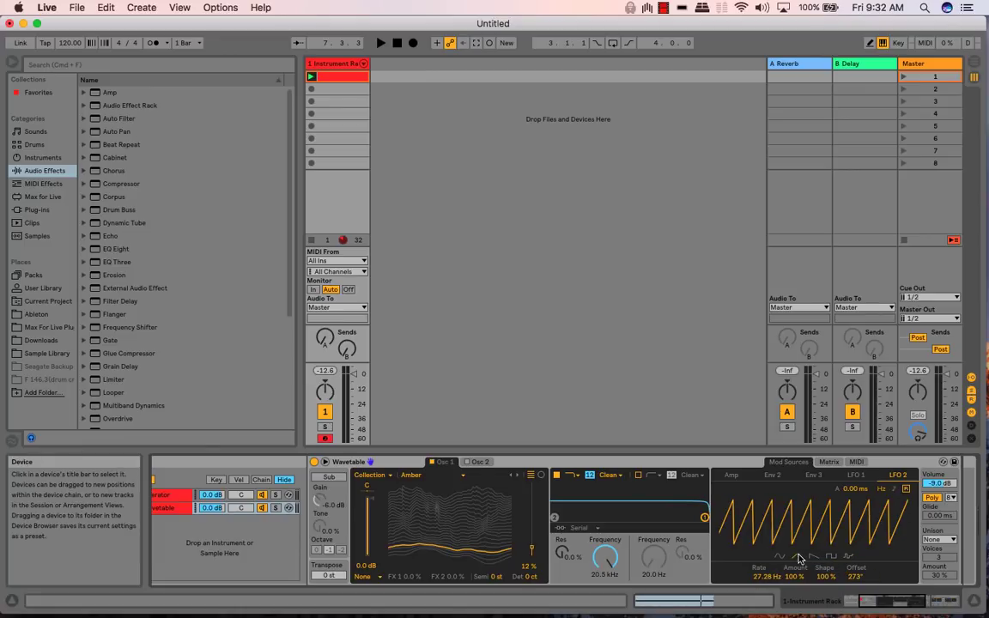
# Set LFO 2's rate to 0.03 Hz, its shape to -50% and its offset to 276°
pyautogui.moveTo(766, 577); pyautogui.dragTo(765, 601)
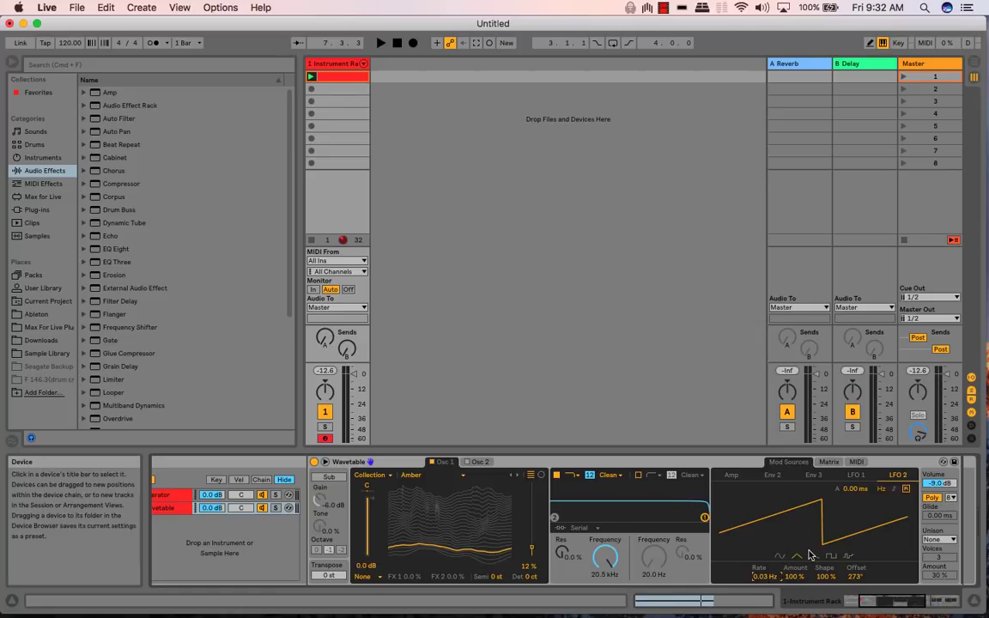
pyautogui.moveTo(826, 581); pyautogui.dragTo(825, 609)
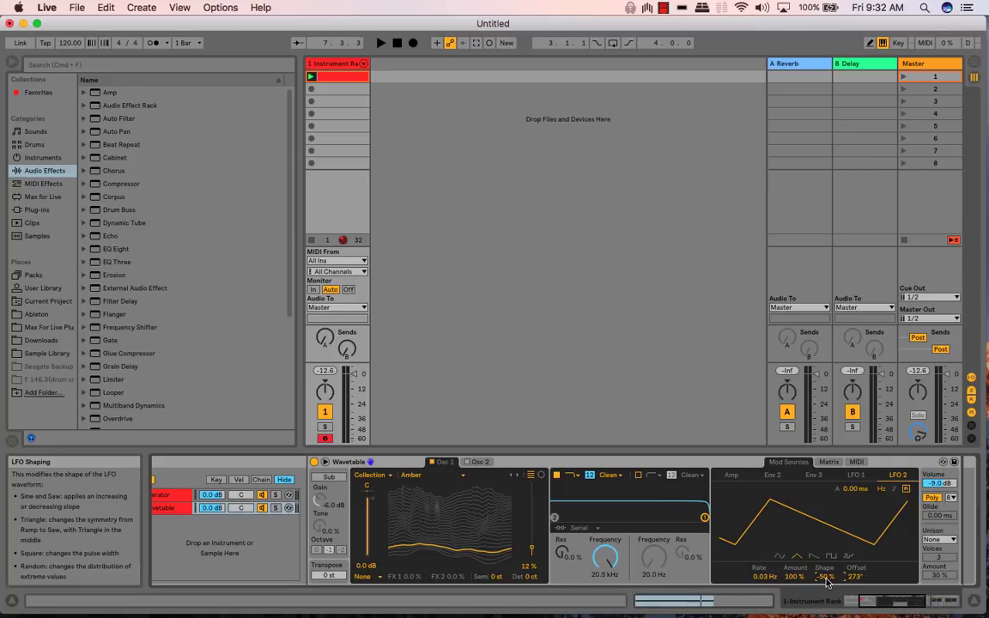
pyautogui.moveTo(858, 575); pyautogui.dragTo(859, 558)
pyautogui.moveTo(768, 576)
pyautogui.mouseDown()
pyautogui.moveTo(767, 562)
pyautogui.moveTo(767, 576)
pyautogui.mouseUp()
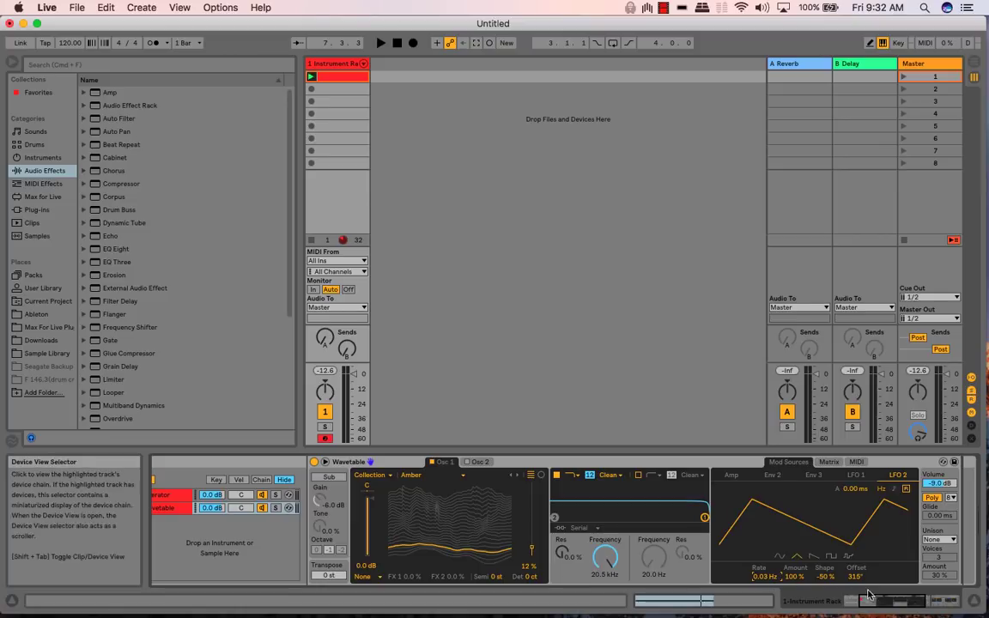
pyautogui.moveTo(856, 578); pyautogui.dragTo(857, 595)
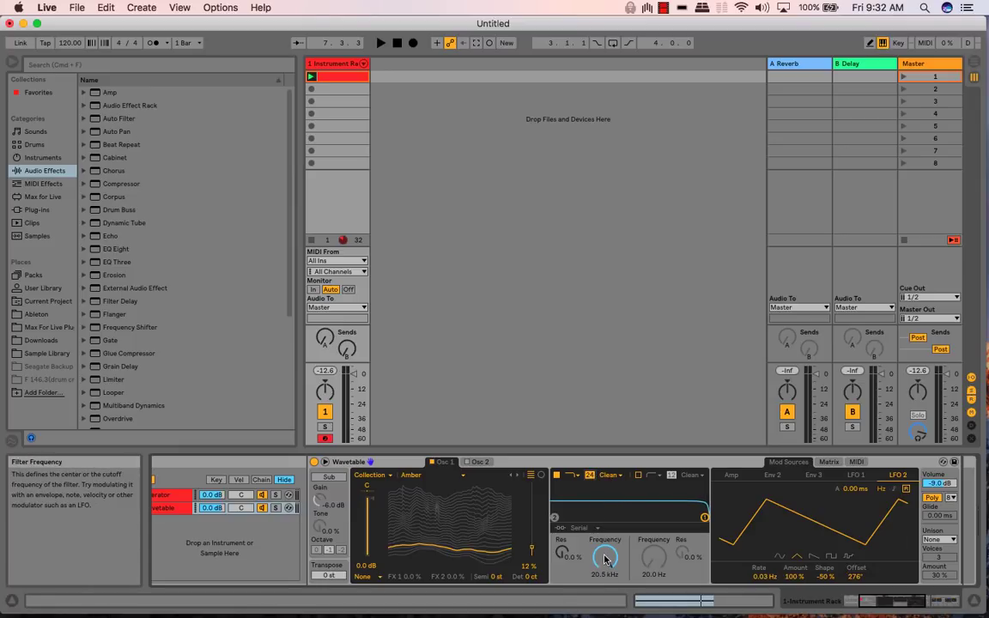
# Set Filter 1 to the morph filter type with 33% resonance and a 251 Hz cutoff frequency
pyautogui.click(570, 476)
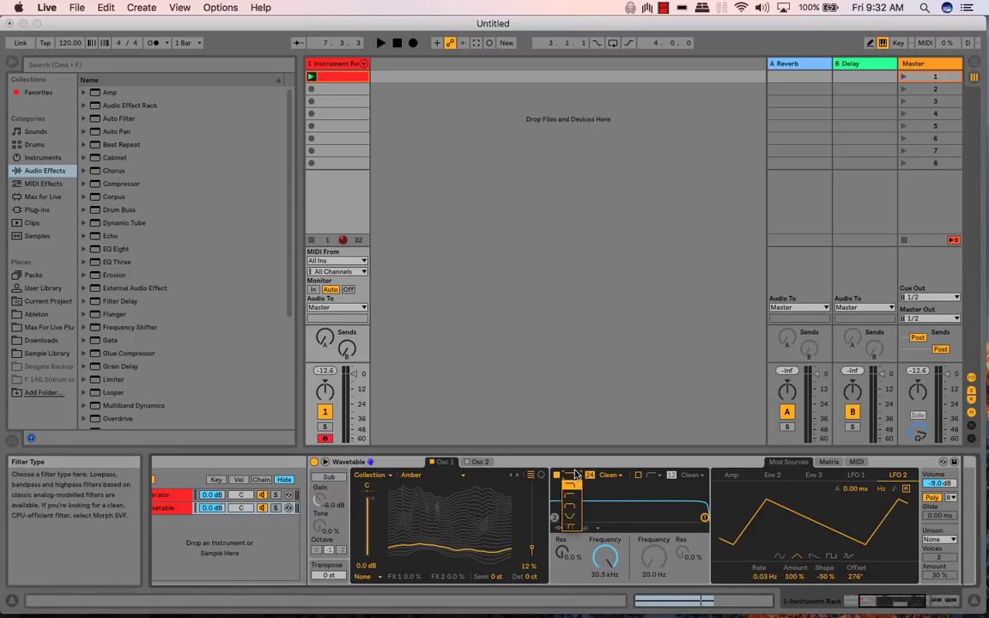
pyautogui.click(570, 525)
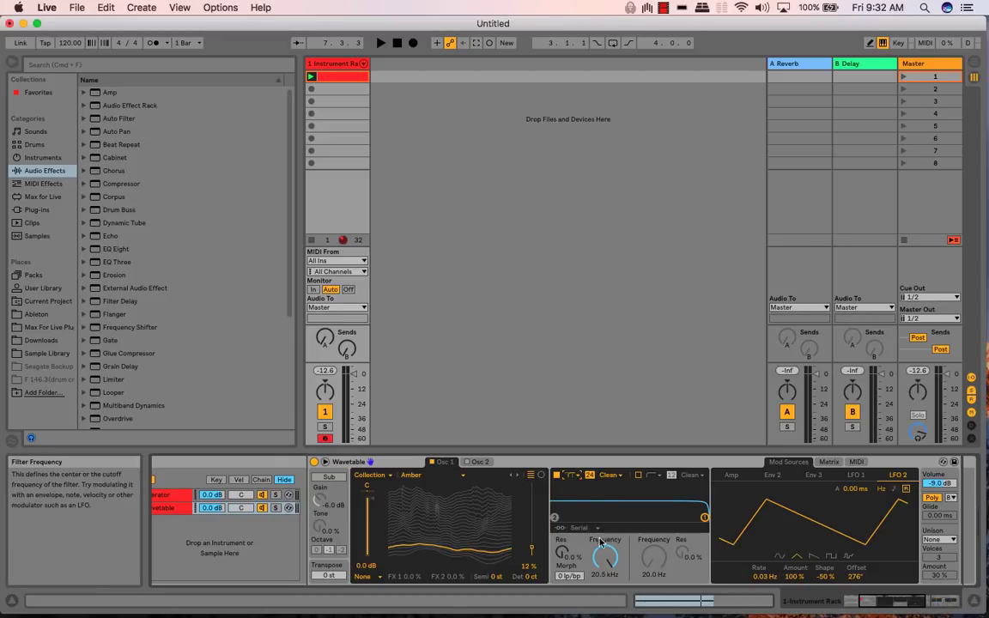
pyautogui.moveTo(562, 552); pyautogui.dragTo(562, 519)
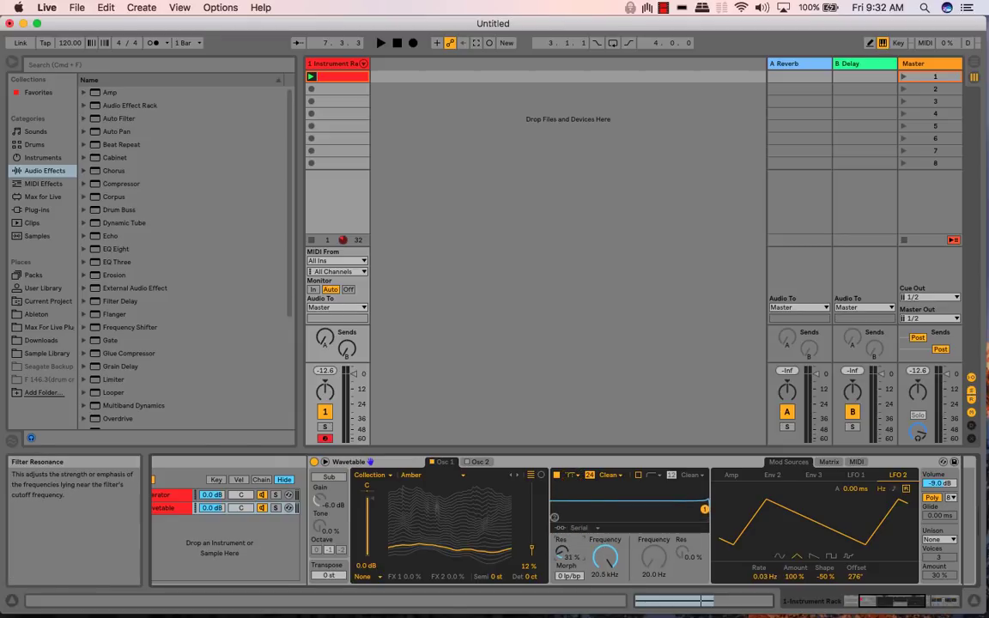
pyautogui.moveTo(606, 557); pyautogui.dragTo(605, 600)
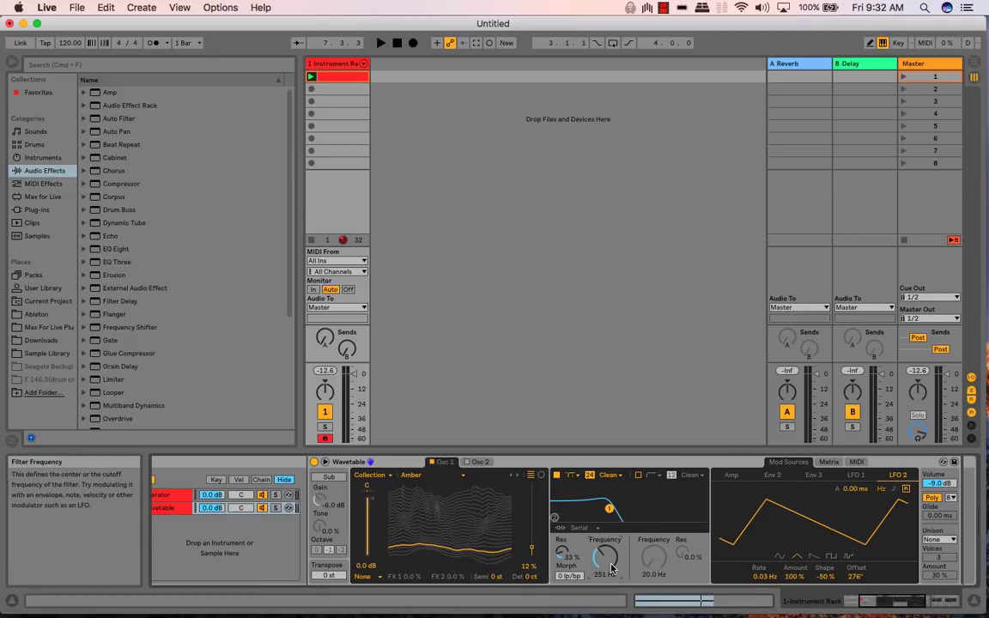
# Modulate Filter 1's frequency with Env 2 at 25, Env 3 at 52, LFO 1 at 22 and LFO 2 at -28
pyautogui.click(828, 462)
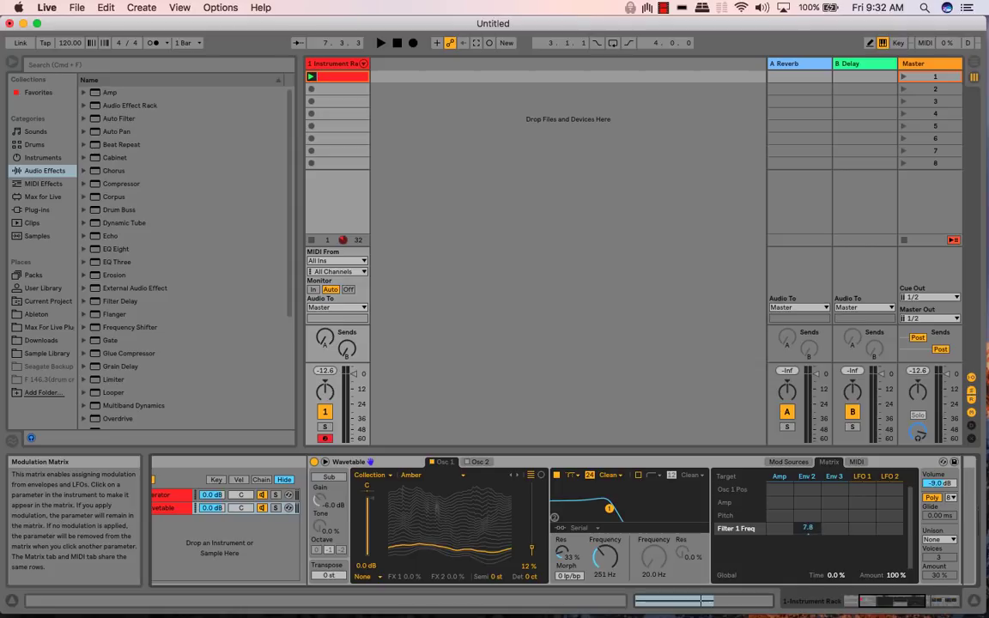
pyautogui.moveTo(807, 527); pyautogui.dragTo(807, 522)
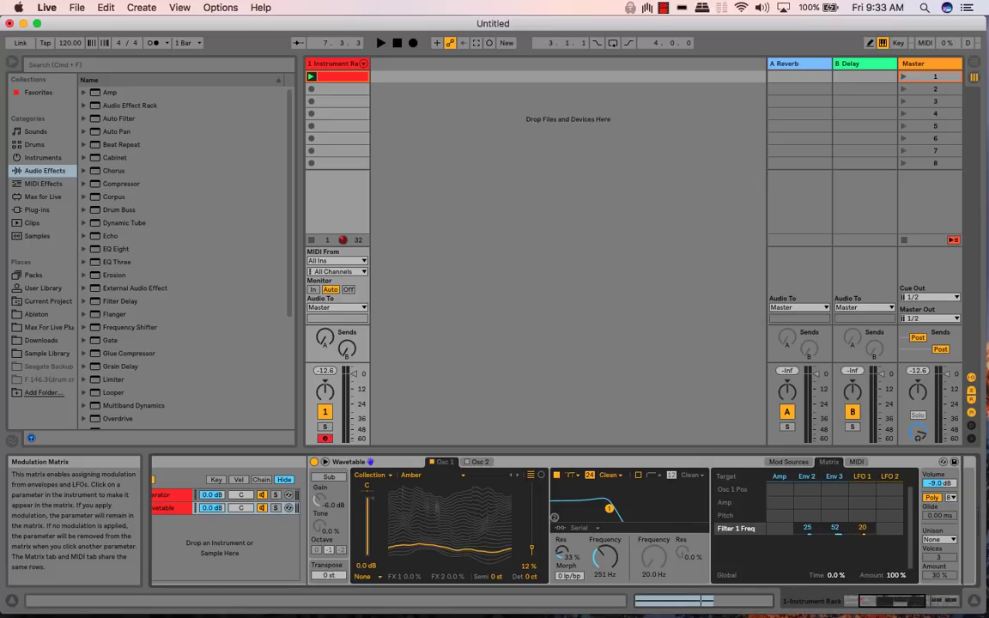
pyautogui.moveTo(863, 528); pyautogui.dragTo(888, 526)
# Set Osc 1's wave position to 28% and modulate it with Amp 62, Env 2 -19, Env 3 25, LFO 1 -25 and LFO 2 23
pyautogui.moveTo(528, 563); pyautogui.dragTo(531, 536)
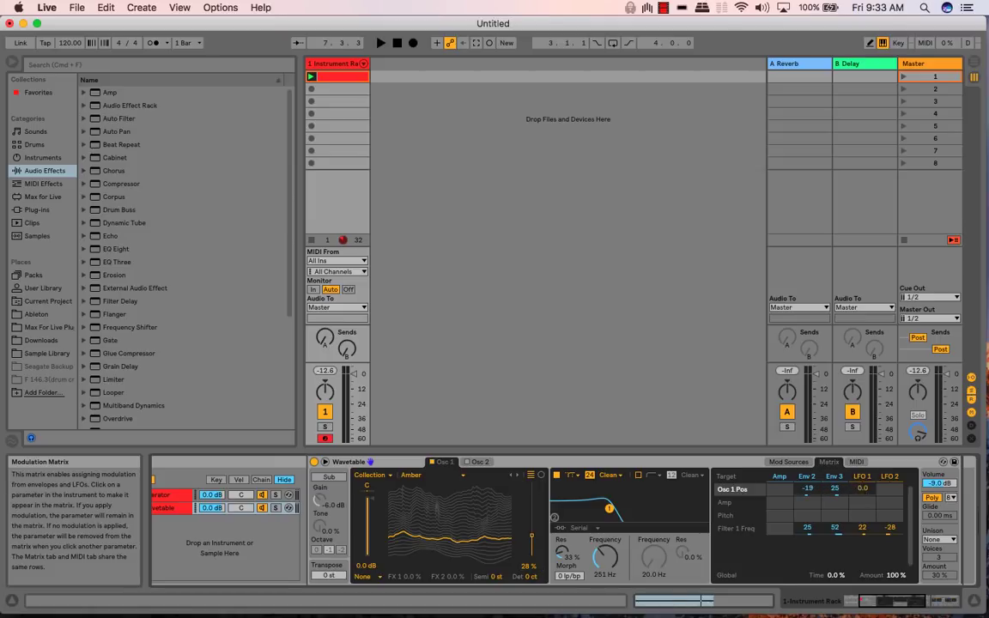
pyautogui.moveTo(863, 490); pyautogui.dragTo(890, 491)
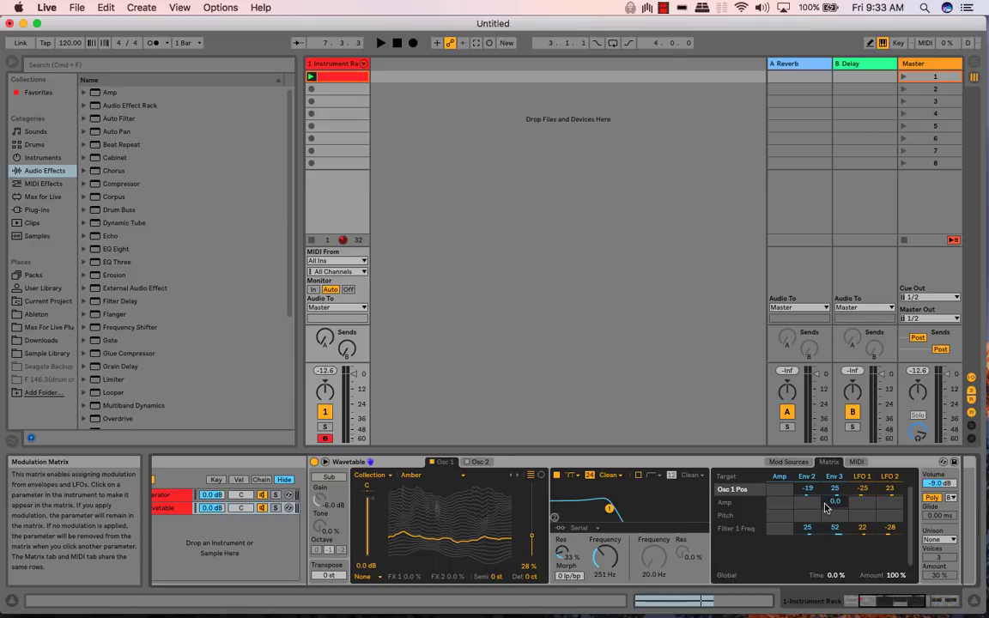
pyautogui.click(779, 488)
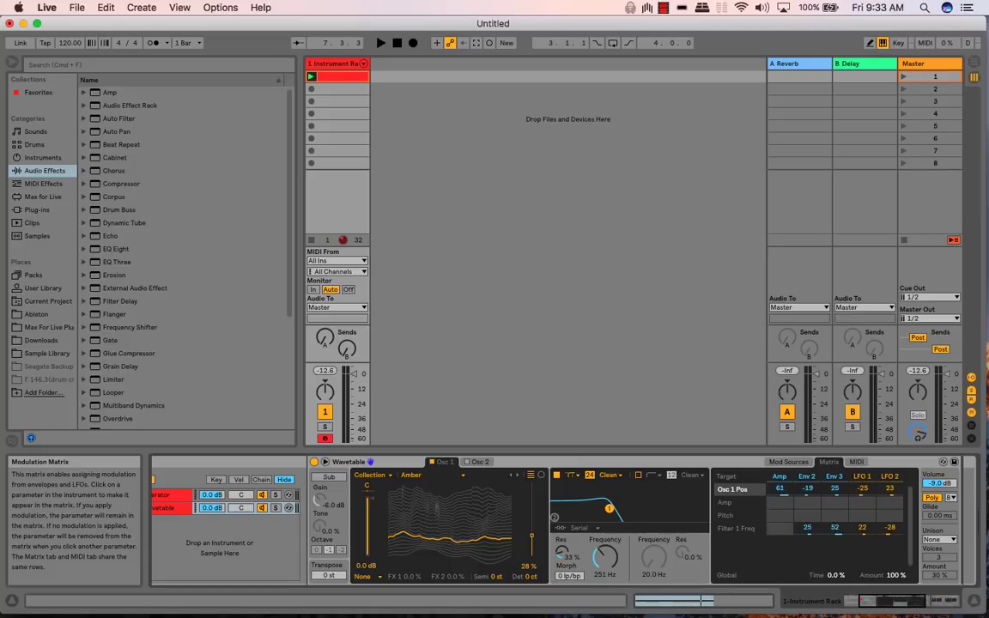
pyautogui.click(781, 515)
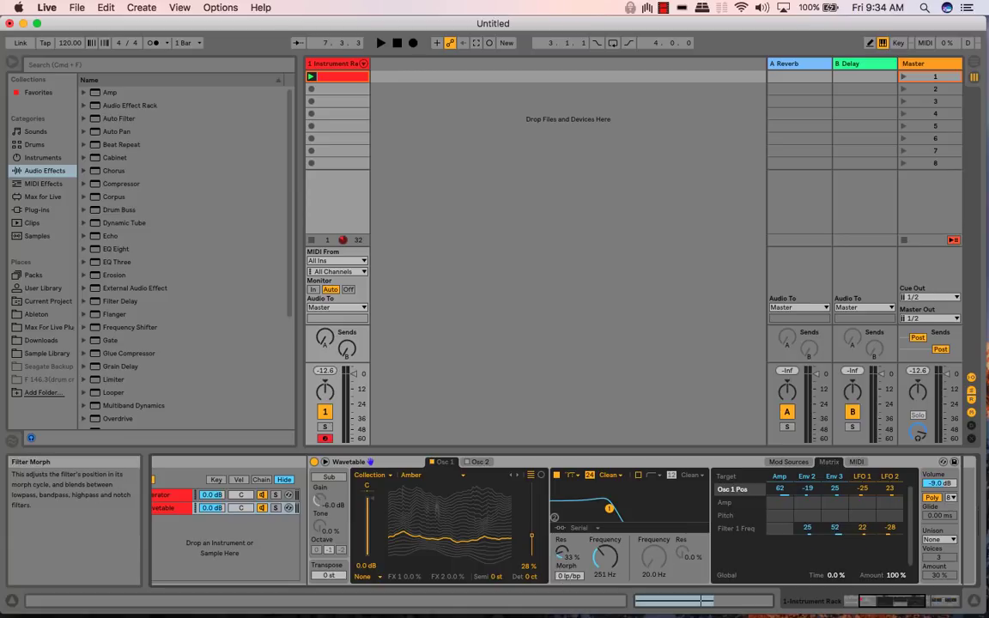
# Modulate Filter 1's morph with LFO 1 at 33 and Amp at 22
pyautogui.click(569, 574)
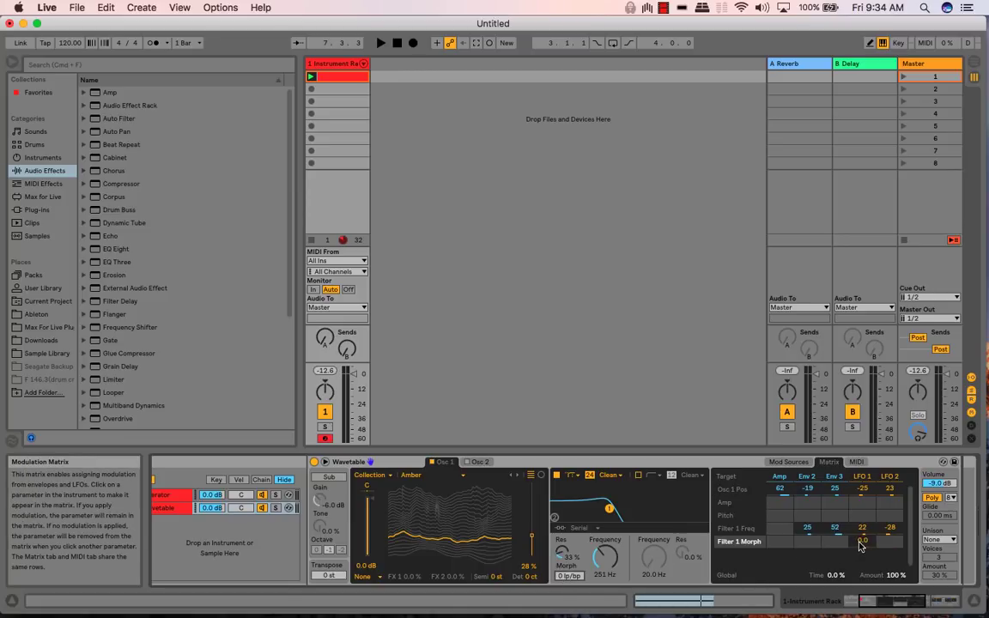
pyautogui.moveTo(868, 546); pyautogui.dragTo(868, 542)
pyautogui.click(781, 542)
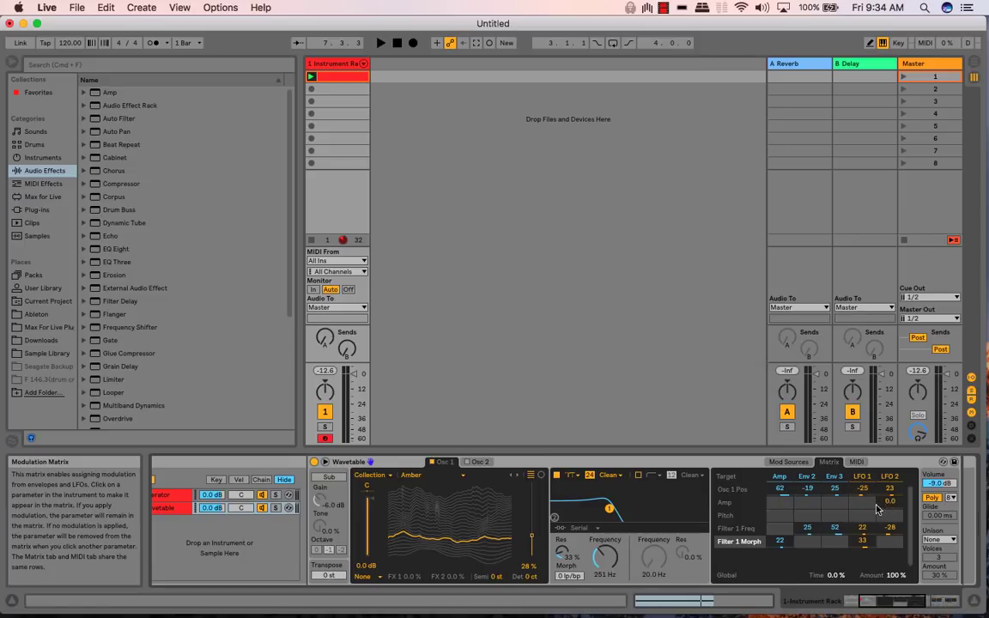
# Reduce the Amp envelope's modulation of Osc 1's wave position to 41
pyautogui.click(779, 491)
pyautogui.moveTo(780, 491); pyautogui.dragTo(780, 499)
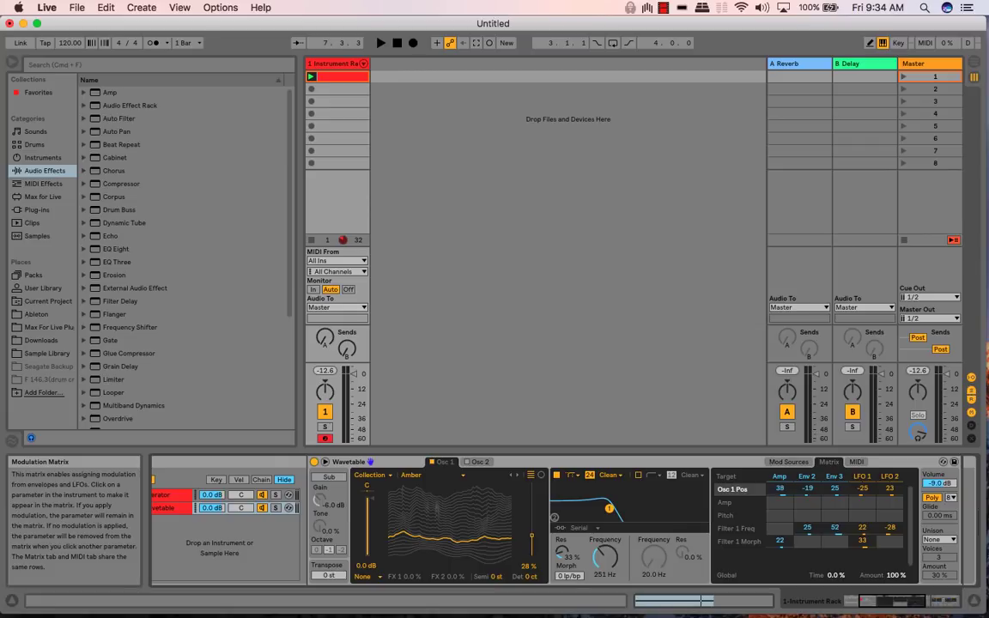
pyautogui.moveTo(780, 491); pyautogui.dragTo(782, 494)
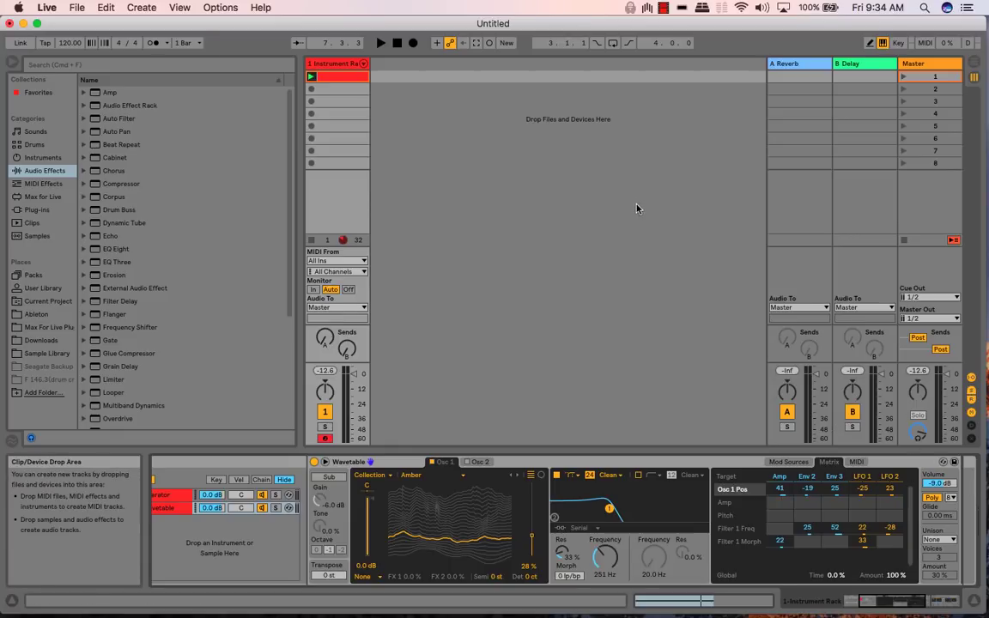
# During playback, set LFO 1 to -19 on Osc 1 position, 22 on filter morph and 4.7 on filter frequency, and LFO 2 to -17 there
pyautogui.press('space')
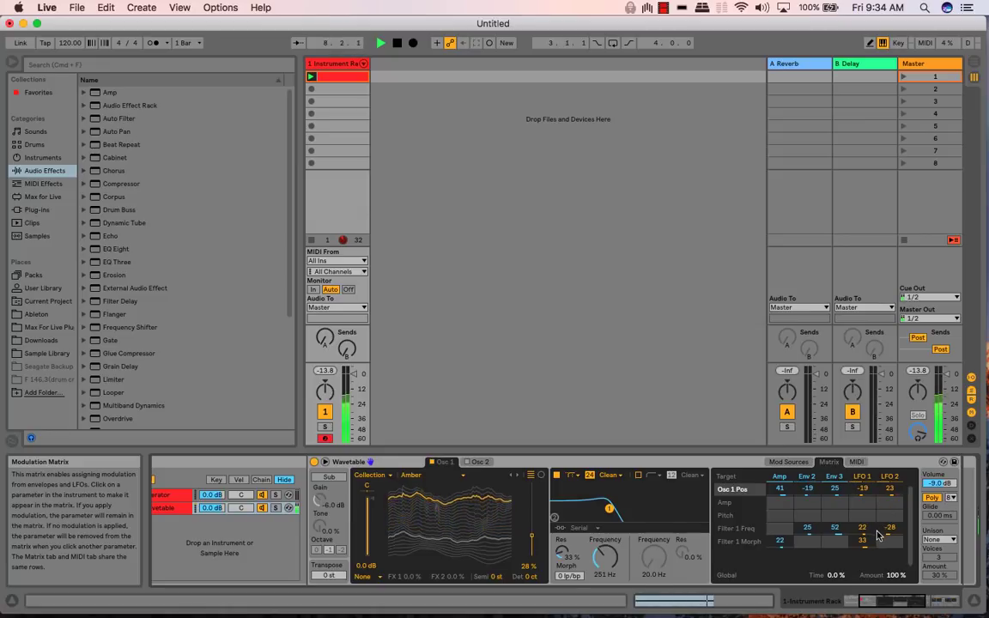
pyautogui.moveTo(866, 547); pyautogui.dragTo(866, 558)
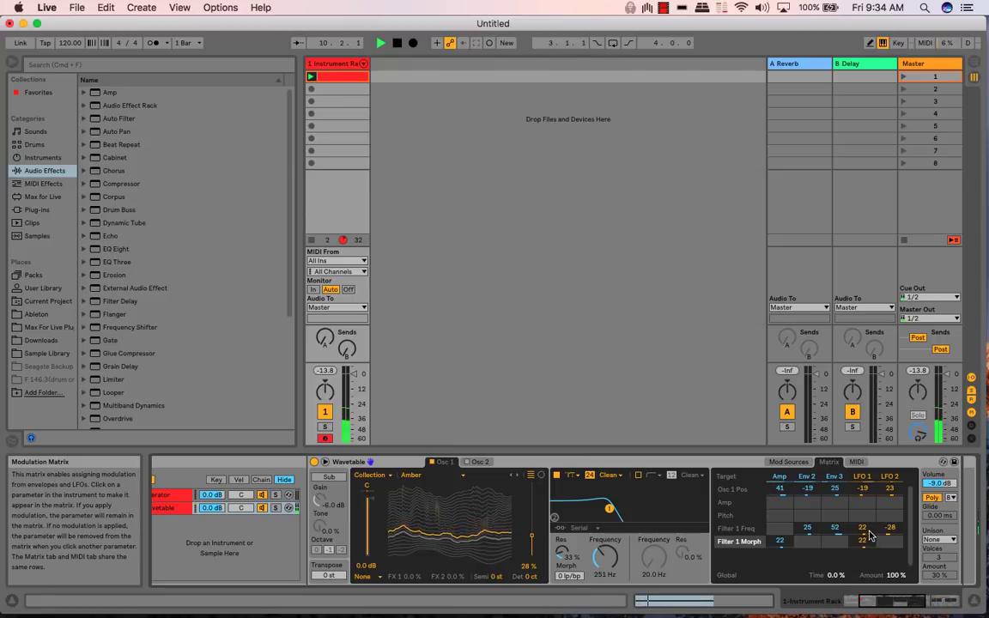
pyautogui.moveTo(890, 529); pyautogui.dragTo(865, 545)
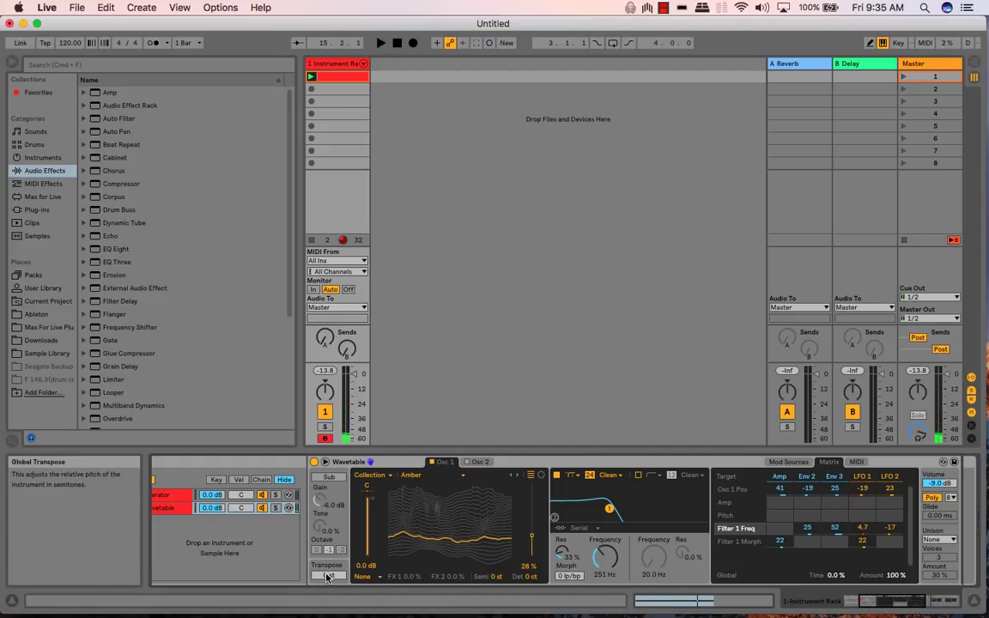
# Transpose the Wavetable instrument to -24 st and play the clip
pyautogui.moveTo(326, 578); pyautogui.dragTo(326, 593)
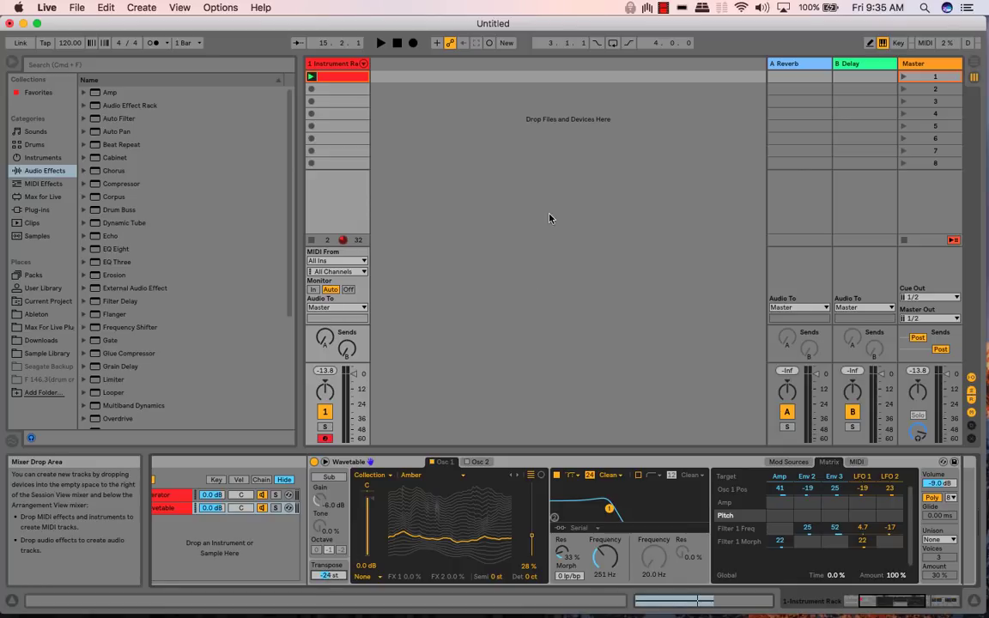
pyautogui.press('space')
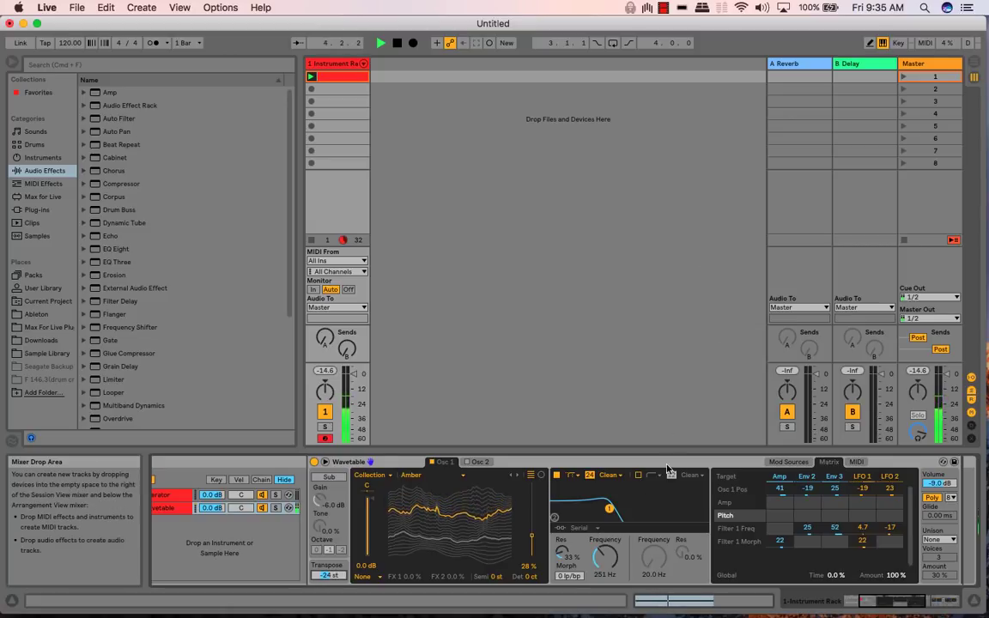
# Switch Filter 1's circuit to OSR and set its frequency to 486 Hz and its resonance to 35%
pyautogui.moveTo(606, 557); pyautogui.dragTo(606, 546)
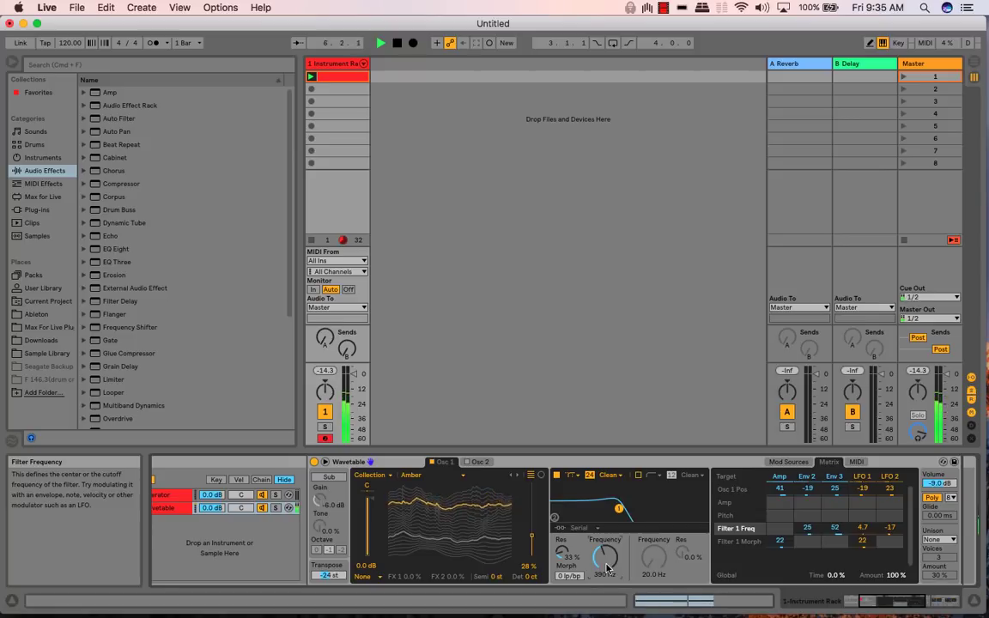
pyautogui.click(610, 475)
pyautogui.click(608, 498)
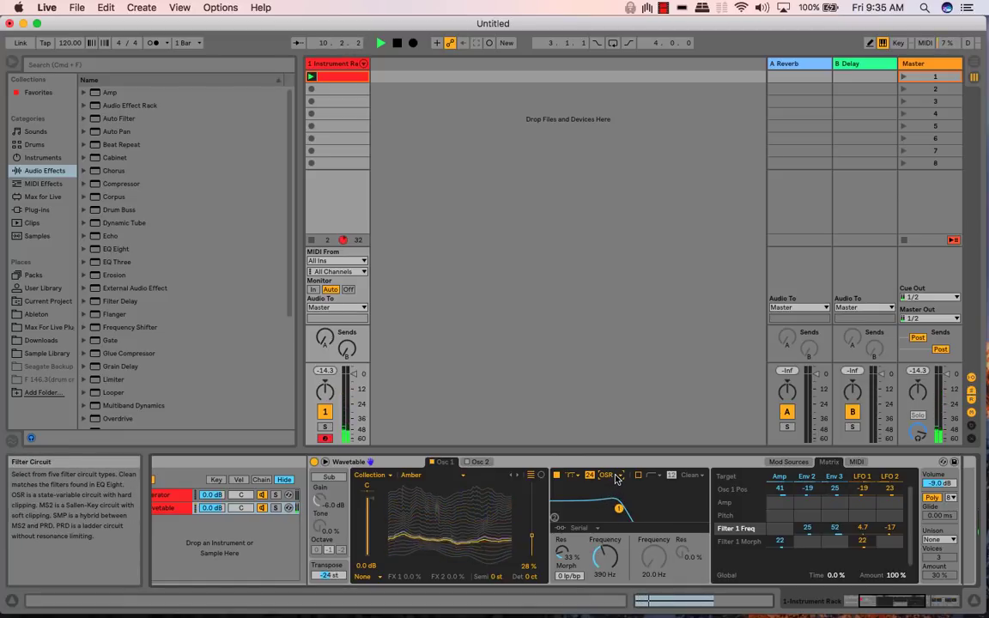
pyautogui.click(608, 475)
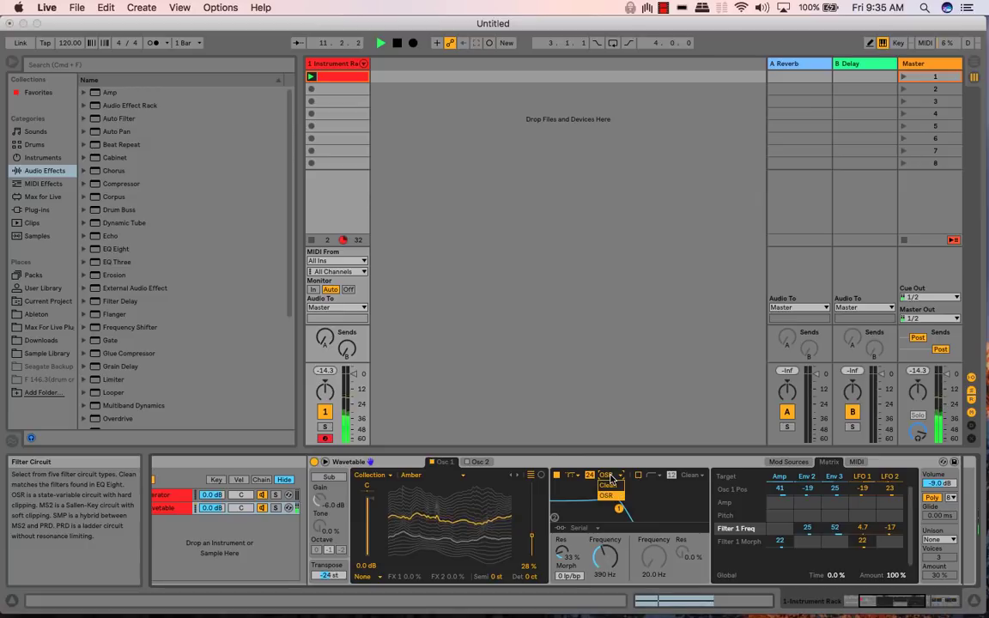
pyautogui.click(608, 496)
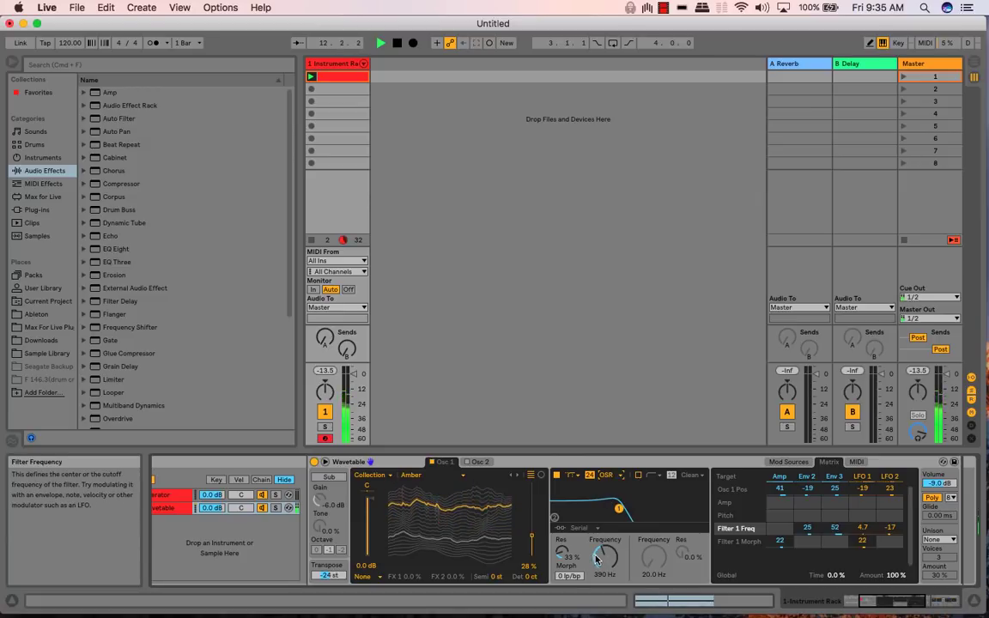
pyautogui.click(604, 558)
pyautogui.moveTo(604, 558); pyautogui.dragTo(604, 538)
pyautogui.click(568, 558)
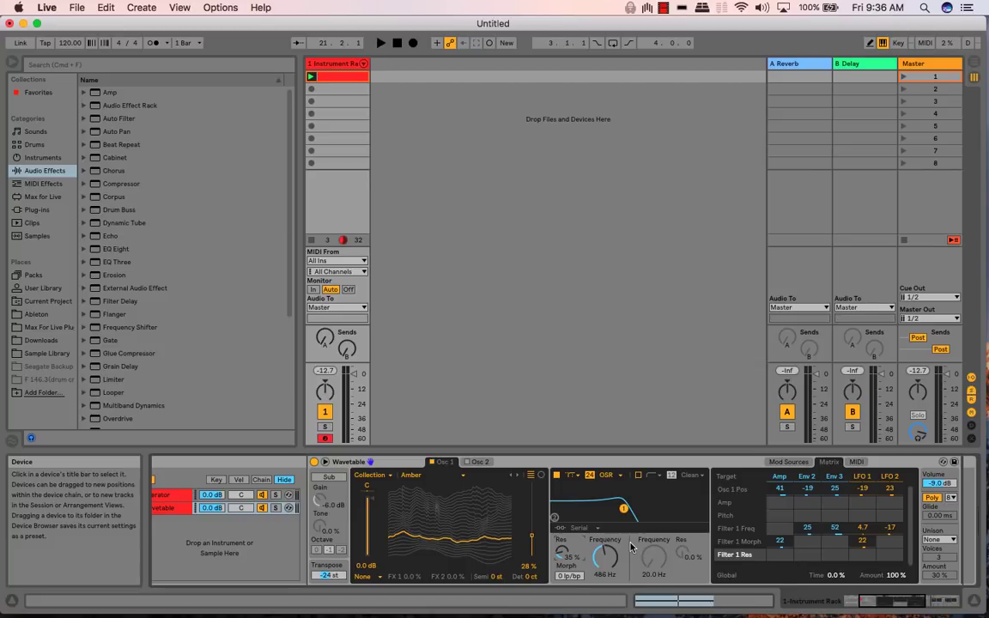
# Turn on Osc 2 with the Squash wavetable from the Collection category and select its wave position as a modulation target
pyautogui.click(464, 477)
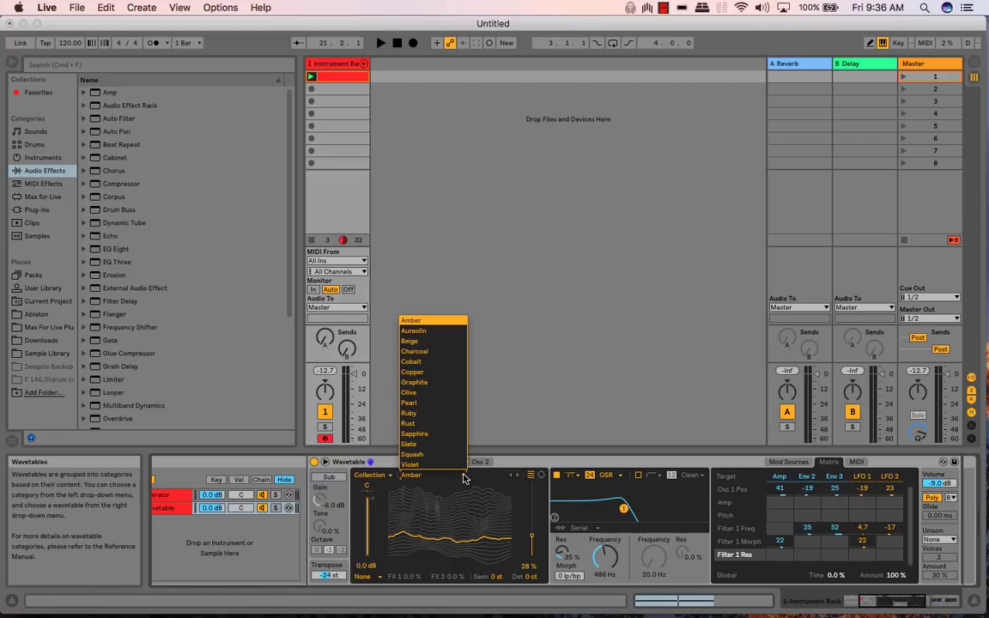
pyautogui.click(525, 415)
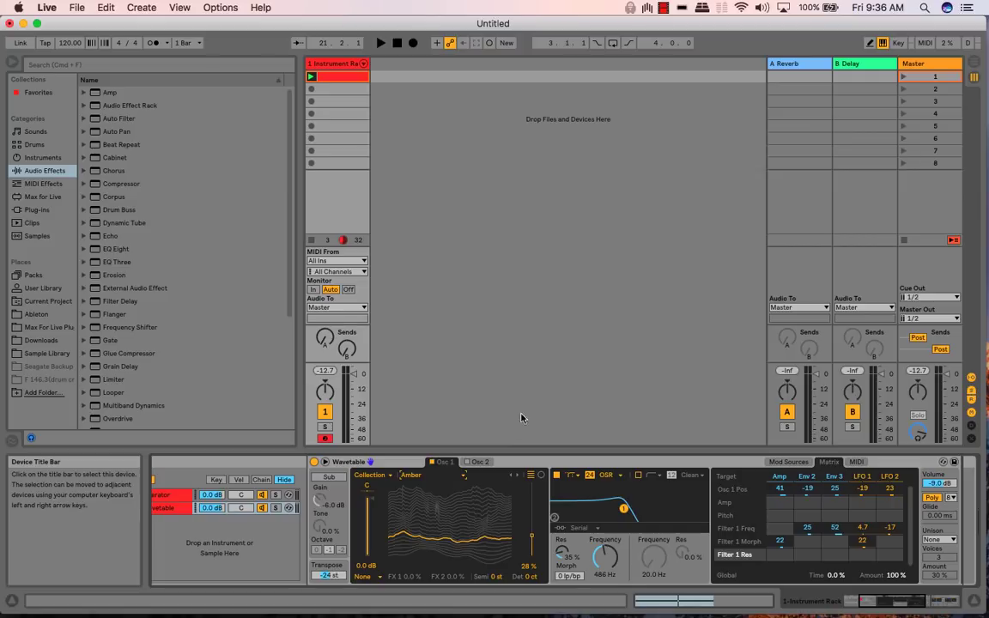
pyautogui.click(474, 462)
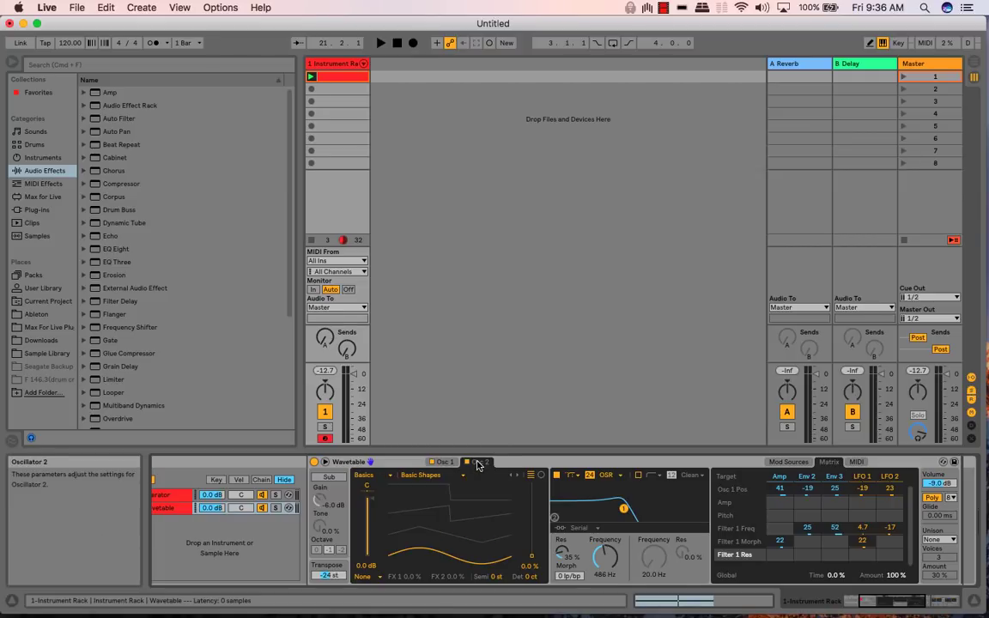
pyautogui.click(386, 476)
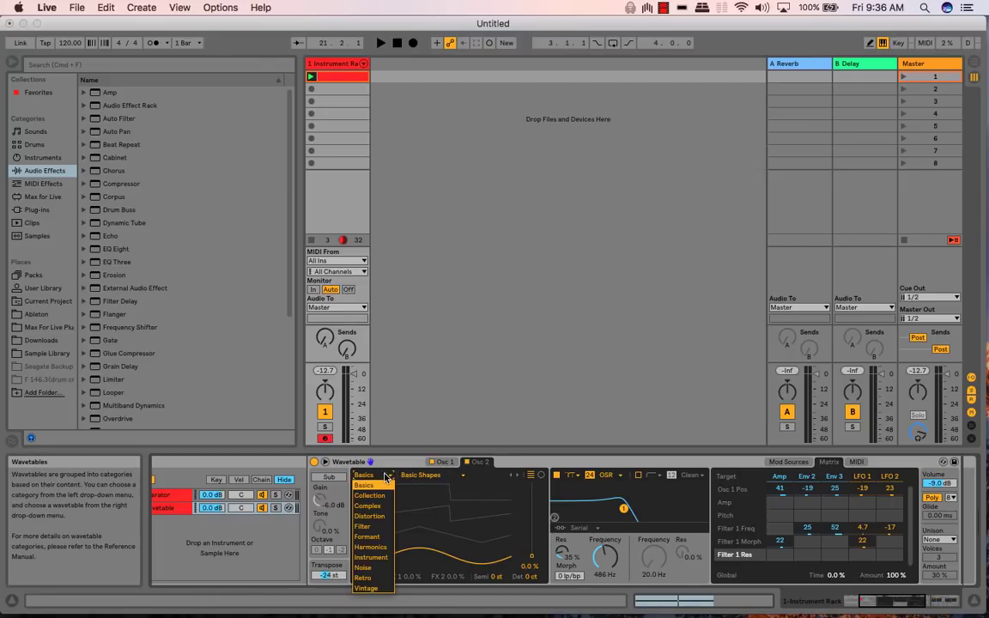
pyautogui.click(383, 496)
pyautogui.click(431, 475)
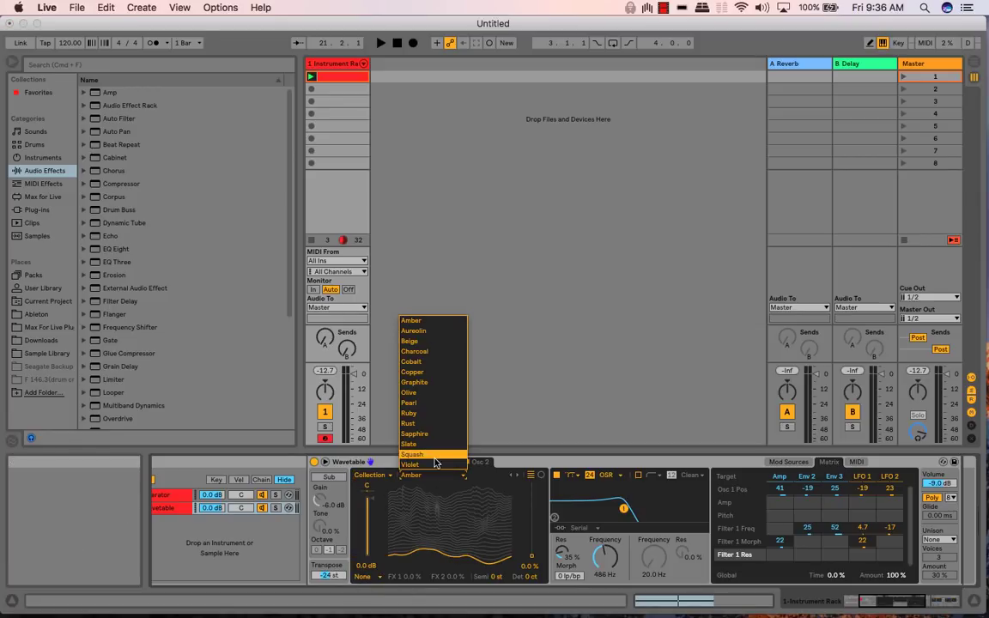
pyautogui.click(435, 456)
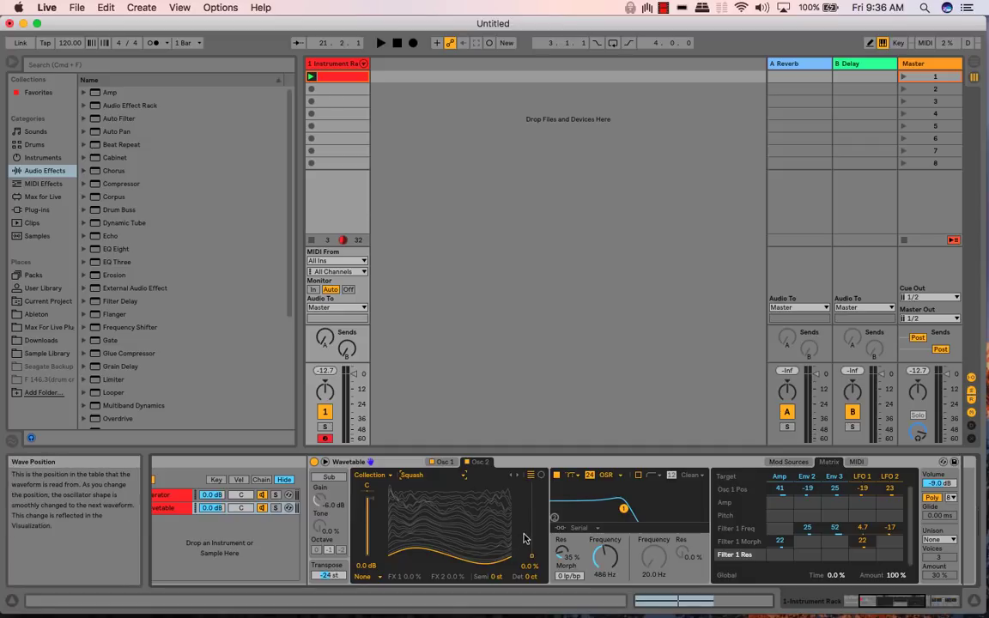
pyautogui.click(532, 559)
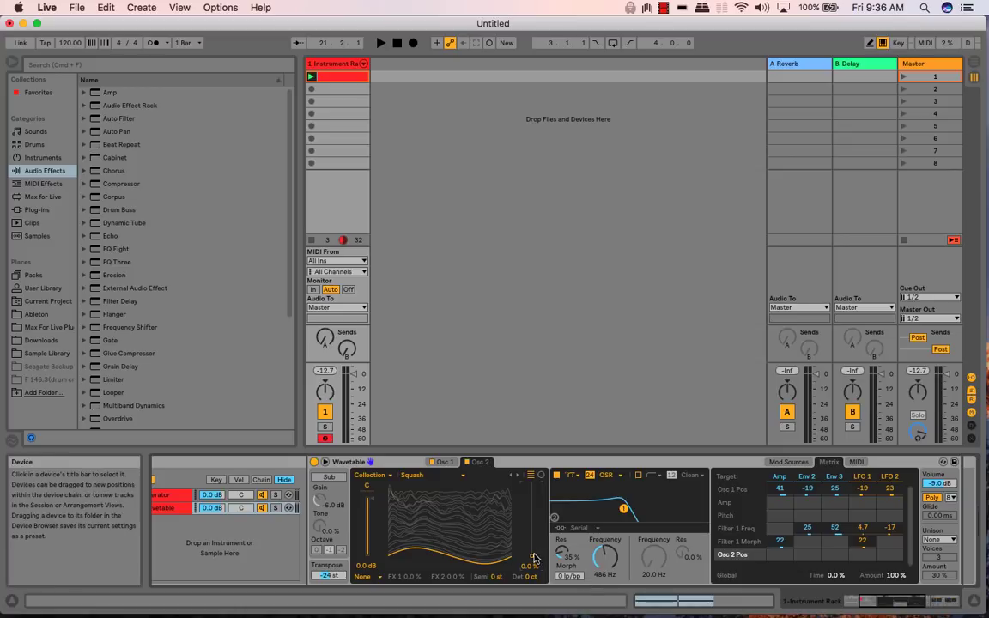
# Set Osc 2 position to 97% and its modulation to Amp -30, Env 2 7.8, Env 3 -12, LFO 1 6.2, LFO 2 -16, and start playback
pyautogui.moveTo(533, 557); pyautogui.dragTo(533, 486)
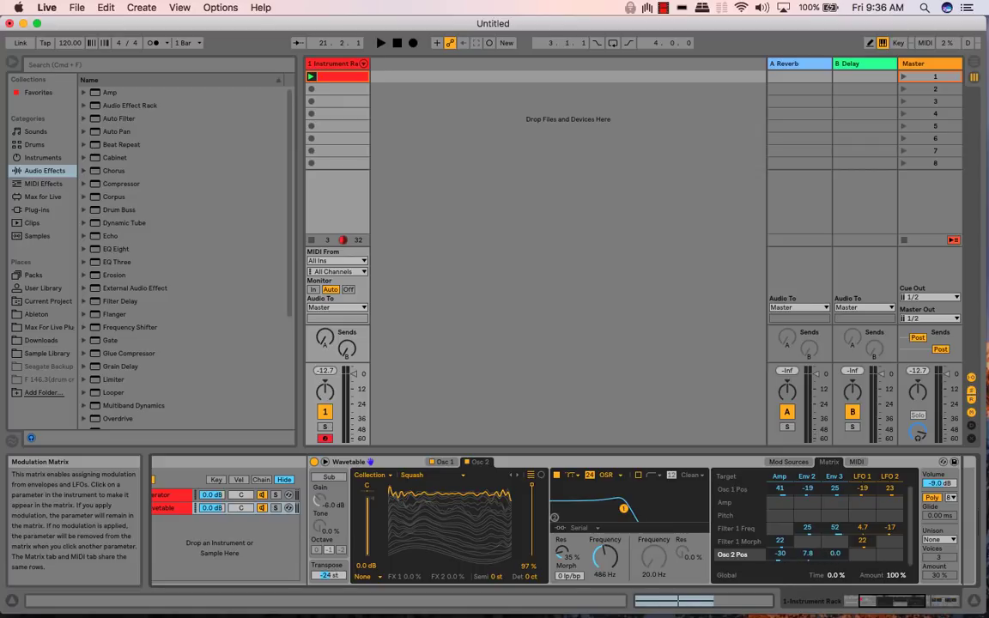
pyautogui.moveTo(834, 555); pyautogui.dragTo(834, 557)
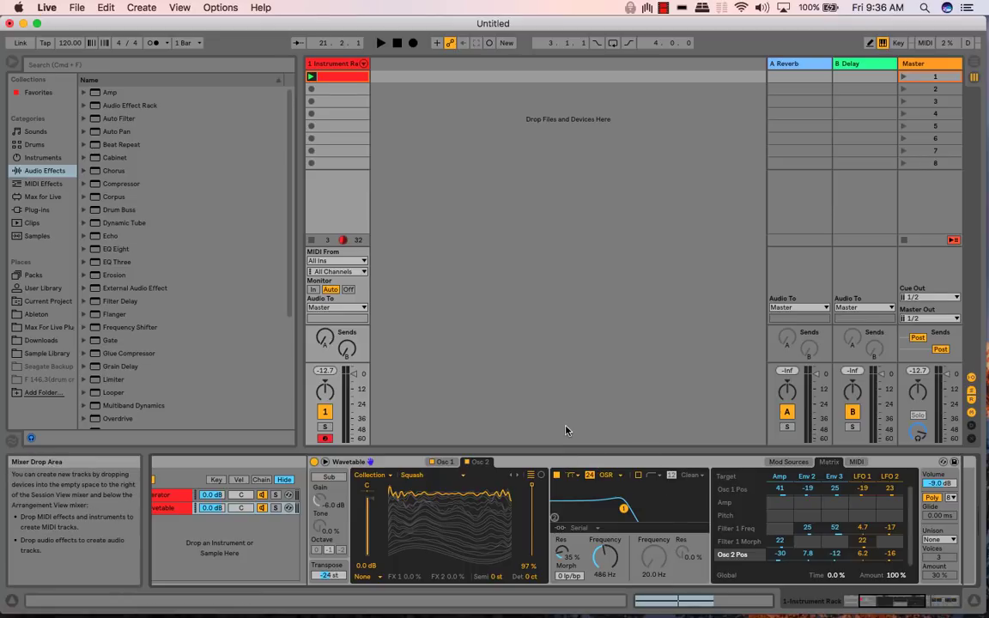
pyautogui.press('space')
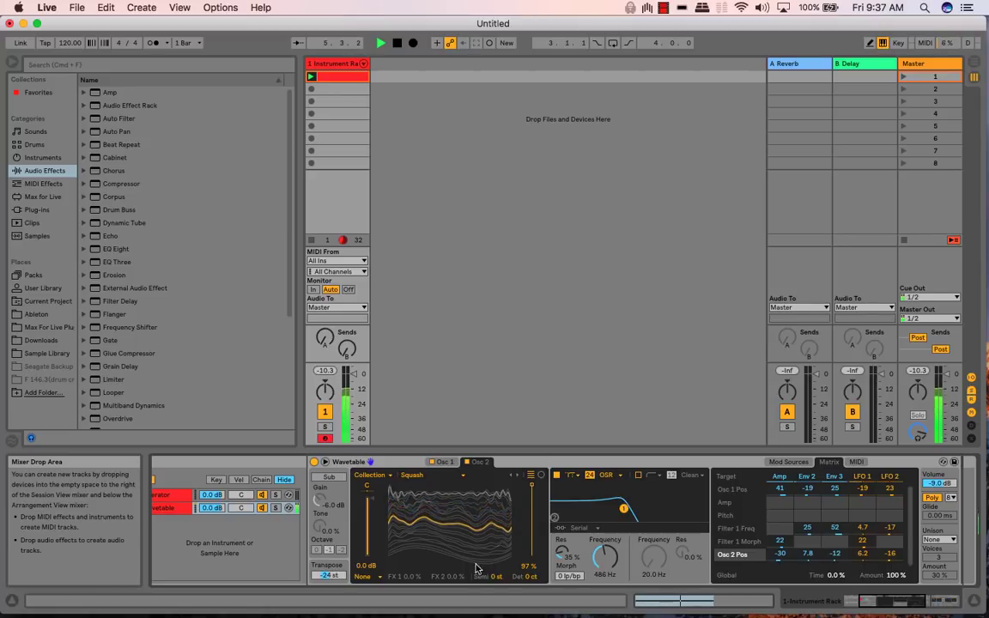
# Transpose Osc 2 to -12 st and switch its wavetable to Pearl
pyautogui.moveTo(496, 577); pyautogui.dragTo(495, 543)
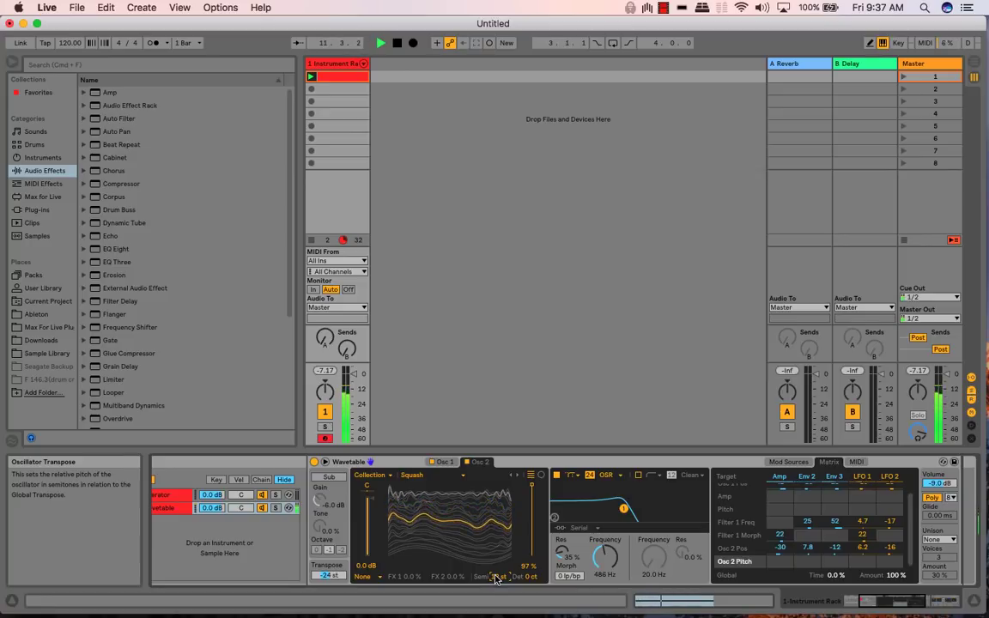
pyautogui.click(431, 475)
pyautogui.click(436, 403)
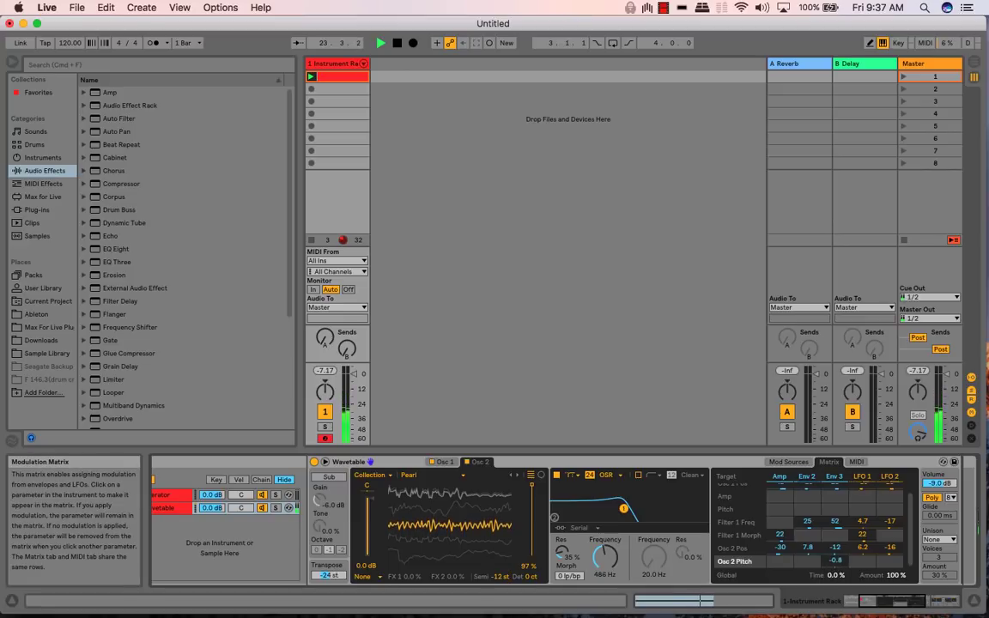
# Modulate Osc 2 pitch by Env 2 at -12.8, Env 3 at -9.8, LFO 1 at 1.9 and LFO 2 at -3.4
pyautogui.moveTo(834, 563); pyautogui.dragTo(808, 564)
pyautogui.click(808, 563)
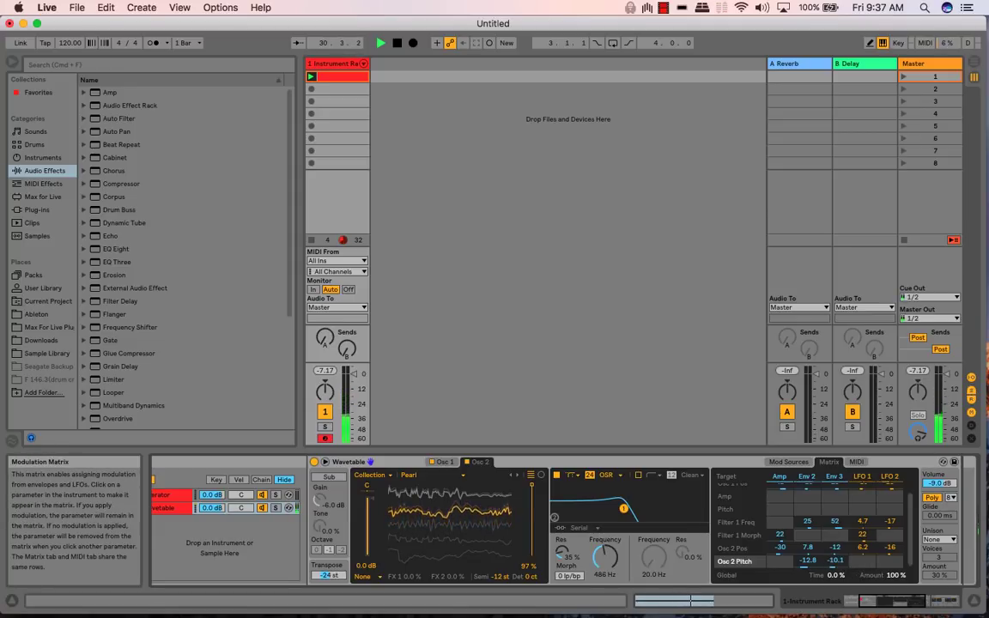
pyautogui.moveTo(838, 561); pyautogui.dragTo(837, 559)
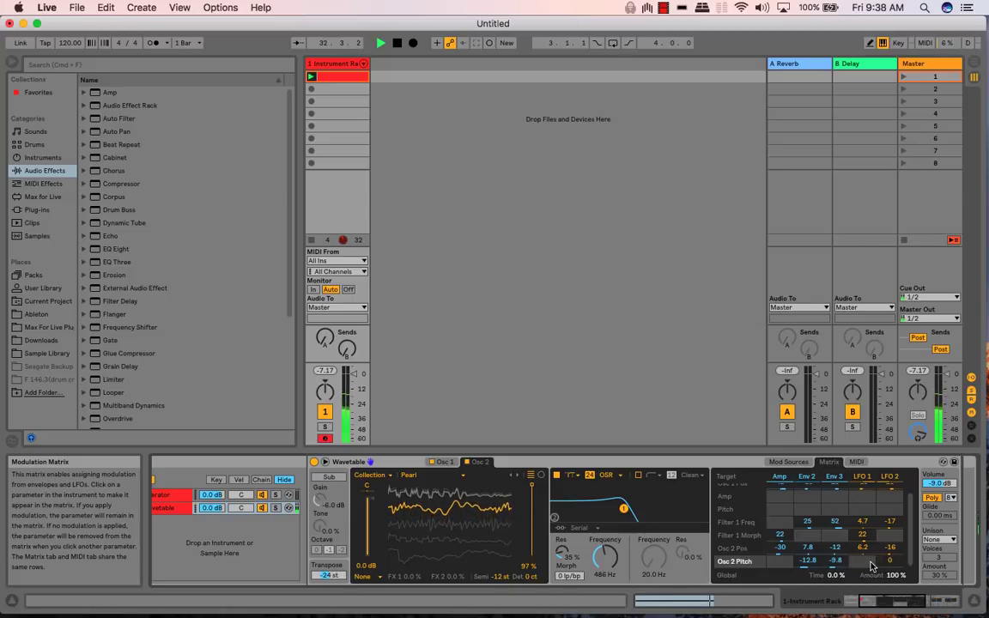
pyautogui.moveTo(869, 563); pyautogui.dragTo(885, 568)
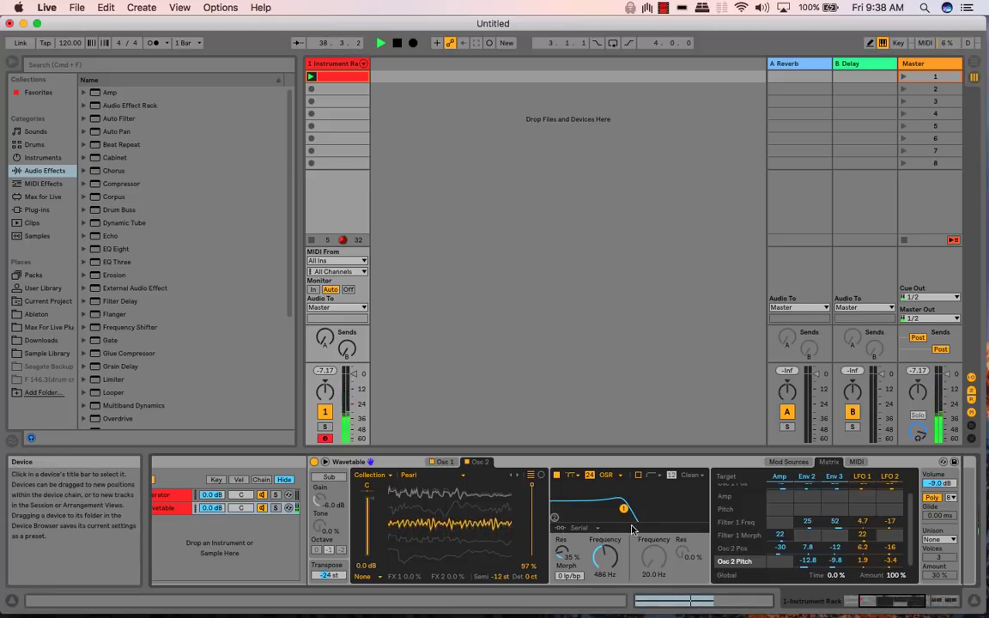
# Give Osc 1 the Classic effect with pulse width at 12%, modulated by Env 2 at 67
pyautogui.click(443, 462)
pyautogui.click(409, 580)
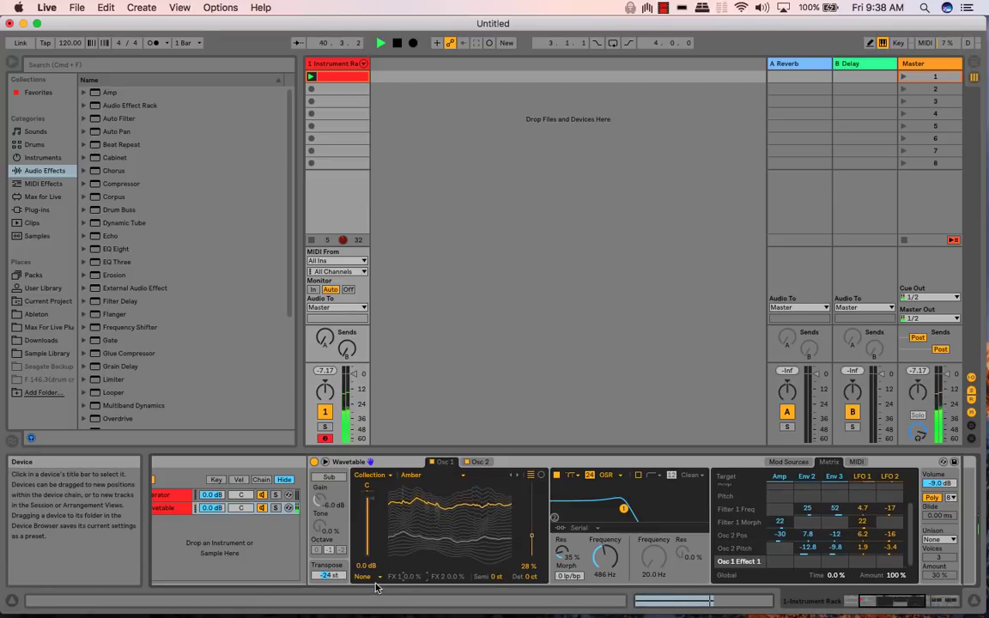
pyautogui.click(373, 577)
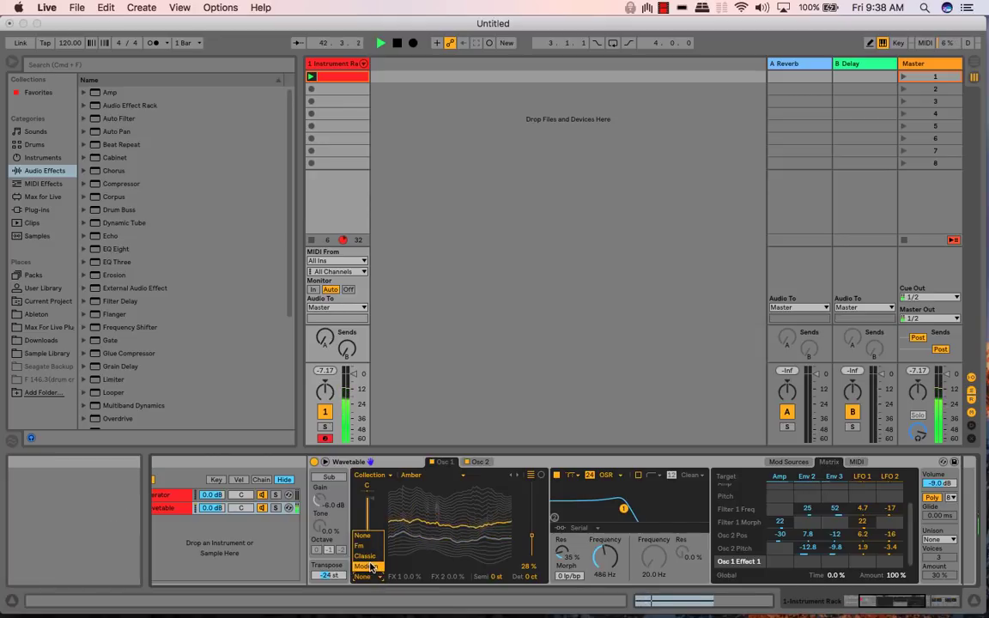
pyautogui.click(365, 556)
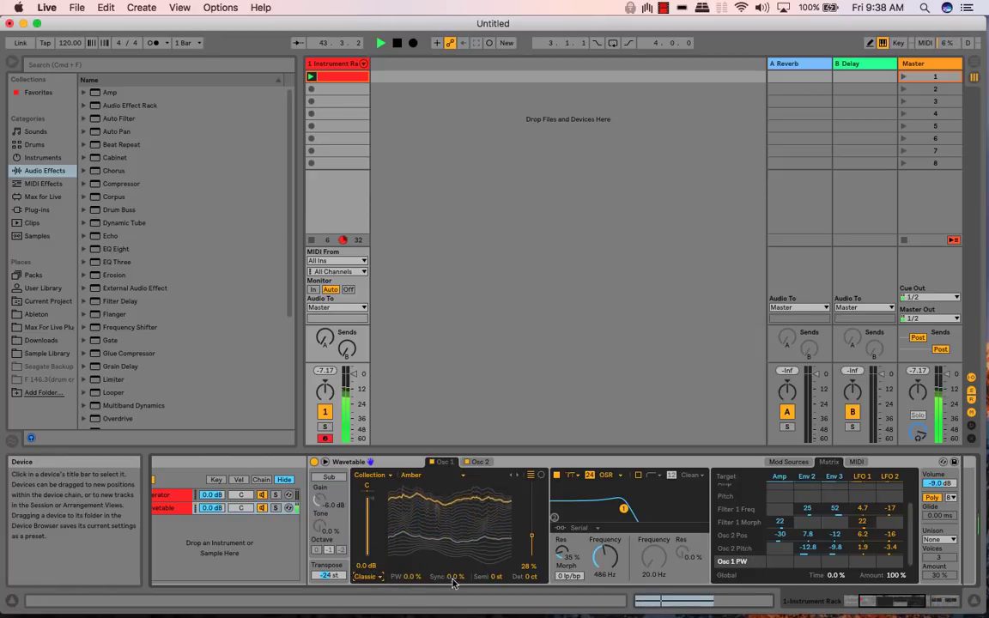
pyautogui.moveTo(408, 576); pyautogui.dragTo(409, 533)
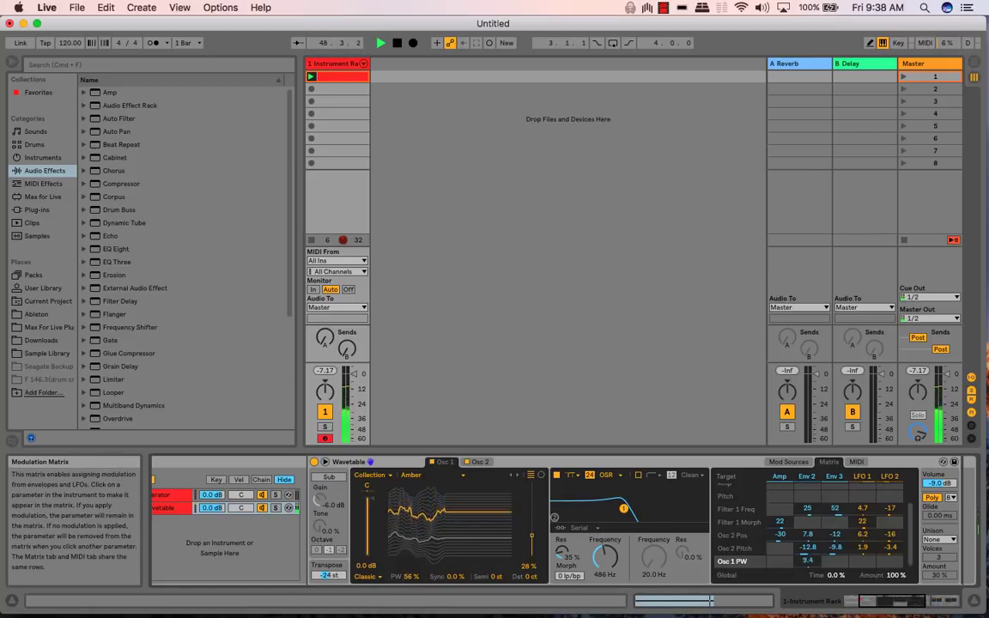
pyautogui.moveTo(807, 560); pyautogui.dragTo(807, 554)
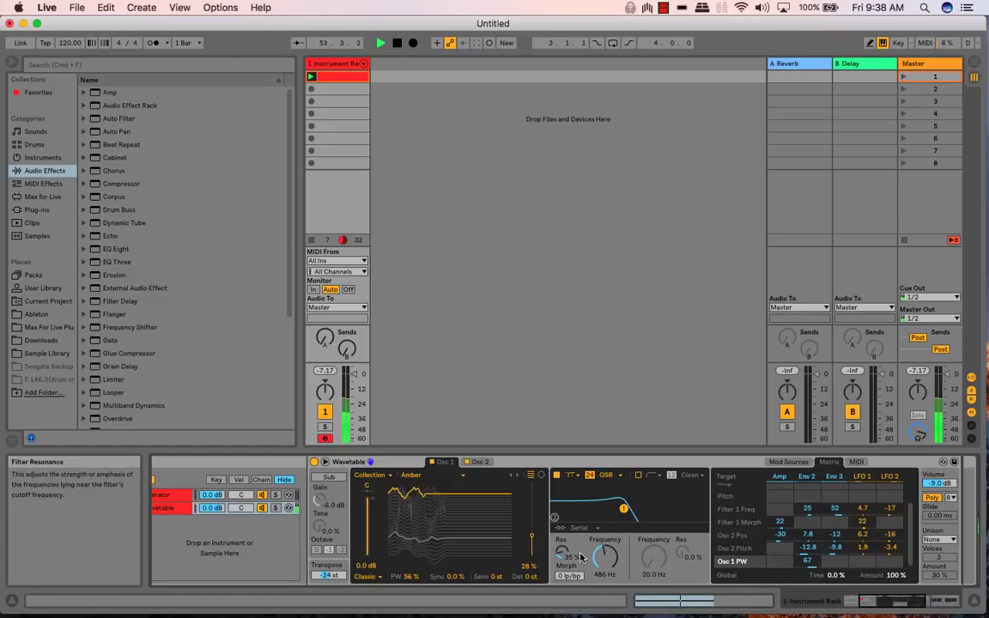
pyautogui.moveTo(410, 578)
pyautogui.mouseDown()
pyautogui.moveTo(410, 558)
pyautogui.moveTo(407, 580)
pyautogui.mouseUp()
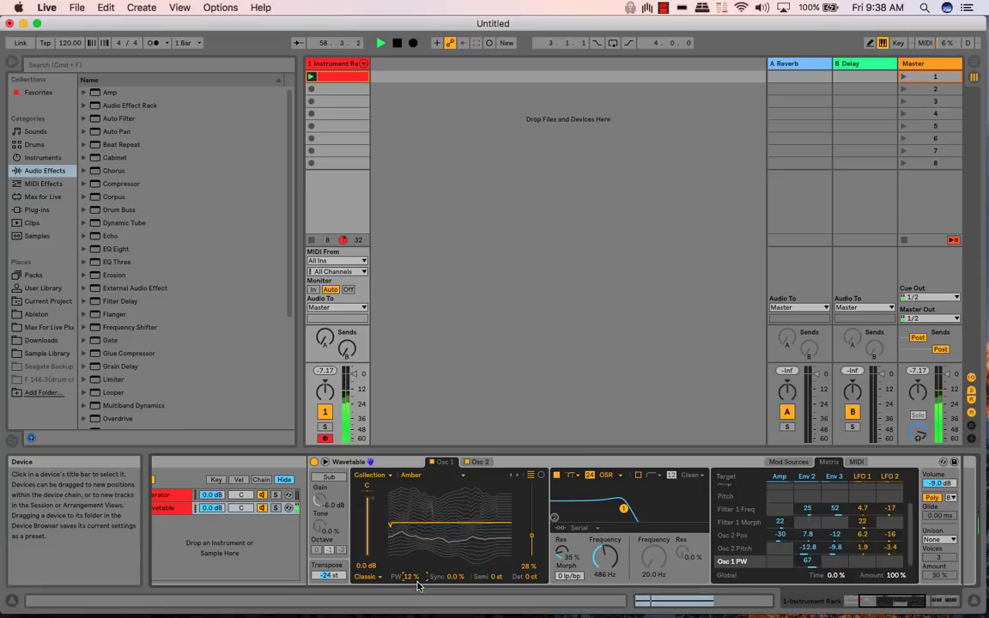
# Apply the Modern effect to Osc 2 and set its warp to 14%
pyautogui.click(478, 463)
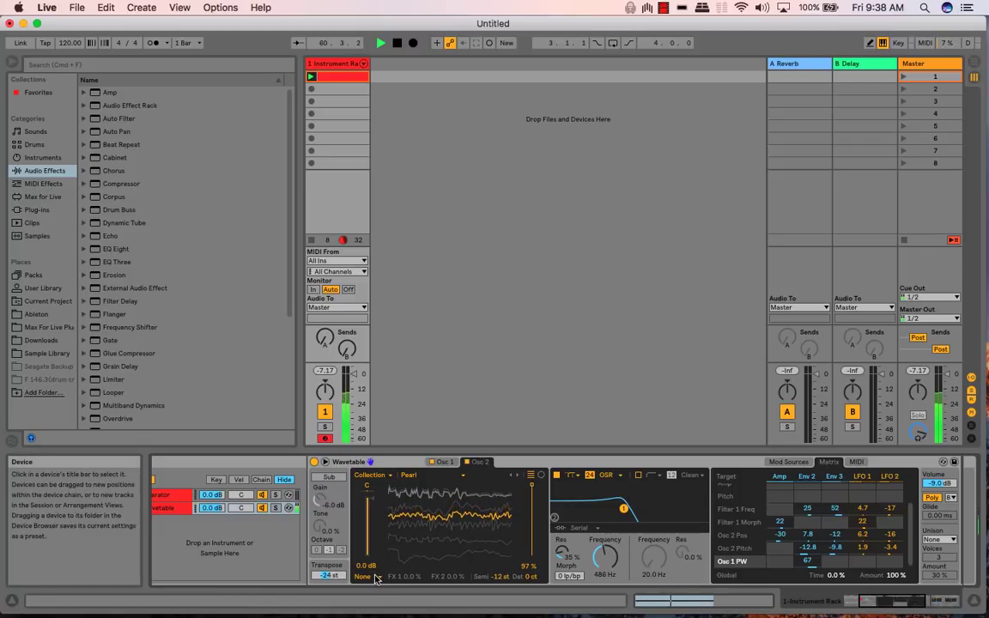
pyautogui.click(373, 578)
pyautogui.click(365, 566)
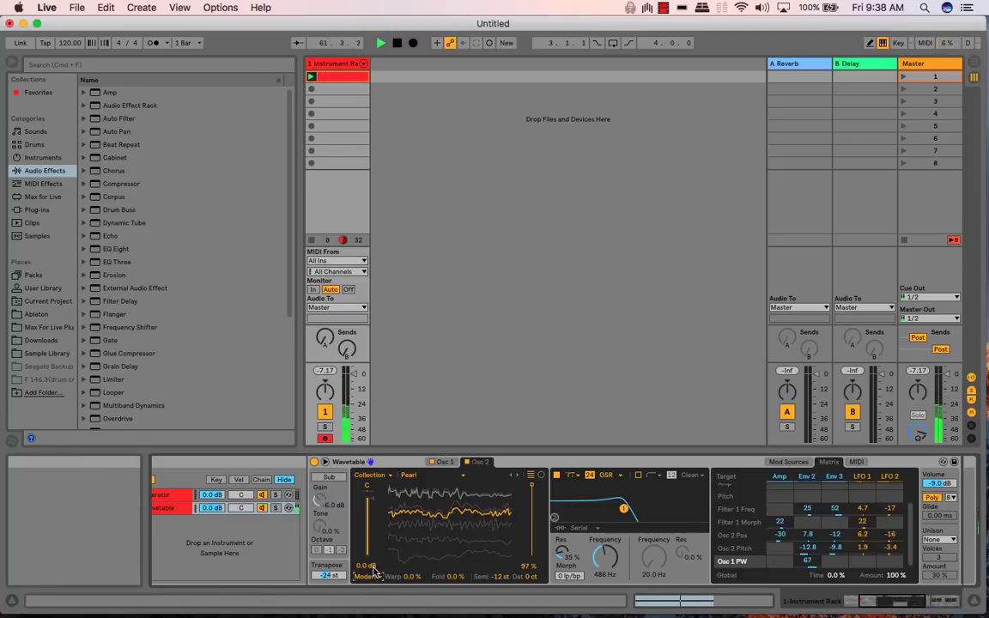
pyautogui.moveTo(398, 583)
pyautogui.mouseDown()
pyautogui.moveTo(397, 490)
pyautogui.moveTo(413, 617)
pyautogui.moveTo(413, 592)
pyautogui.mouseUp()
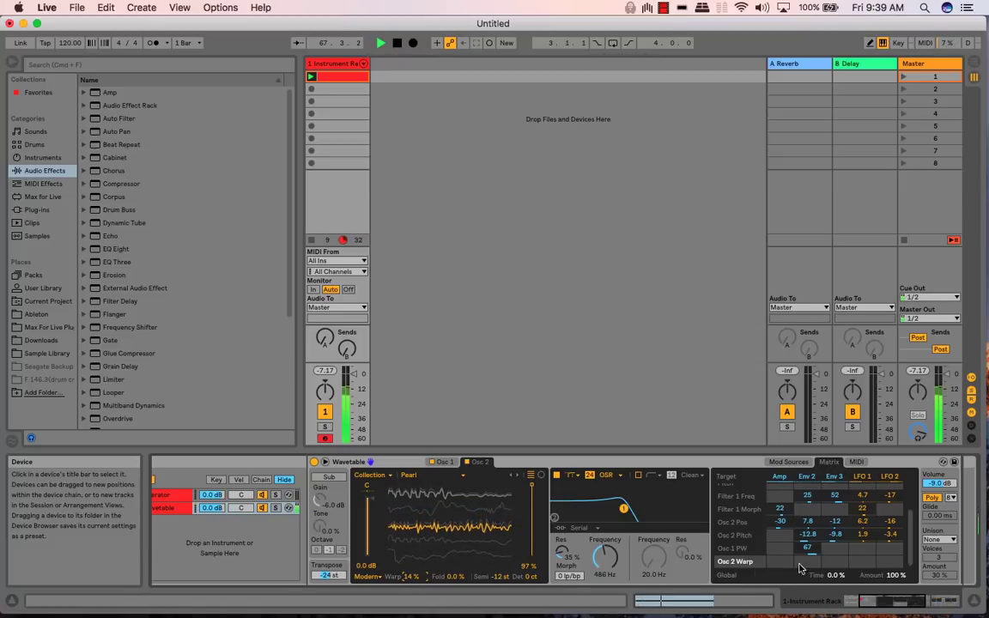
# Modulate Osc 2 warp by Env 2 -52, Env 3 -39, LFO 1 -66, LFO 2 6.2, and fold by Env 2 -47, Env 3 19
pyautogui.moveTo(860, 563); pyautogui.dragTo(860, 603)
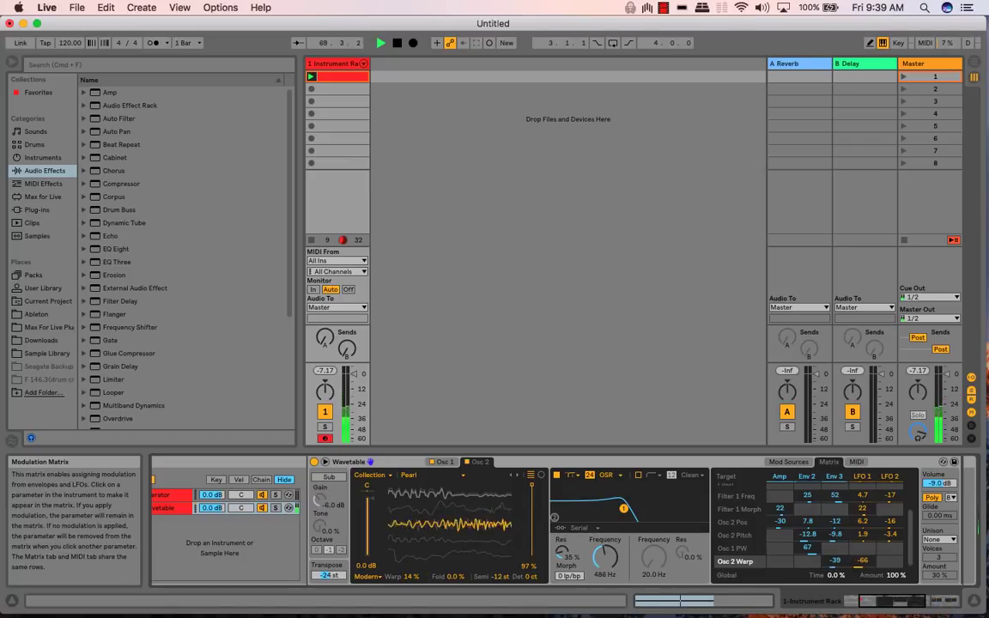
pyautogui.moveTo(810, 562); pyautogui.dragTo(811, 567)
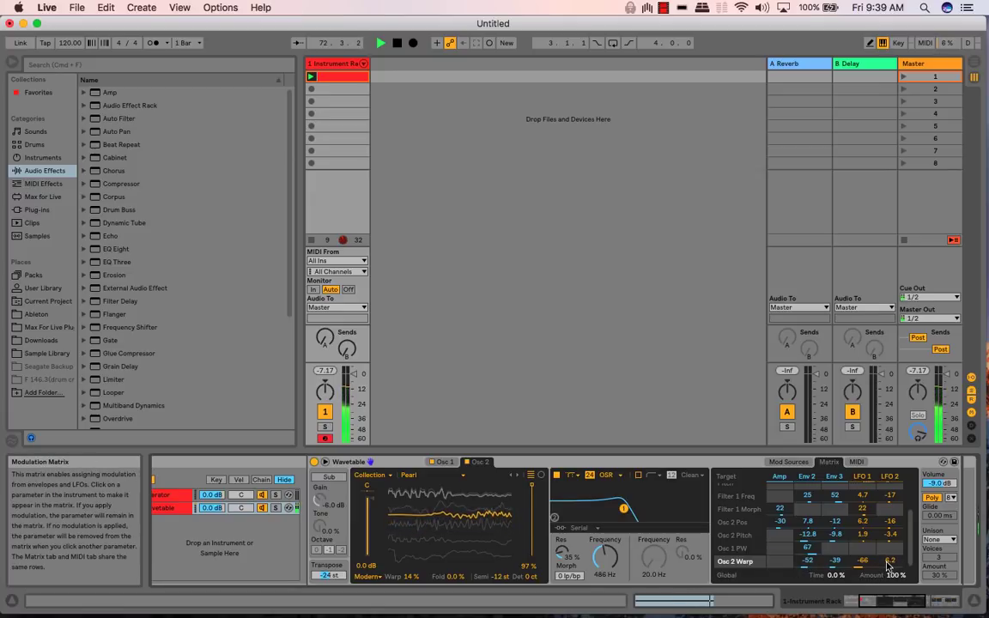
pyautogui.click(448, 576)
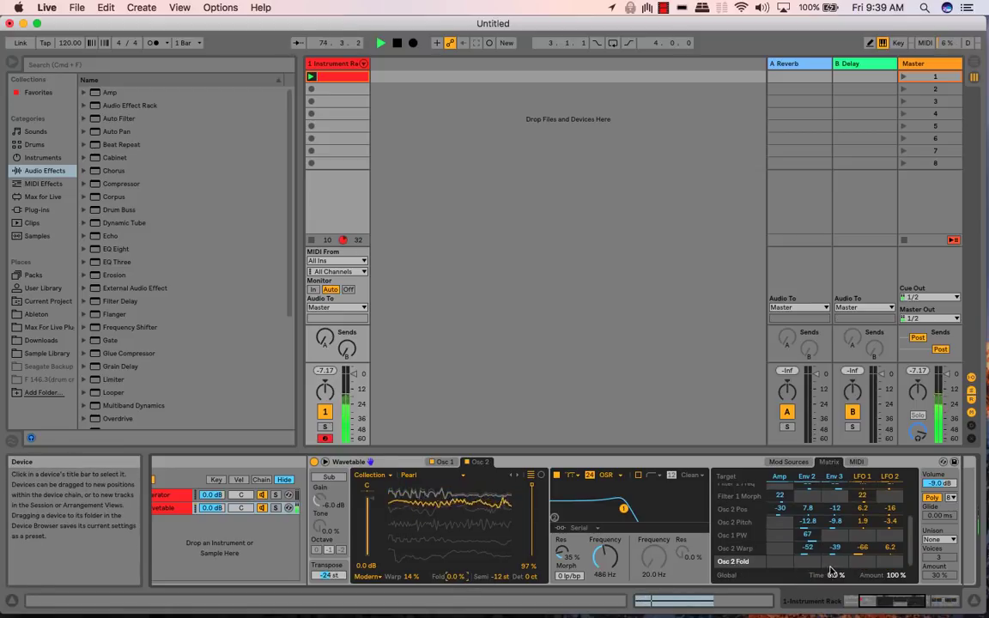
pyautogui.moveTo(834, 566); pyautogui.dragTo(816, 605)
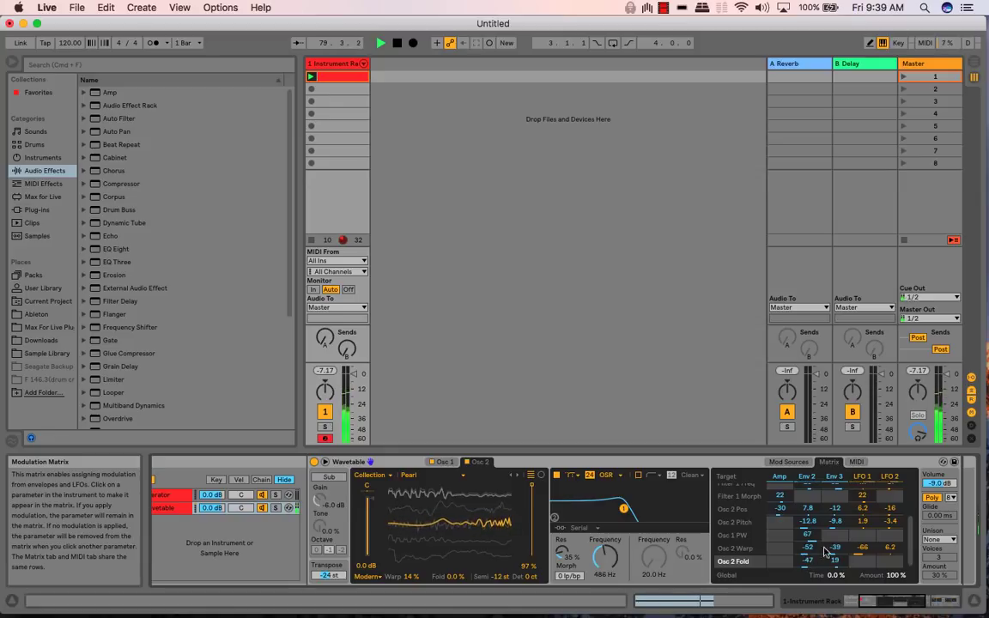
# Set Filter 1 frequency modulation to Amp 31, Env 2 44, Env 3 55, LFO 2 -4.7, and resonance to 46% with LFO 1 at 17
pyautogui.scroll(3, 850, 548)
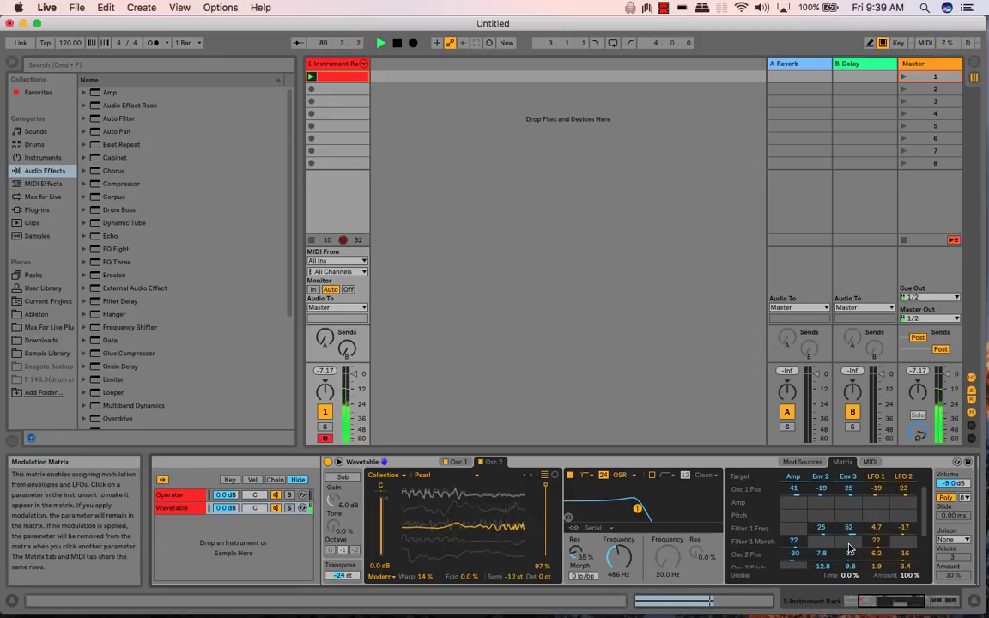
pyautogui.moveTo(849, 528); pyautogui.dragTo(849, 538)
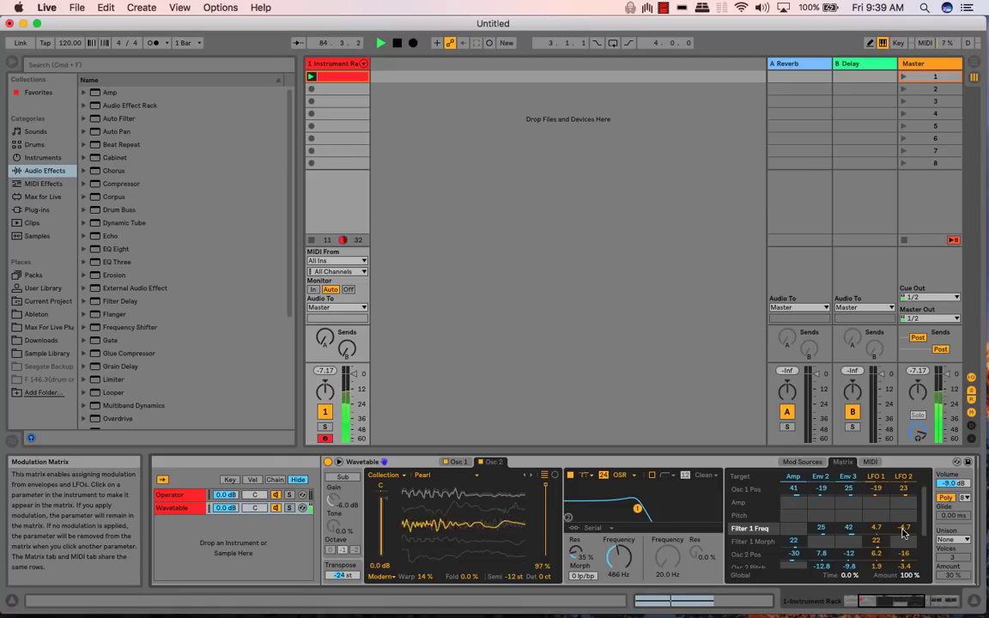
pyautogui.moveTo(852, 530); pyautogui.dragTo(794, 503)
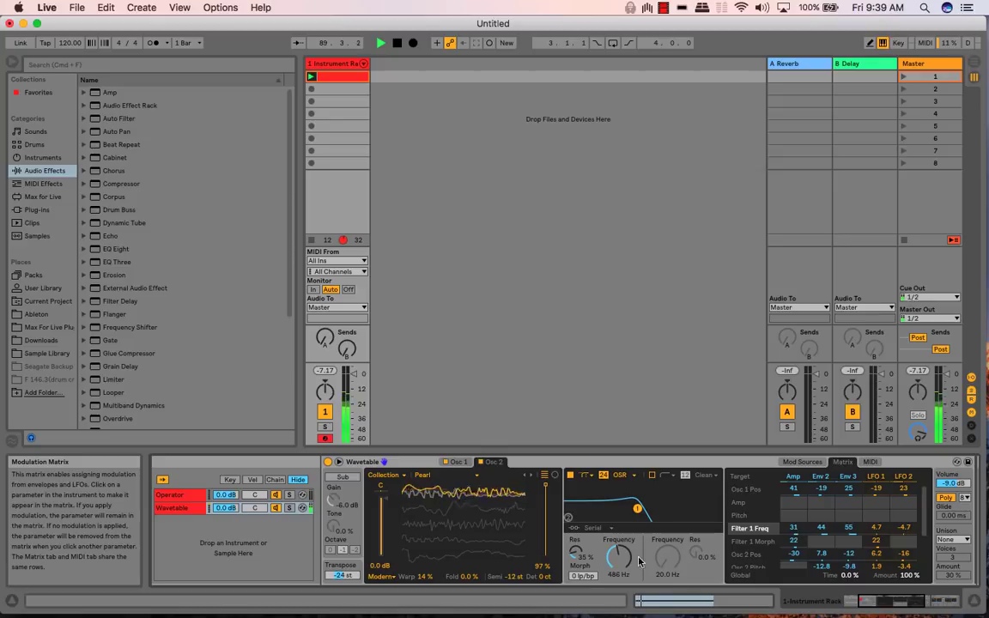
pyautogui.moveTo(572, 554); pyautogui.dragTo(572, 542)
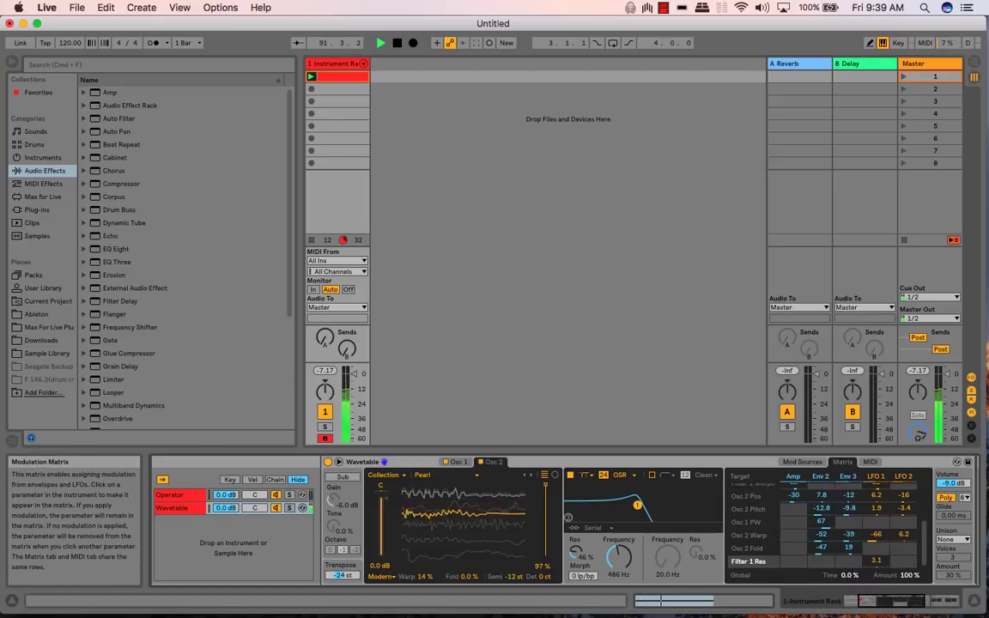
pyautogui.moveTo(876, 561); pyautogui.dragTo(876, 547)
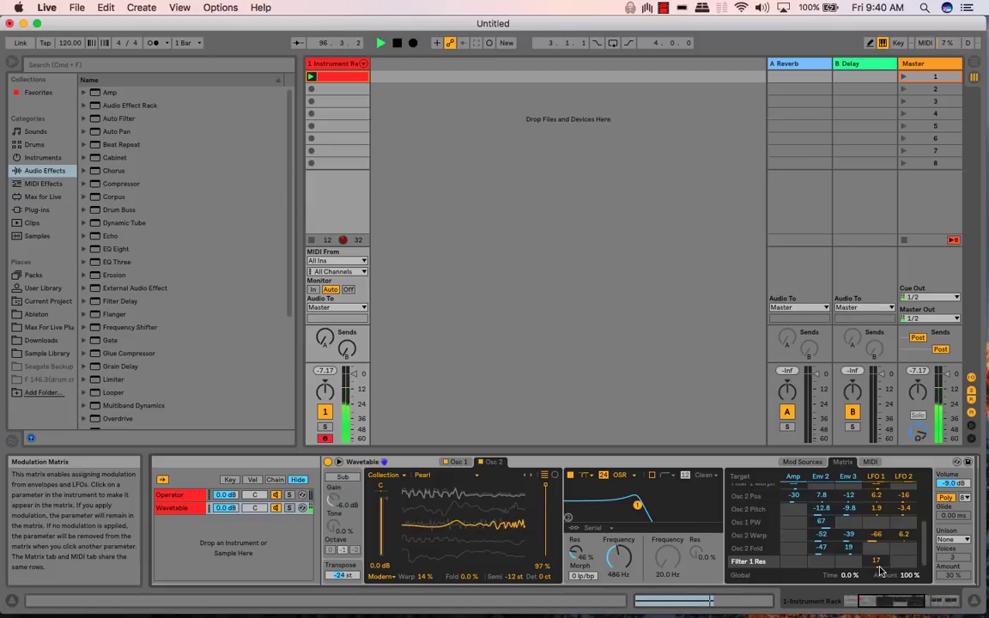
# Turn on Shimmer unison with 7 voices and an amount of 14%
pyautogui.click(948, 539)
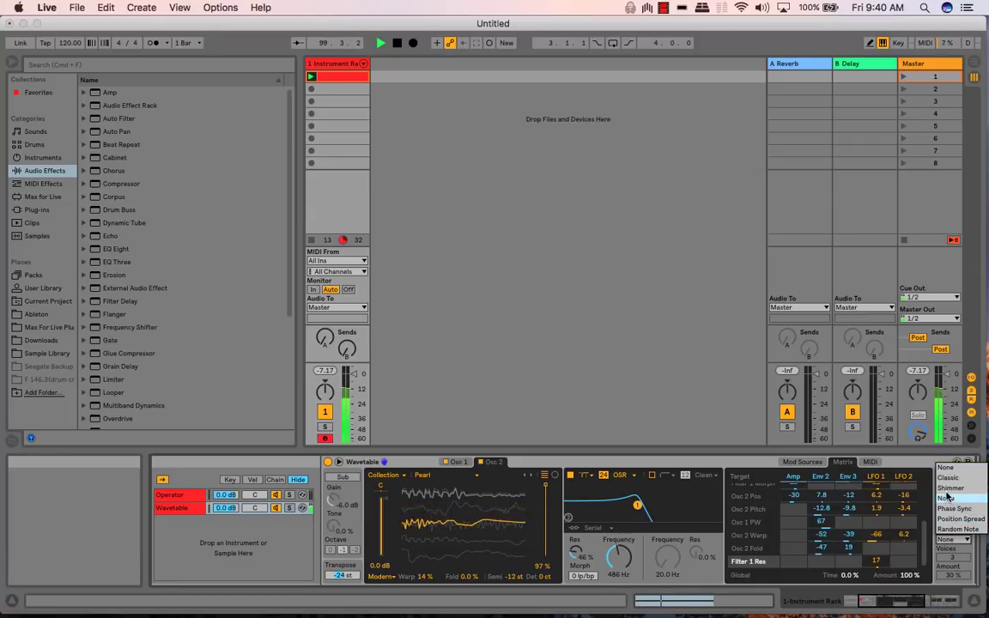
pyautogui.click(950, 488)
pyautogui.click(951, 576)
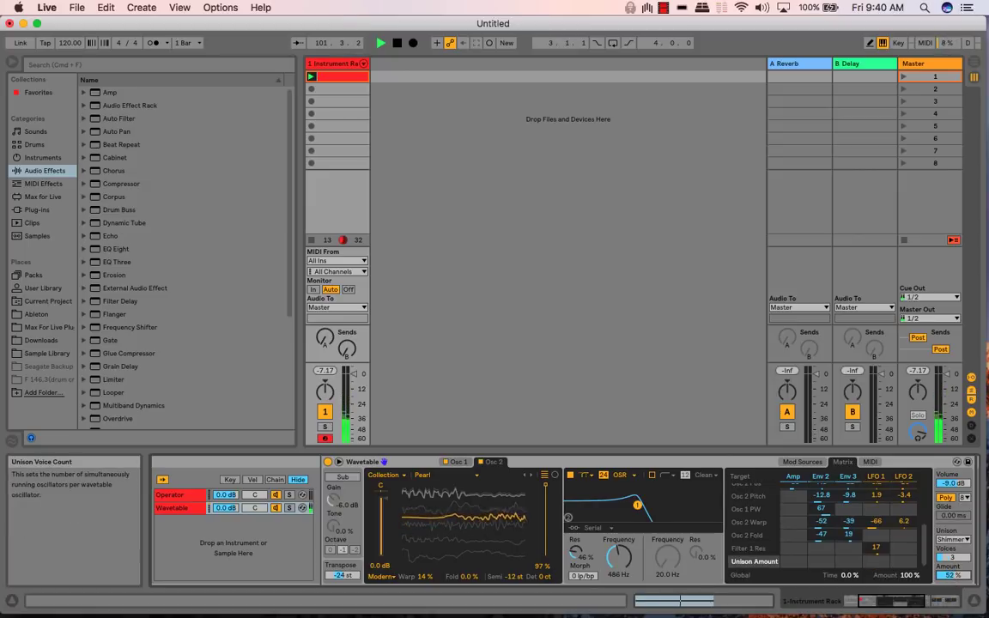
pyautogui.moveTo(952, 558); pyautogui.dragTo(952, 546)
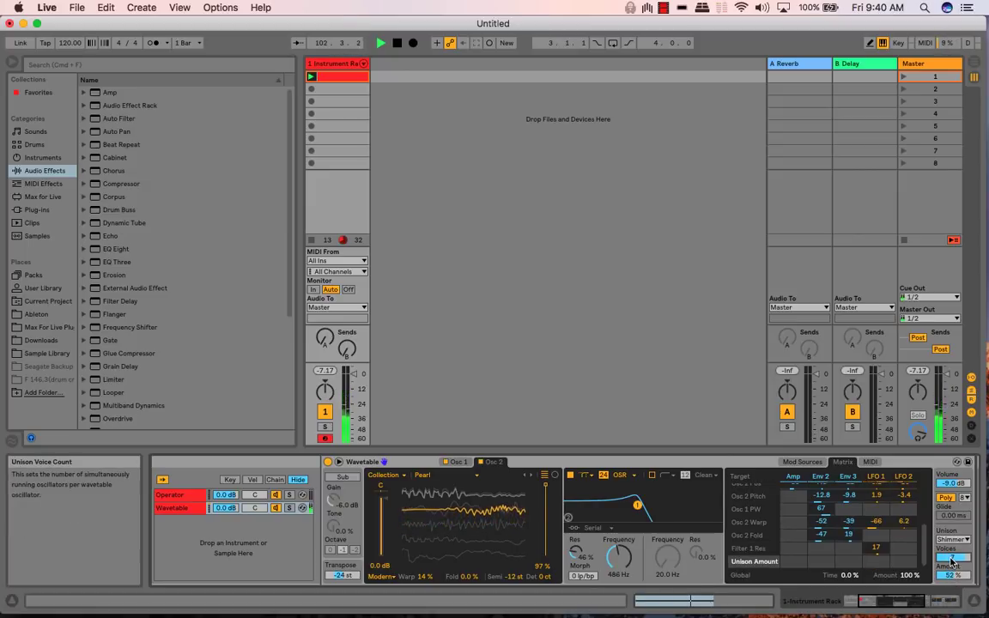
pyautogui.moveTo(953, 577)
pyautogui.mouseDown()
pyautogui.moveTo(952, 594)
pyautogui.moveTo(952, 575)
pyautogui.mouseUp()
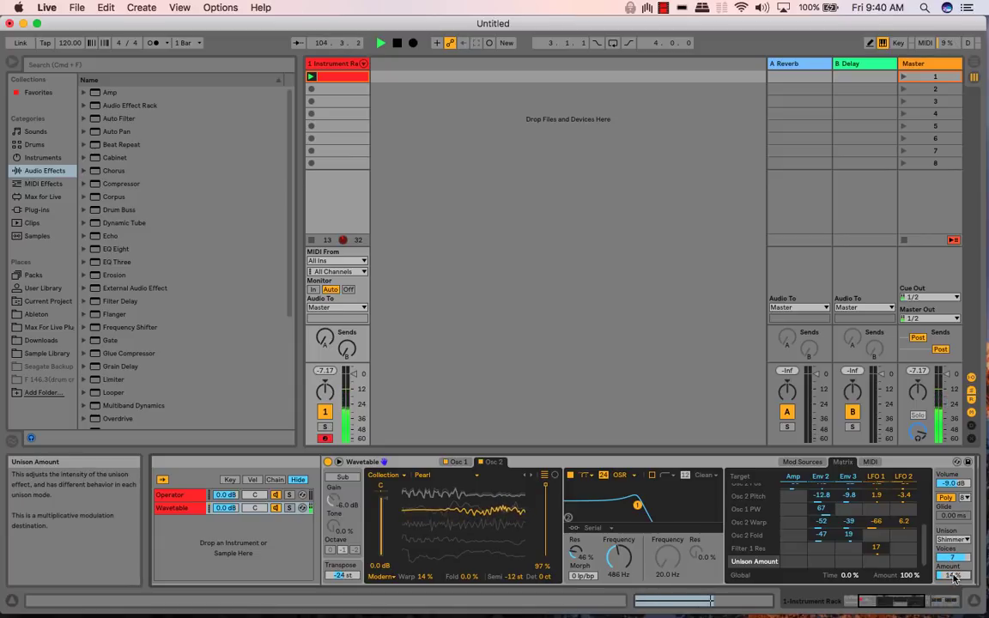
# Try the Phase Sync, Position Spread and Random Note unison modes, using 8 unison voices at 100% for Random Note
pyautogui.click(951, 539)
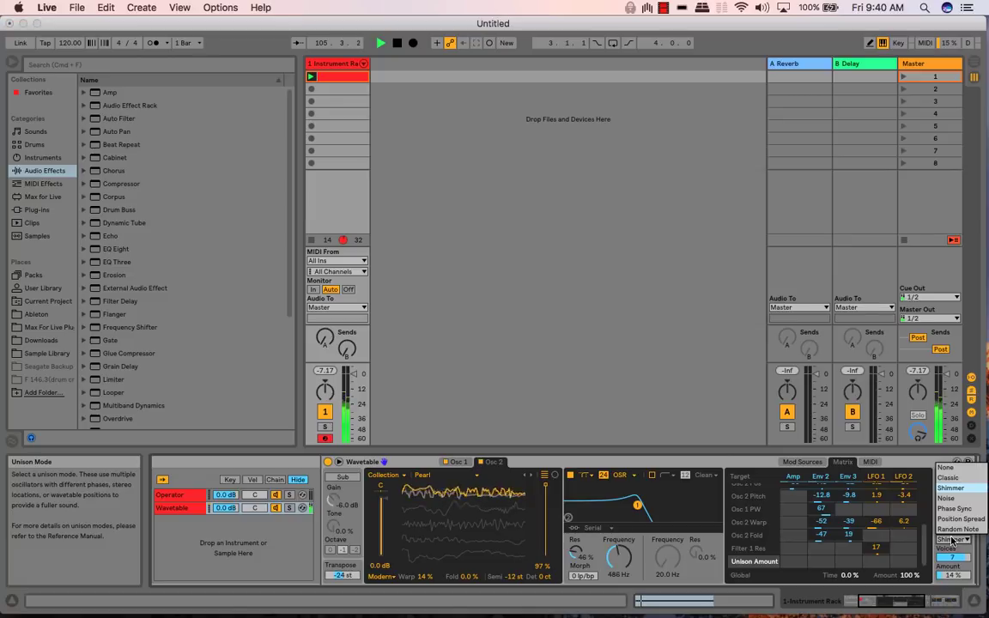
pyautogui.click(951, 513)
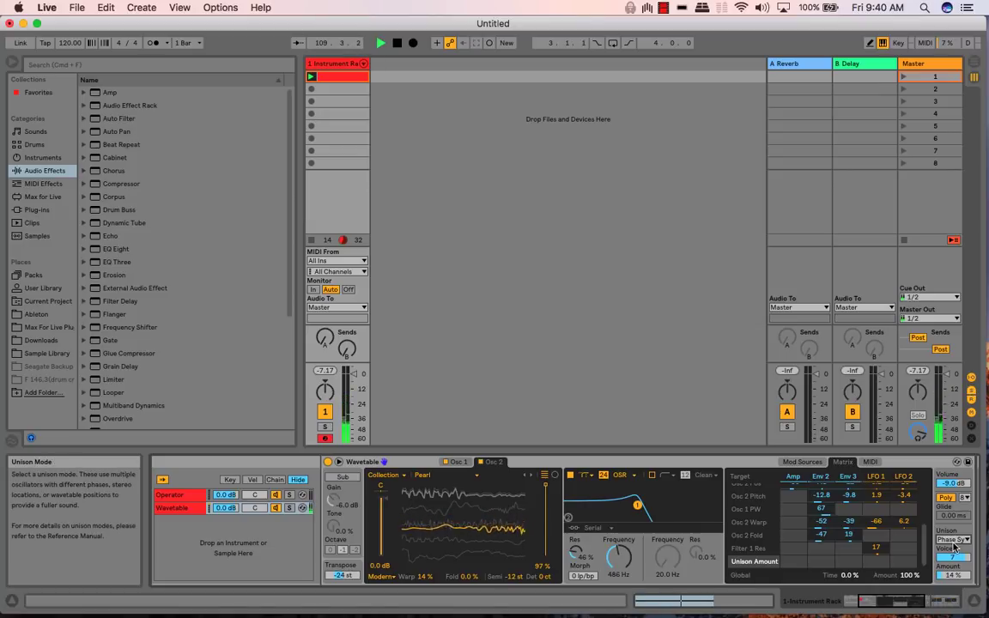
pyautogui.click(951, 540)
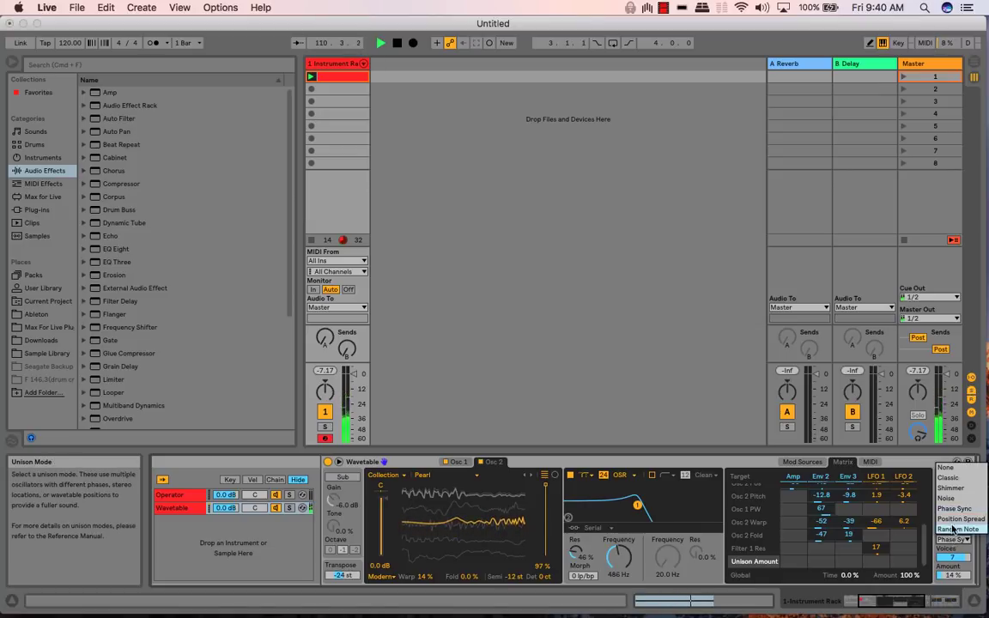
pyautogui.click(952, 520)
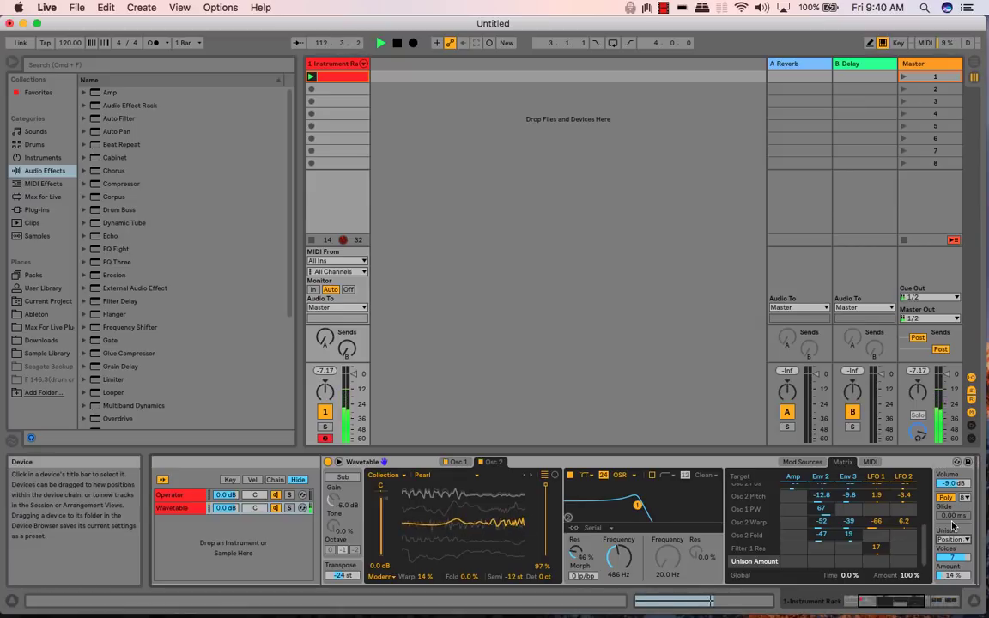
pyautogui.click(954, 539)
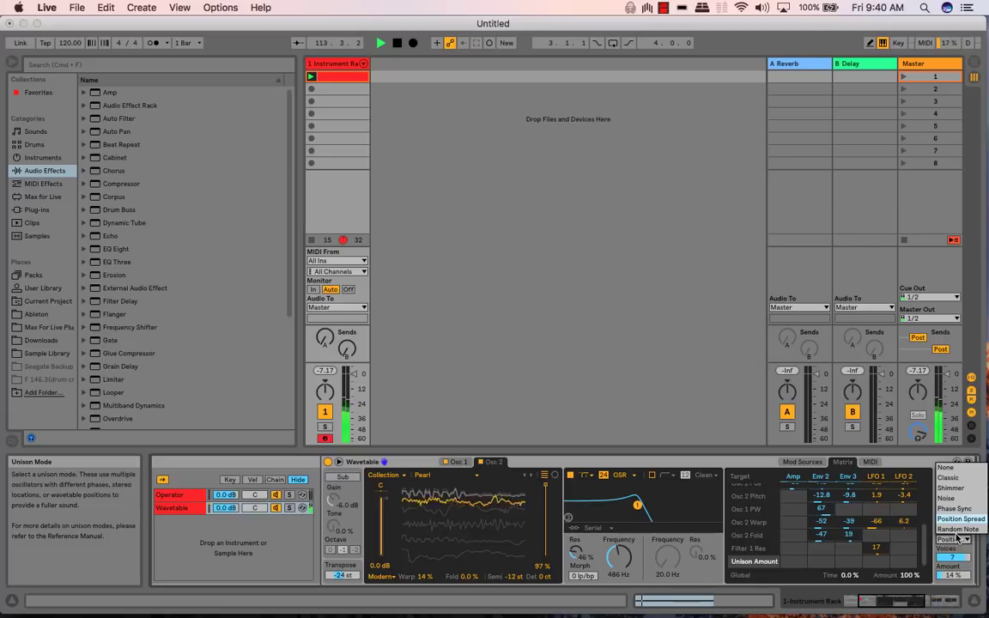
pyautogui.click(958, 529)
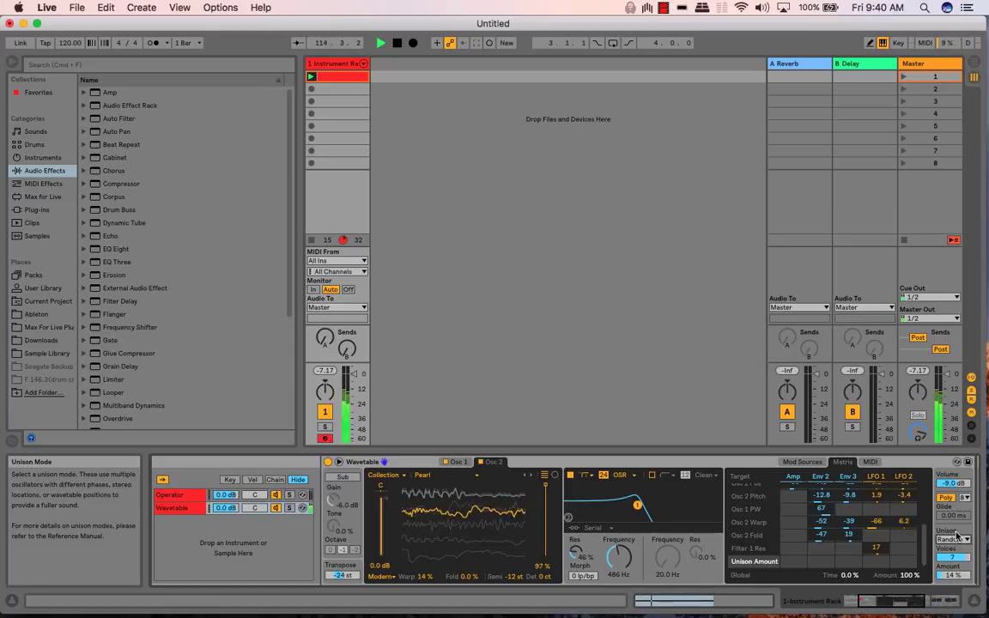
pyautogui.moveTo(955, 576)
pyautogui.mouseDown()
pyautogui.moveTo(955, 545)
pyautogui.moveTo(955, 559)
pyautogui.mouseUp()
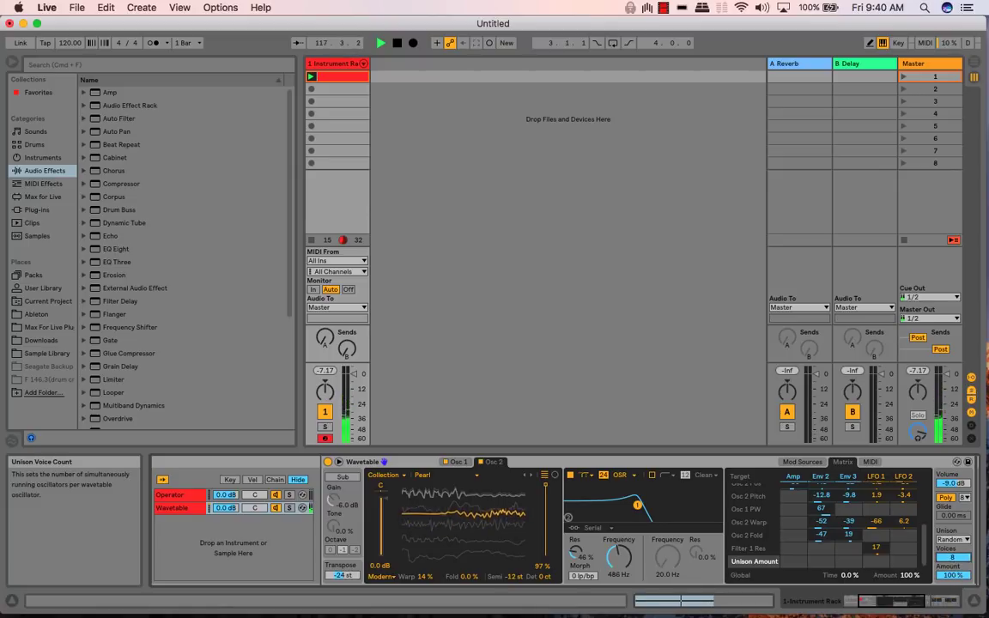
pyautogui.click(964, 497)
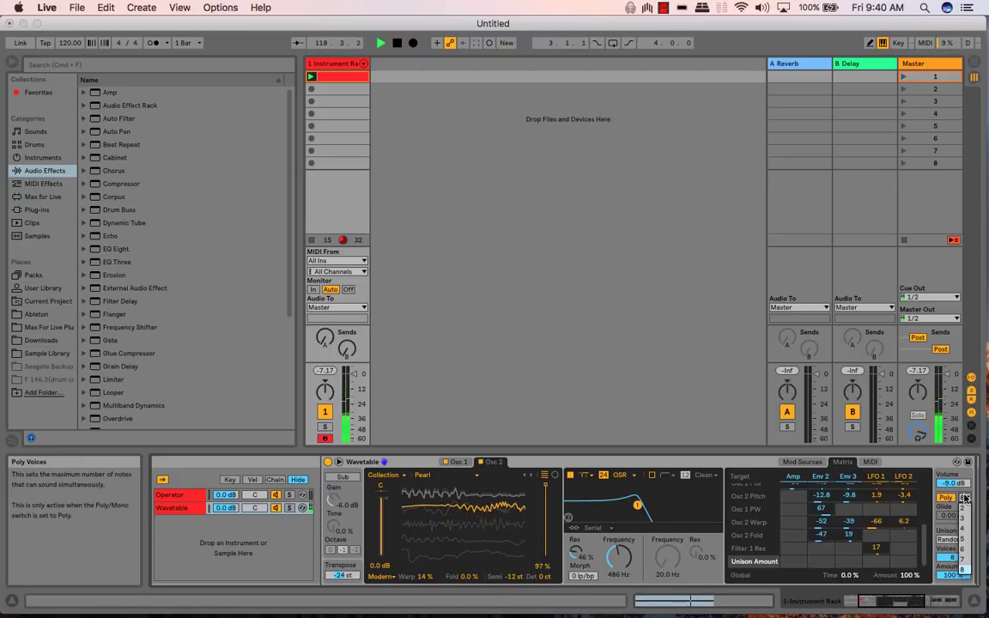
pyautogui.click(963, 570)
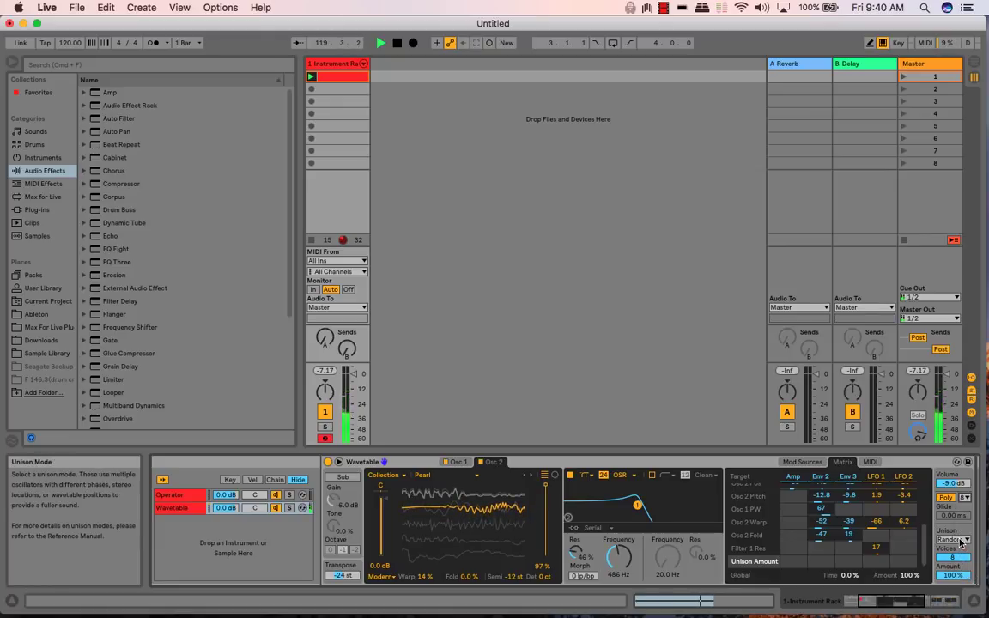
# Try Classic unison with 2 voices at an amount of 20%, and turn unison off by choosing None
pyautogui.click(952, 539)
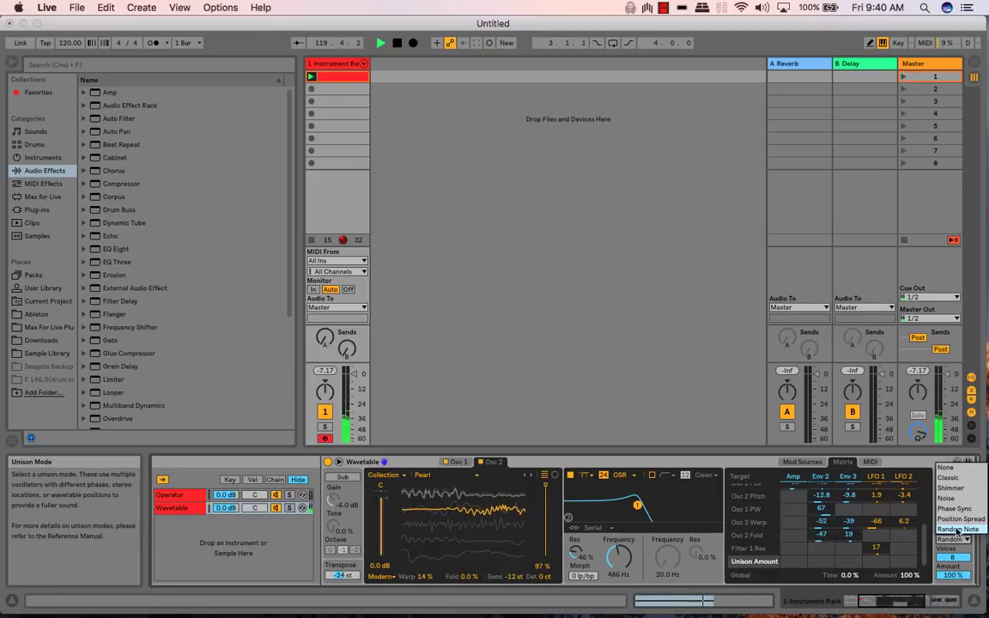
pyautogui.click(950, 478)
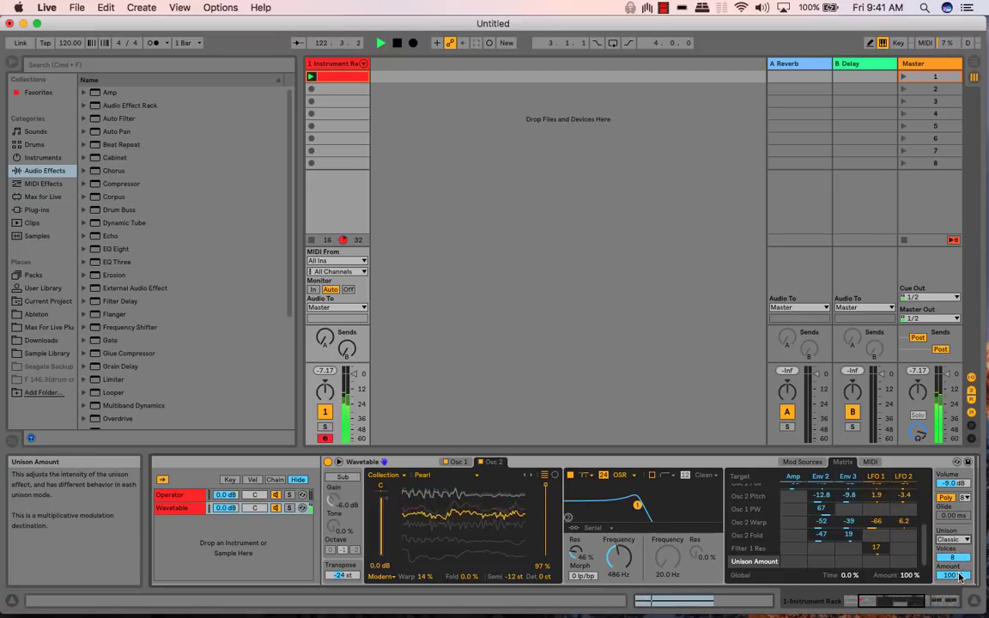
pyautogui.moveTo(960, 574); pyautogui.dragTo(960, 610)
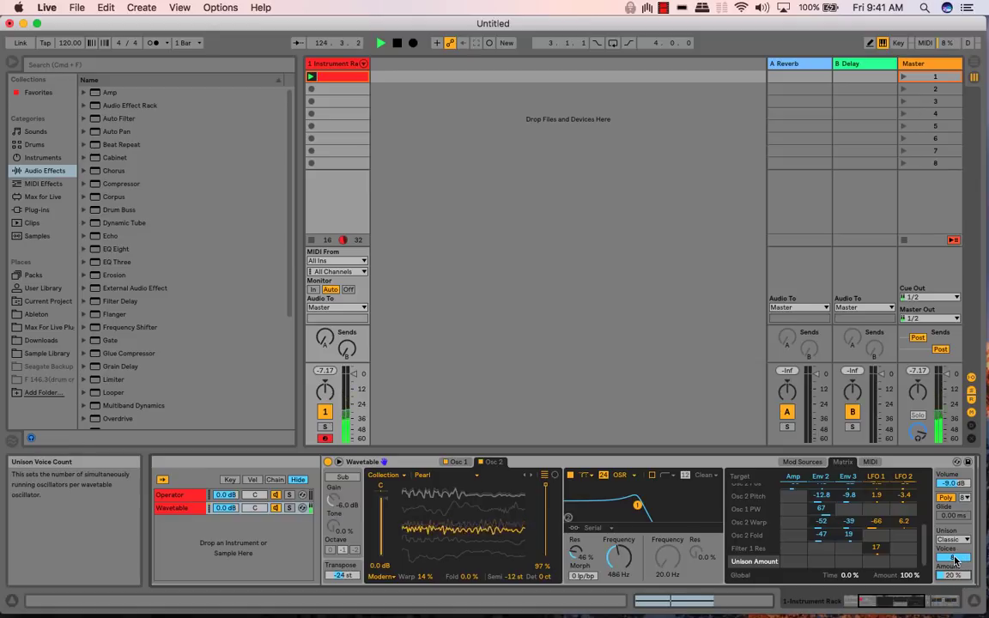
pyautogui.moveTo(959, 558); pyautogui.dragTo(959, 600)
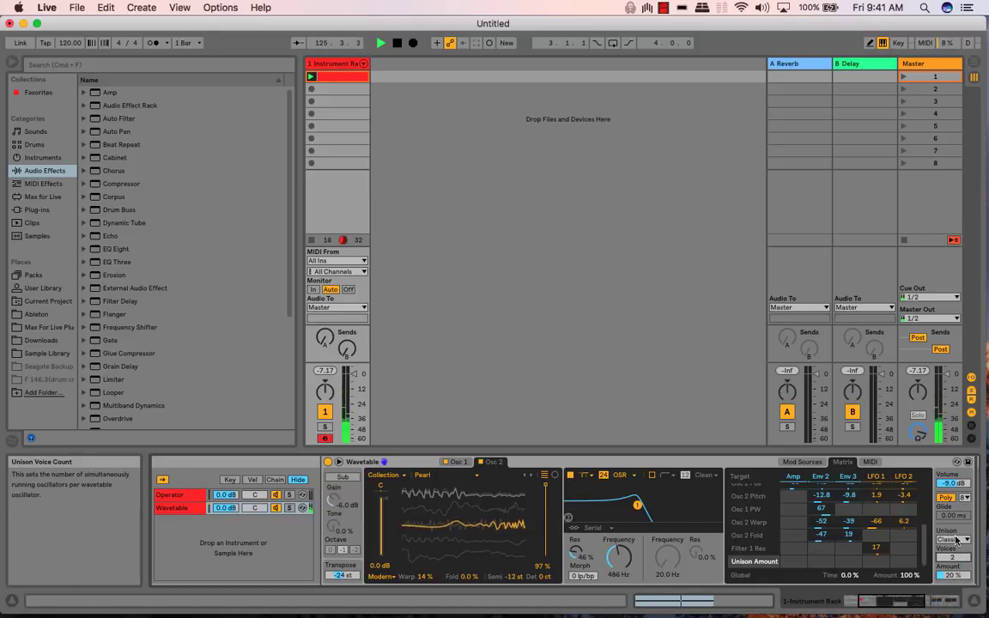
pyautogui.click(955, 539)
pyautogui.click(947, 467)
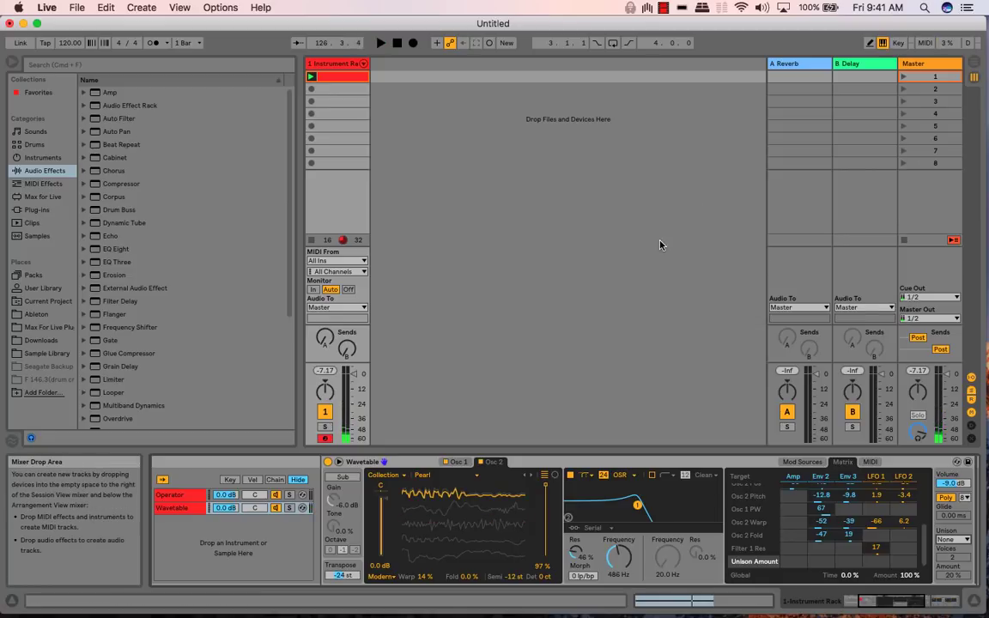
# Modulate the Osc 1 PW target by Env 3 at 17, LFO 1 at -6.2 and LFO 2 at -14
pyautogui.click(887, 607)
pyautogui.moveTo(885, 607); pyautogui.dragTo(879, 607)
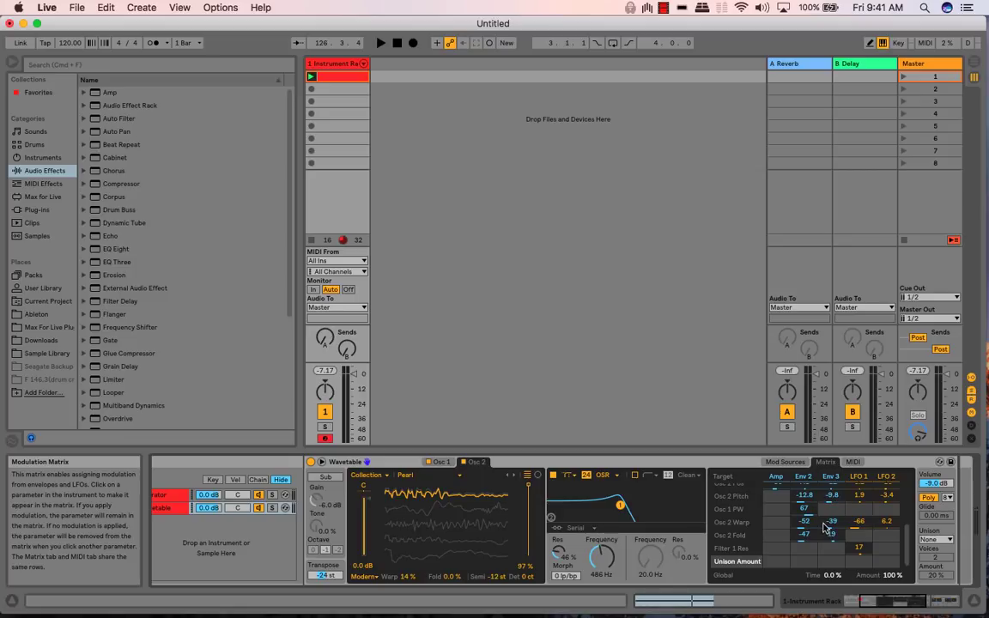
pyautogui.click(856, 512)
pyautogui.moveTo(859, 509); pyautogui.dragTo(859, 513)
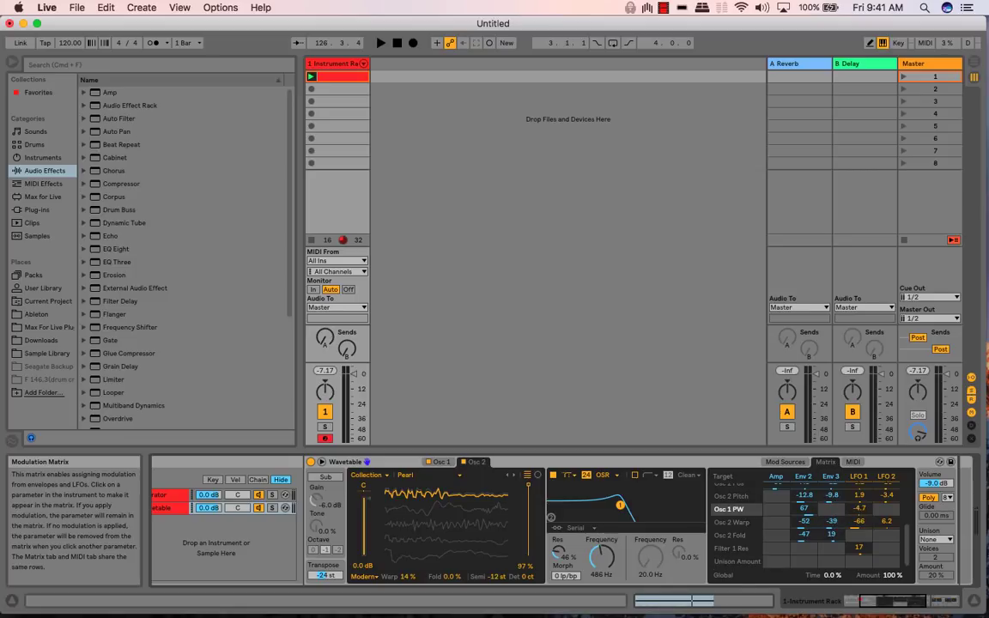
pyautogui.click(833, 509)
pyautogui.click(887, 510)
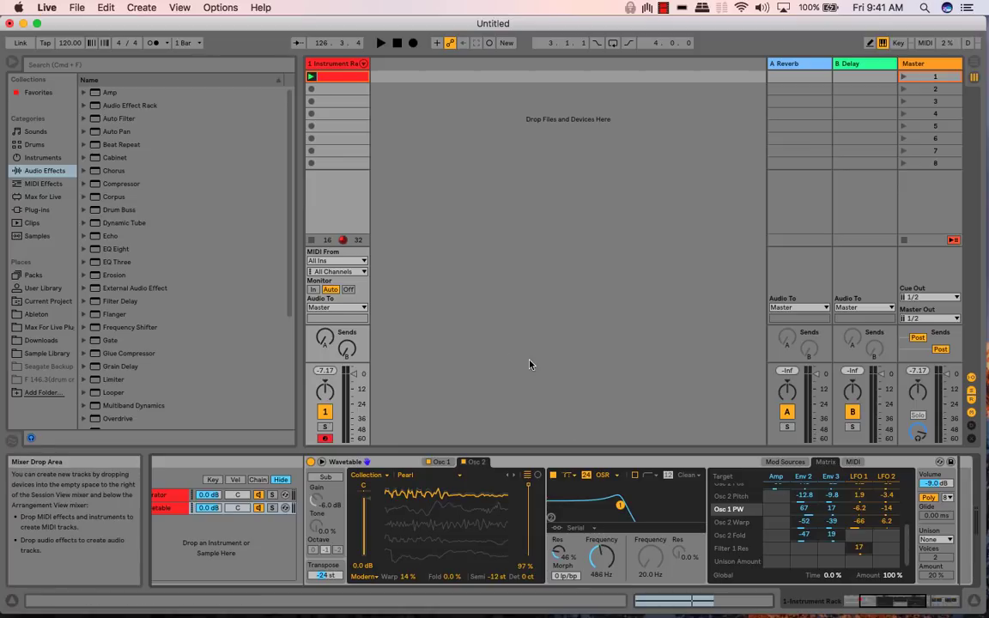
# Review the Amp envelope among the Wavetable modulation sources and return to the modulation matrix
pyautogui.click(901, 599)
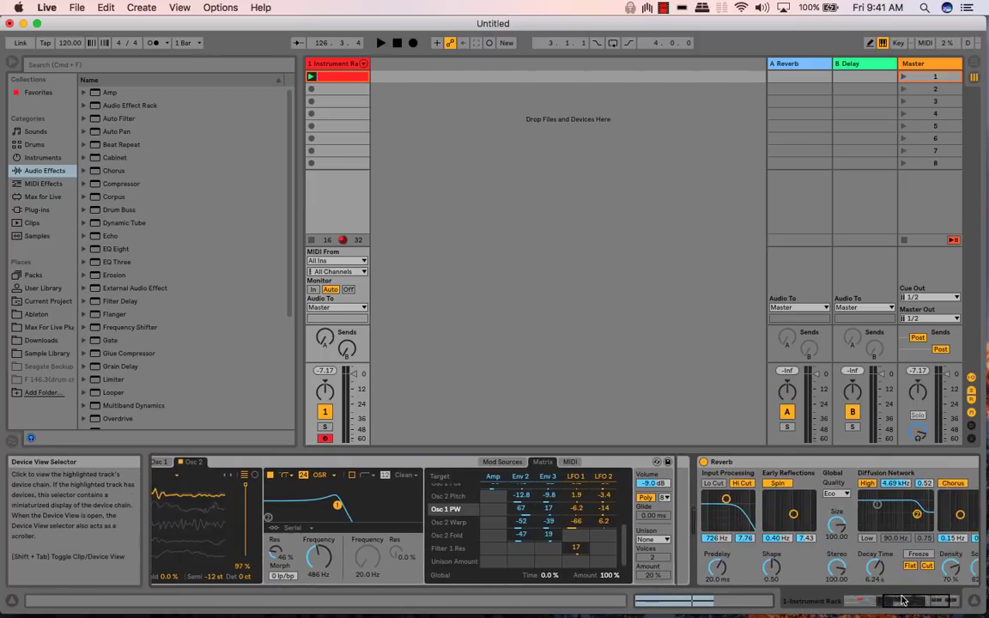
pyautogui.moveTo(902, 600)
pyautogui.mouseDown()
pyautogui.moveTo(913, 598)
pyautogui.moveTo(861, 592)
pyautogui.moveTo(890, 590)
pyautogui.mouseUp()
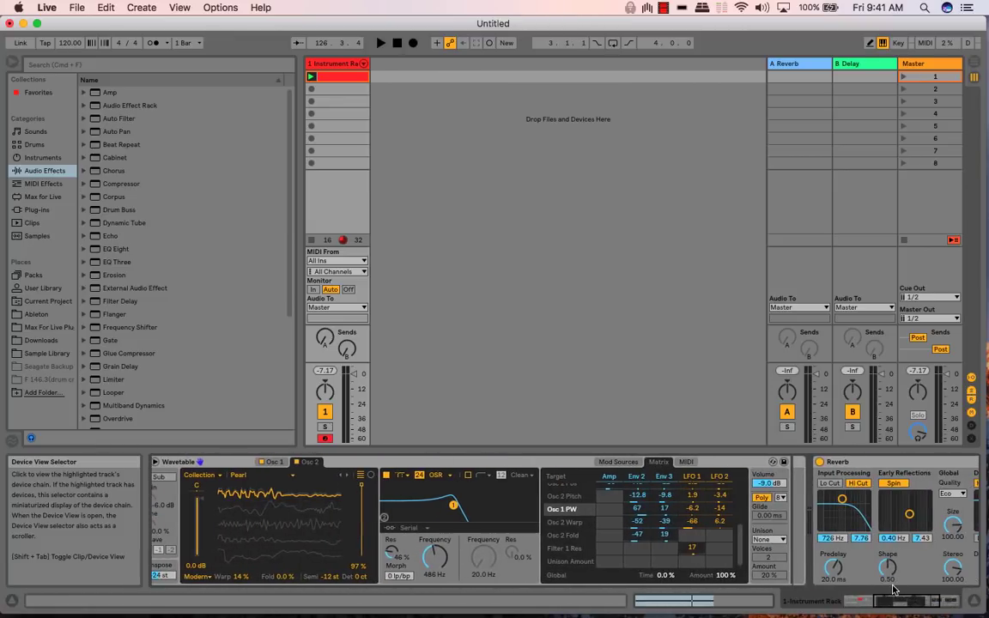
pyautogui.click(615, 462)
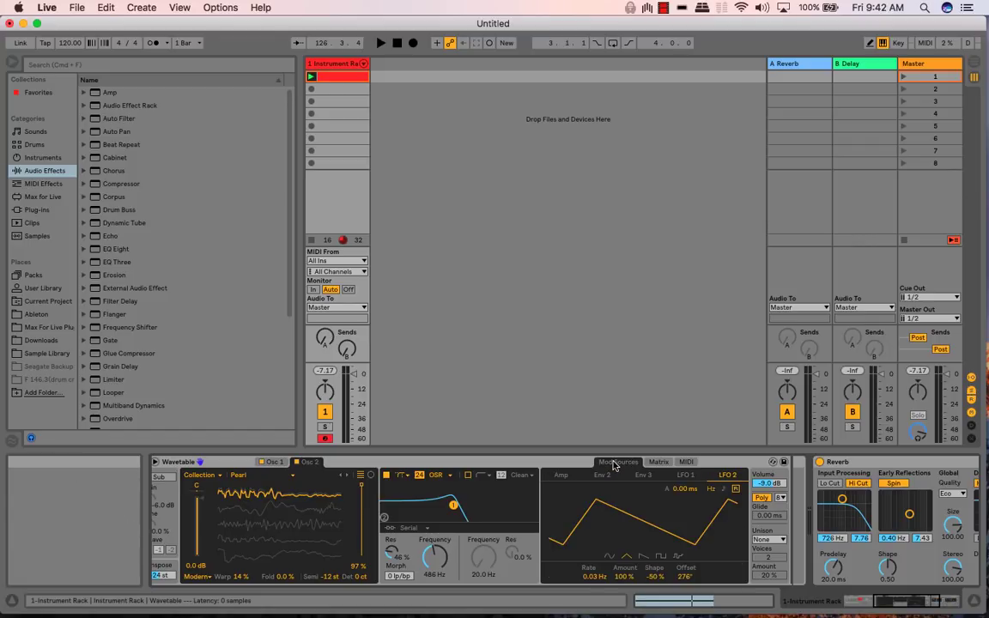
pyautogui.click(560, 476)
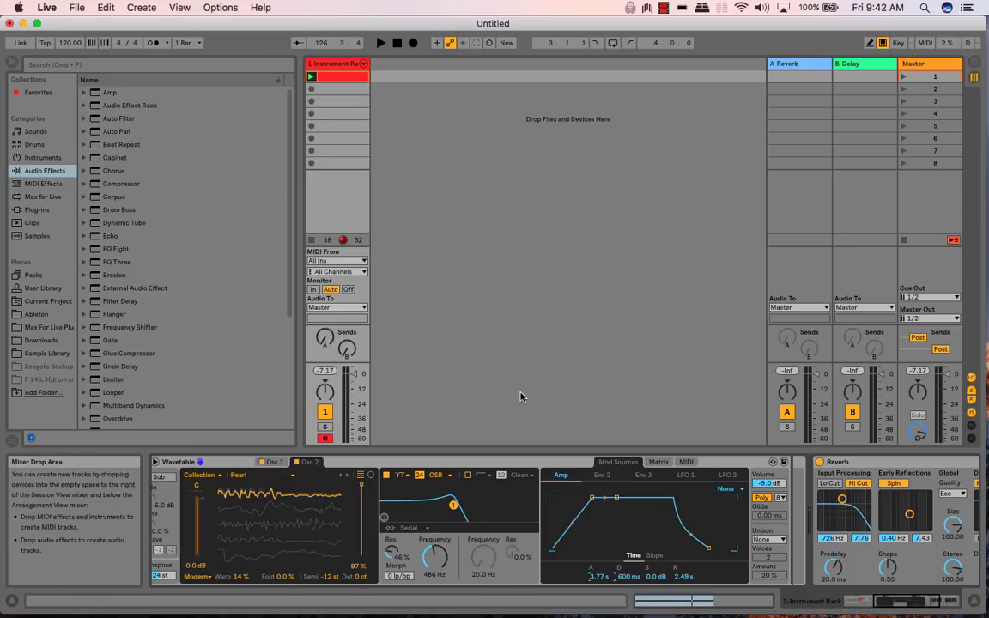
pyautogui.click(658, 462)
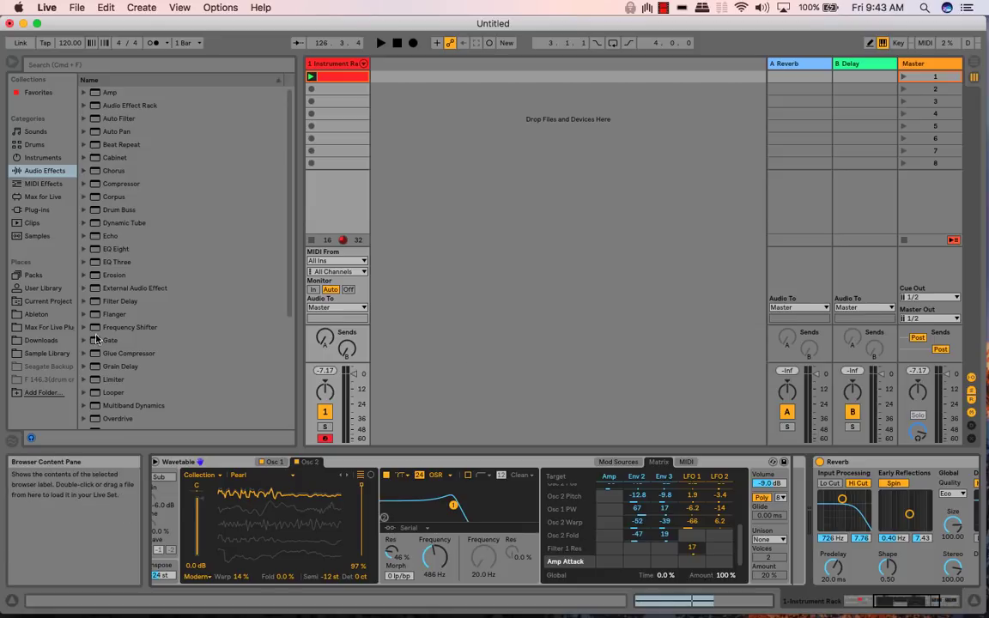
# Add the Echo audio effect between the Instrument Rack and the Reverb
pyautogui.scroll(-4, 131, 353)
pyautogui.scroll(-3, 131, 357)
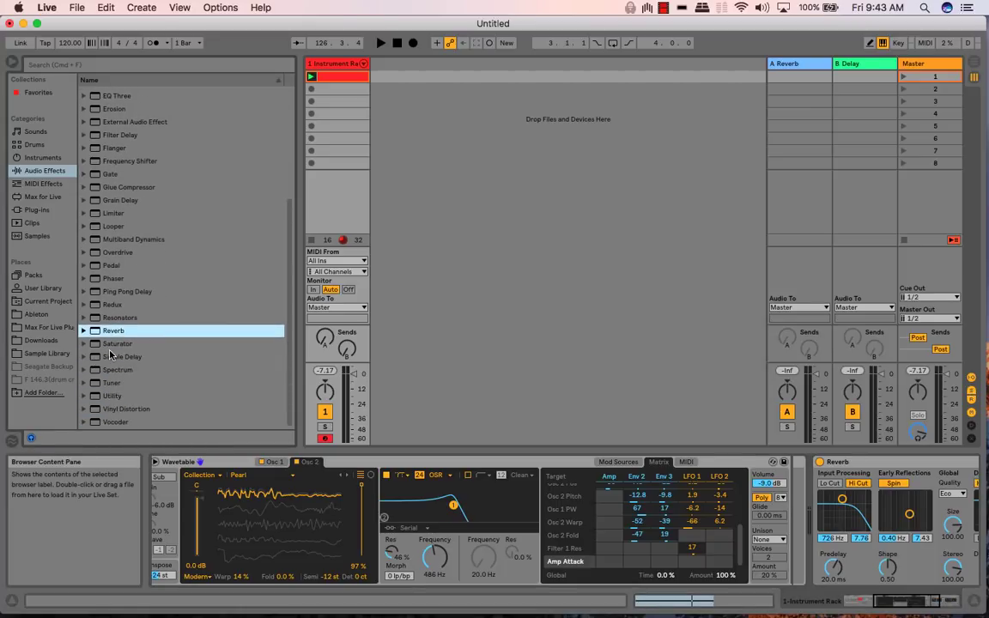
pyautogui.scroll(7, 100, 309)
pyautogui.click(104, 236)
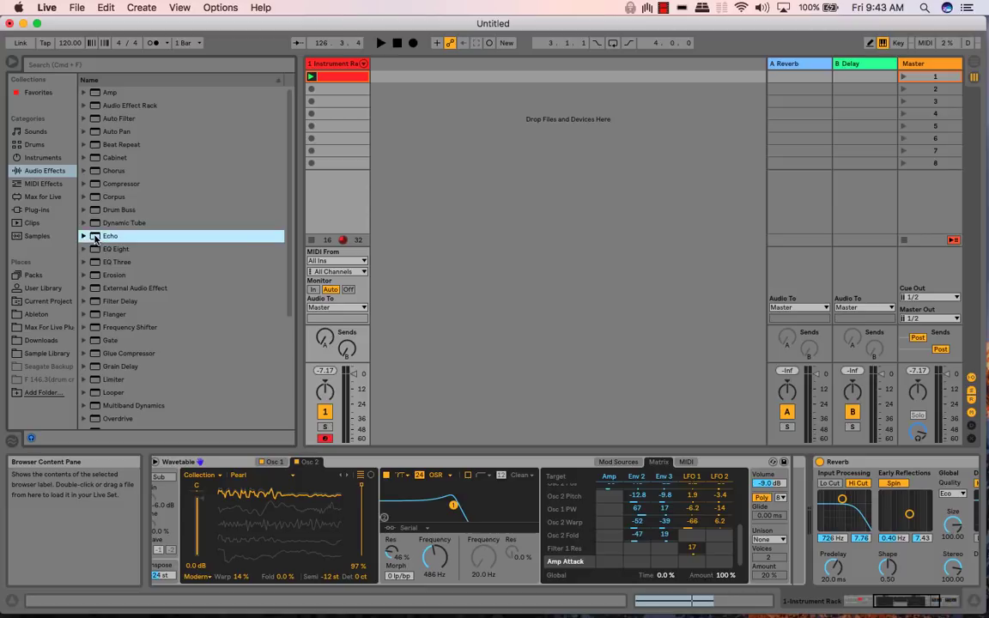
pyautogui.moveTo(797, 477); pyautogui.dragTo(813, 489)
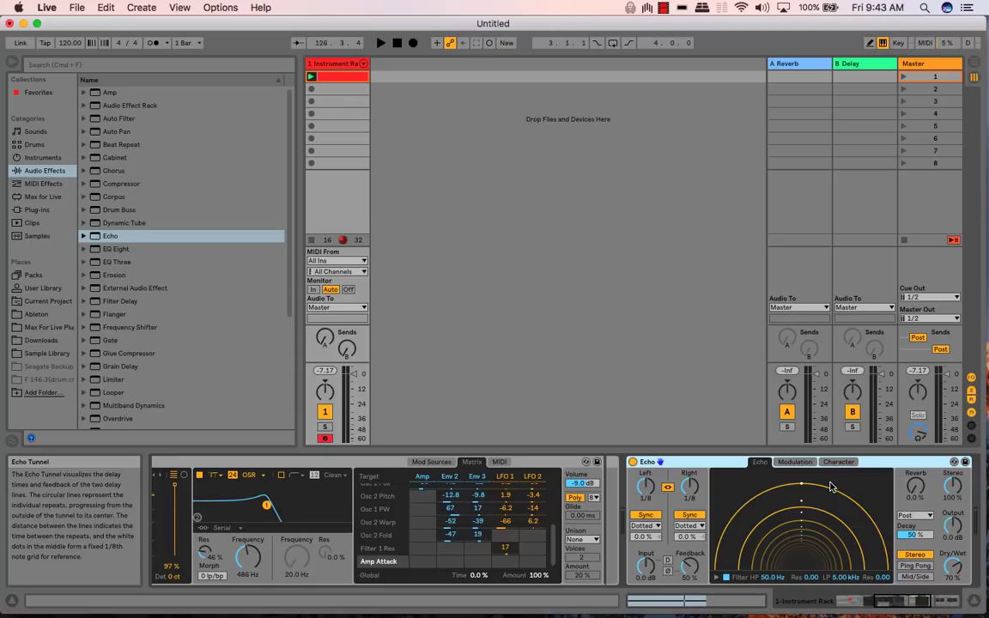
# During playback, unlink Echo's delay lines, set the right one to 1/4 in Notes mode, and set the input to 5.1 dB with drive on
pyautogui.press('space')
pyautogui.click(696, 526)
pyautogui.click(695, 537)
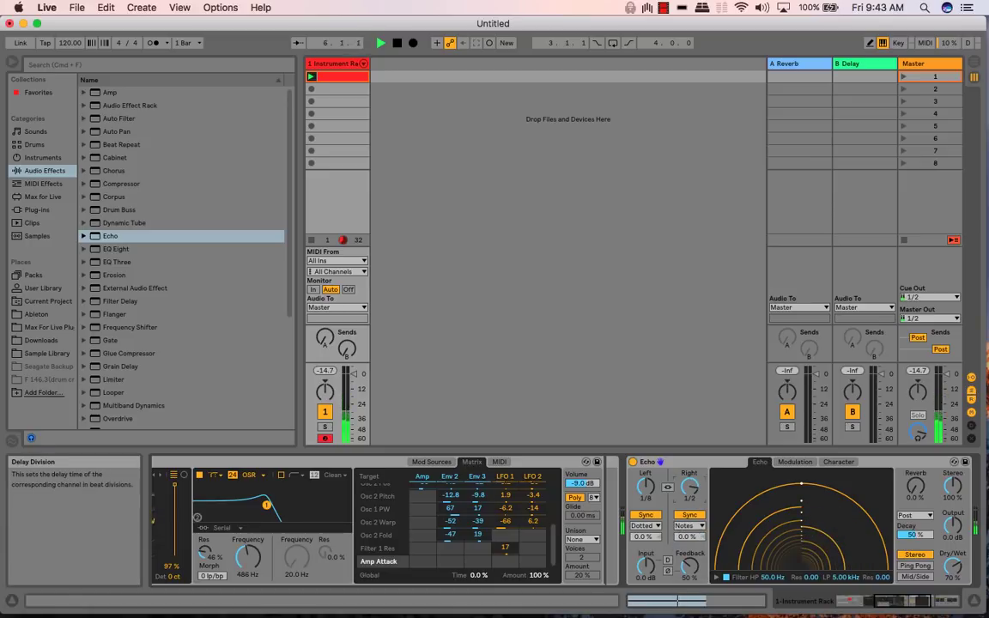
pyautogui.moveTo(690, 486); pyautogui.dragTo(690, 498)
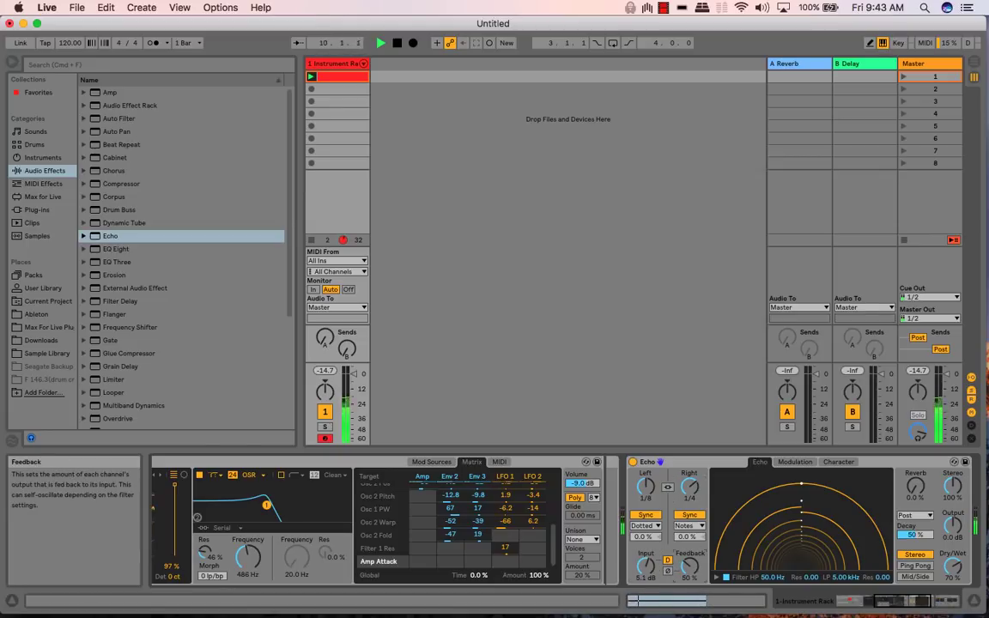
# Enable Echo's Wobble with an amount of 51% and a morph of 31%
pyautogui.click(831, 465)
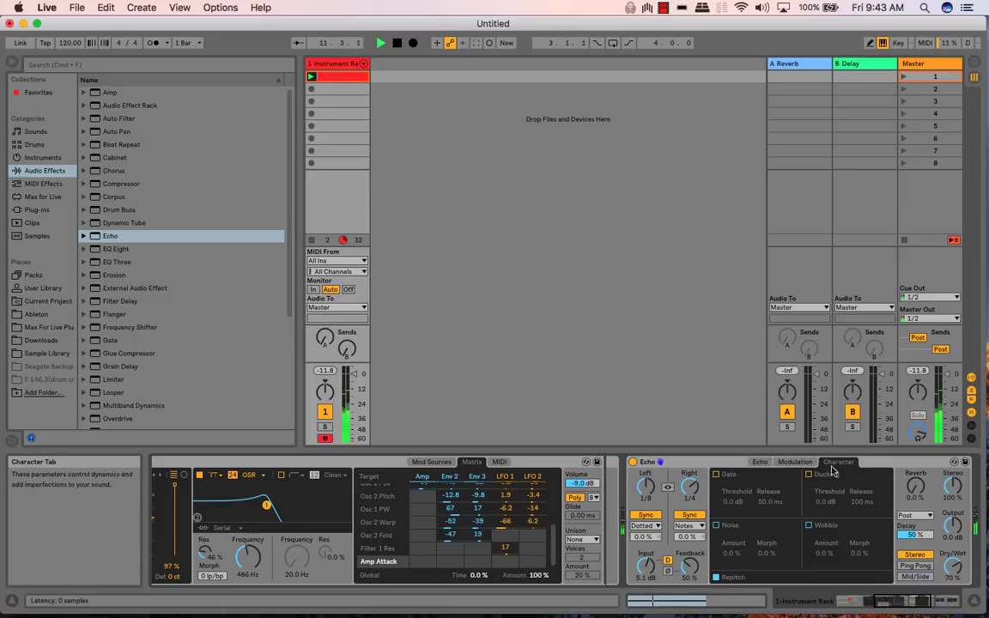
pyautogui.click(808, 524)
pyautogui.moveTo(857, 555); pyautogui.dragTo(829, 512)
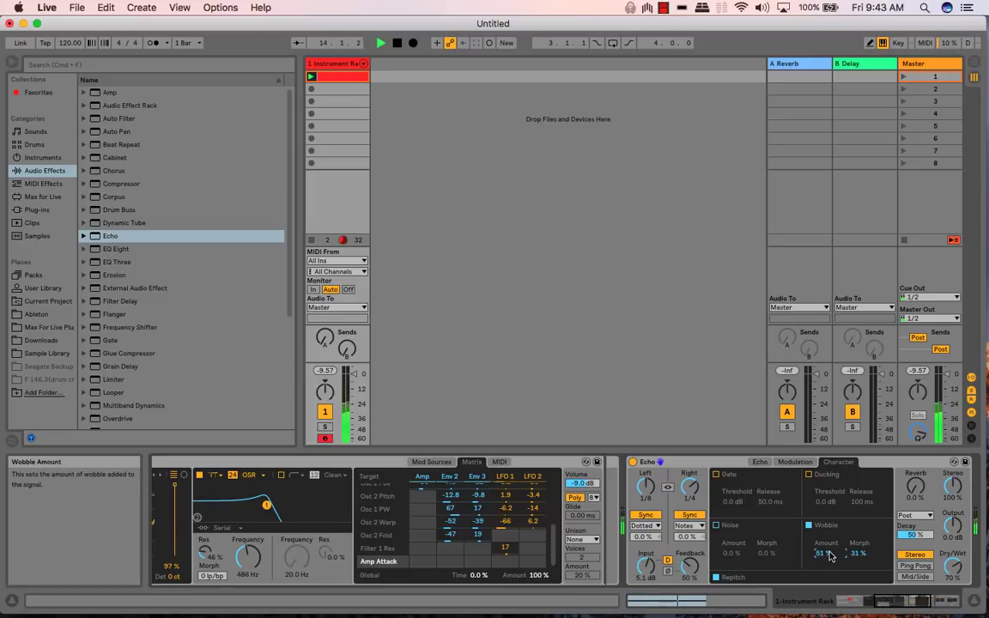
# Set Echo's reverb to 33%, switch its channel mode to Mid/Side, and set Dry/Wet to 44%
pyautogui.moveTo(916, 486); pyautogui.dragTo(915, 457)
pyautogui.click(920, 579)
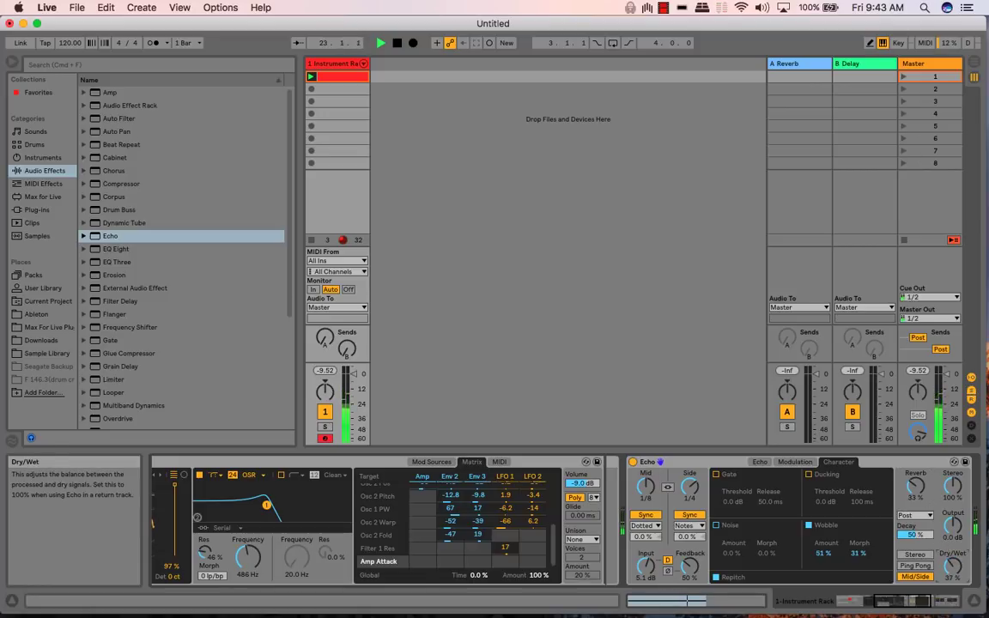
pyautogui.moveTo(951, 569); pyautogui.dragTo(952, 566)
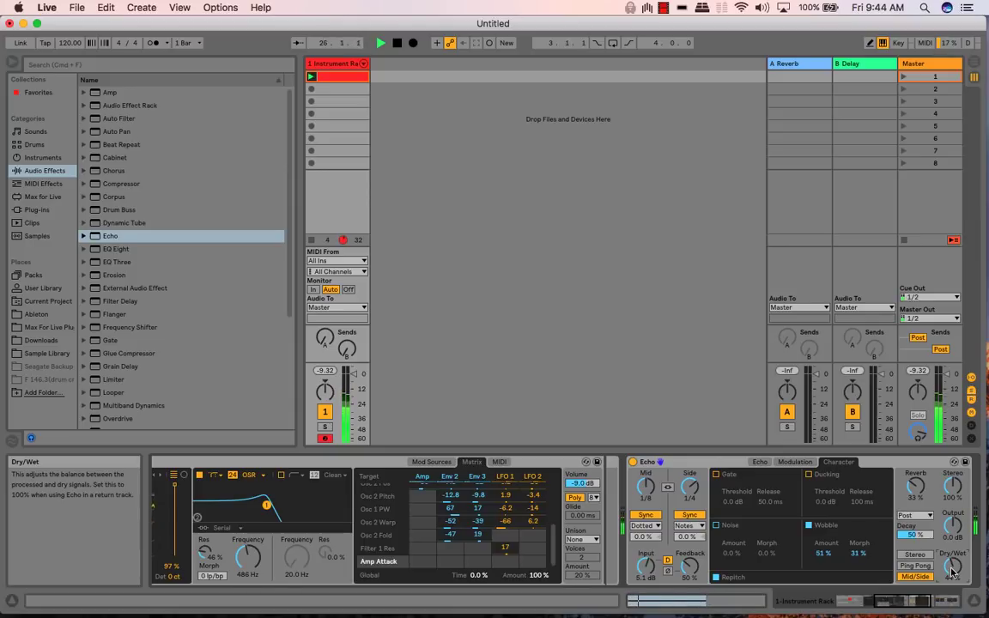
# Enable Echo's Ducking at -19 dB threshold and 1.50 s release, and its Noise at 7.0% amount and 30% morph
pyautogui.click(809, 477)
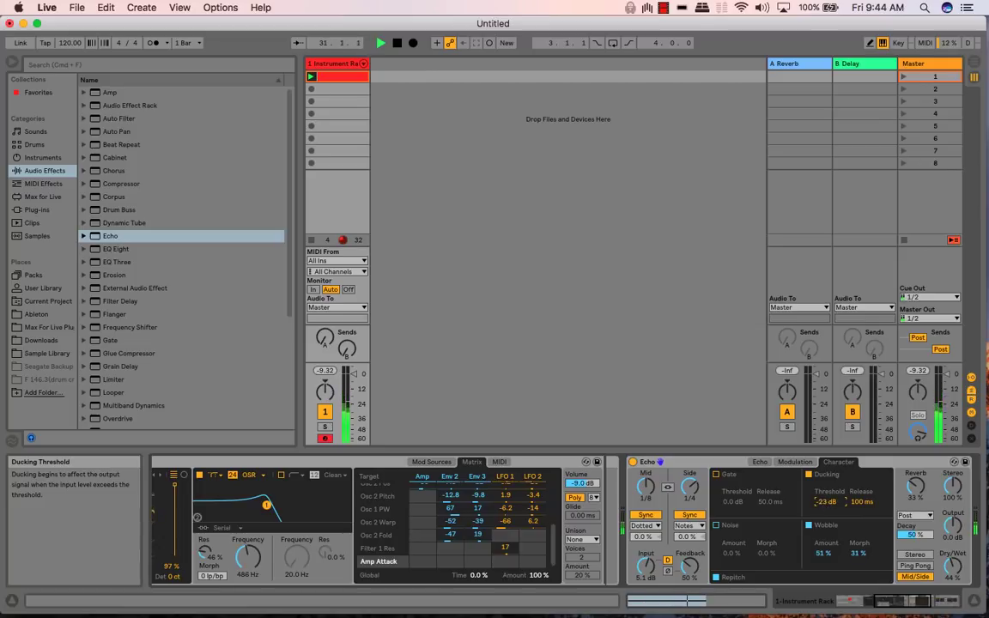
pyautogui.moveTo(864, 504); pyautogui.dragTo(863, 460)
pyautogui.click(829, 505)
pyautogui.click(728, 555)
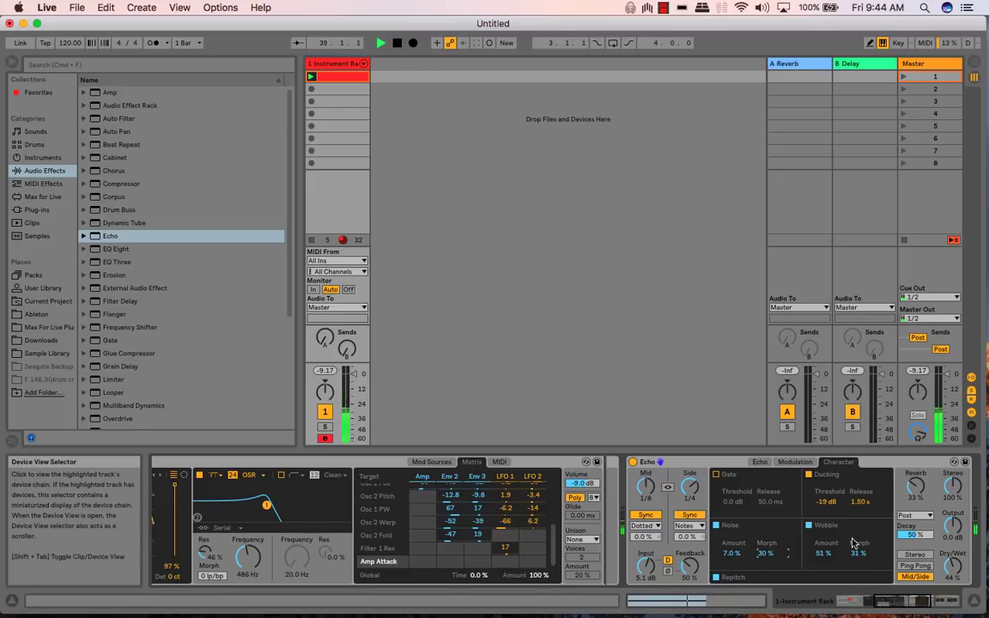
# Set Echo's modulation amounts to 1.6% for the delay and 14% for the filter
pyautogui.click(795, 462)
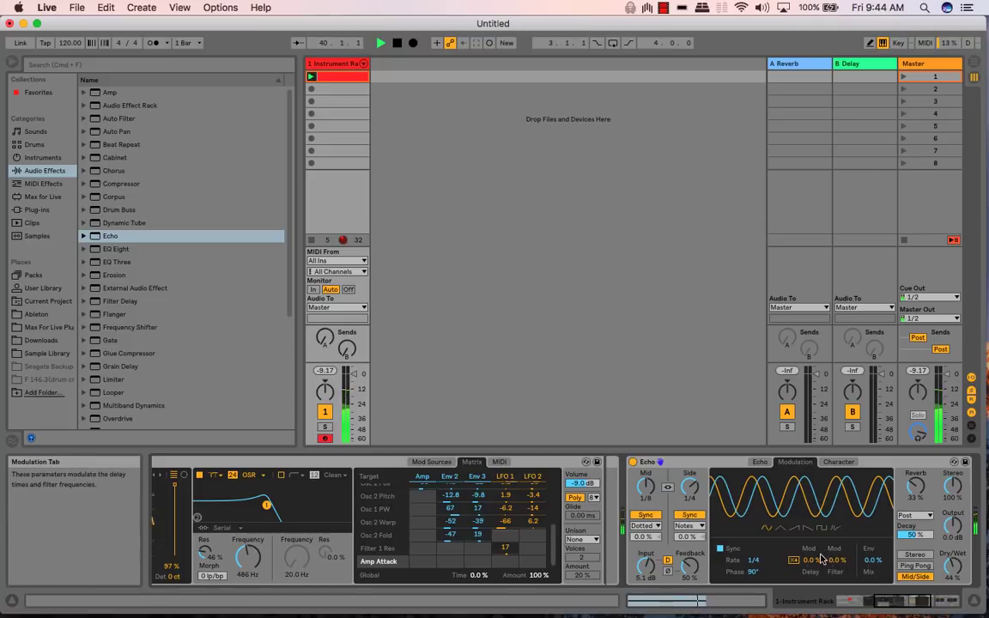
pyautogui.moveTo(811, 560); pyautogui.dragTo(812, 549)
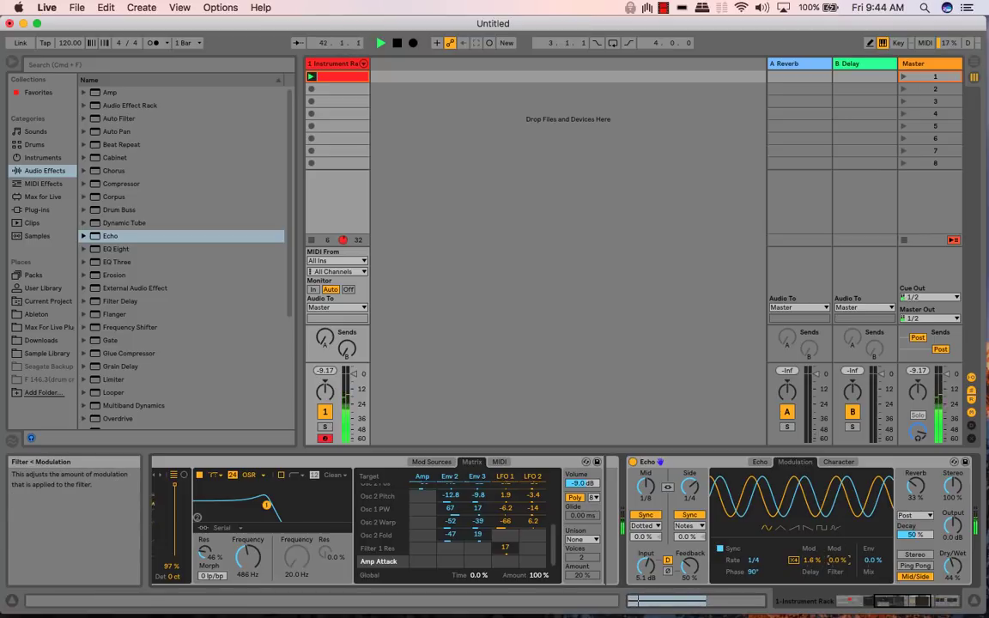
pyautogui.moveTo(837, 560); pyautogui.dragTo(837, 555)
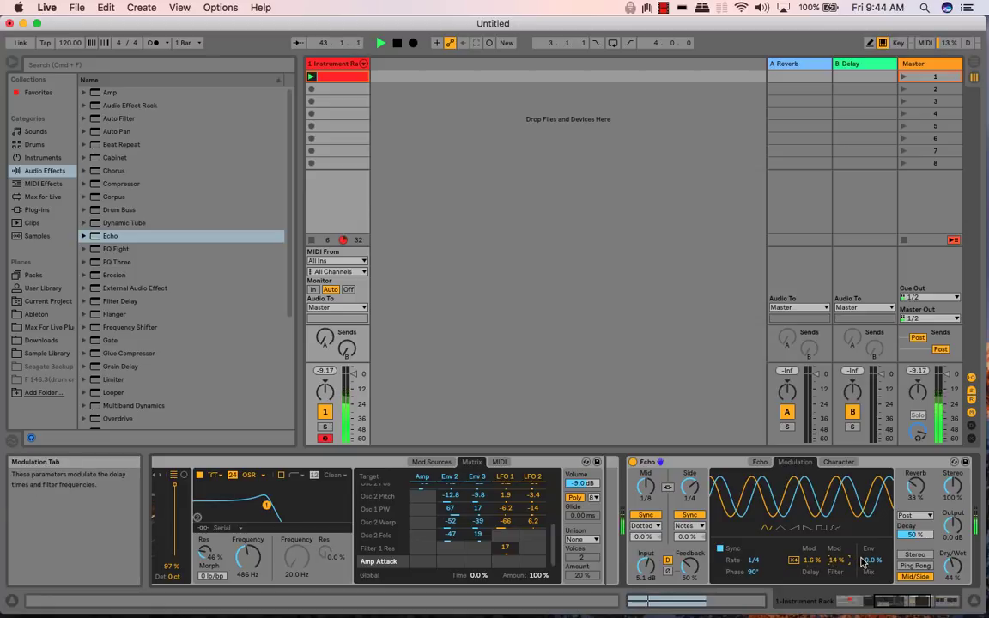
# Run Echo's modulation unsynced at 0.33 Hz with a triangle wave and a 59° phase
pyautogui.moveTo(754, 560)
pyautogui.mouseDown()
pyautogui.moveTo(753, 588)
pyautogui.moveTo(763, 560)
pyautogui.mouseUp()
pyautogui.click(721, 548)
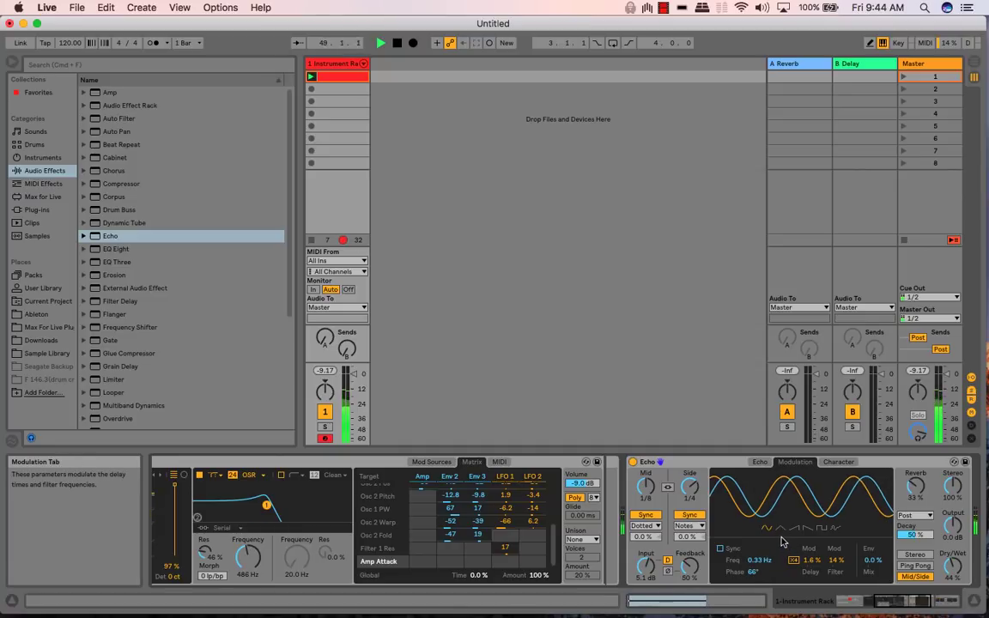
pyautogui.click(780, 531)
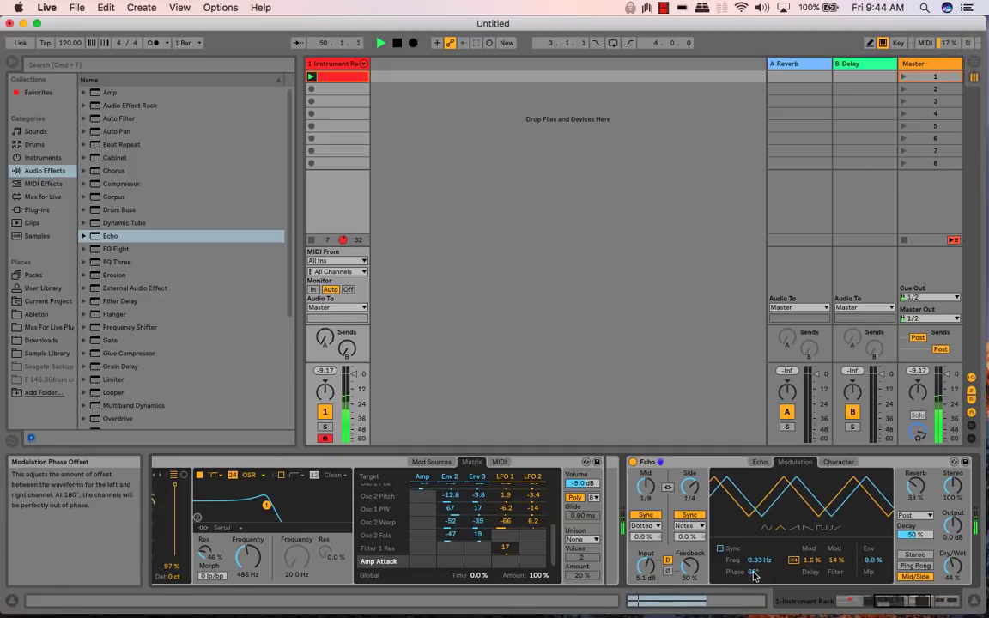
pyautogui.moveTo(754, 575); pyautogui.dragTo(754, 577)
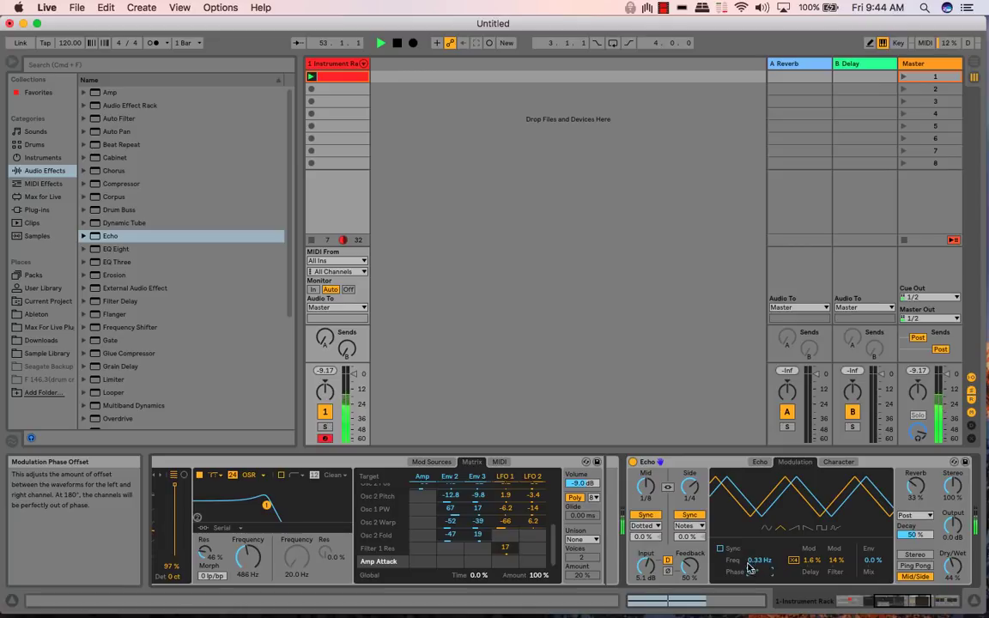
# In Wavetable's modulation matrix, clear Filter 1 Freq's LFO 1, LFO 2 and Env 2 amounts and set its Amp amount to 100
pyautogui.scroll(4, 480, 505)
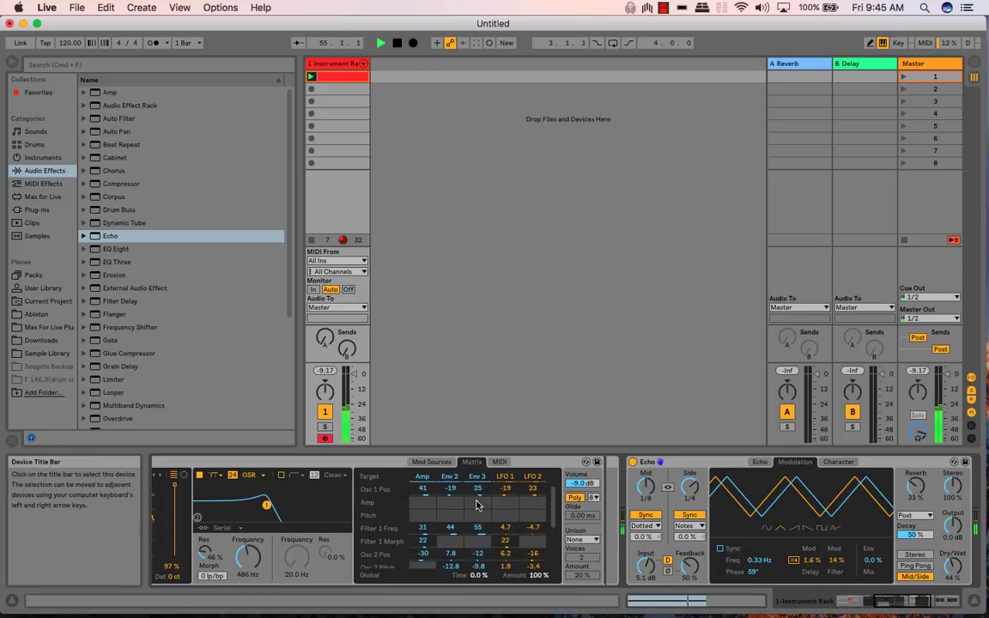
pyautogui.click(477, 503)
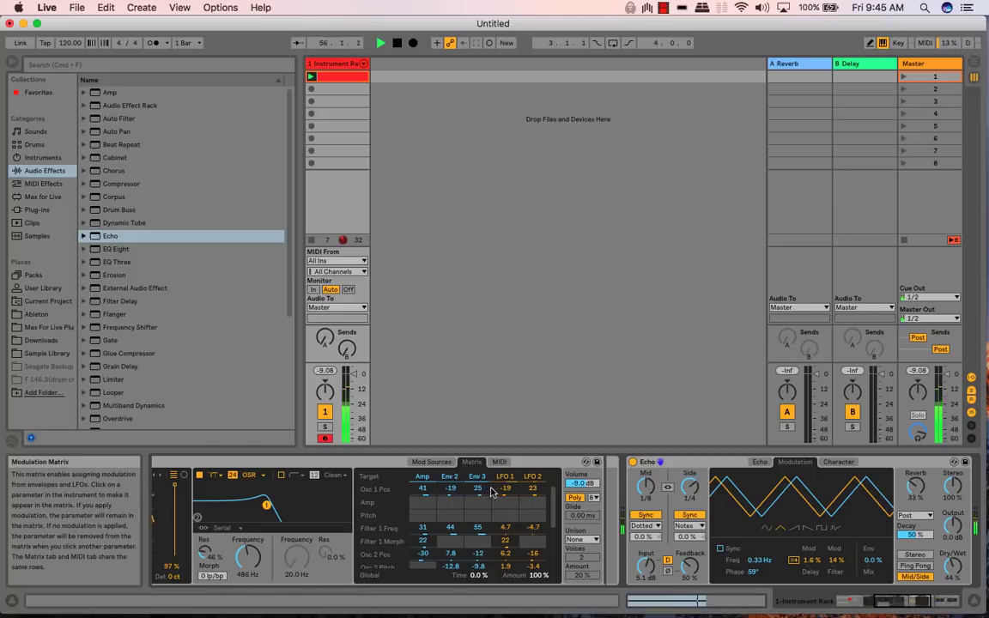
pyautogui.scroll(-2, 498, 501)
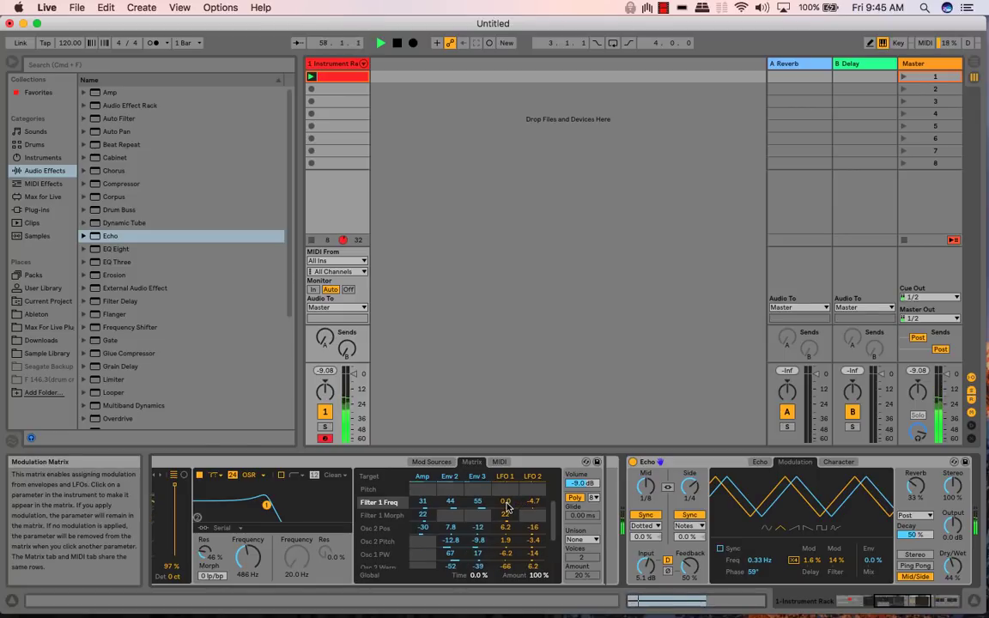
pyautogui.doubleClick(535, 503)
pyautogui.doubleClick(451, 504)
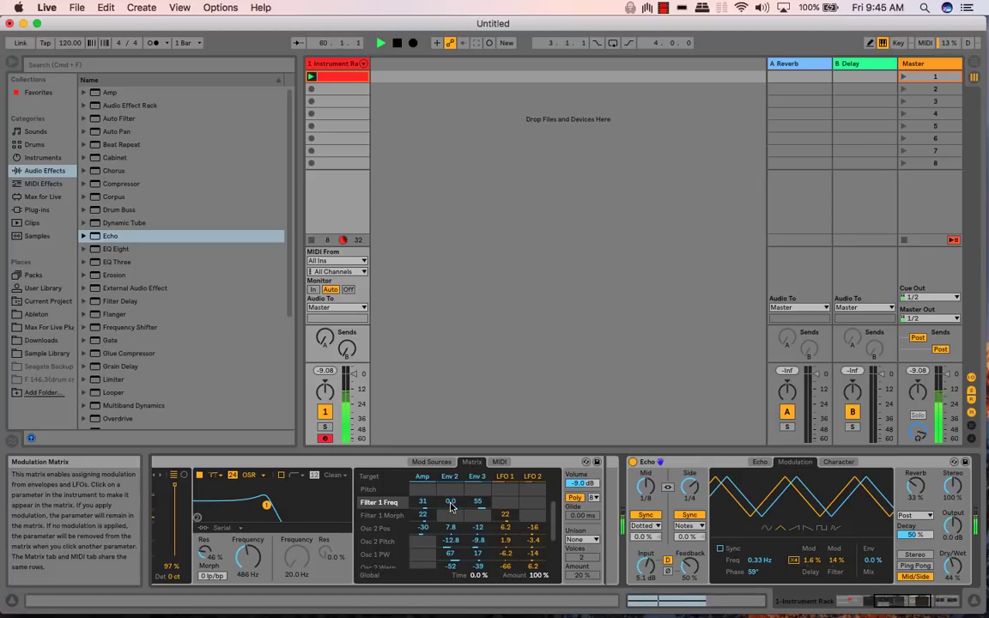
pyautogui.doubleClick(451, 505)
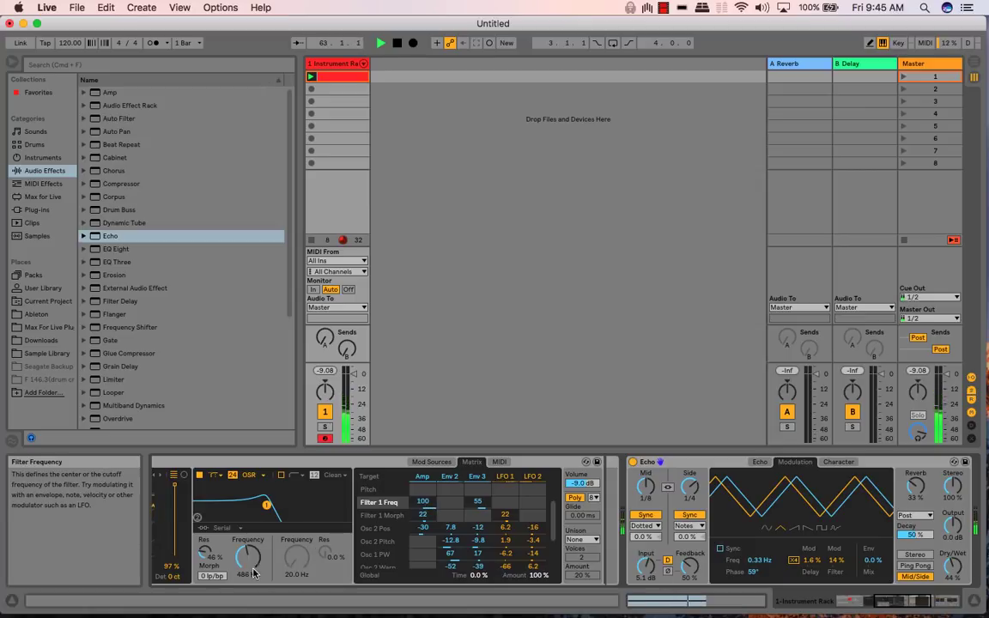
# Reset Wavetable's global transpose to 0 st and set filter 1 to 265 Hz with a 15 lp/bp morph
pyautogui.moveTo(249, 557); pyautogui.dragTo(249, 483)
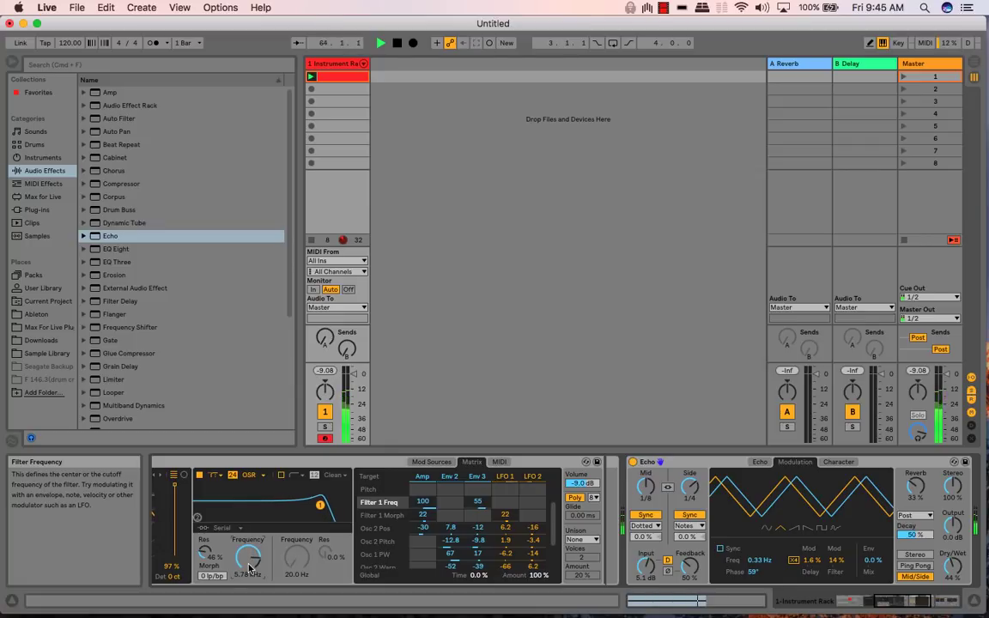
pyautogui.hscroll(-10, 249, 567)
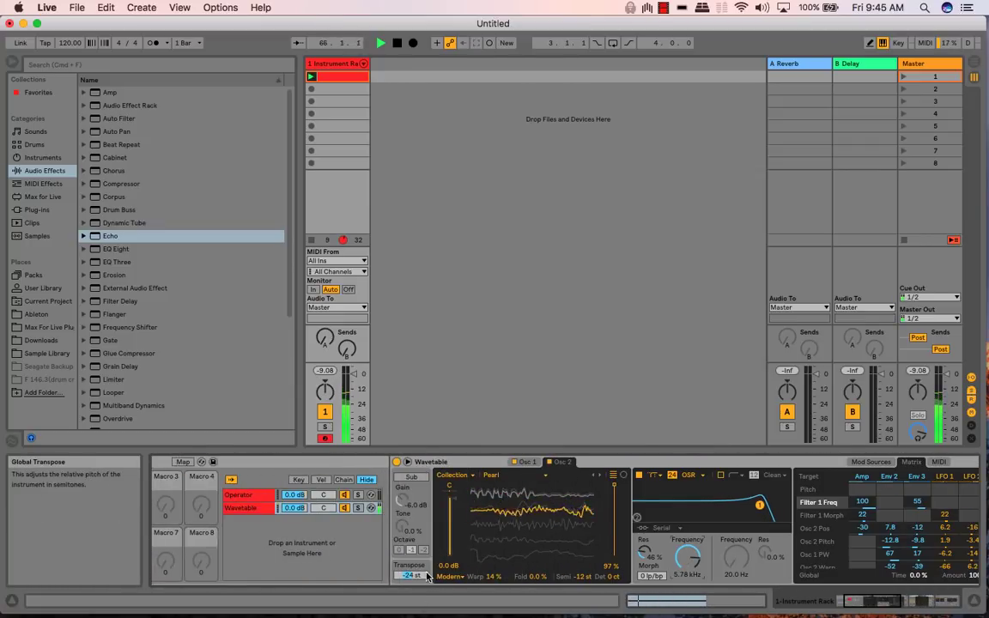
pyautogui.moveTo(415, 575)
pyautogui.mouseDown()
pyautogui.moveTo(416, 535)
pyautogui.moveTo(421, 572)
pyautogui.mouseUp()
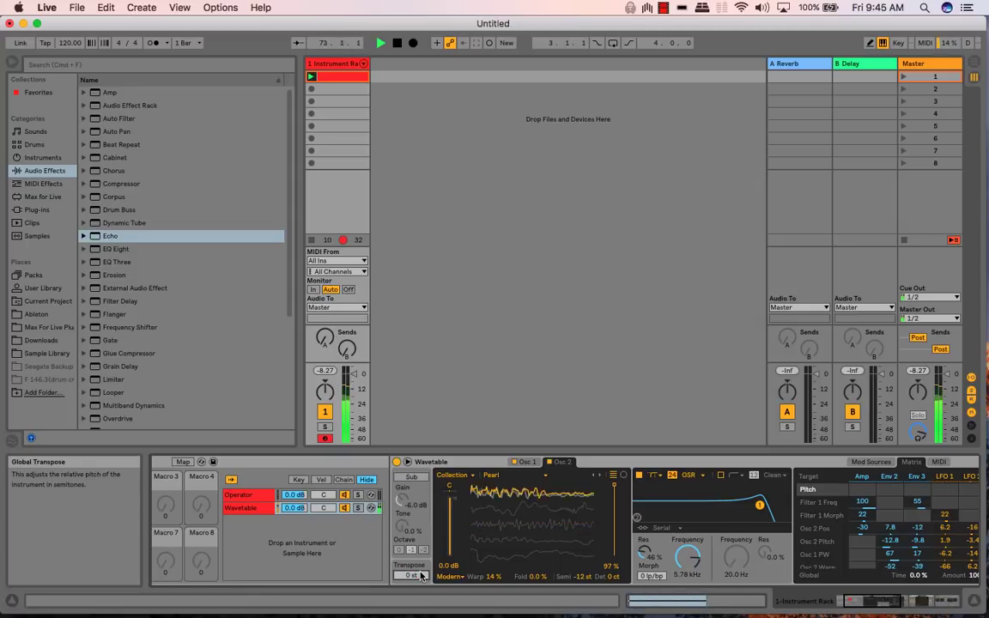
pyautogui.moveTo(686, 556); pyautogui.dragTo(624, 594)
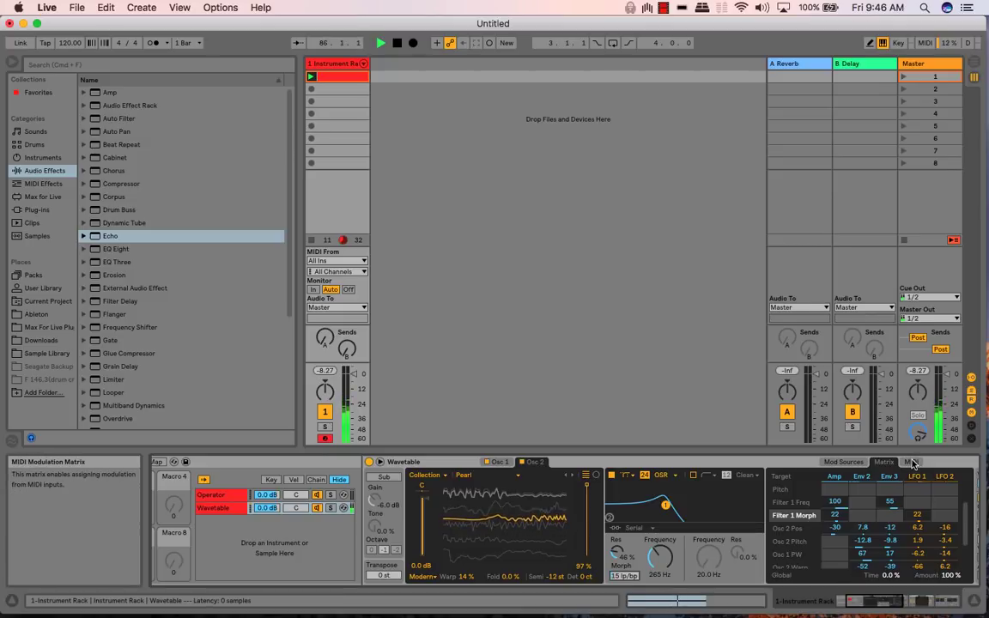
# Lengthen Wavetable's Env 2 to an attack of 6.07 s and a decay of 4.68 s
pyautogui.click(850, 463)
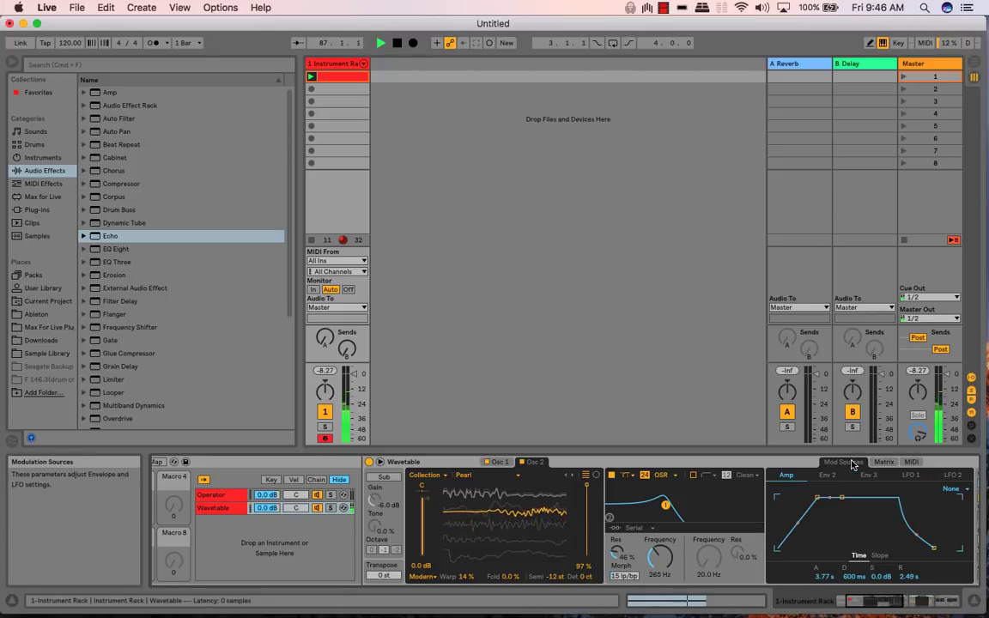
pyautogui.click(826, 475)
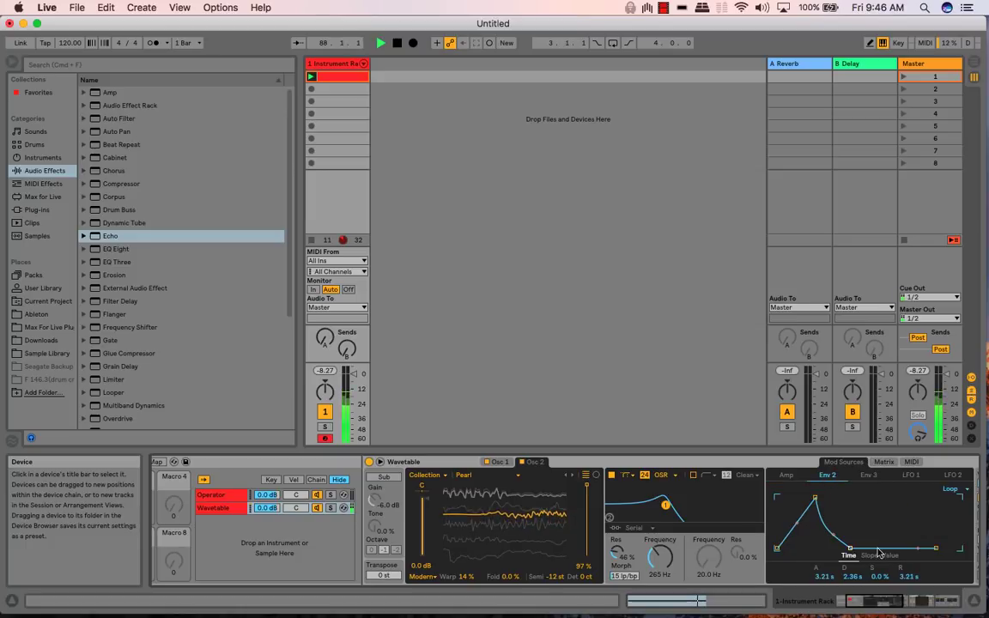
pyautogui.moveTo(825, 577)
pyautogui.mouseDown()
pyautogui.moveTo(825, 562)
pyautogui.moveTo(853, 570)
pyautogui.moveTo(843, 571)
pyautogui.mouseUp()
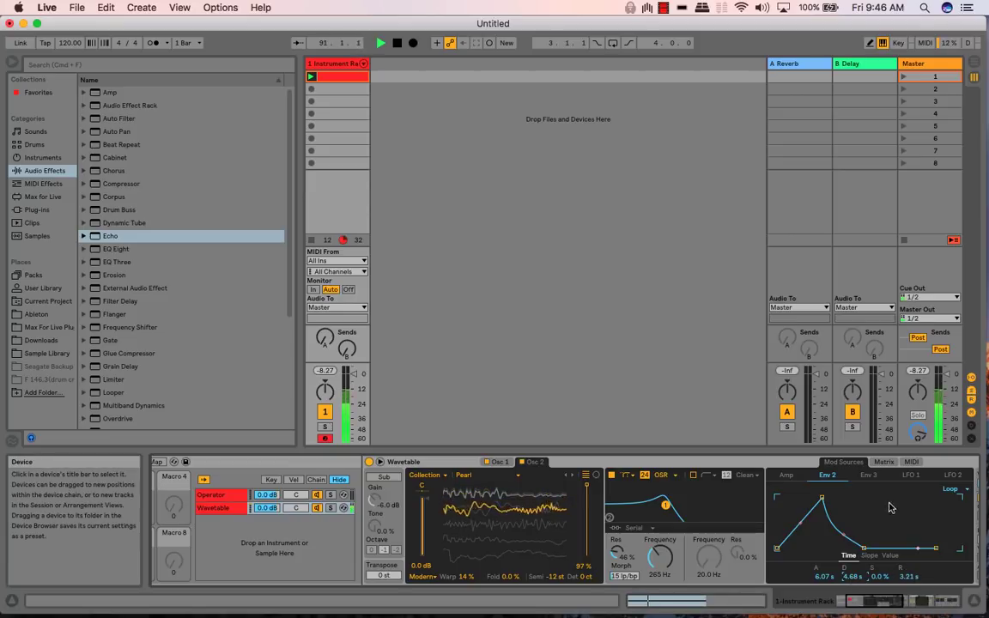
# Slow Wavetable's LFO 1 to 0.23 Hz and LFO 2 to 0.02 Hz
pyautogui.click(911, 474)
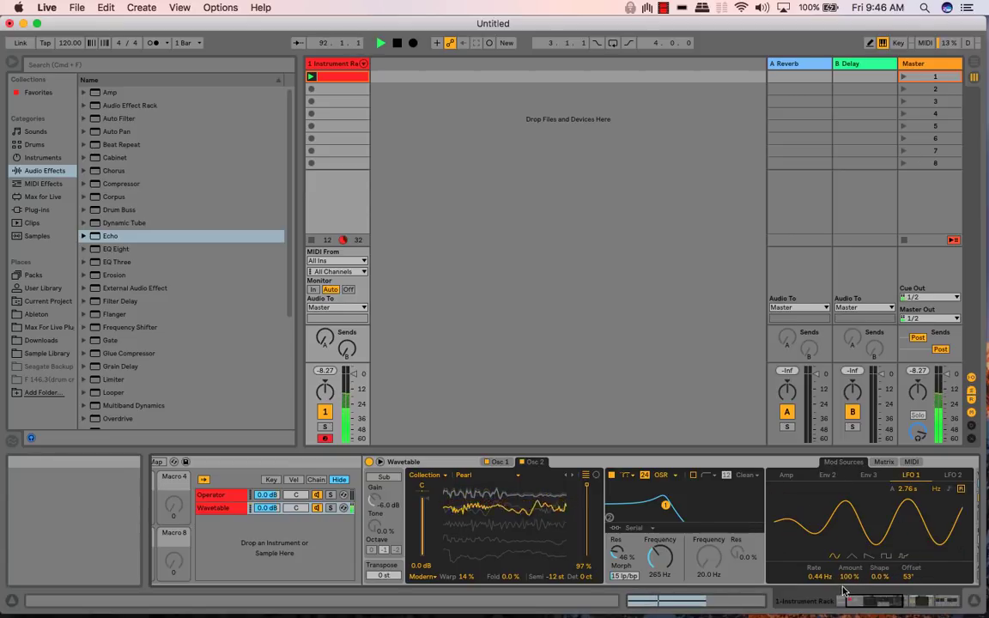
pyautogui.click(953, 474)
pyautogui.moveTo(824, 579); pyautogui.dragTo(824, 587)
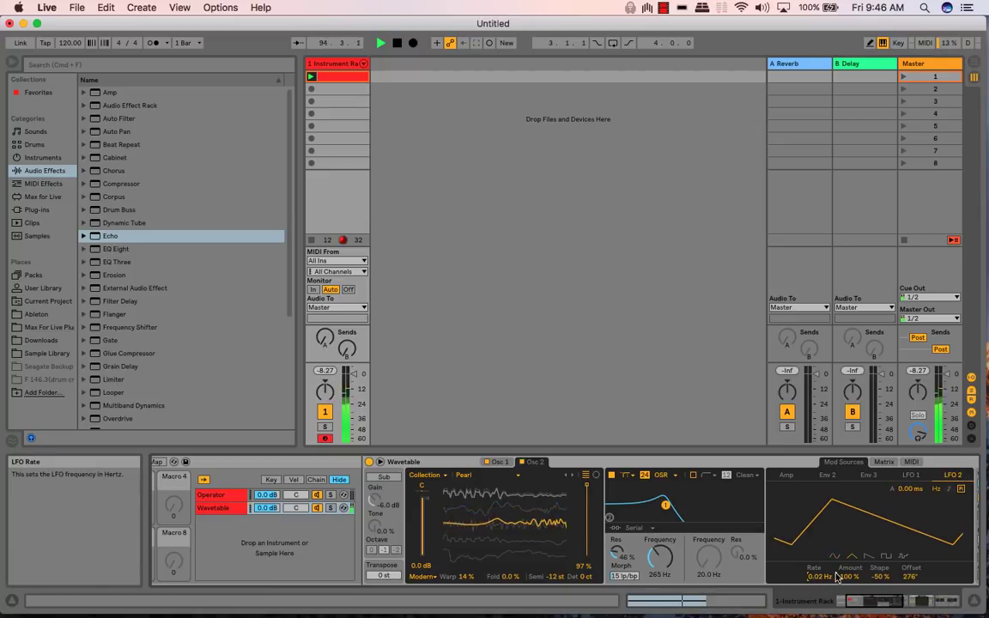
# Shape LFO 1 with 11% shape, a 0.14 Hz rate, a 79° offset and an attack of about 8 s
pyautogui.click(911, 477)
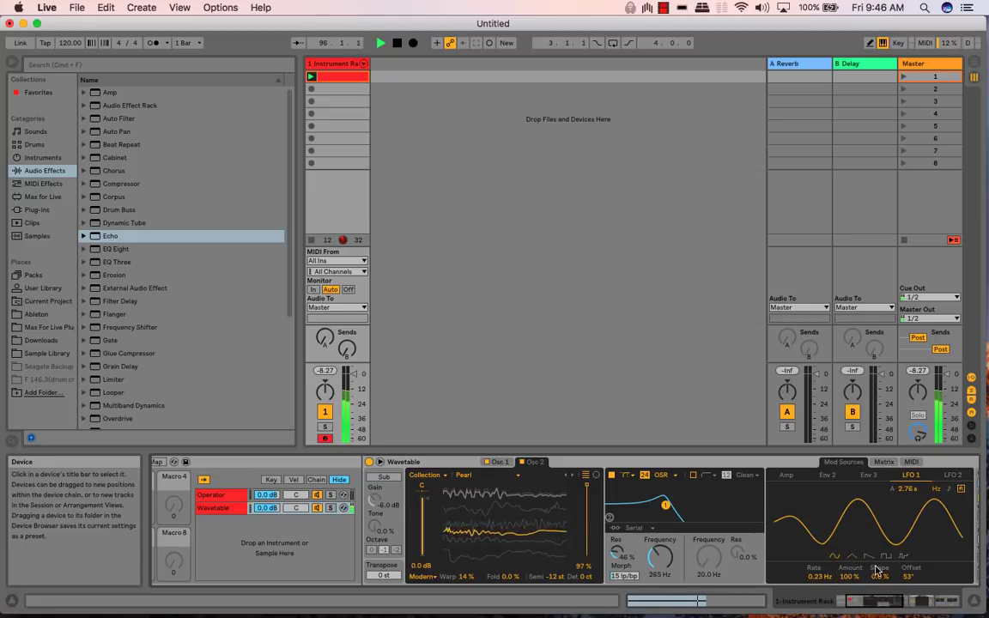
pyautogui.moveTo(880, 577)
pyautogui.mouseDown()
pyautogui.moveTo(879, 559)
pyautogui.moveTo(879, 570)
pyautogui.mouseUp()
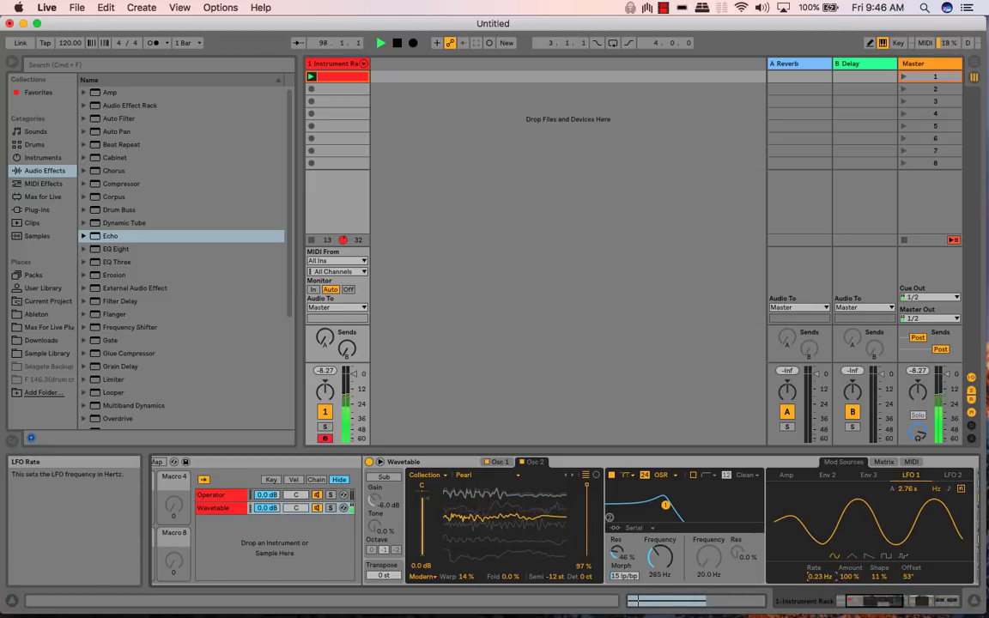
pyautogui.moveTo(819, 577); pyautogui.dragTo(819, 586)
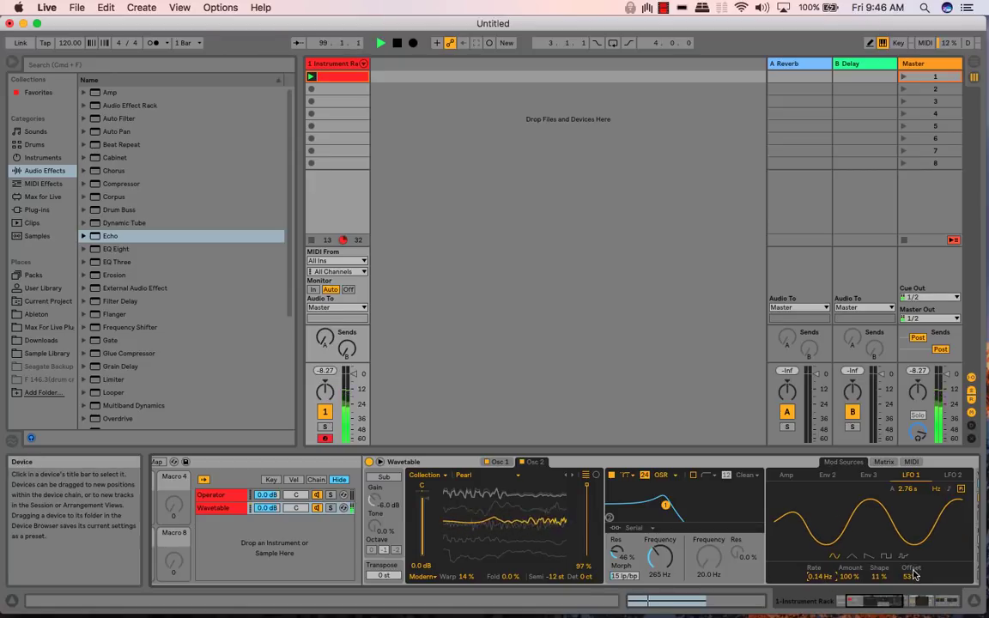
pyautogui.moveTo(908, 577); pyautogui.dragTo(907, 561)
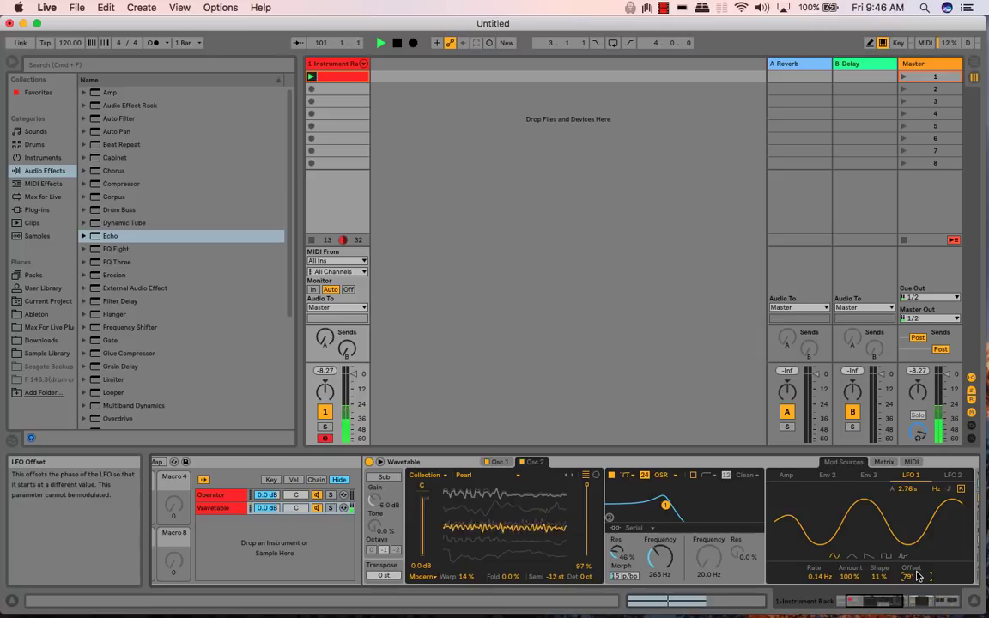
pyautogui.moveTo(907, 489); pyautogui.dragTo(907, 470)
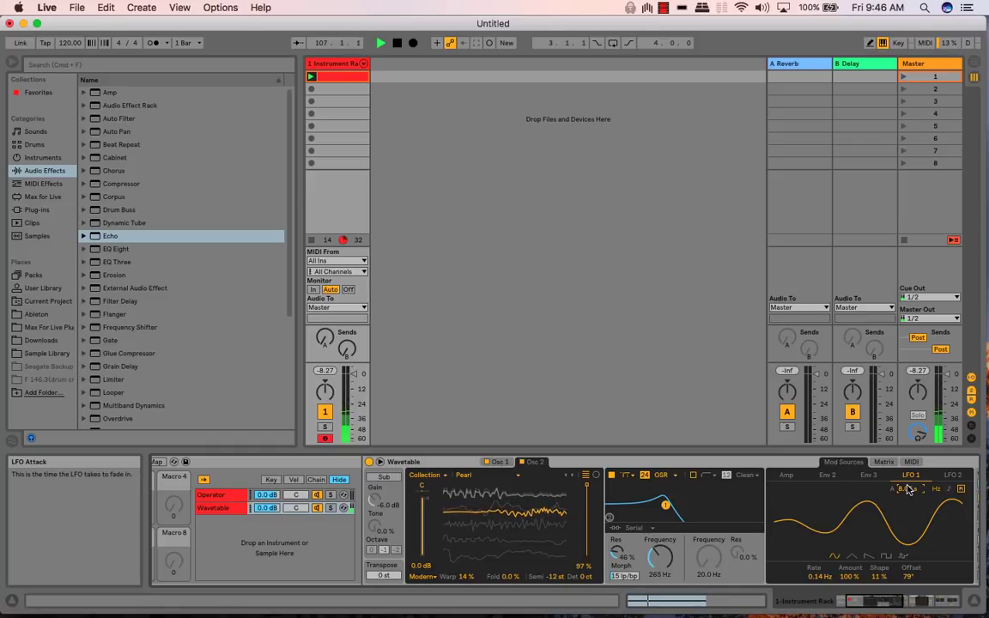
# Set the matrix amounts of Filter 1 Freq to Amp 25 and Env 3 41, and Filter 1 Morph to Amp 30, Env 3 -1.6 and LFO 1 6.2
pyautogui.click(788, 476)
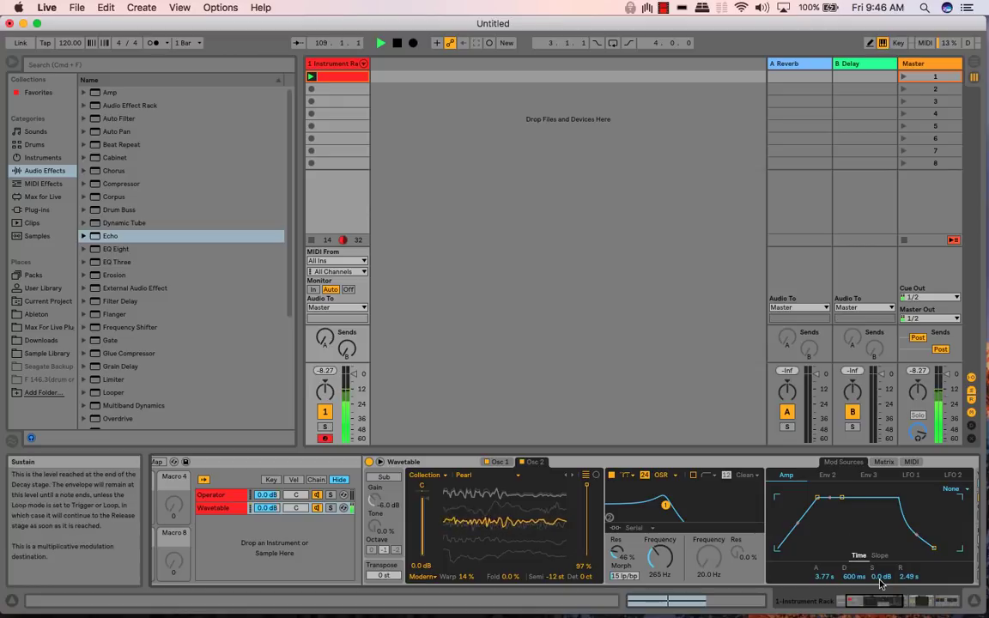
pyautogui.click(884, 463)
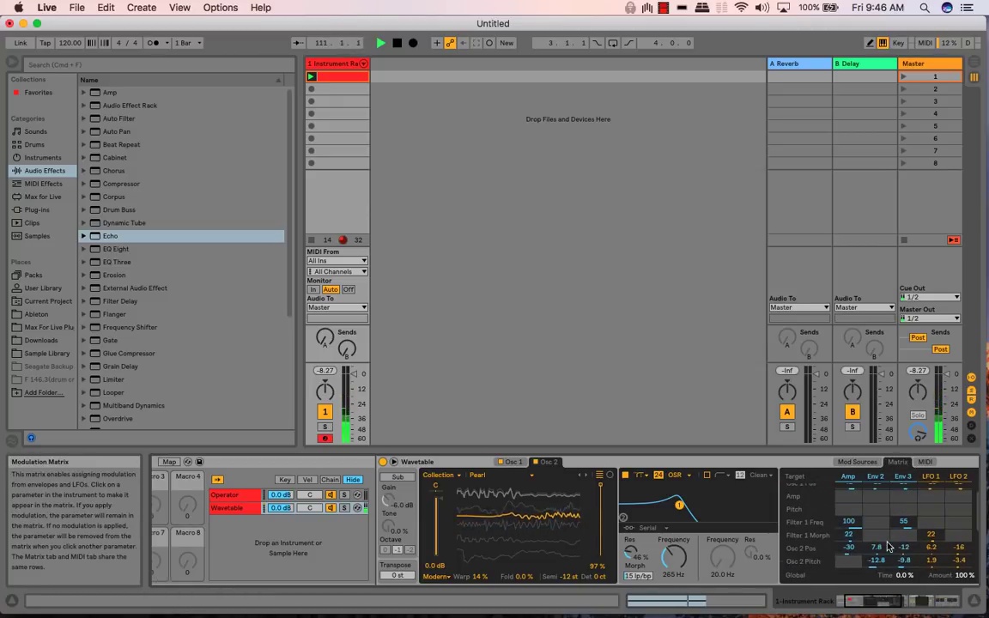
pyautogui.scroll(1, 876, 541)
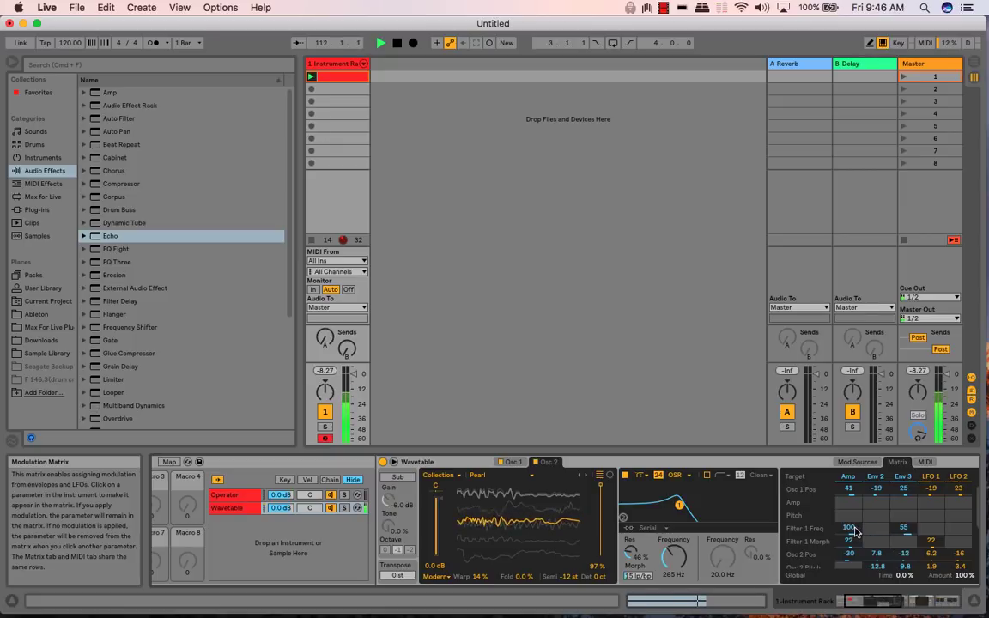
pyautogui.moveTo(855, 533)
pyautogui.mouseDown()
pyautogui.moveTo(850, 543)
pyautogui.moveTo(907, 542)
pyautogui.moveTo(904, 532)
pyautogui.moveTo(850, 536)
pyautogui.mouseUp()
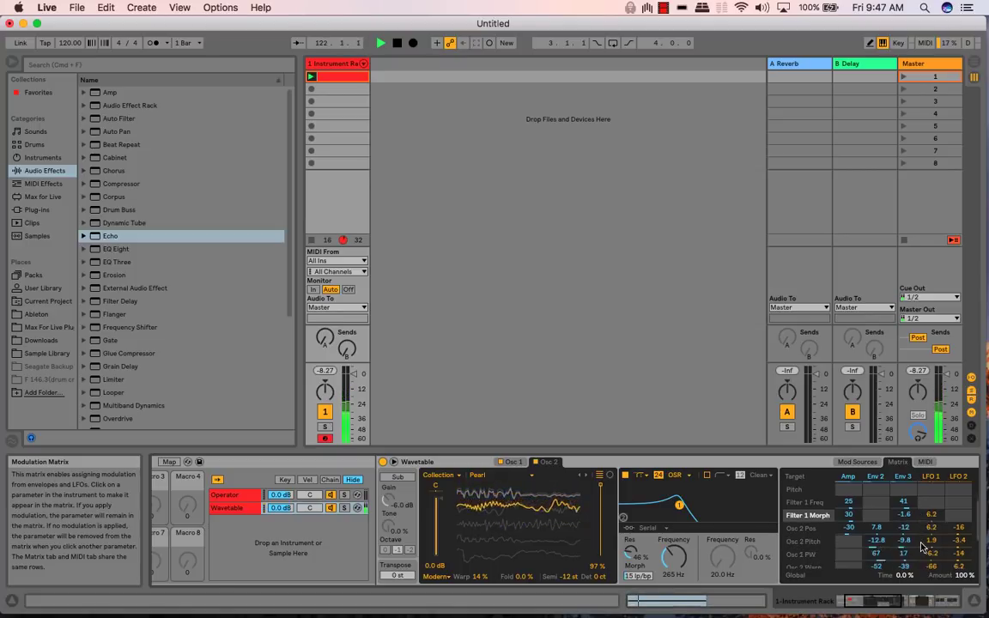
# Set Wavetable's oscillator 2 to -24 semitones and adjust oscillator 1's semitone transposition
pyautogui.scroll(-3, 921, 547)
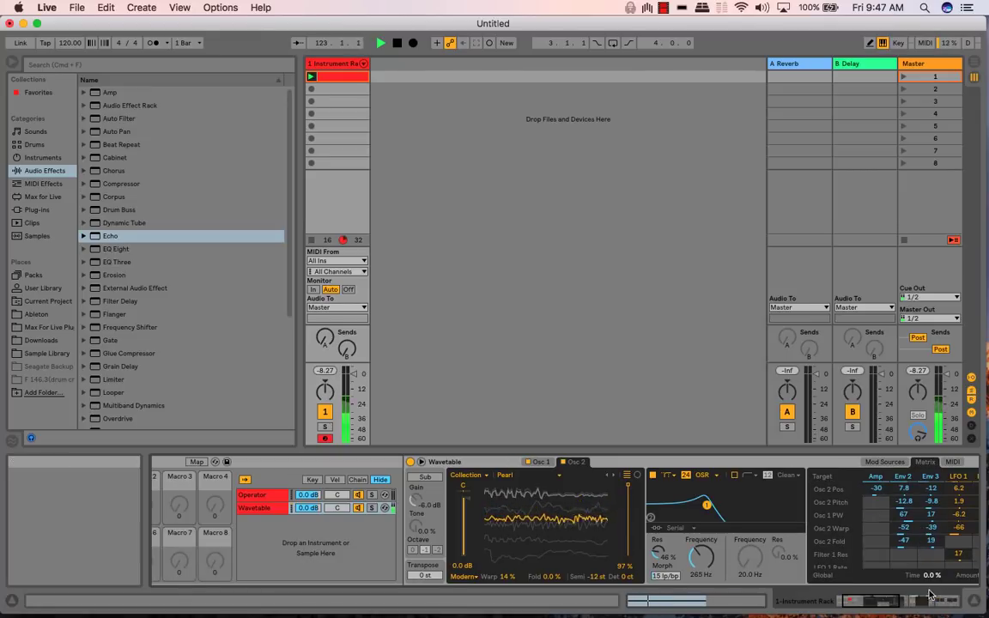
pyautogui.click(898, 599)
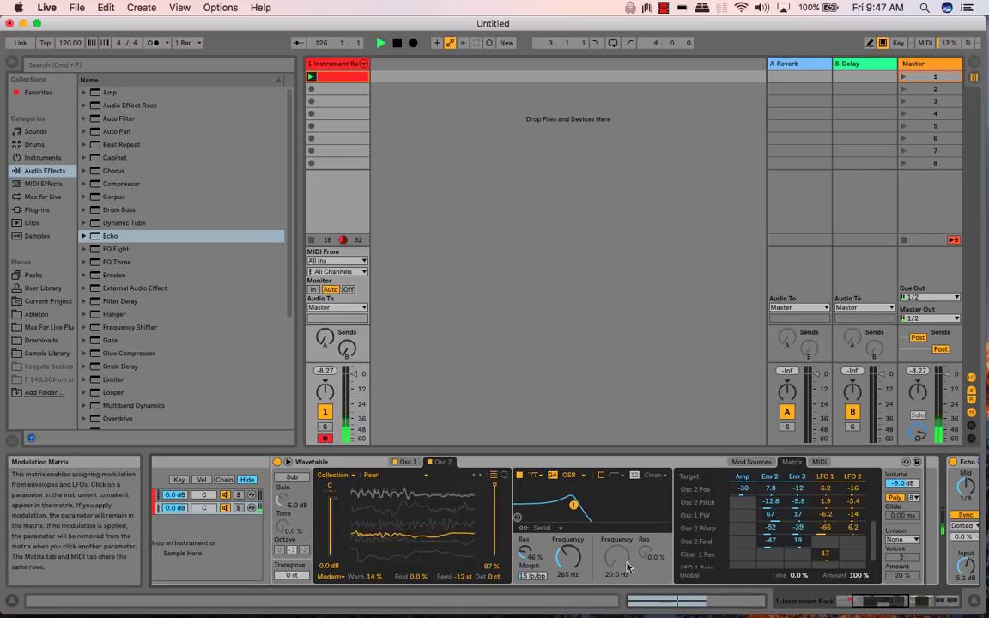
pyautogui.moveTo(463, 576); pyautogui.dragTo(463, 593)
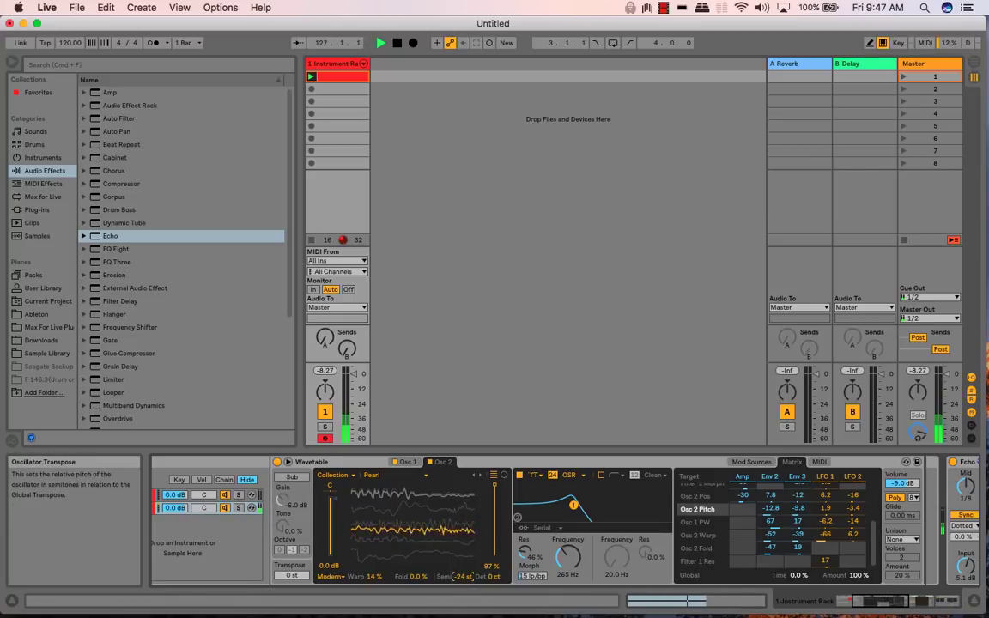
pyautogui.click(406, 462)
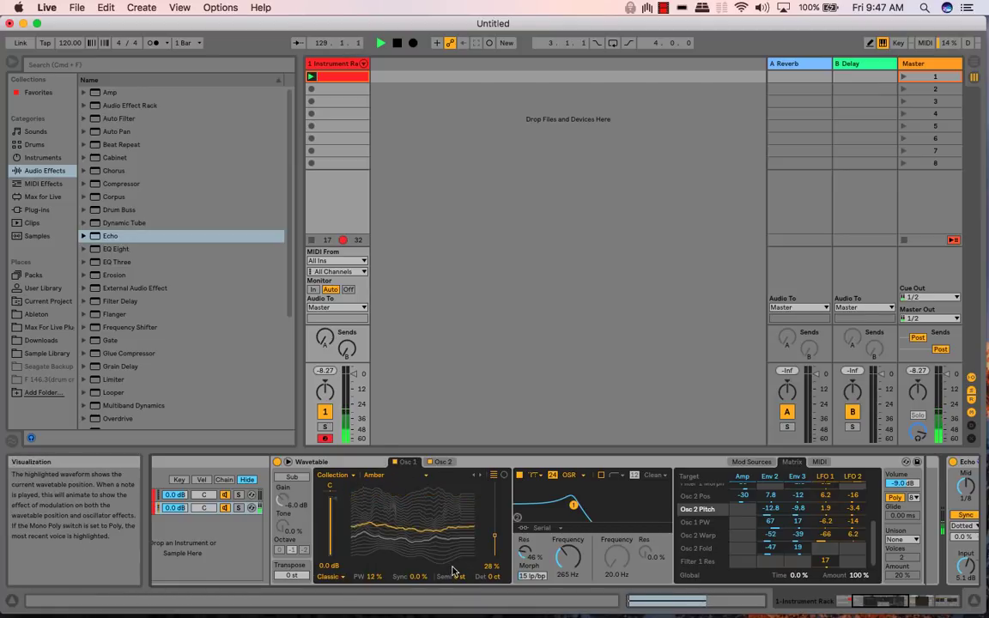
pyautogui.moveTo(464, 576); pyautogui.dragTo(460, 588)
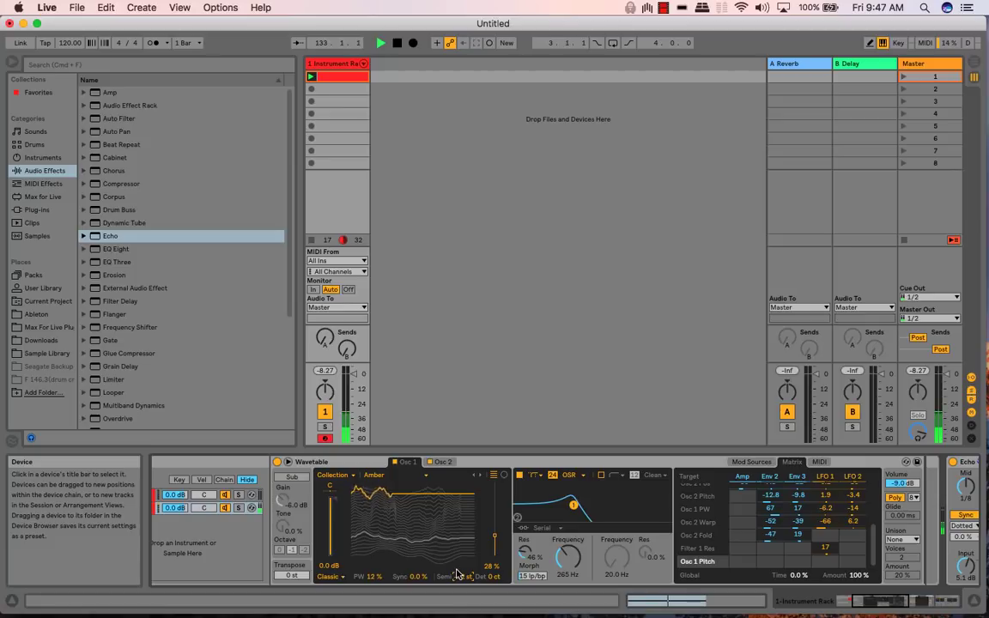
pyautogui.moveTo(864, 606); pyautogui.dragTo(925, 603)
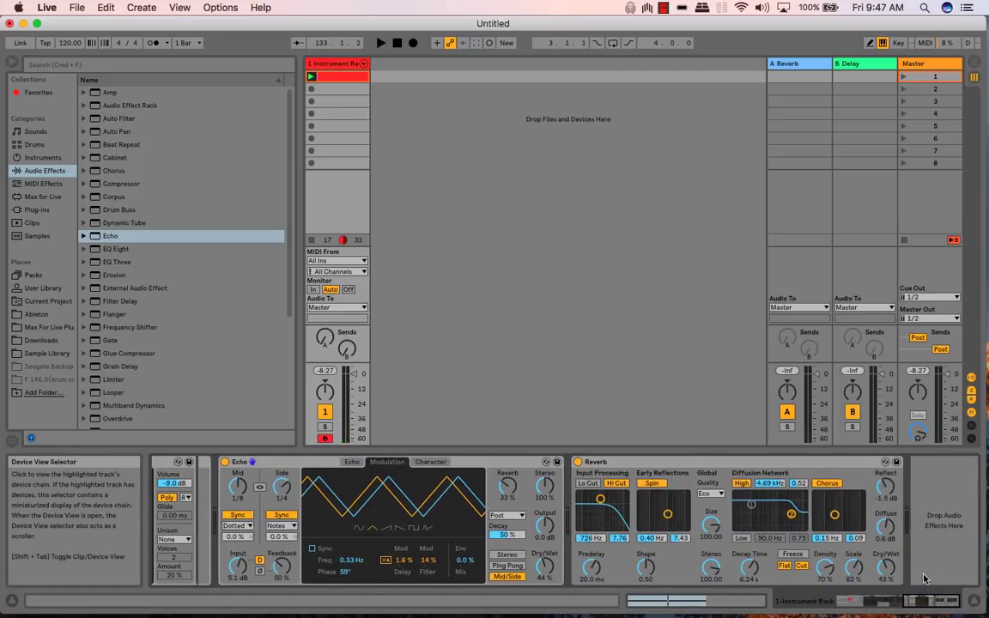
# Examine the wavetables and wavetable categories available for Wavetable's oscillator 1, and look over its modulation matrix assignments
pyautogui.hscroll(-10, 850, 519)
pyautogui.hscroll(-1, 856, 569)
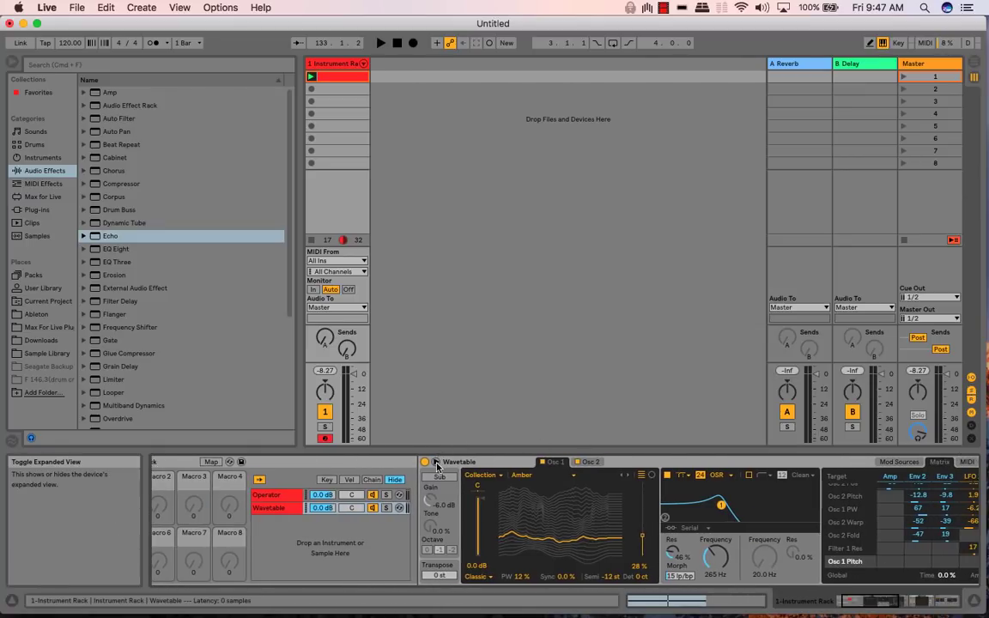
pyautogui.click(539, 475)
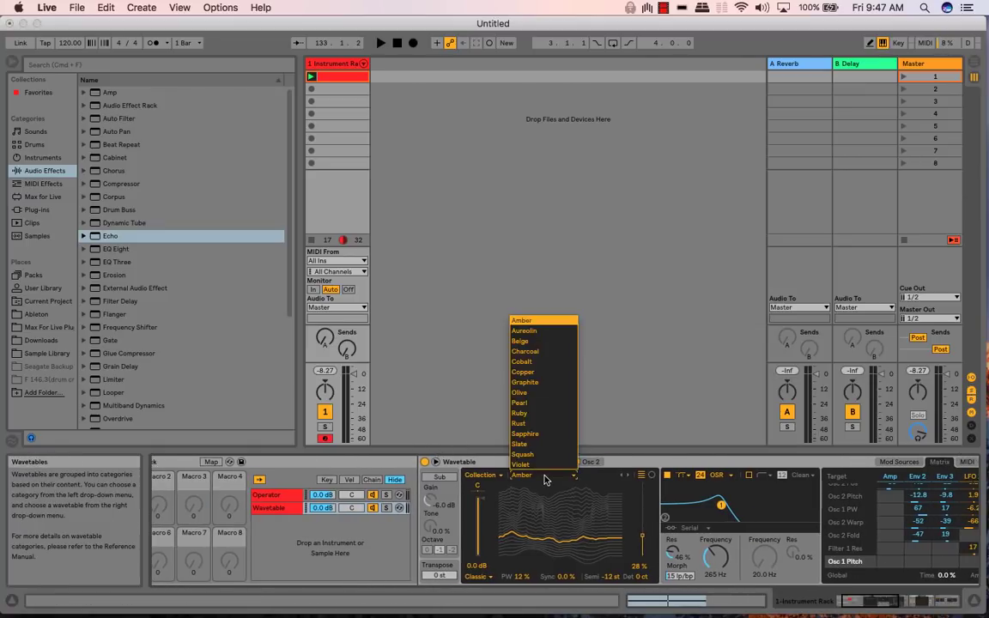
pyautogui.click(459, 464)
pyautogui.click(479, 475)
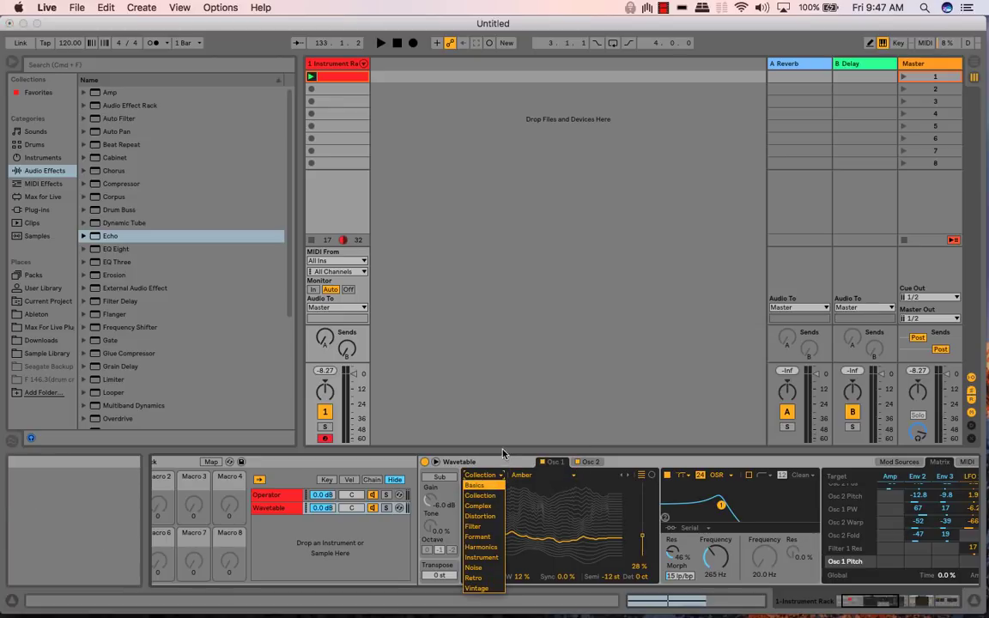
pyautogui.click(495, 463)
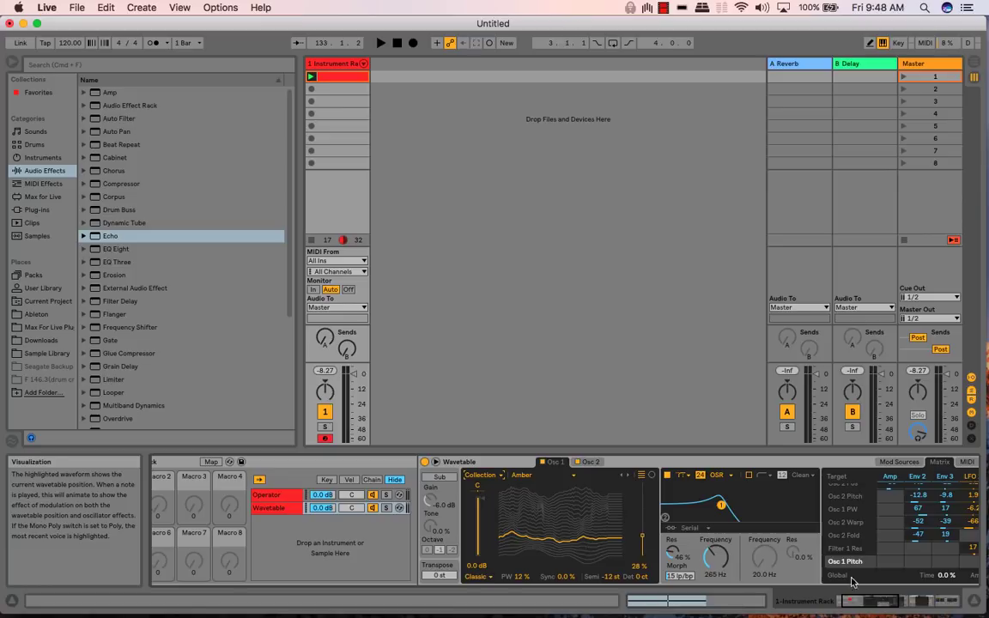
pyautogui.scroll(2, 898, 552)
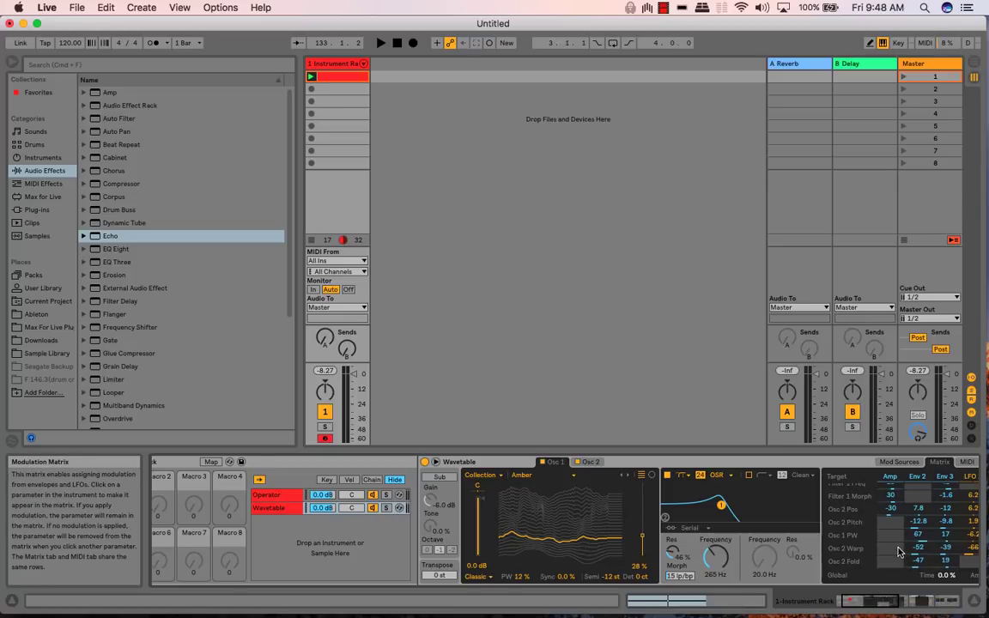
pyautogui.scroll(-2, 898, 552)
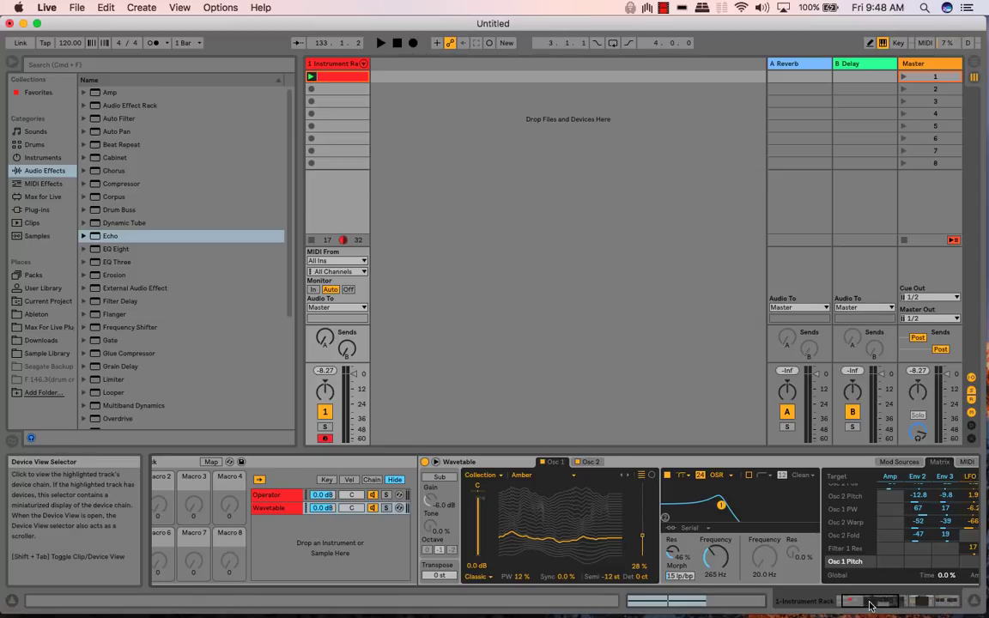
pyautogui.moveTo(870, 601)
pyautogui.mouseDown()
pyautogui.moveTo(889, 601)
pyautogui.moveTo(877, 600)
pyautogui.mouseUp()
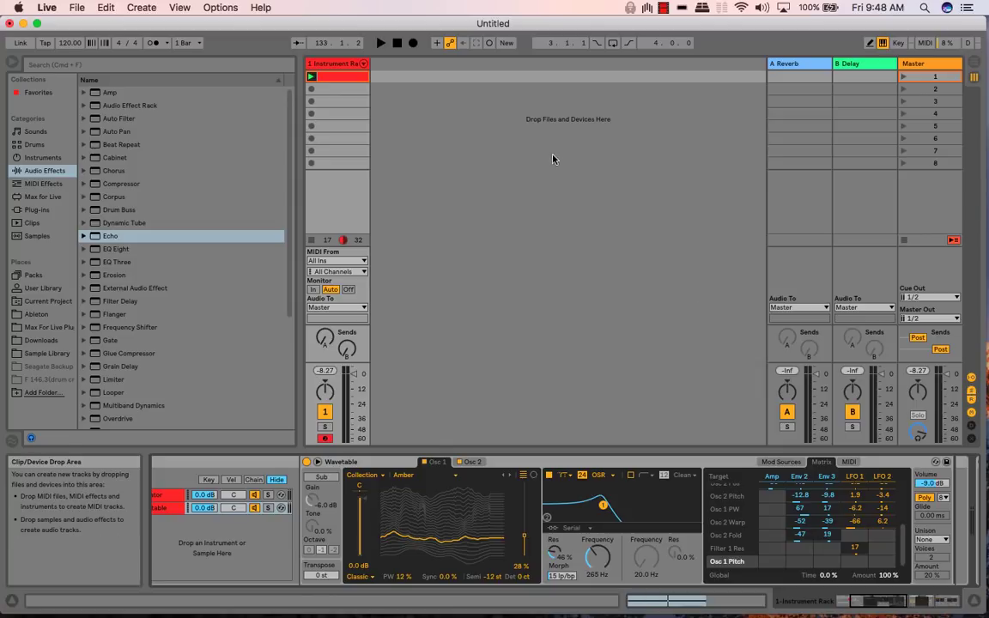
pyautogui.click(527, 150)
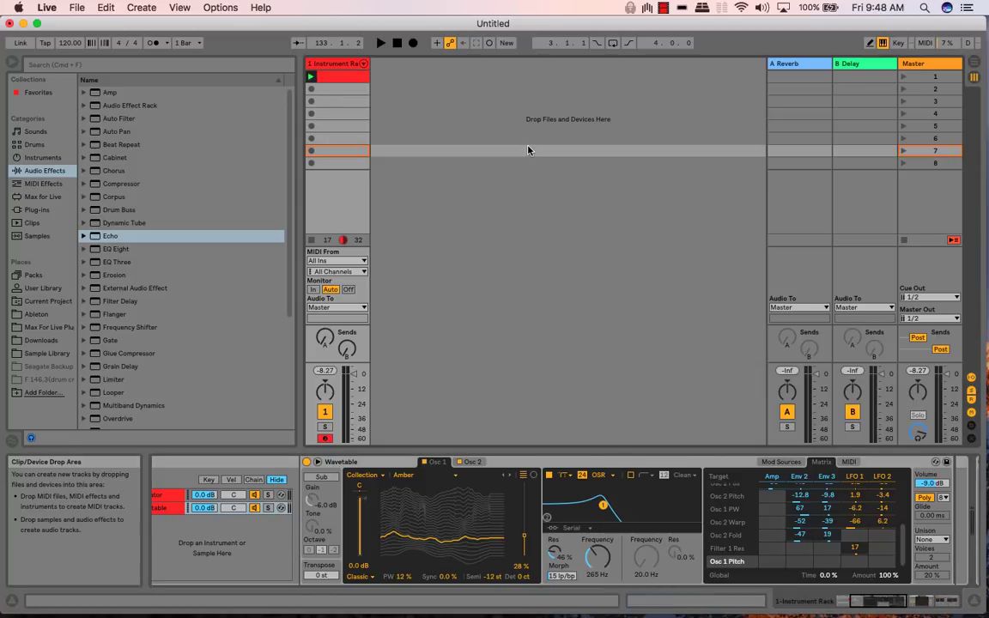